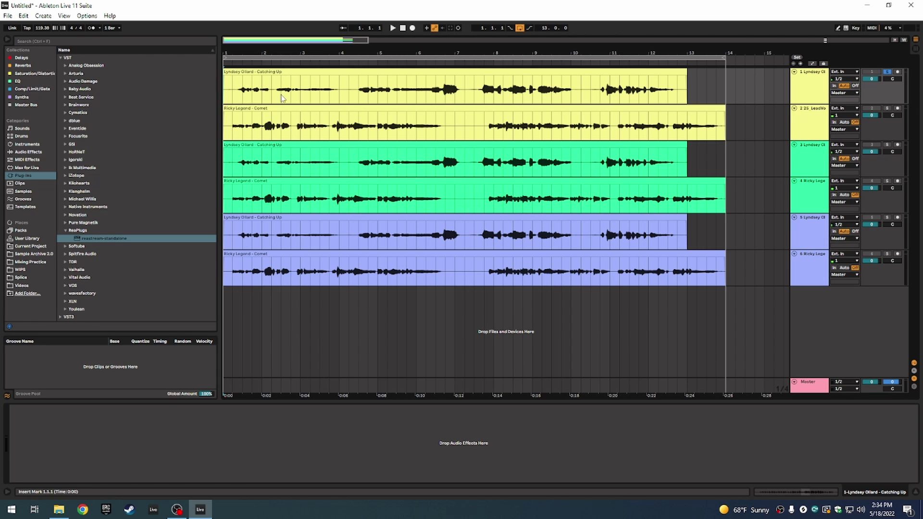
# Play the unprocessed vocals on tracks 1 and 2 in turn, soloing track 2 for its playback
pyautogui.press('space')
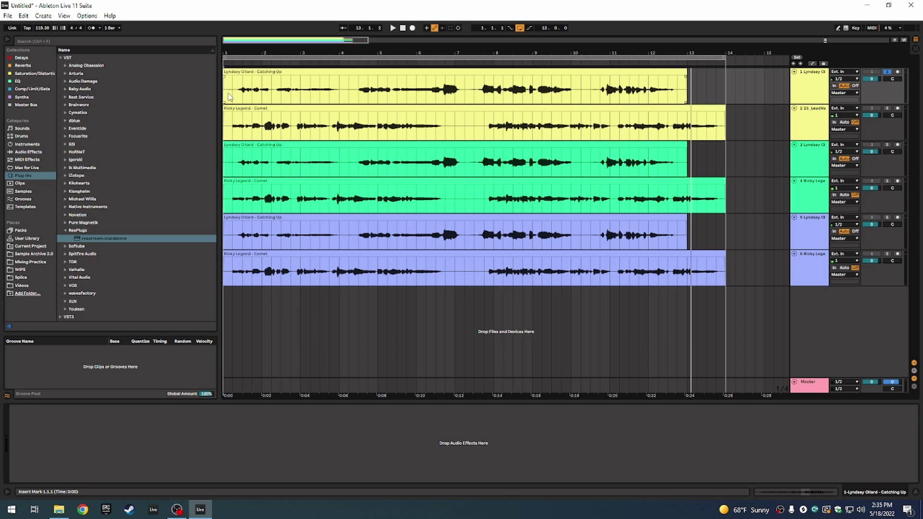
pyautogui.press('space')
pyautogui.click(242, 109)
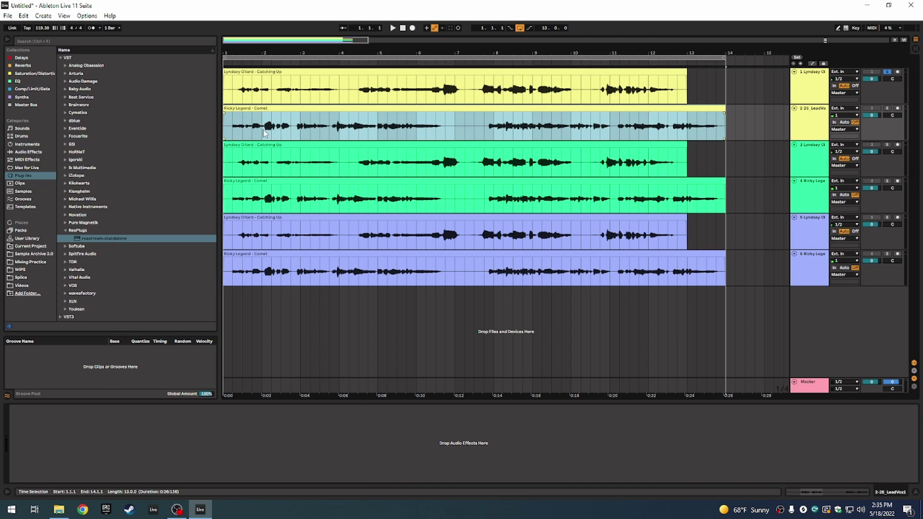
pyautogui.click(887, 108)
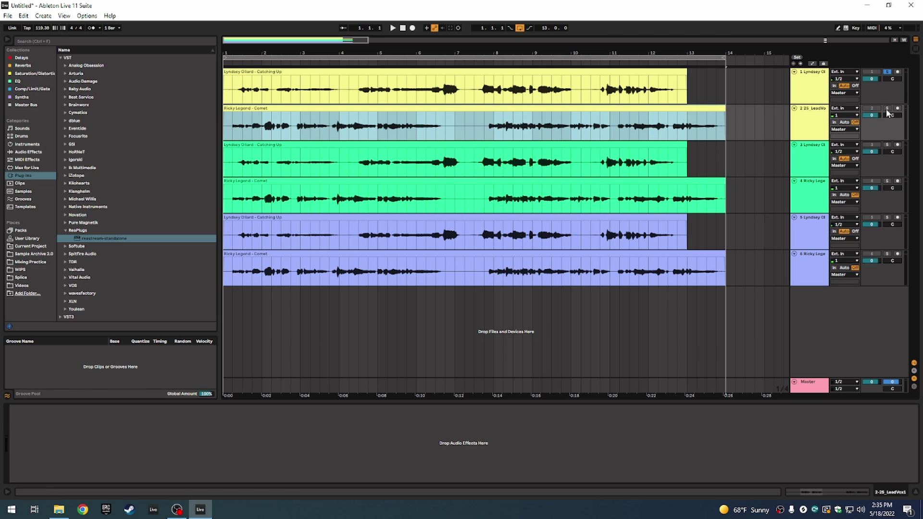
pyautogui.press('space')
pyautogui.click(414, 139)
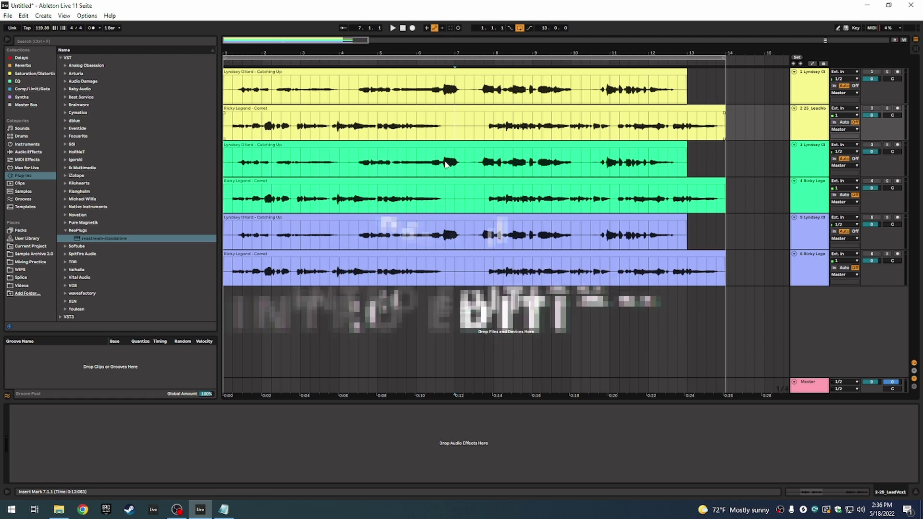
# Add a Channel EQ from the stock EQ & Filters audio effects to vocal track 1
pyautogui.click(806, 87)
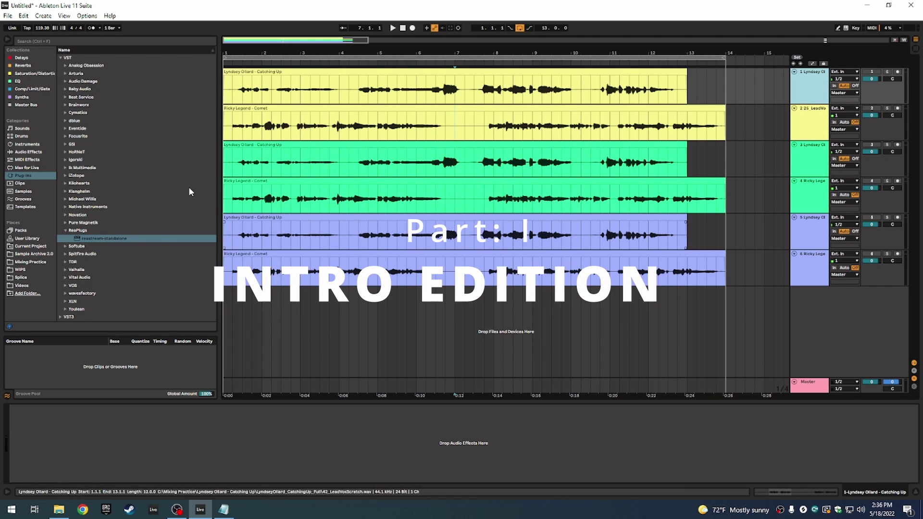
pyautogui.click(28, 152)
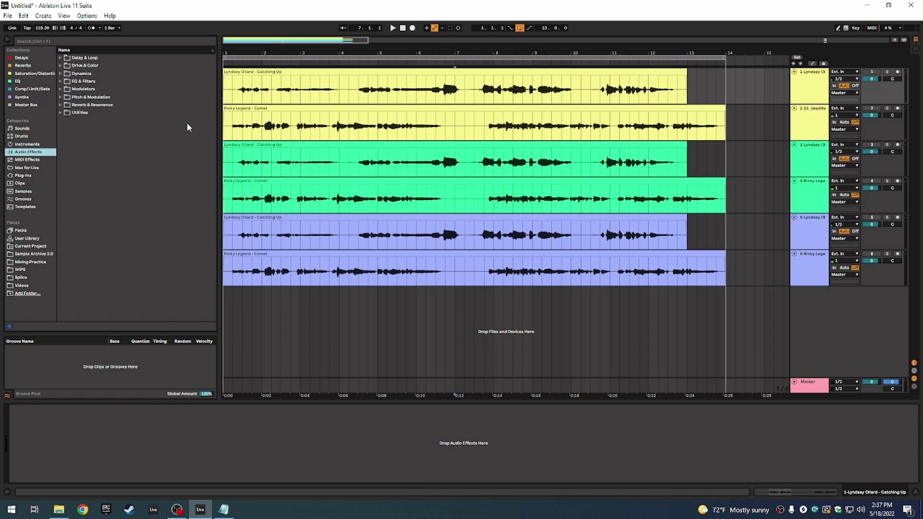
pyautogui.click(60, 82)
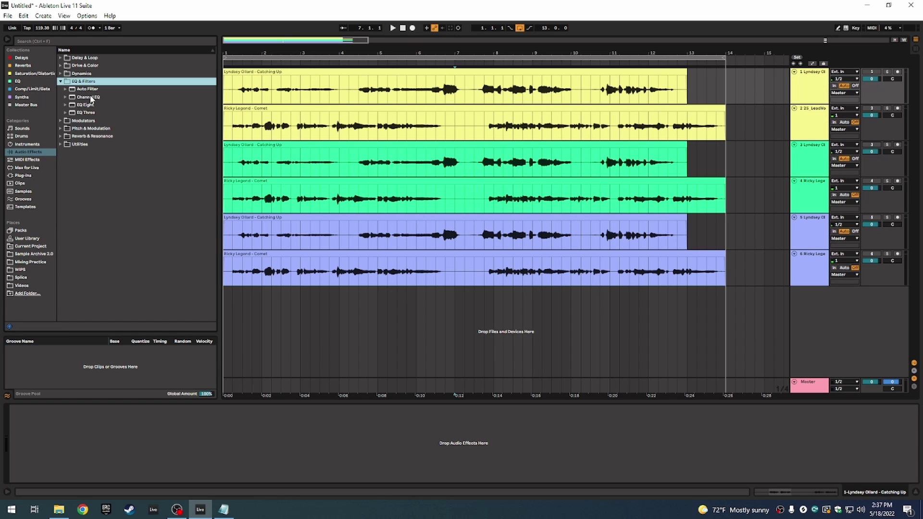
pyautogui.moveTo(89, 97); pyautogui.dragTo(457, 147)
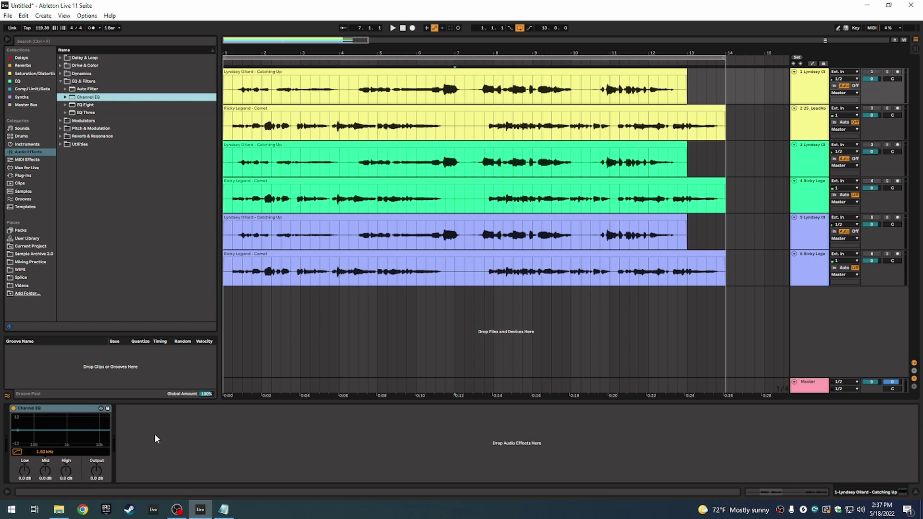
# Enable the Channel EQ's high-pass filter and, during playback, set Low to -3.3 dB, High to 1.2 dB and Output to -0.8 dB
pyautogui.moveTo(25, 471); pyautogui.dragTo(25, 470)
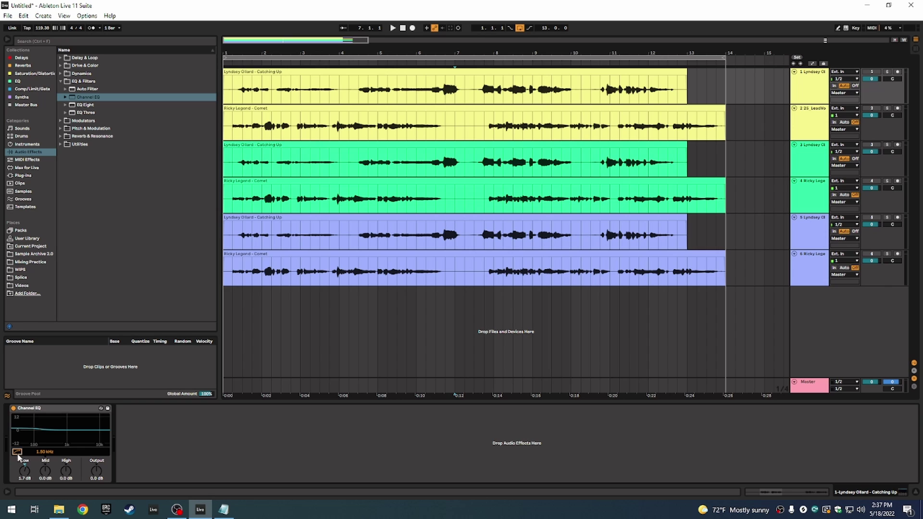
pyautogui.click(18, 453)
pyautogui.moveTo(25, 475); pyautogui.dragTo(25, 479)
pyautogui.click(234, 97)
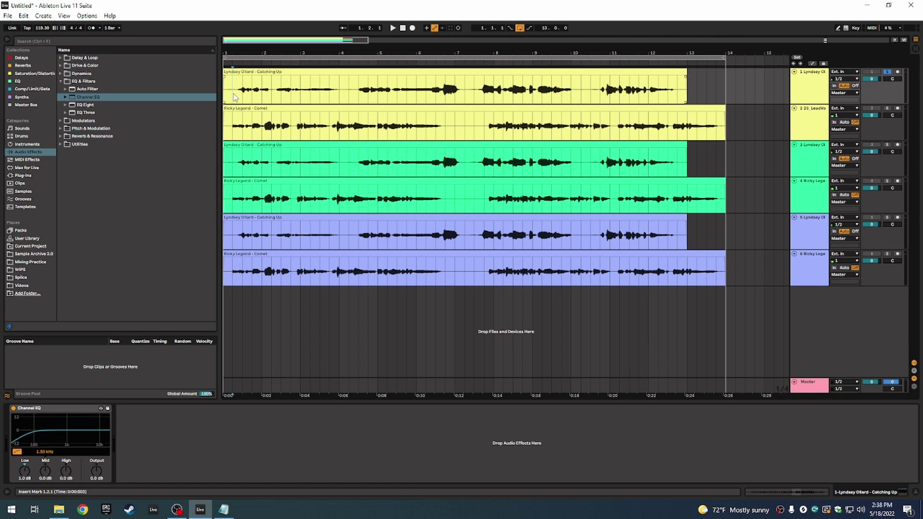
pyautogui.press('space')
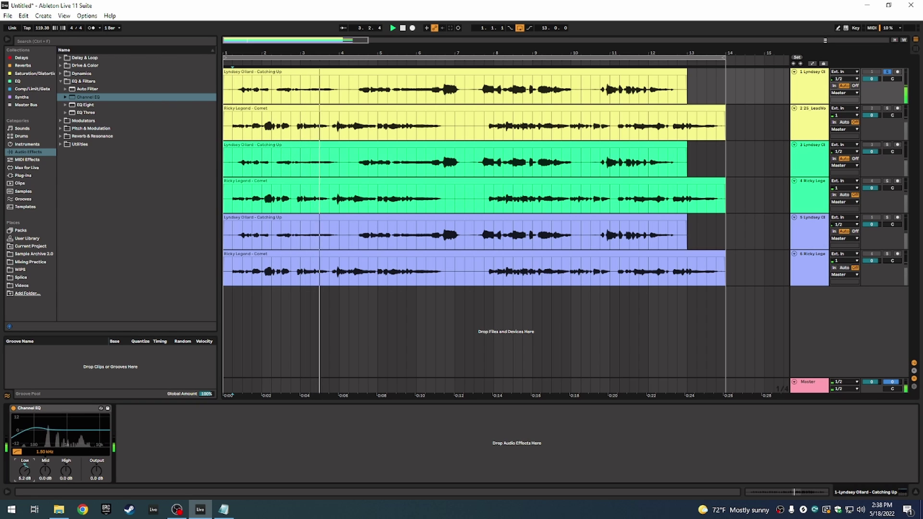
pyautogui.moveTo(26, 475); pyautogui.dragTo(65, 469)
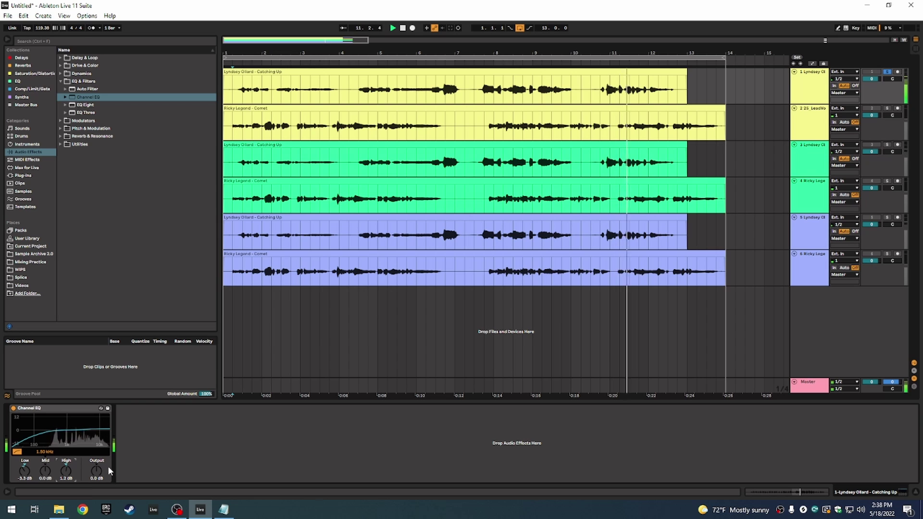
pyautogui.moveTo(97, 471); pyautogui.dragTo(98, 475)
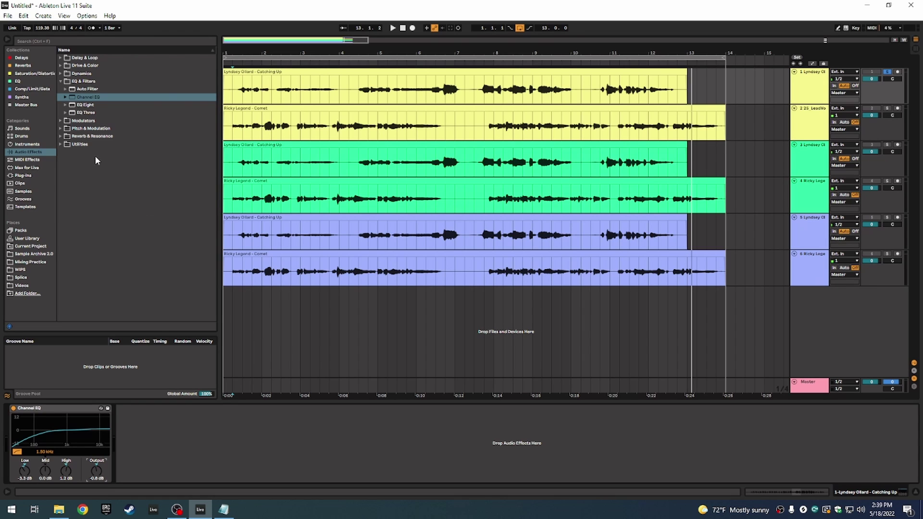
# Add a Compressor after the Channel EQ and, while the vocal plays, set its threshold to -34.8 dB and release to 185 ms
pyautogui.click(60, 73)
pyautogui.doubleClick(89, 81)
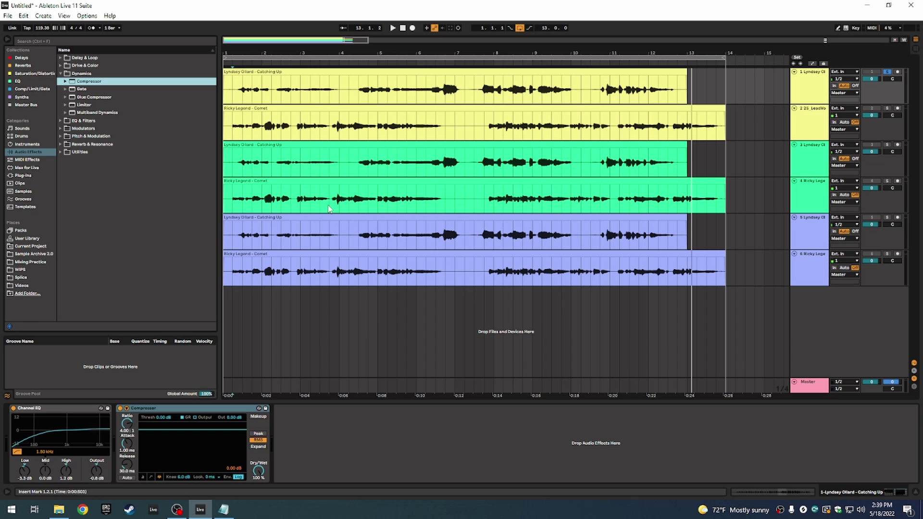
pyautogui.click(248, 98)
pyautogui.press('space')
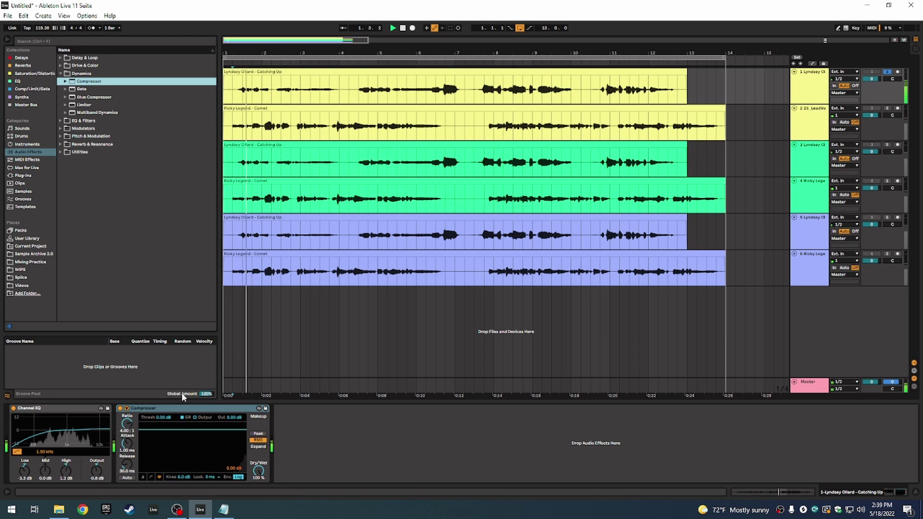
pyautogui.moveTo(169, 429); pyautogui.dragTo(169, 457)
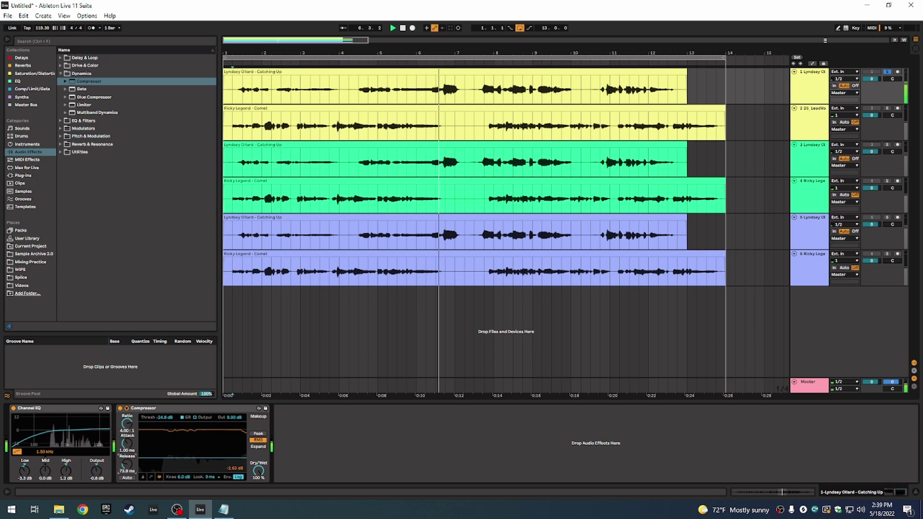
pyautogui.moveTo(129, 470); pyautogui.dragTo(128, 469)
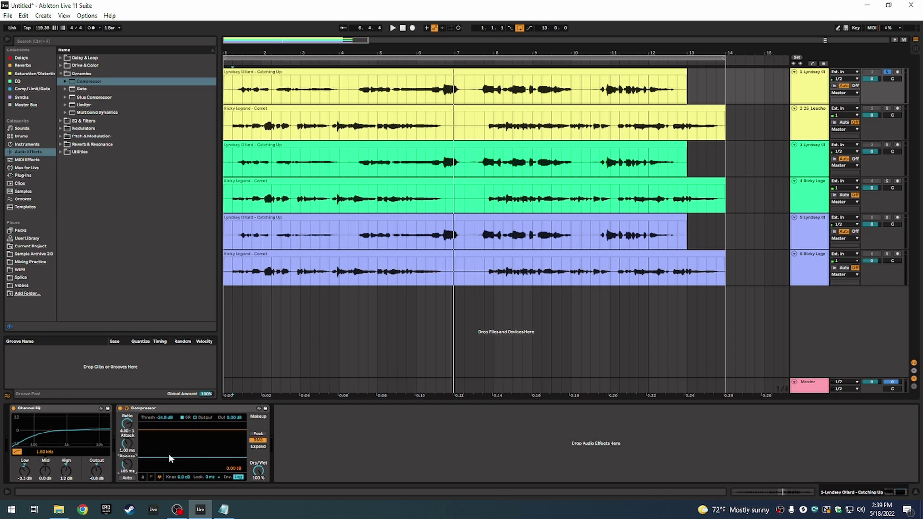
# Replay the vocal from the middle of bar 4 and set the Compressor's attack to 28.3 ms
pyautogui.click(358, 96)
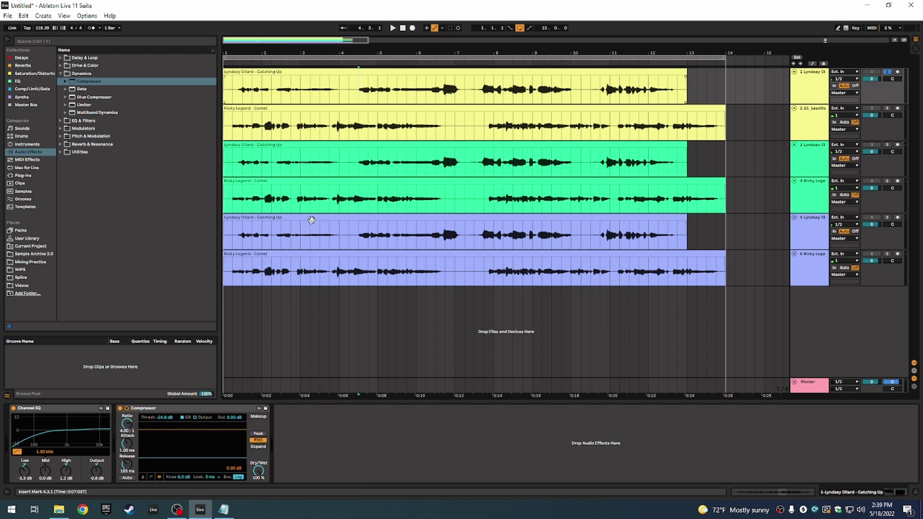
pyautogui.press('space')
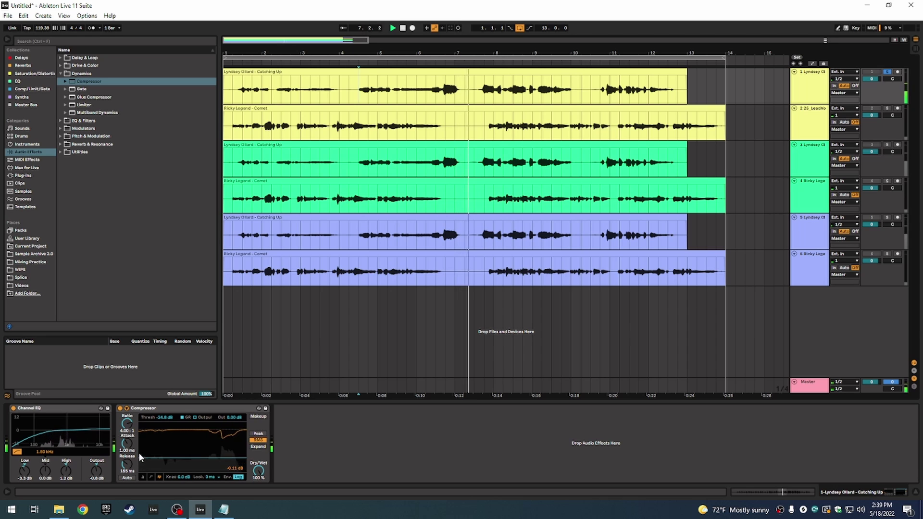
pyautogui.moveTo(129, 445)
pyautogui.mouseDown()
pyautogui.moveTo(129, 425)
pyautogui.moveTo(129, 448)
pyautogui.mouseUp()
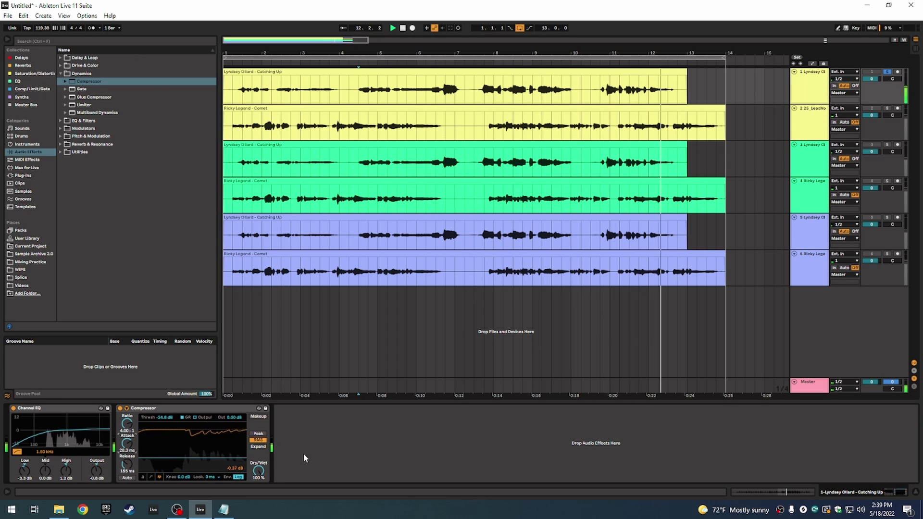
pyautogui.press('space')
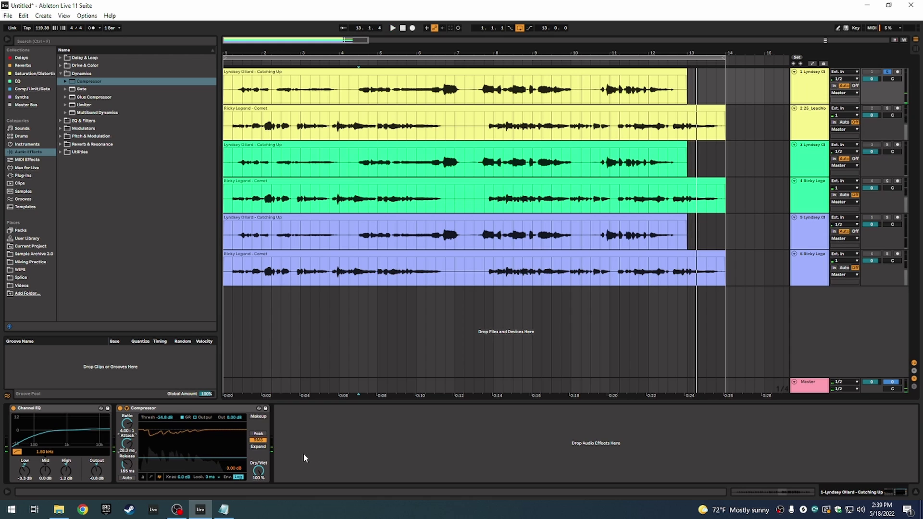
# Play track 1 from near its beginning through the louder phrase to check the Compressor's gain reduction
pyautogui.click(235, 94)
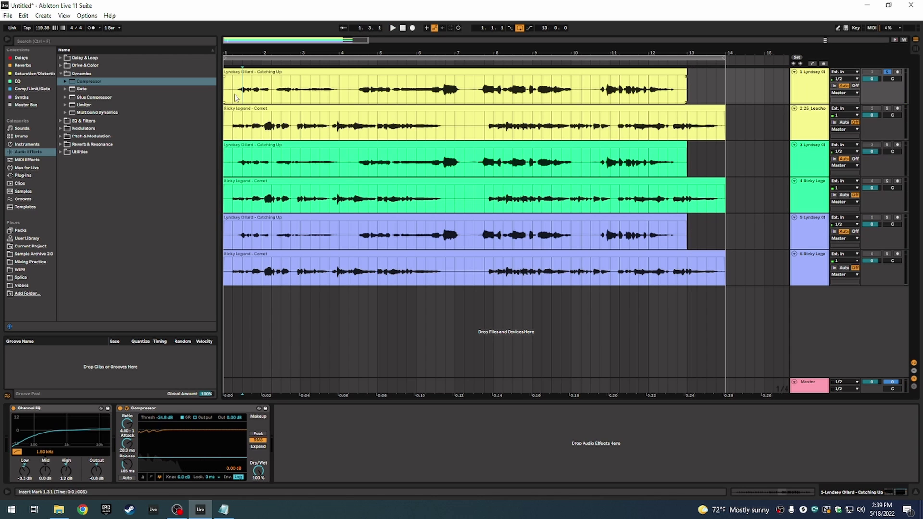
pyautogui.press('space')
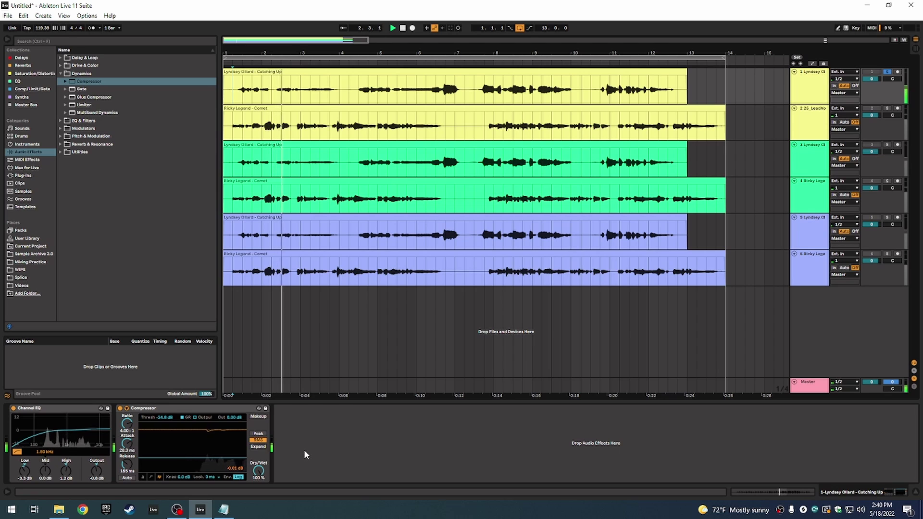
pyautogui.click(238, 477)
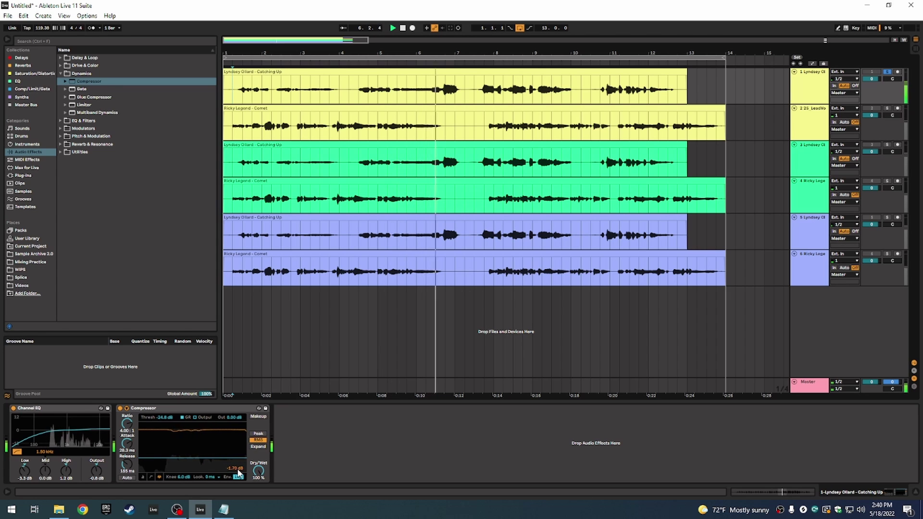
pyautogui.press('space')
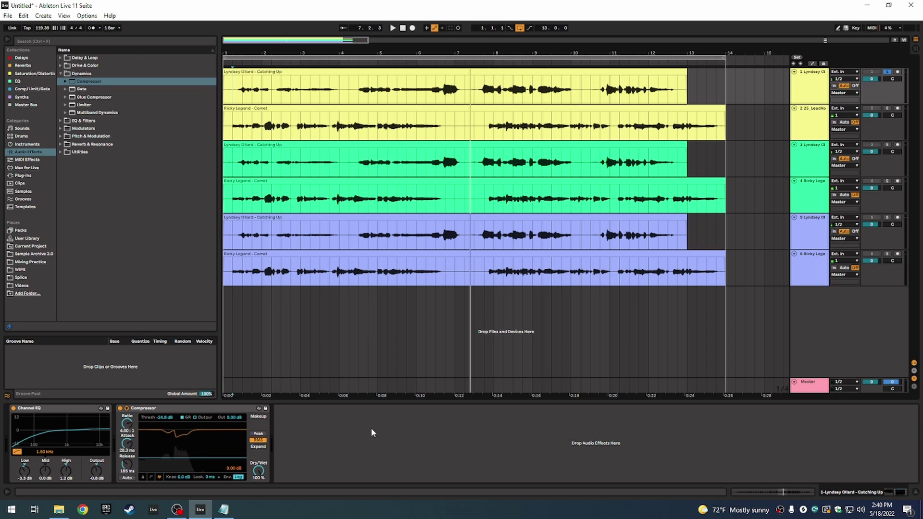
pyautogui.click(256, 106)
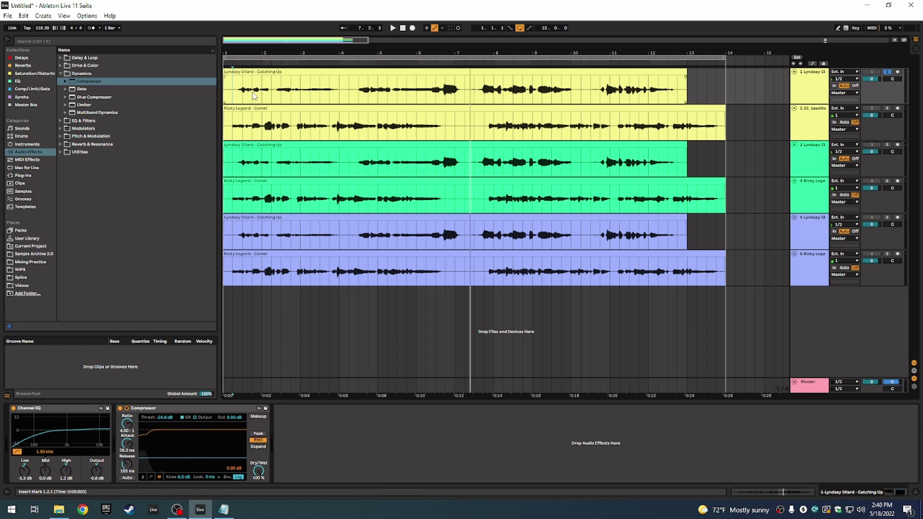
pyautogui.moveTo(444, 97); pyautogui.dragTo(452, 108)
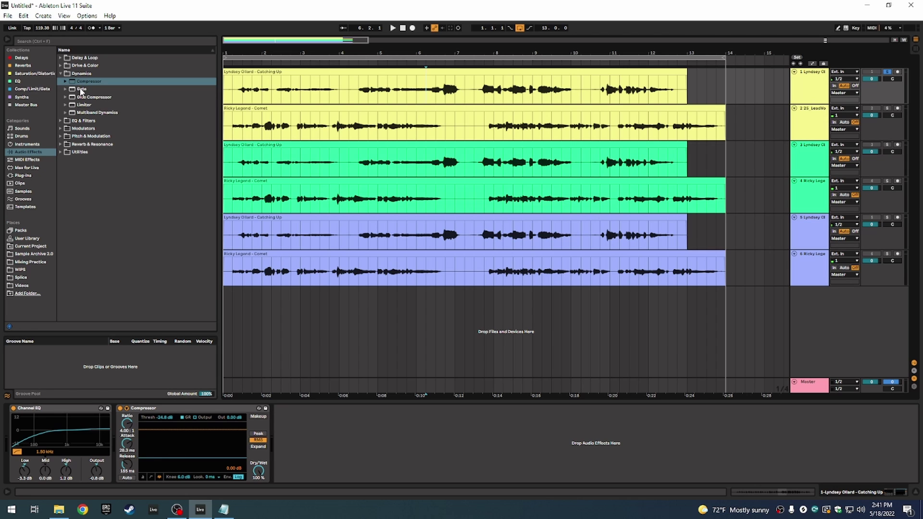
# Insert a Gate between the Channel EQ and the Compressor, and play the quiet gap around bar 4
pyautogui.moveTo(81, 91); pyautogui.dragTo(129, 433)
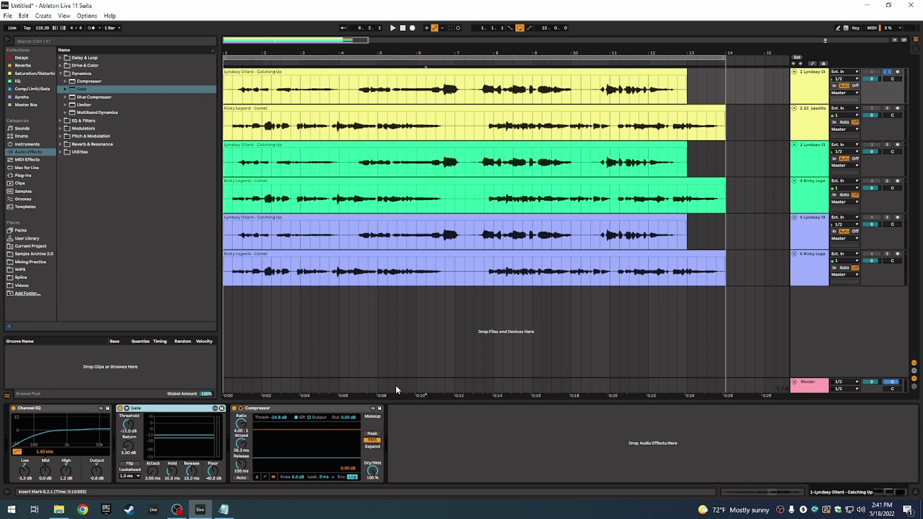
pyautogui.click(339, 94)
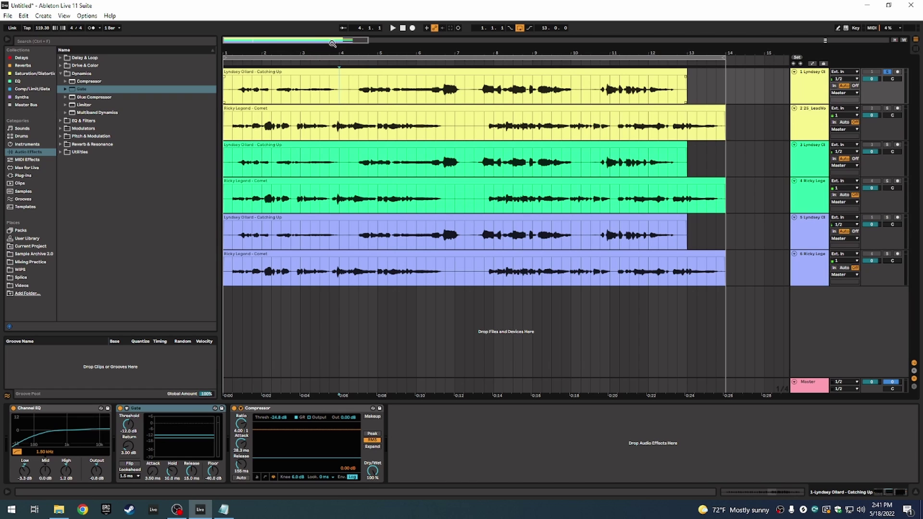
pyautogui.scroll(5, 391, 107)
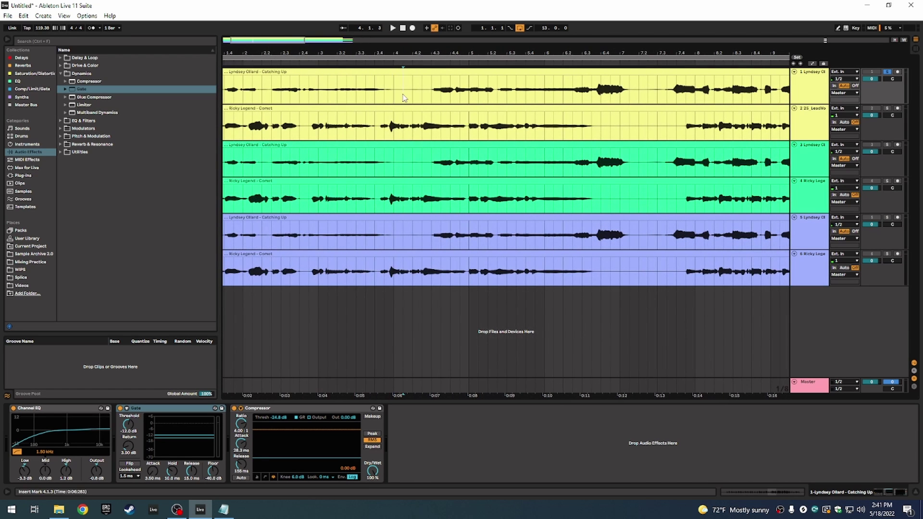
pyautogui.press('space')
pyautogui.press('space')
pyautogui.click(398, 98)
pyautogui.press('space')
pyautogui.press('space')
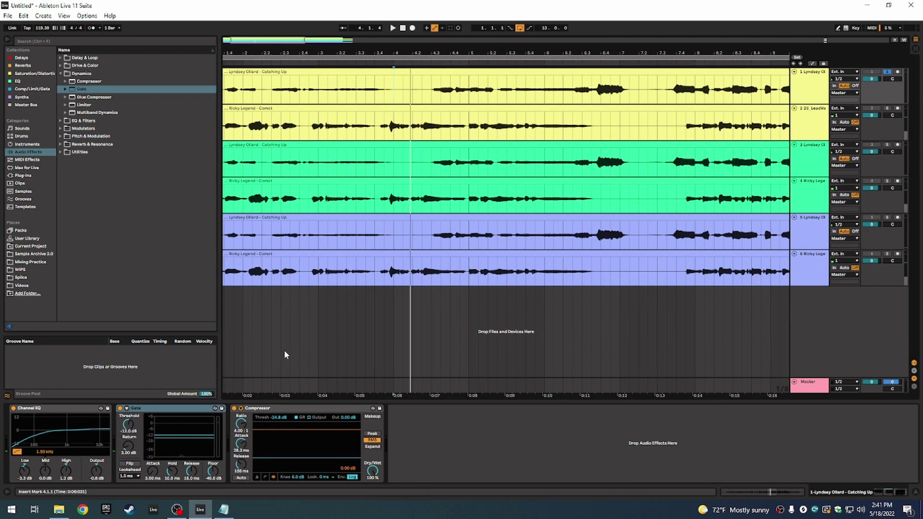
# Set the Gate's threshold to -48.1 dB while repeatedly replaying the quiet gap and the following phrase
pyautogui.moveTo(136, 427); pyautogui.dragTo(136, 440)
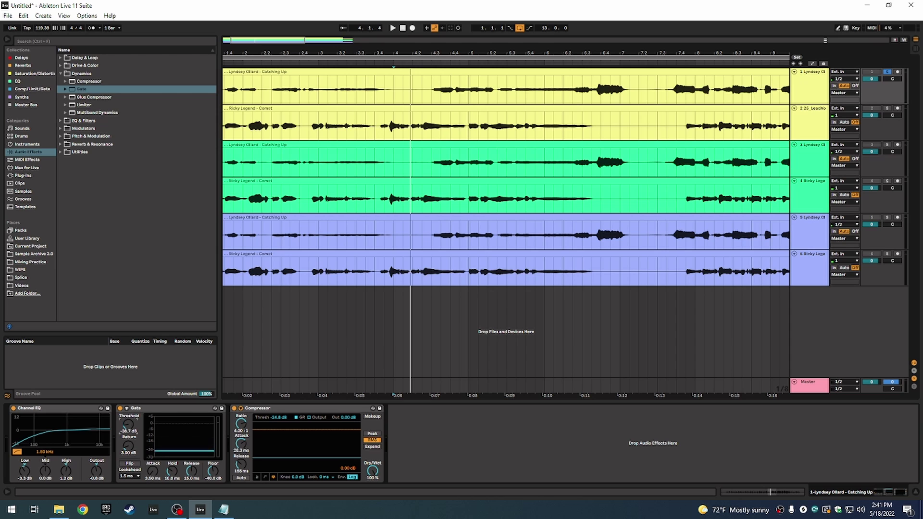
pyautogui.press('space')
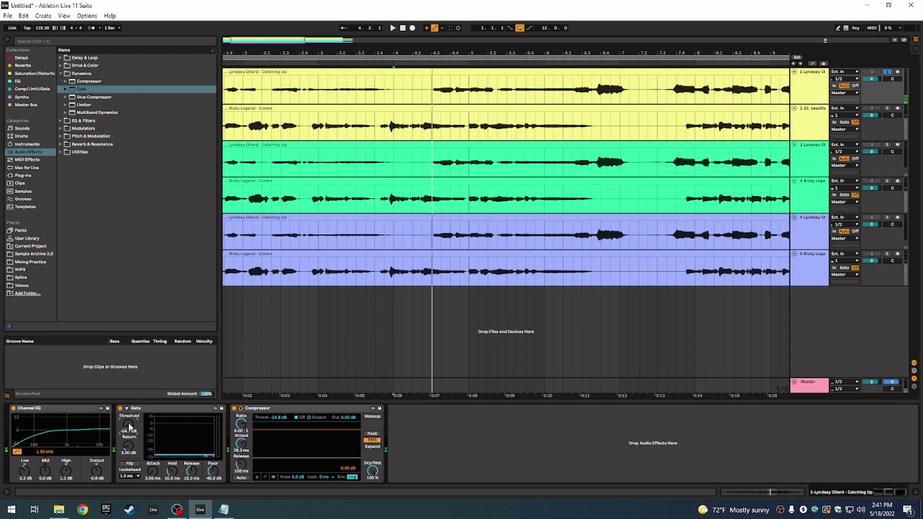
pyautogui.press('space')
pyautogui.press('space')
pyautogui.moveTo(129, 426); pyautogui.dragTo(129, 422)
pyautogui.press('space')
pyautogui.press('space')
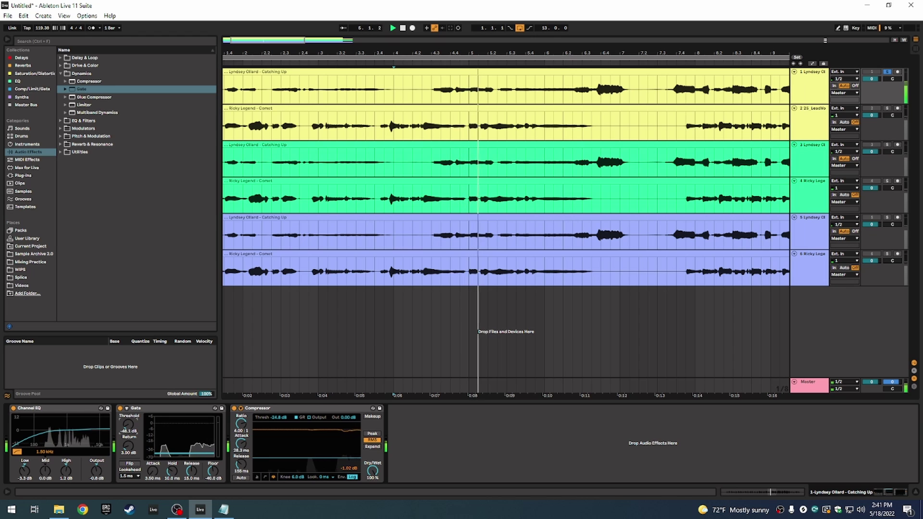
pyautogui.press('space')
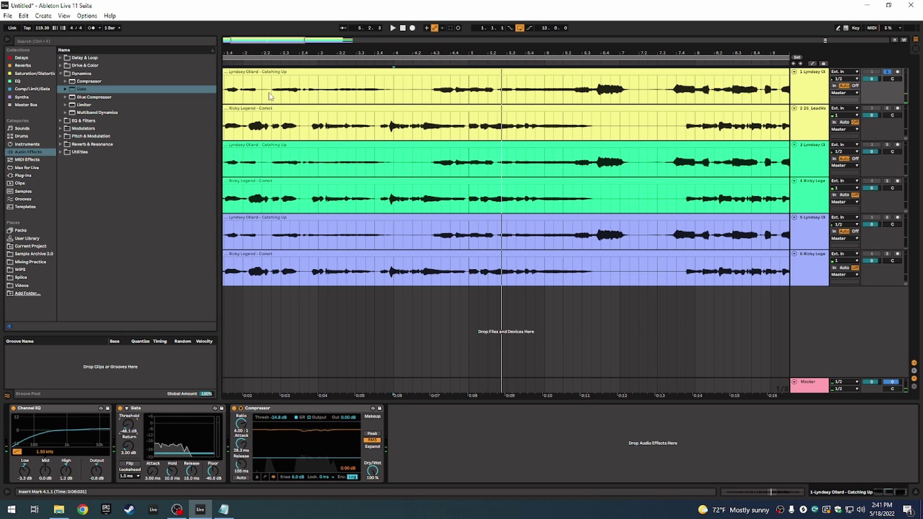
# Play track 1 from its beginning and set the Gate's return to 5.00 dB
pyautogui.hscroll(-3, 269, 89)
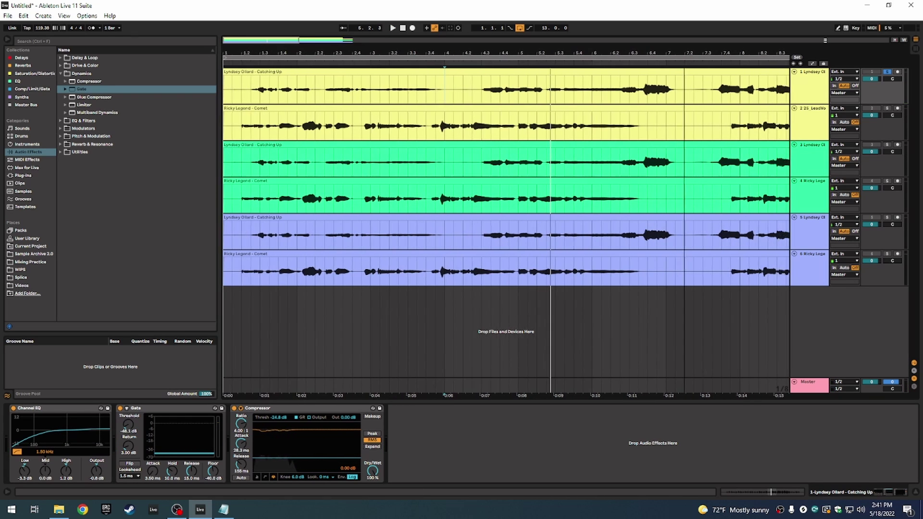
pyautogui.click(239, 98)
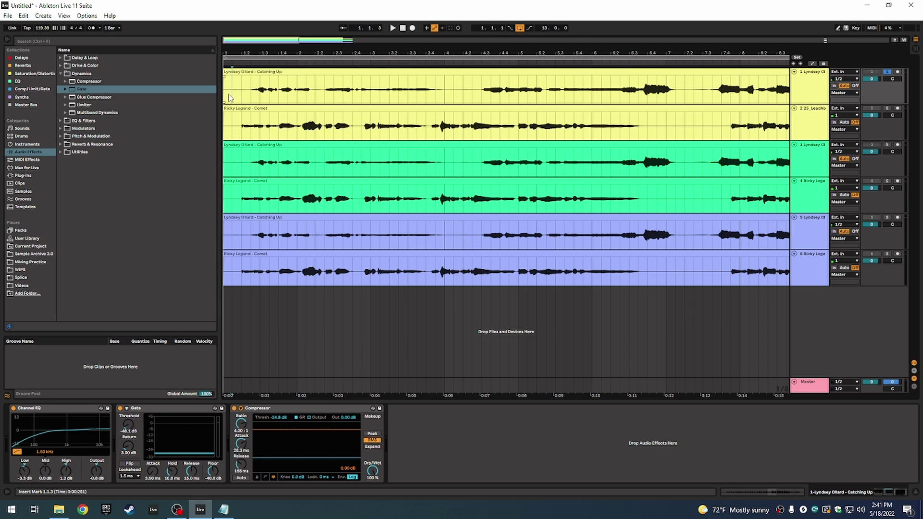
pyautogui.press('space')
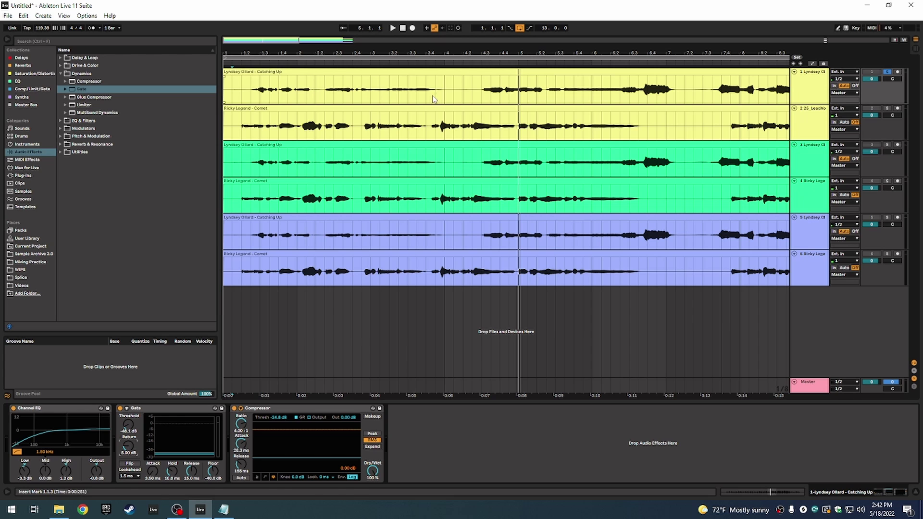
pyautogui.press('space')
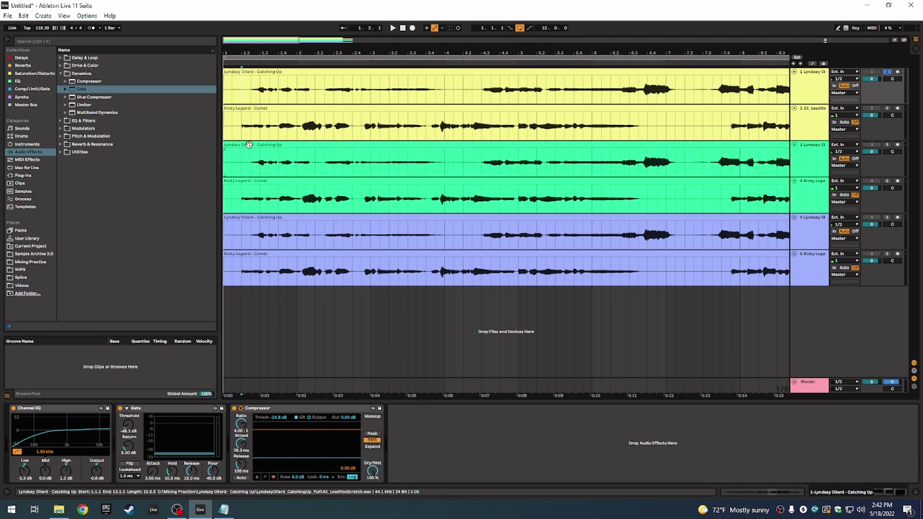
# Set the Gate's release to about 75 ms and play track 1 from bar 1 through its last phrase
pyautogui.click(193, 475)
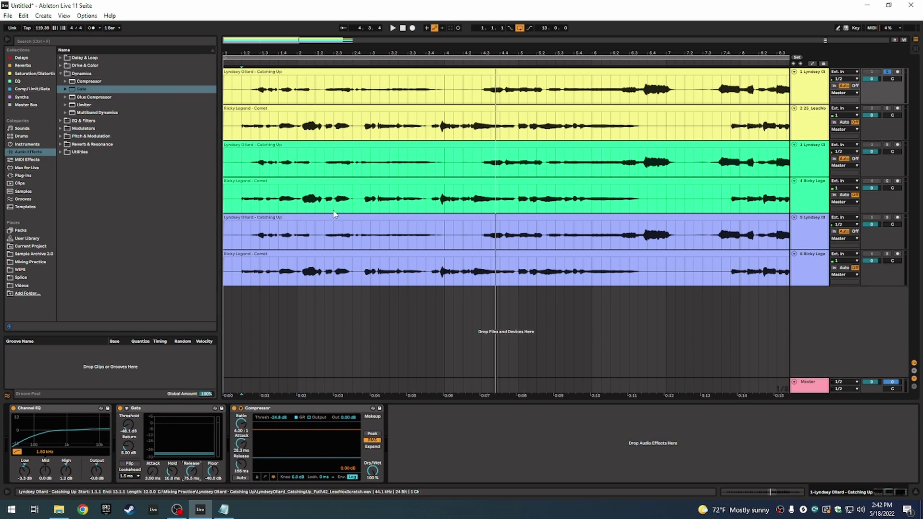
pyautogui.click(242, 94)
pyautogui.press('space')
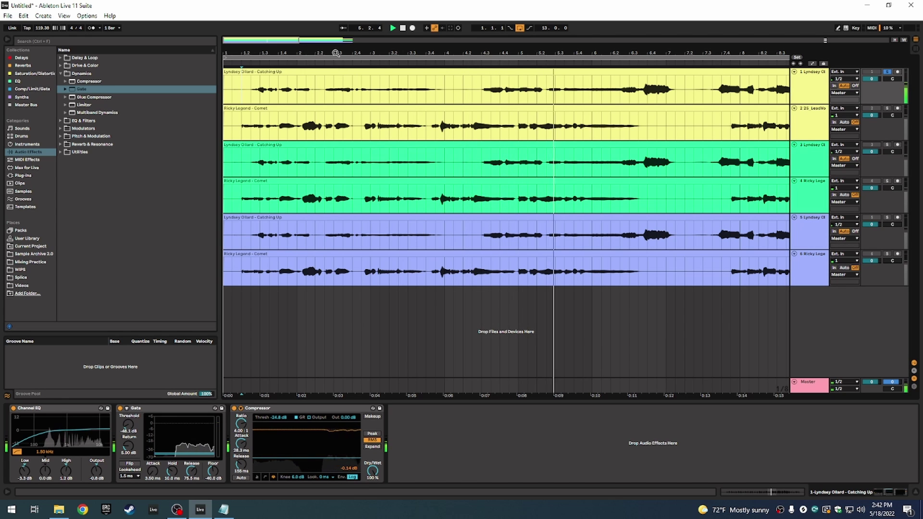
pyautogui.moveTo(459, 52); pyautogui.dragTo(459, 10)
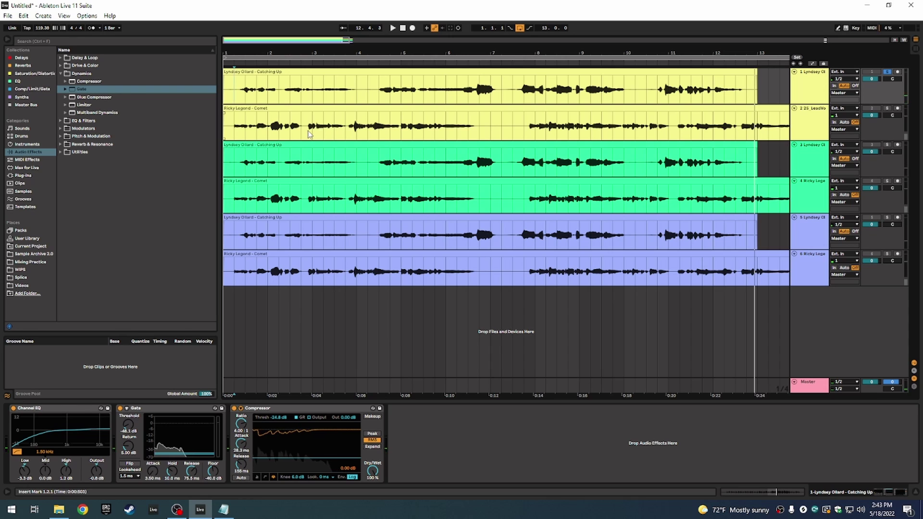
pyautogui.click(501, 96)
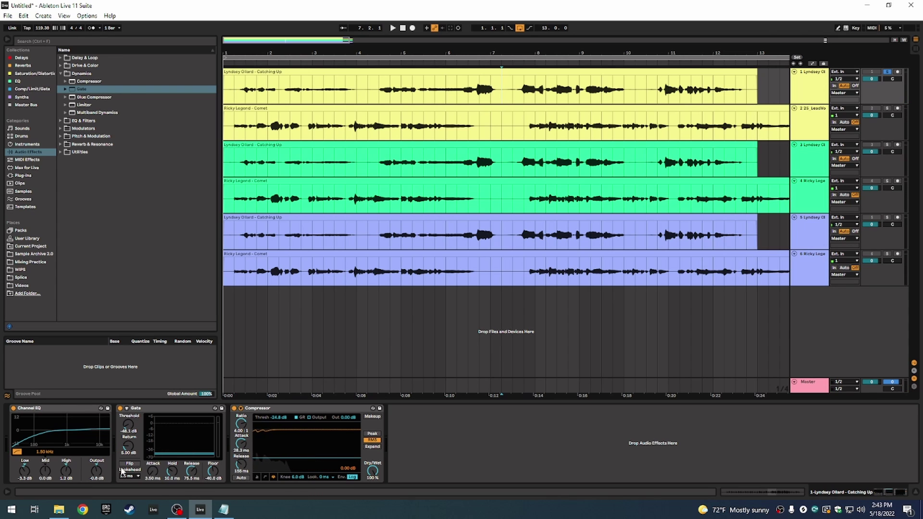
# Move the Channel EQ behind the Gate, and cut the Channel EQ and Compressor so only the Gate stays on track 1
pyautogui.click(87, 408)
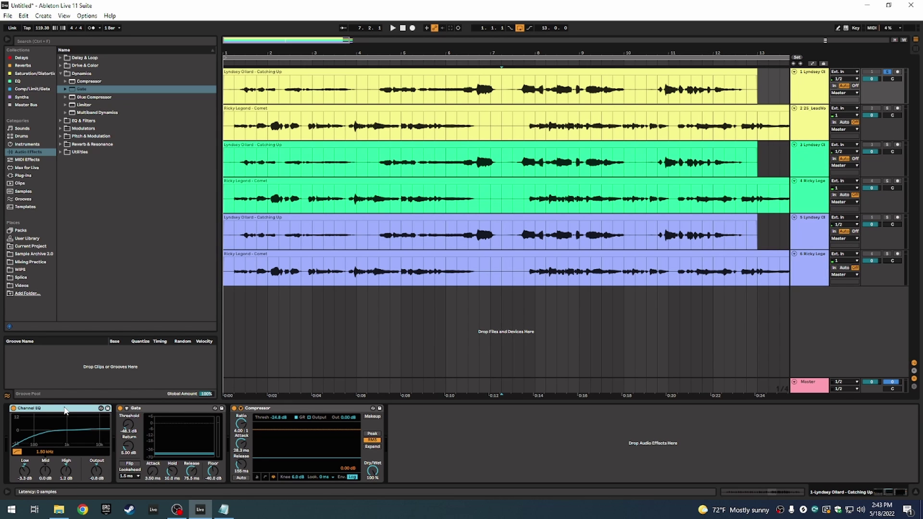
pyautogui.moveTo(62, 412); pyautogui.dragTo(213, 439)
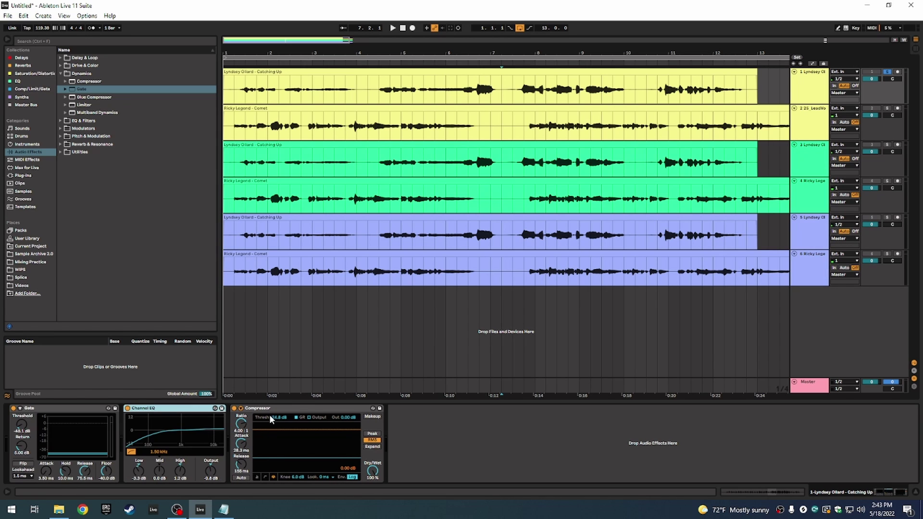
pyautogui.click(268, 439)
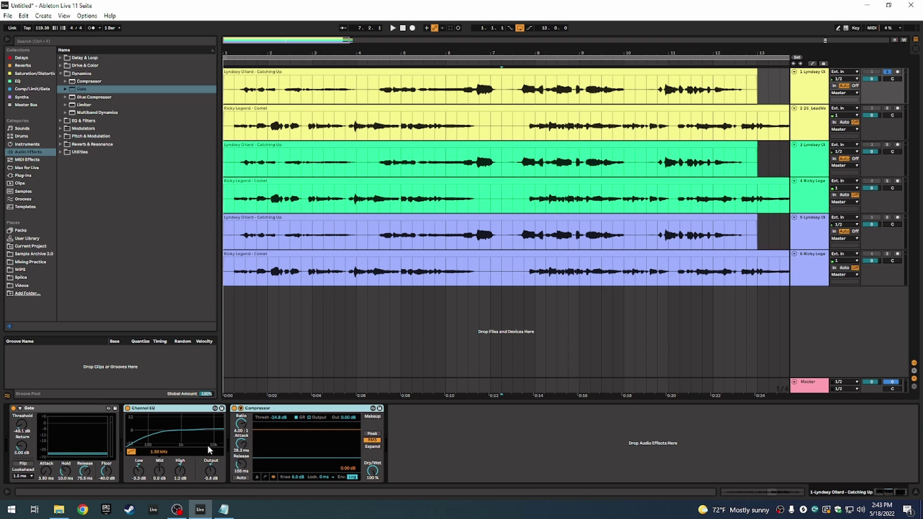
pyautogui.press('Delete')
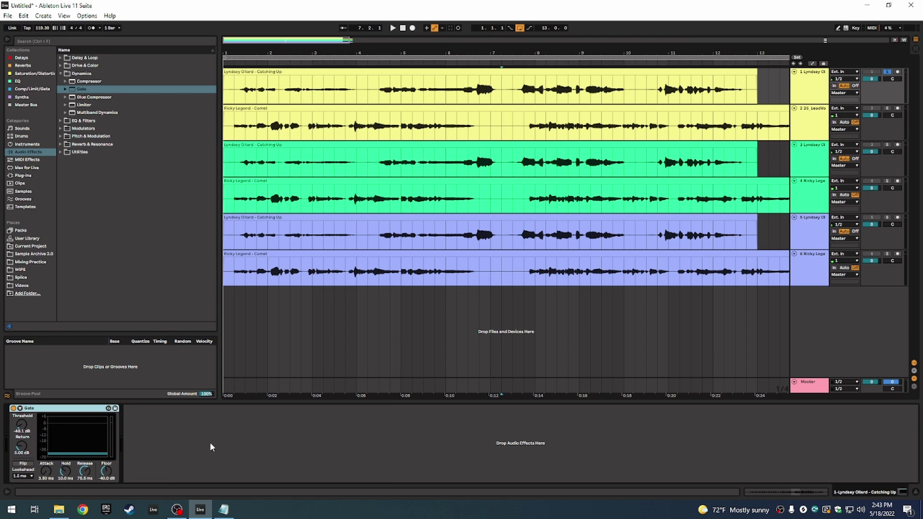
# Freeze and flatten track 1 to commit the Gate to its audio
pyautogui.rightClick(812, 83)
pyautogui.click(831, 129)
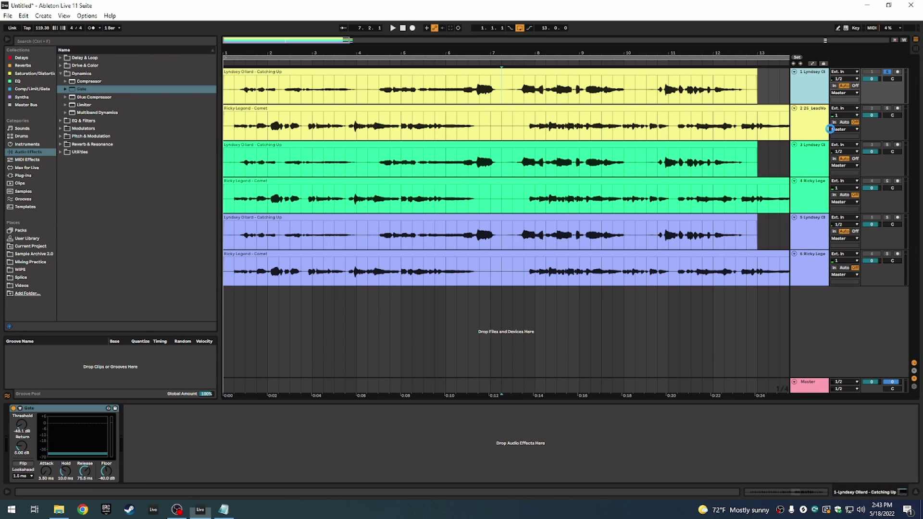
pyautogui.rightClick(808, 74)
pyautogui.click(831, 134)
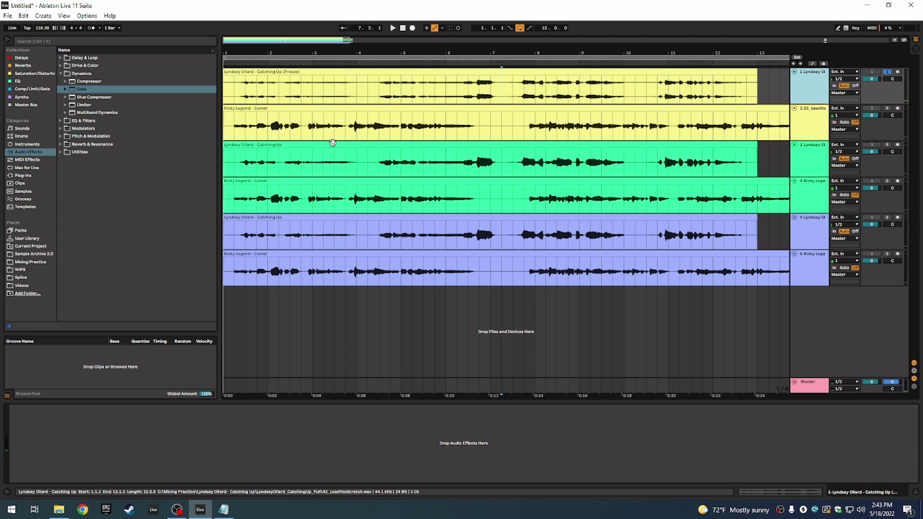
# Play the flattened vocal at the quiet gaps in bars 4 and 7
pyautogui.click(356, 96)
pyautogui.press('space')
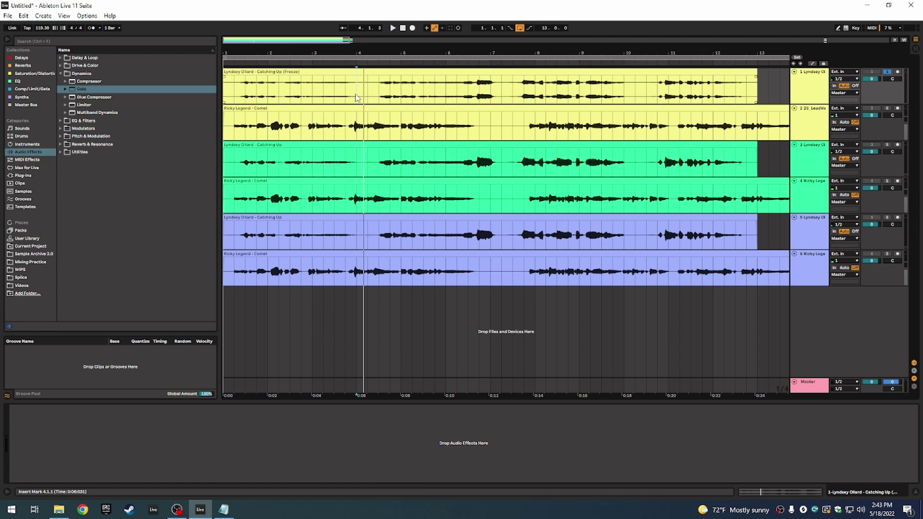
pyautogui.click(507, 99)
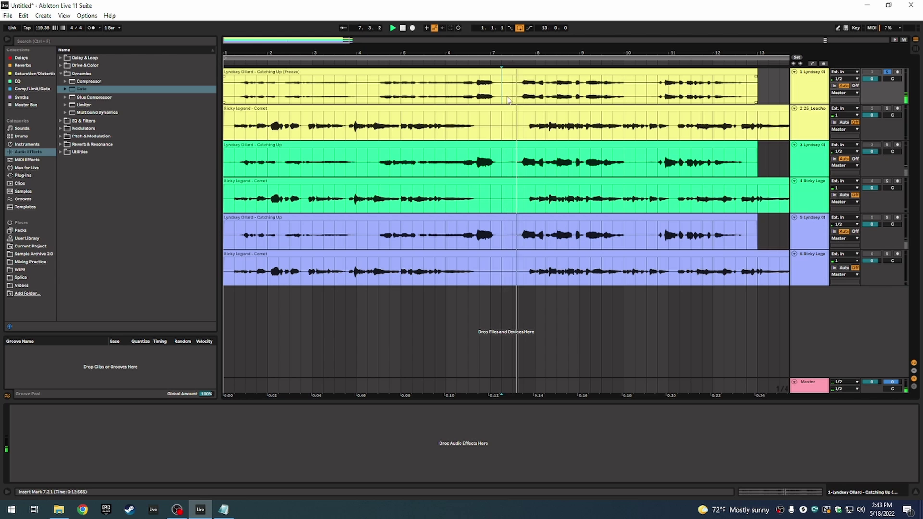
pyautogui.click(507, 100)
# Enlarge track 1 around bar 7, paste the Channel EQ and Compressor back onto it, and play from the quiet gap
pyautogui.moveTo(340, 39); pyautogui.dragTo(770, 216)
pyautogui.click(305, 199)
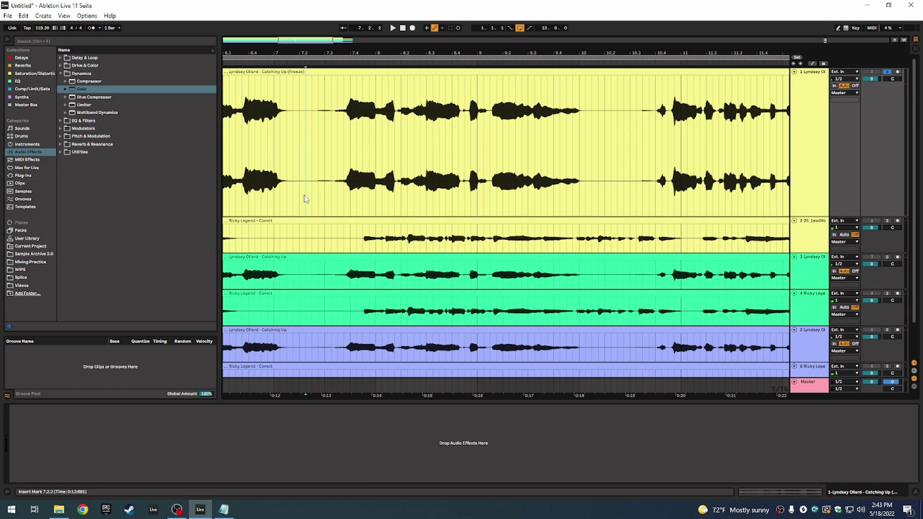
pyautogui.click(312, 199)
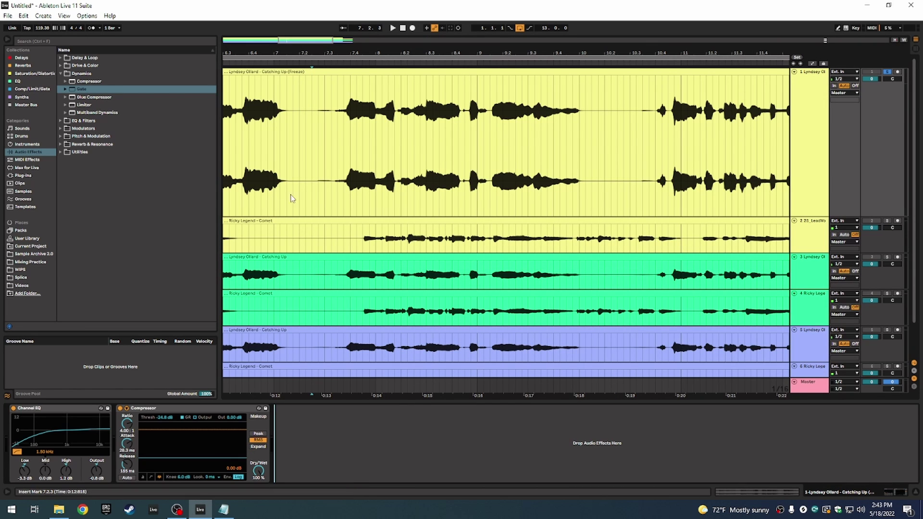
pyautogui.press('space')
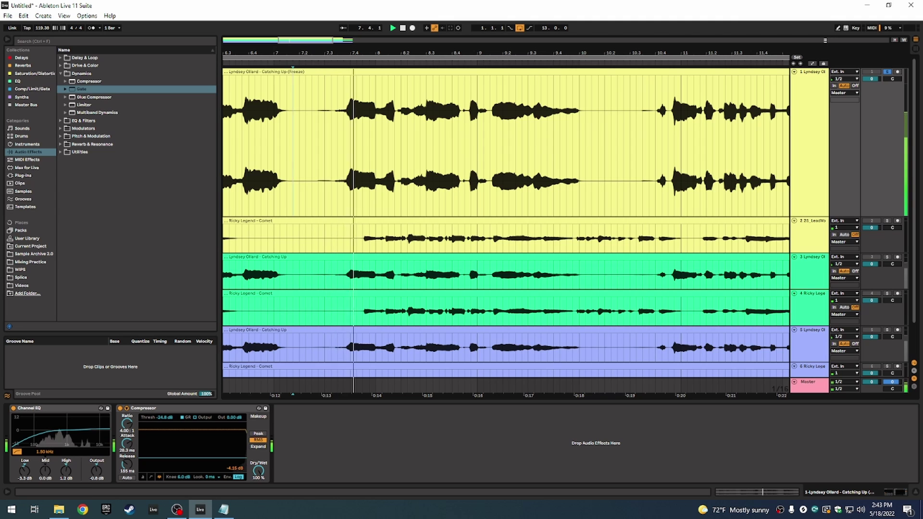
# Cut the short span from 7.2.2 to 7.2.3 out of track 1's clip in the quiet gap of bar 7
pyautogui.press('+')
pyautogui.hscroll(-3, 326, 144)
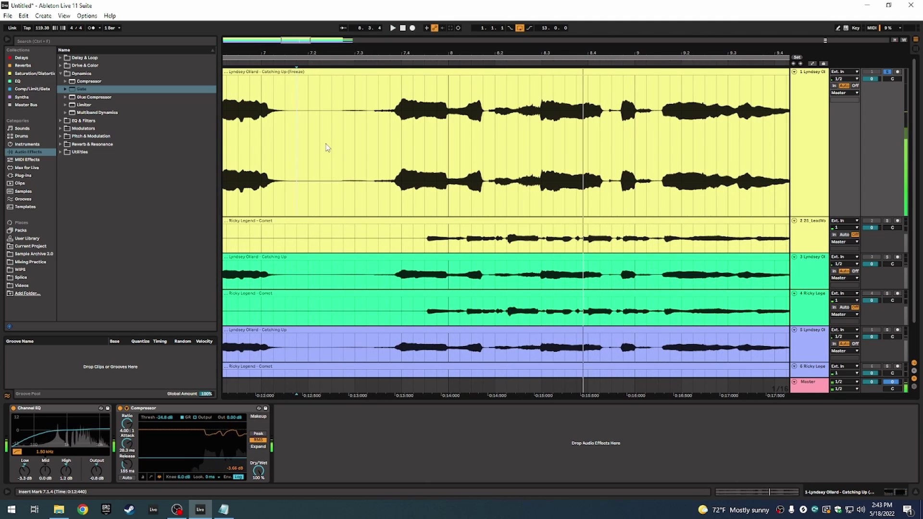
pyautogui.moveTo(329, 37); pyautogui.dragTo(299, 39)
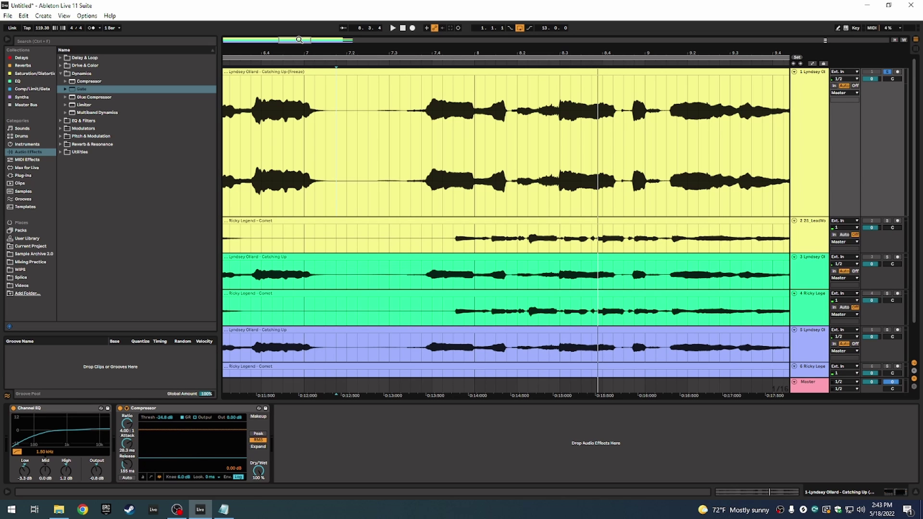
pyautogui.moveTo(365, 153); pyautogui.dragTo(356, 160)
pyautogui.click(354, 153)
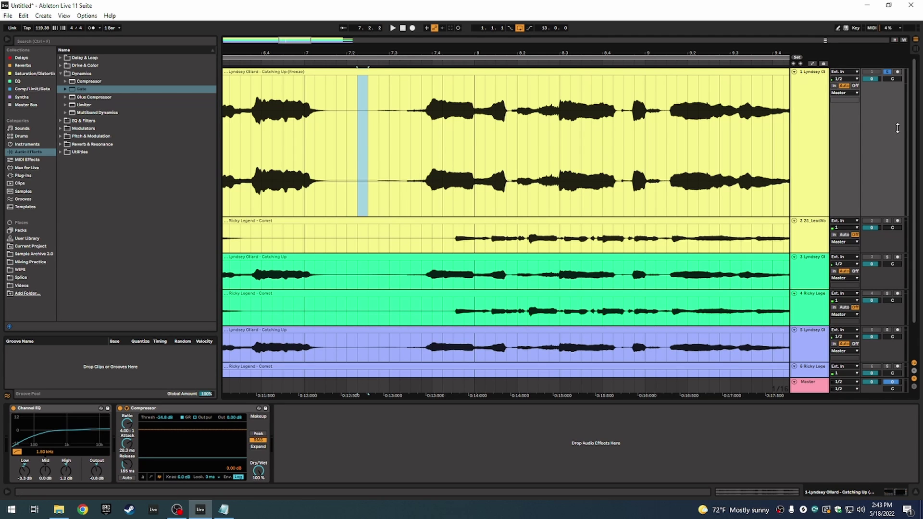
pyautogui.click(351, 155)
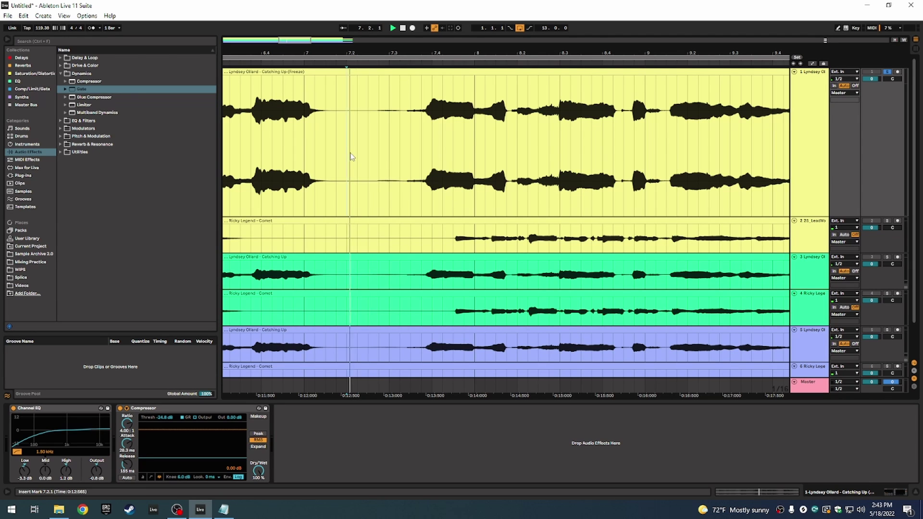
pyautogui.moveTo(366, 161); pyautogui.dragTo(356, 159)
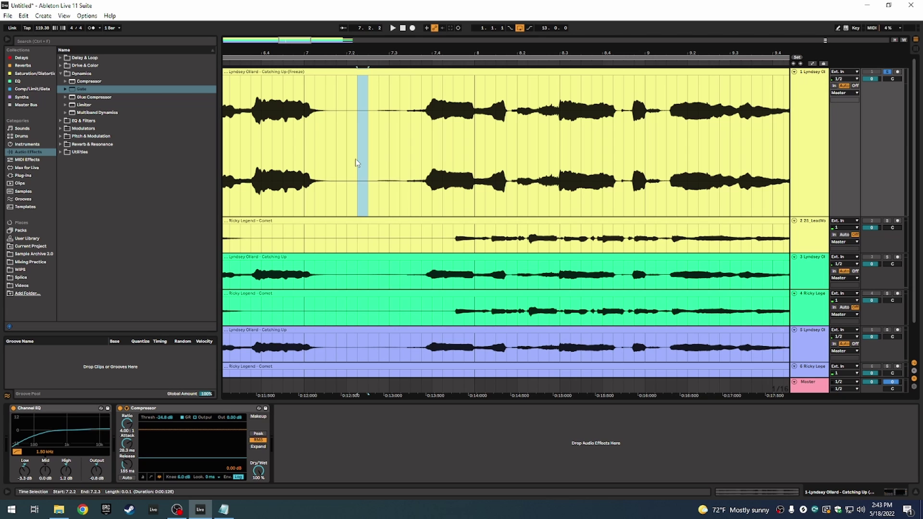
pyautogui.hotkey('ctrl', 'e')
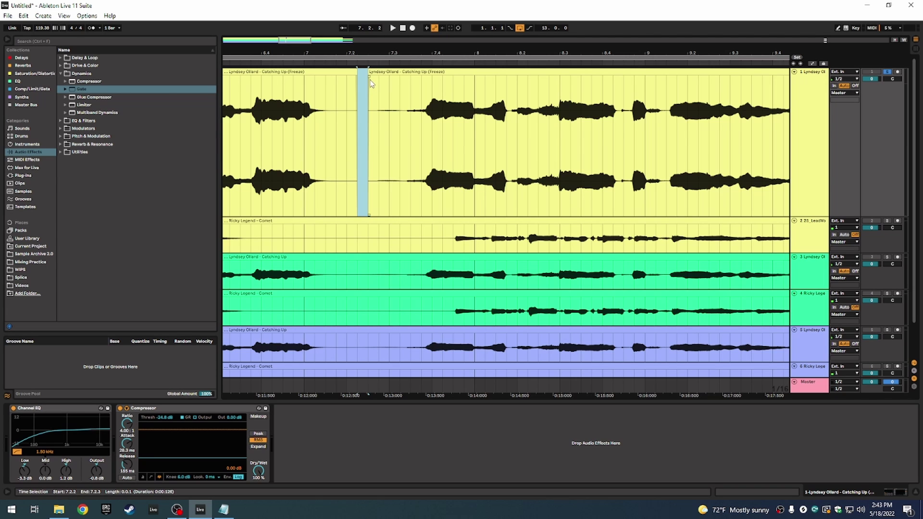
# Turn the grid off, trim the start of the clip after the gap slightly, and give it a short fade-in
pyautogui.rightClick(368, 128)
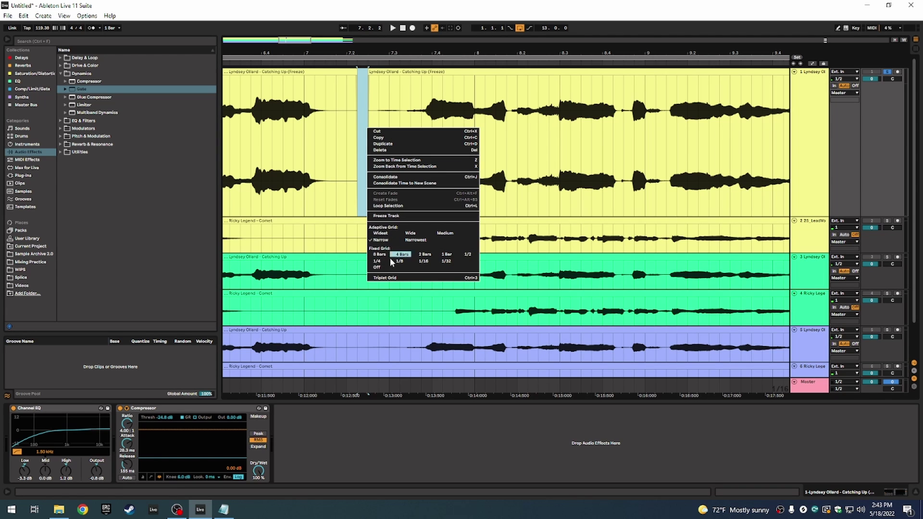
pyautogui.click(377, 268)
pyautogui.click(369, 72)
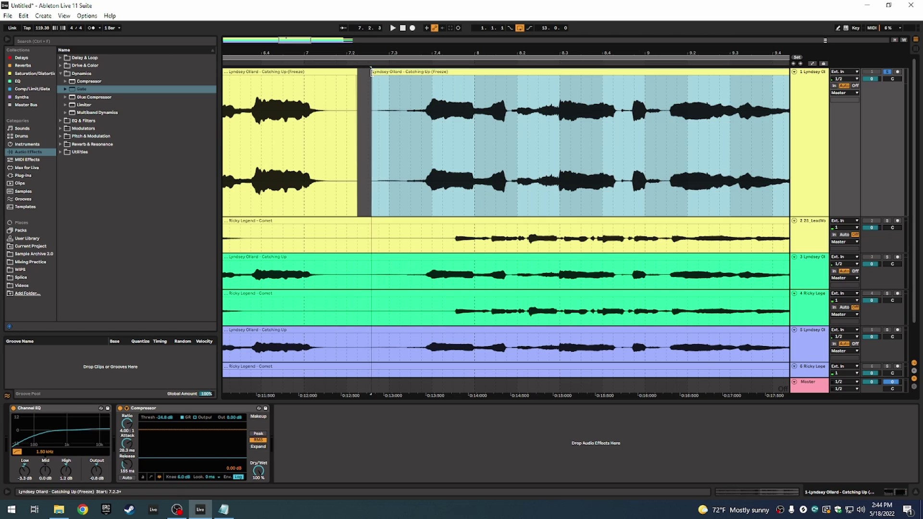
pyautogui.moveTo(373, 76); pyautogui.dragTo(388, 83)
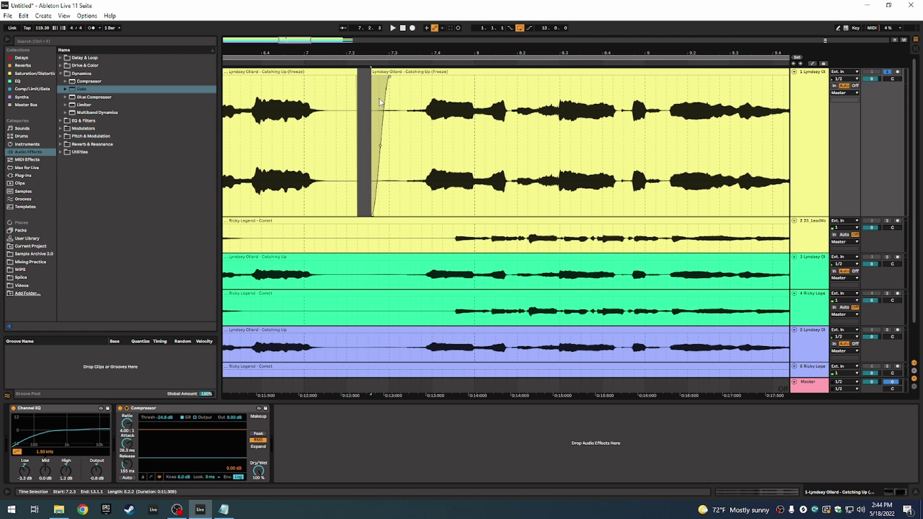
# Replay the transition in bar 7, trim the end of the clip before the gap further back and give it a fade-out
pyautogui.click(351, 118)
pyautogui.press('space')
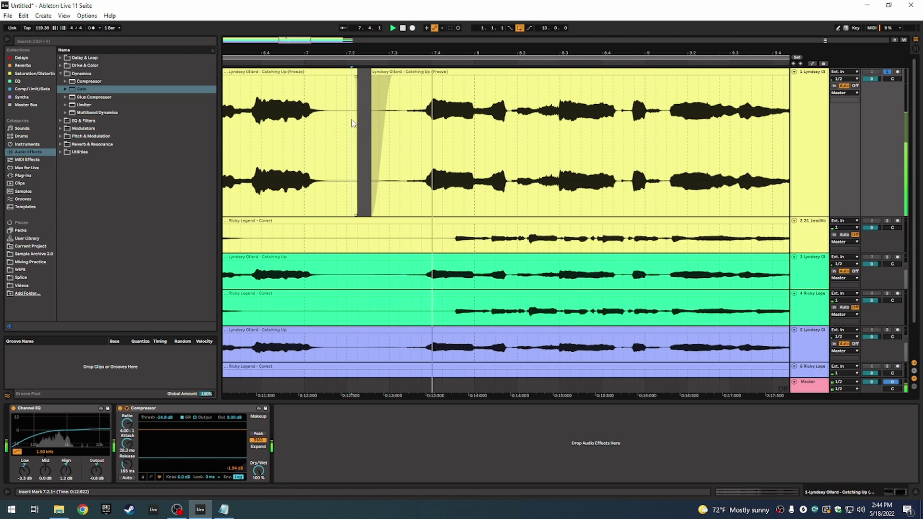
pyautogui.click(307, 155)
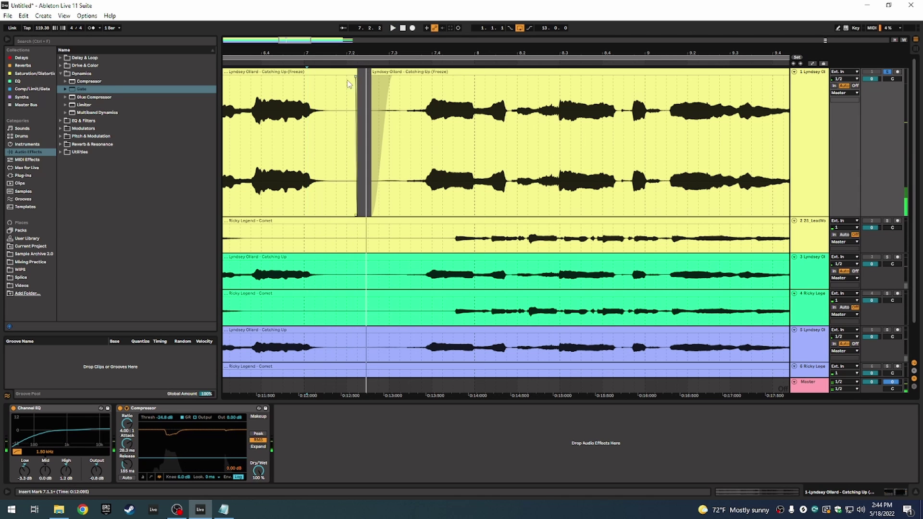
pyautogui.moveTo(356, 73)
pyautogui.mouseDown()
pyautogui.moveTo(333, 76)
pyautogui.moveTo(343, 73)
pyautogui.mouseUp()
pyautogui.click(265, 142)
pyautogui.press('space')
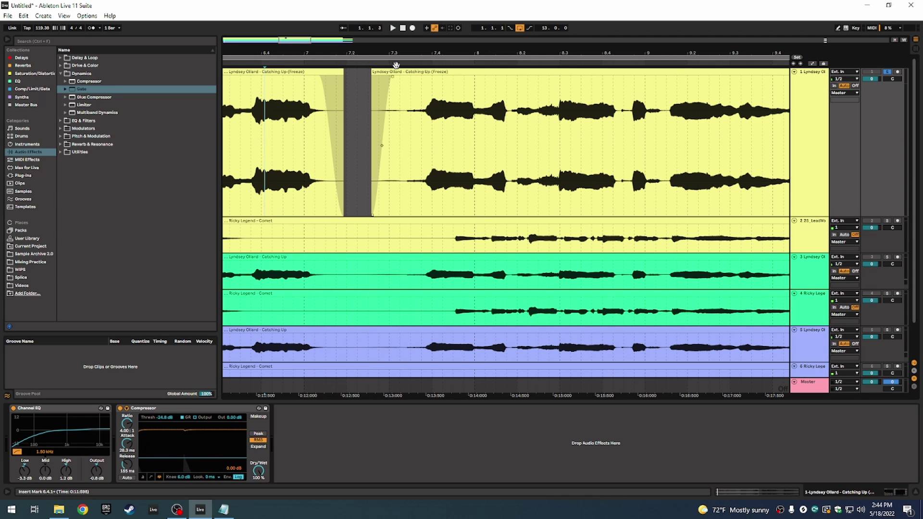
# Play the edited vocal from its beginning up to bar 5 and inspect the quiet gap in bar 4
pyautogui.moveTo(288, 39); pyautogui.dragTo(270, 38)
pyautogui.press('space')
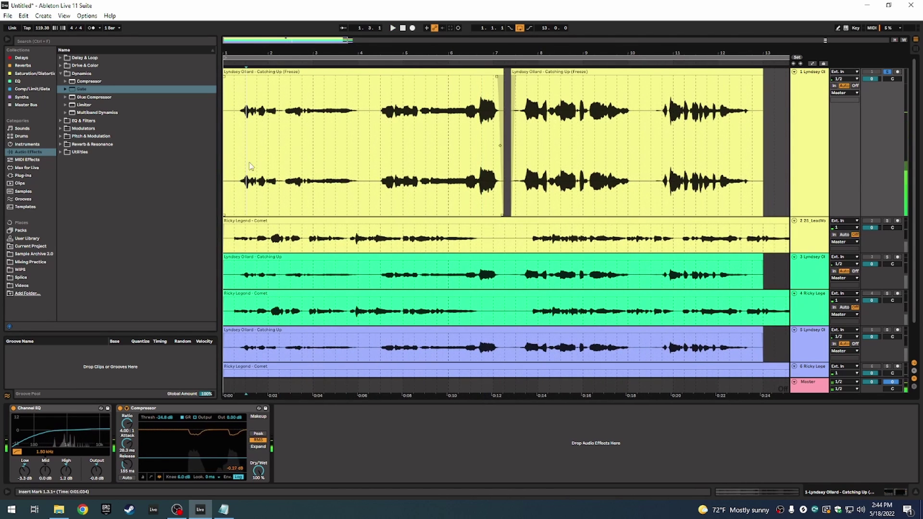
pyautogui.click(245, 173)
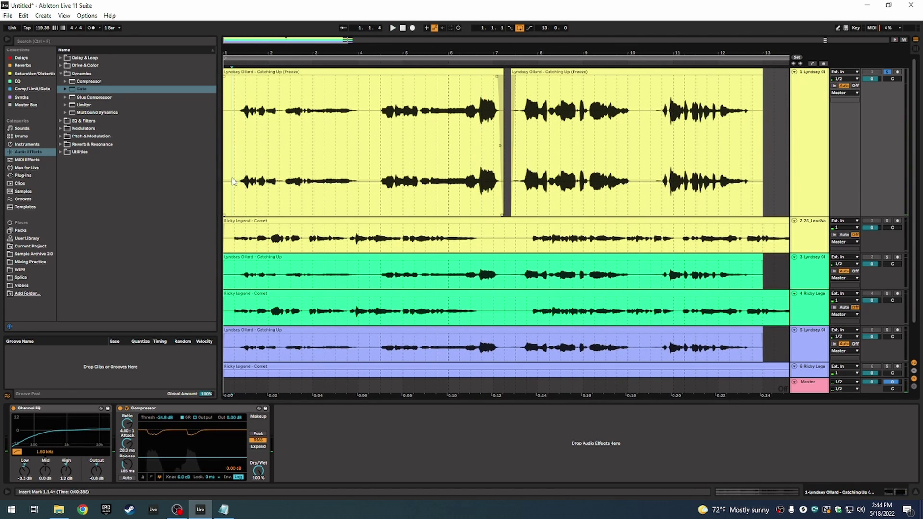
pyautogui.press('space')
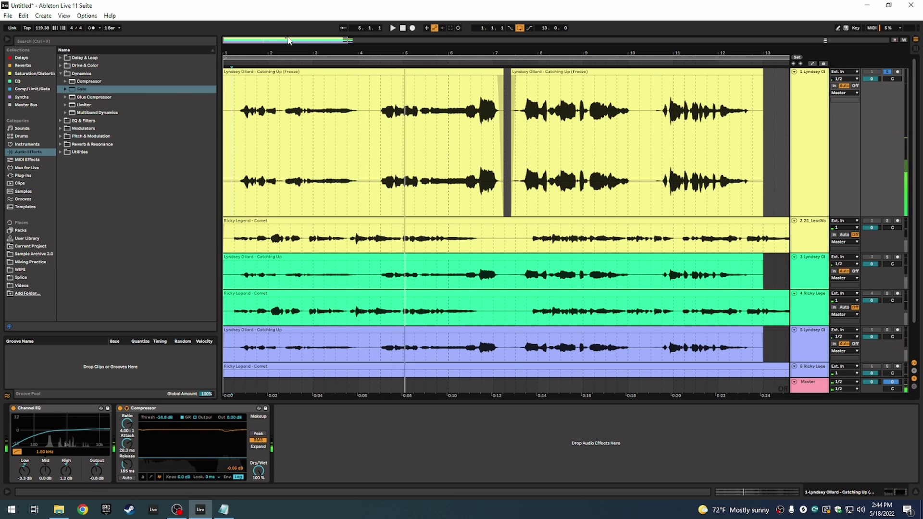
pyautogui.moveTo(345, 40); pyautogui.dragTo(347, 40)
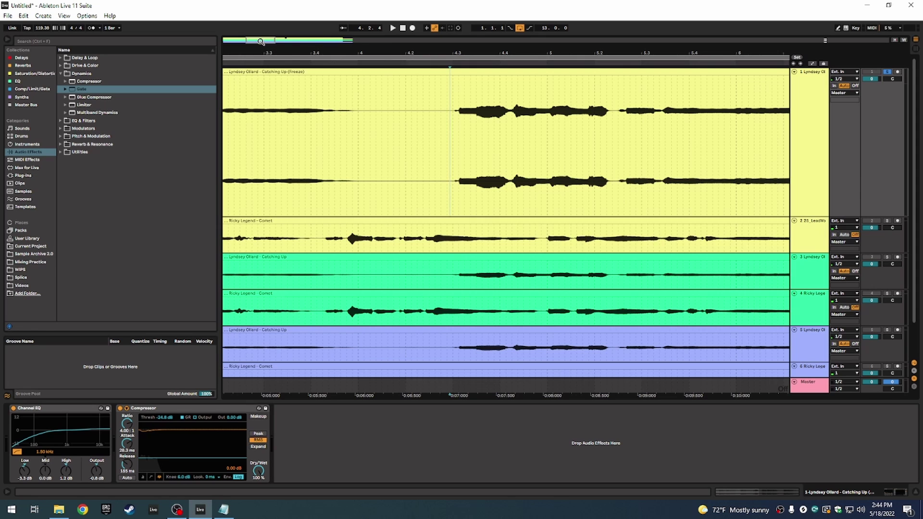
# Cut the short silent span just before 4.3 out of track 1's clip and give the following clip a short fade-in
pyautogui.moveTo(260, 41); pyautogui.dragTo(262, 53)
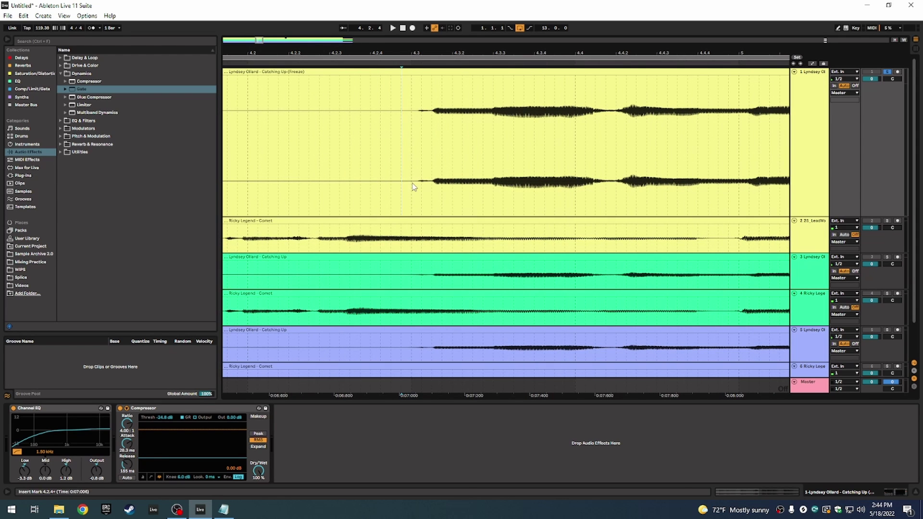
pyautogui.moveTo(413, 187); pyautogui.dragTo(399, 187)
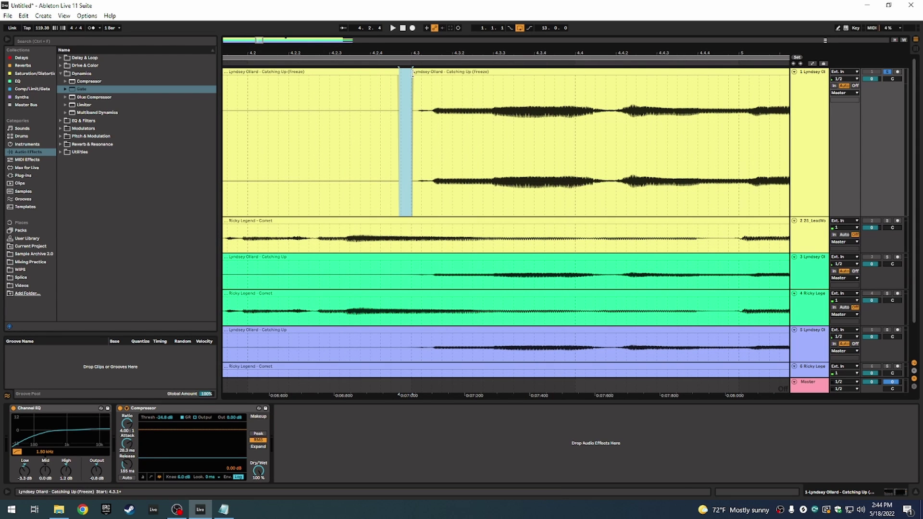
pyautogui.press('Delete')
pyautogui.click(415, 73)
pyautogui.moveTo(415, 73); pyautogui.dragTo(431, 83)
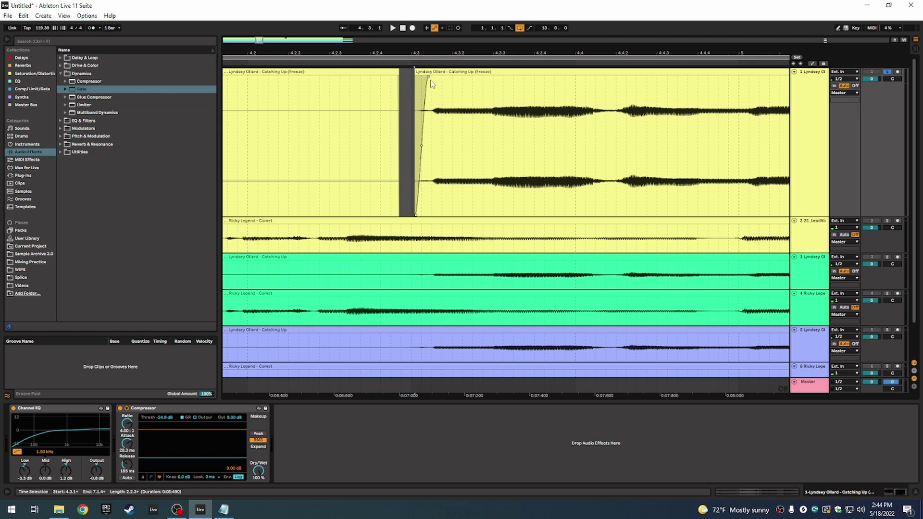
pyautogui.press('space')
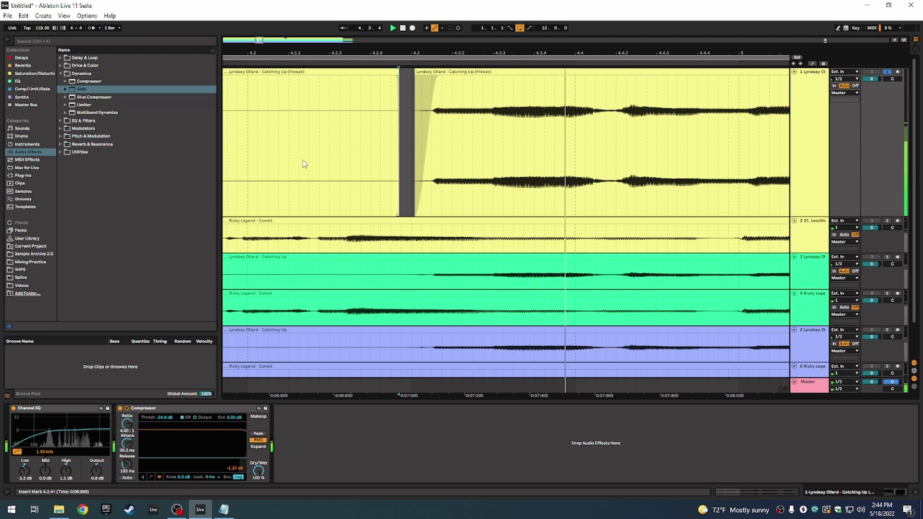
pyautogui.click(295, 163)
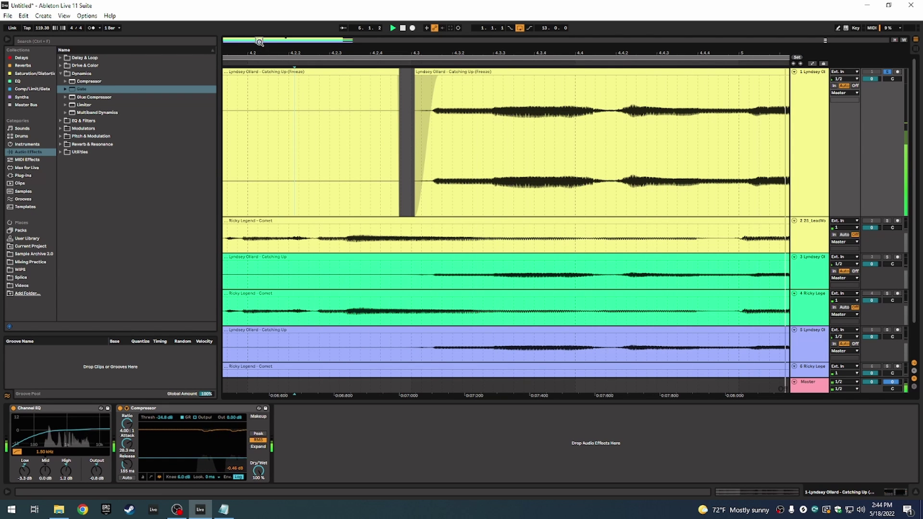
# Cut a short span at 10.3 out of track 1's clip in bar 10's gap and add a short fade-in to the following clip
pyautogui.moveTo(259, 41); pyautogui.dragTo(321, 49)
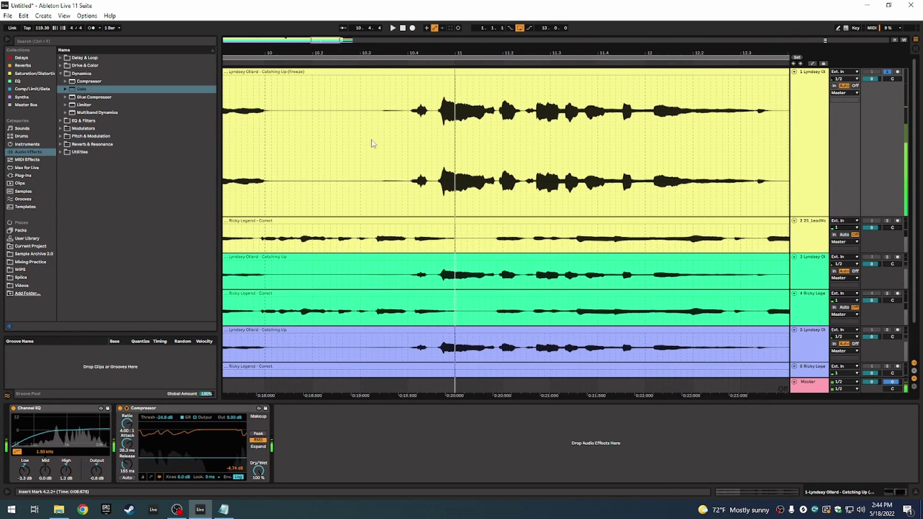
pyautogui.moveTo(377, 141); pyautogui.dragTo(367, 139)
pyautogui.press('space')
pyautogui.hotkey('ctrl', 'e')
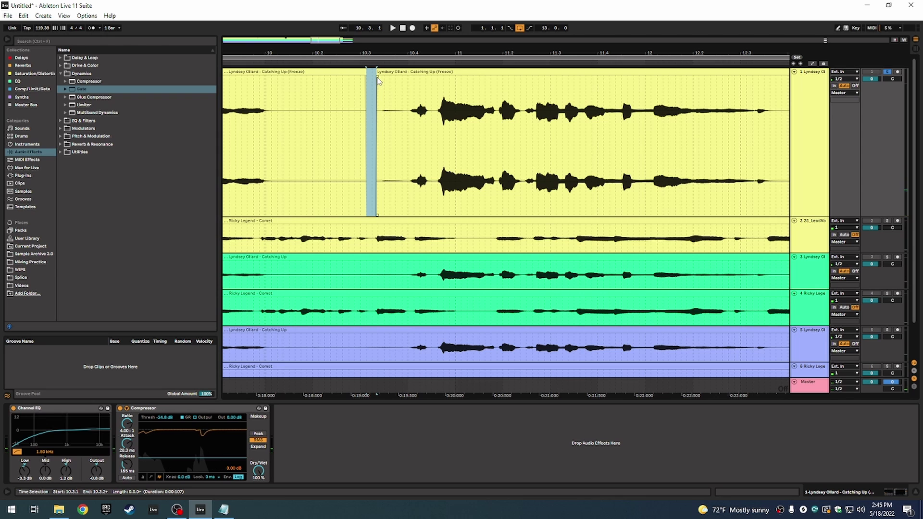
pyautogui.moveTo(377, 77)
pyautogui.mouseDown()
pyautogui.moveTo(398, 82)
pyautogui.moveTo(384, 73)
pyautogui.mouseUp()
pyautogui.click(368, 108)
pyautogui.press('space')
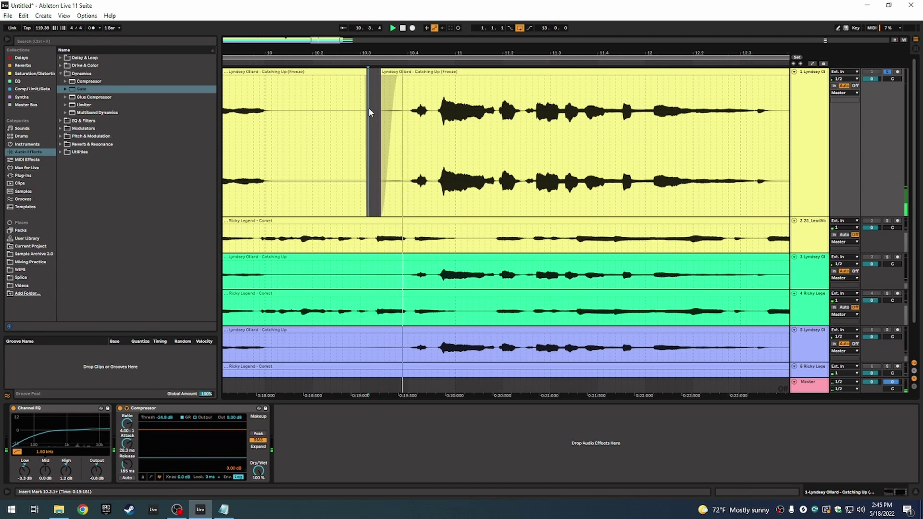
pyautogui.click(317, 134)
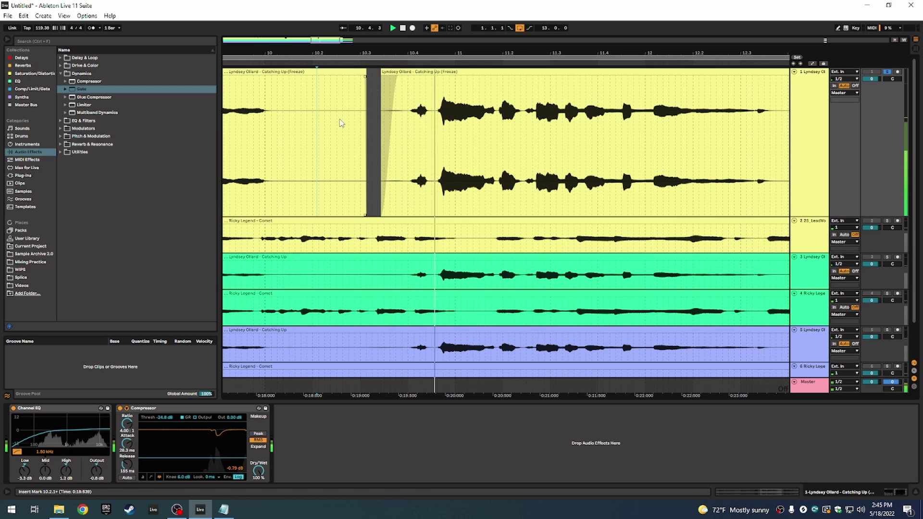
# Consolidate all of track 1's separate vocal clips into one continuous clip from bar 1 to bar 13
pyautogui.press('-')
pyautogui.press('-')
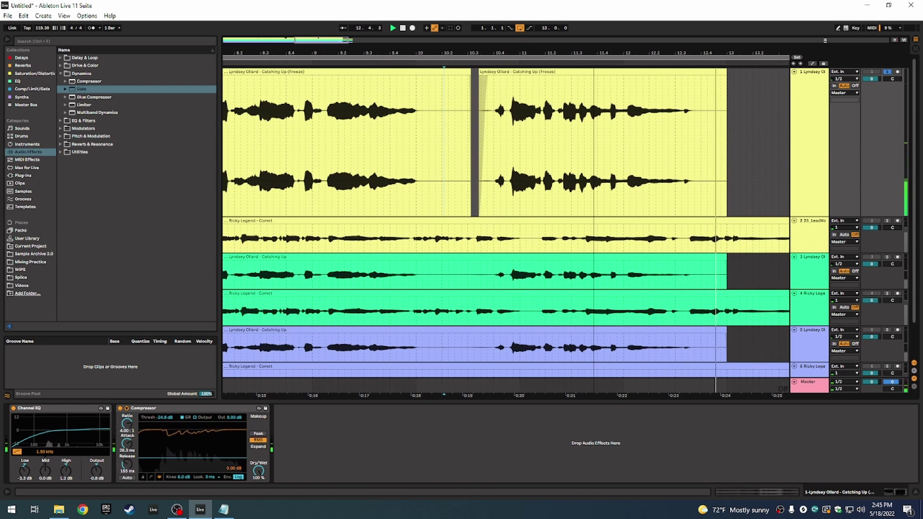
pyautogui.press('-')
pyautogui.press('-')
pyautogui.press('-')
pyautogui.press('-')
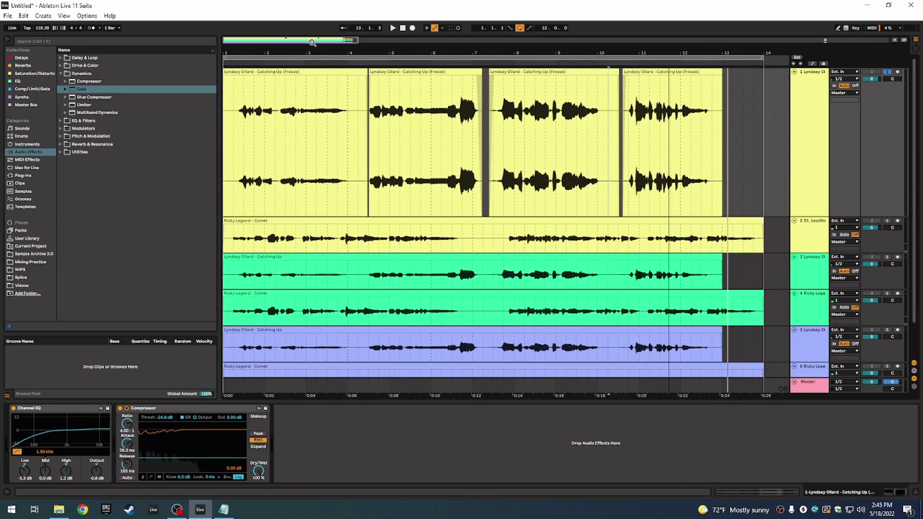
pyautogui.click(672, 95)
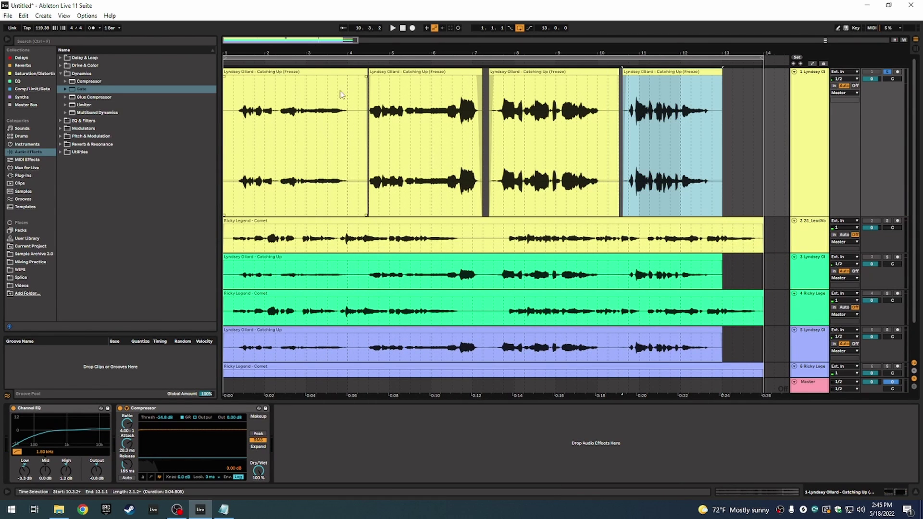
pyautogui.keyDown('shift'); pyautogui.click(332, 99); pyautogui.keyUp('shift')
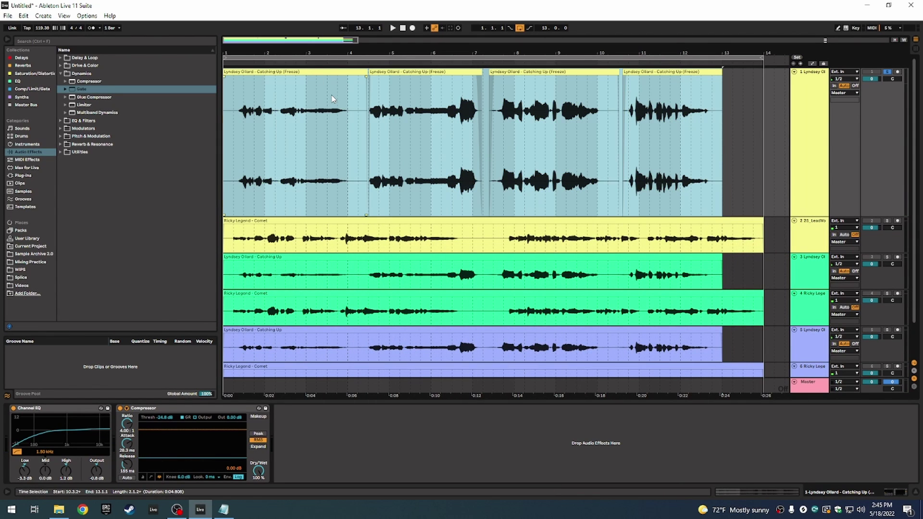
pyautogui.hotkey('ctrl', 'j')
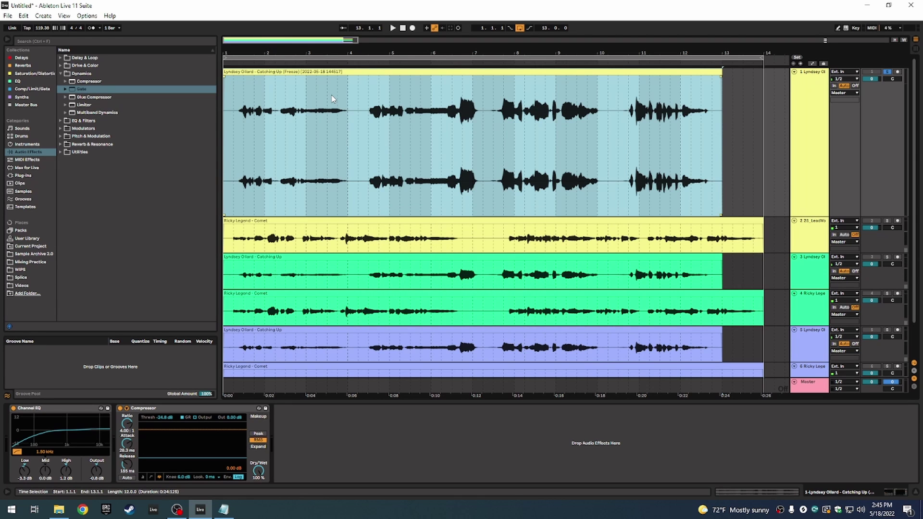
# Set the arrangement to a fixed grid of 1/4
pyautogui.click(727, 163)
pyautogui.rightClick(729, 165)
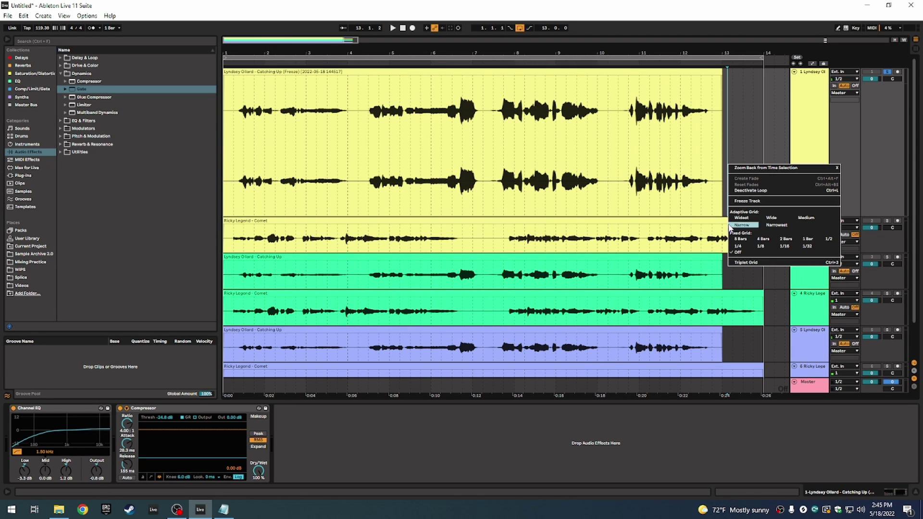
pyautogui.click(737, 246)
pyautogui.scroll(-1, 505, 183)
pyautogui.scroll(1, 504, 177)
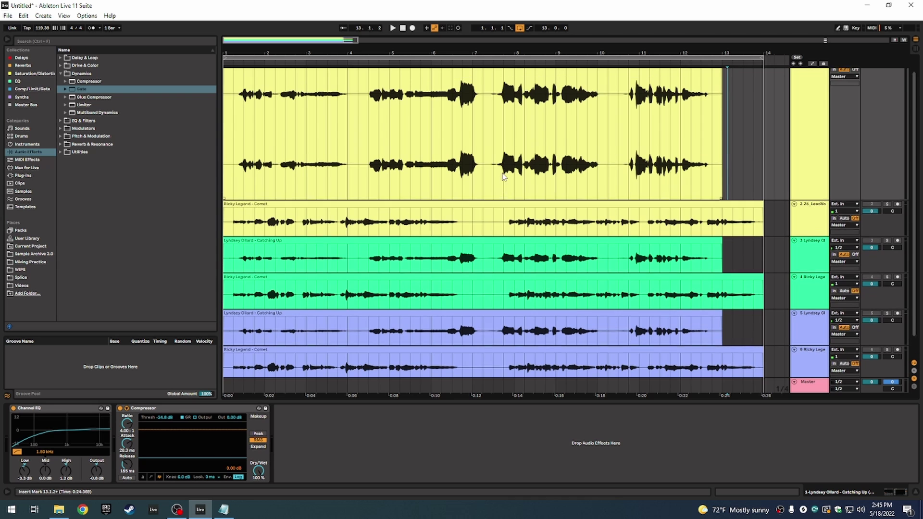
pyautogui.hscroll(10, 504, 177)
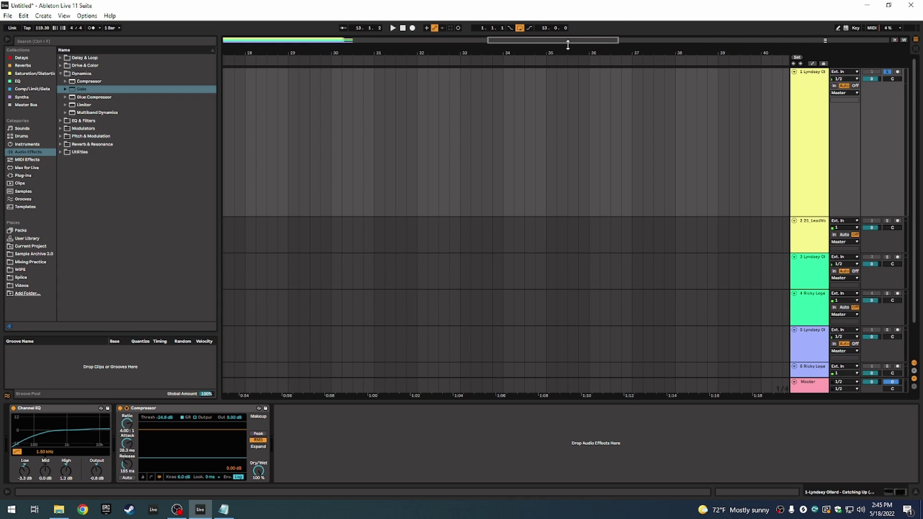
pyautogui.moveTo(568, 45); pyautogui.dragTo(305, 43)
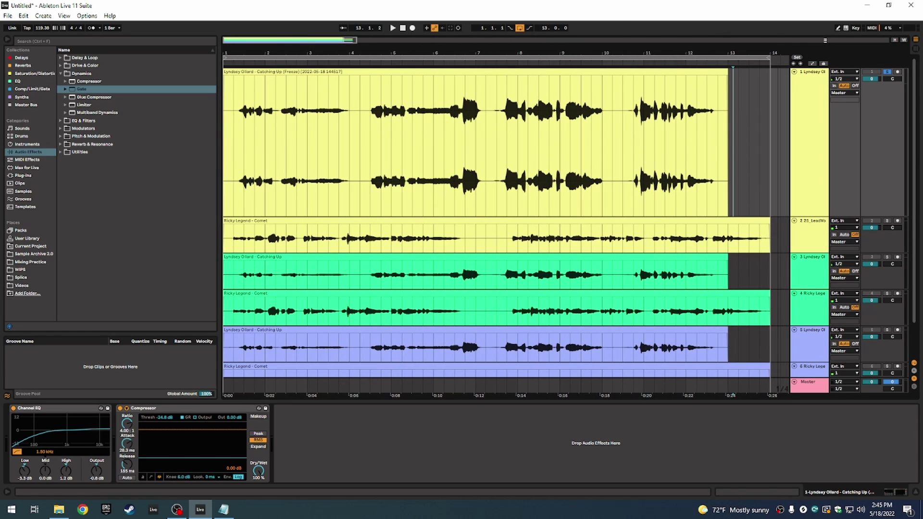
# Reduce track 1's height and copy its consolidated clip over the original vocal clips on tracks 3 and 5, starting at bar 1
pyautogui.click(820, 222)
pyautogui.moveTo(802, 216); pyautogui.dragTo(802, 124)
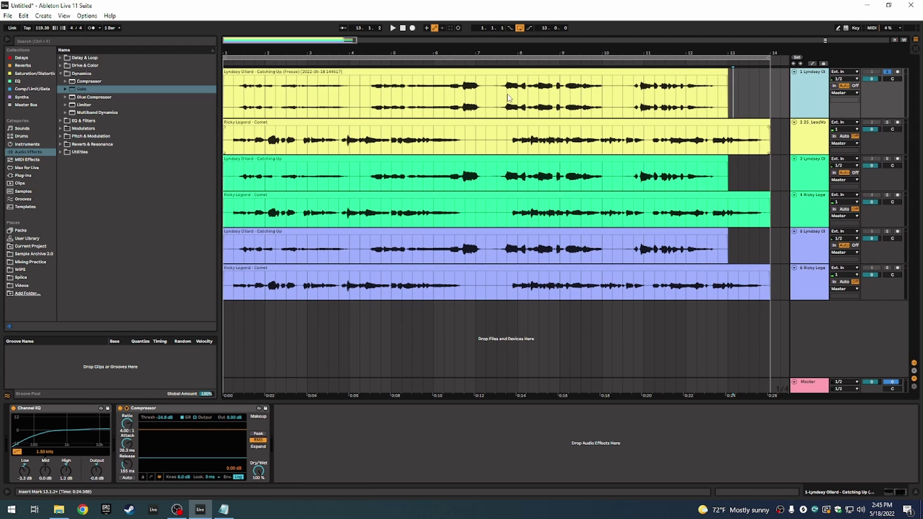
pyautogui.click(486, 104)
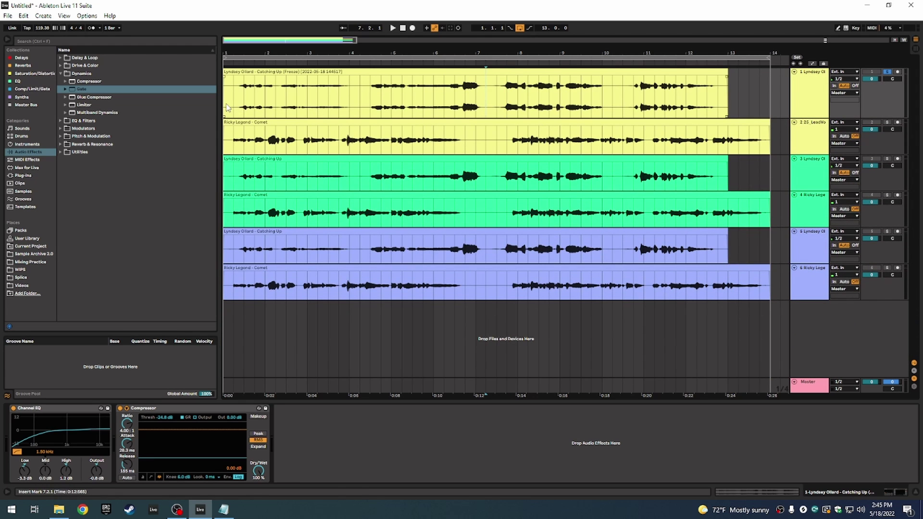
pyautogui.moveTo(228, 108); pyautogui.dragTo(693, 115)
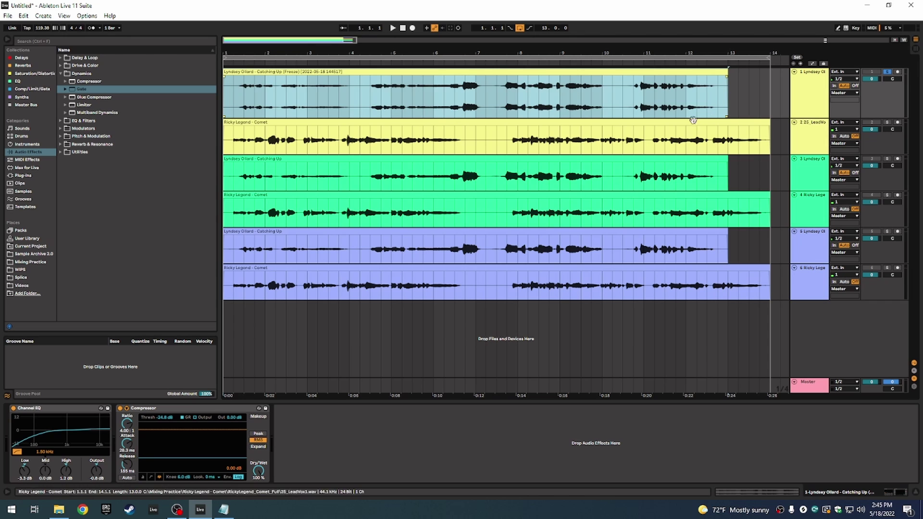
pyautogui.moveTo(530, 83); pyautogui.dragTo(530, 172)
pyautogui.moveTo(424, 164); pyautogui.dragTo(440, 253)
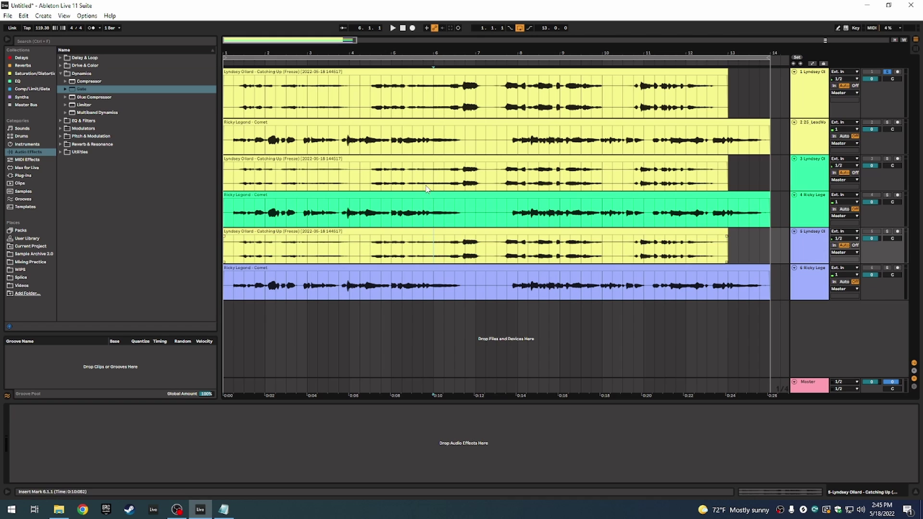
# Add a Saturator from the Drive & Color effects after track 1's Compressor and lower its Output to -9.14 dB
pyautogui.click(402, 96)
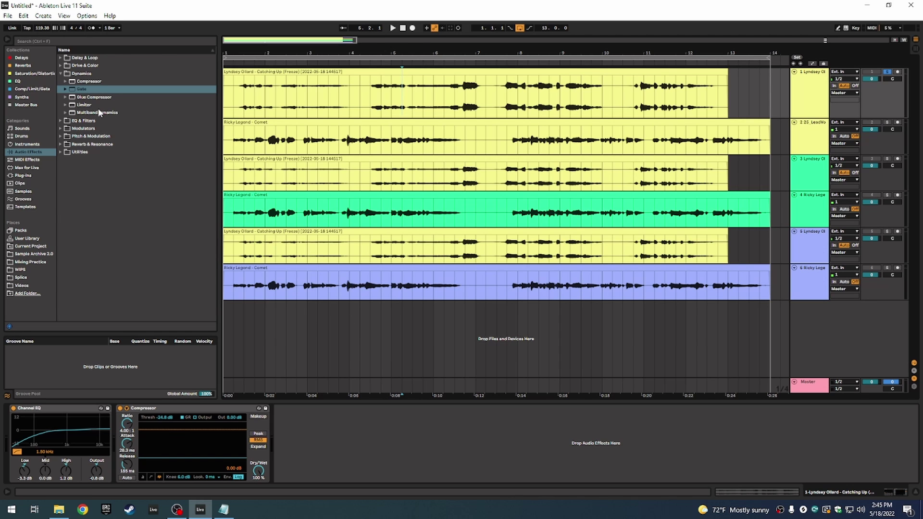
pyautogui.click(61, 74)
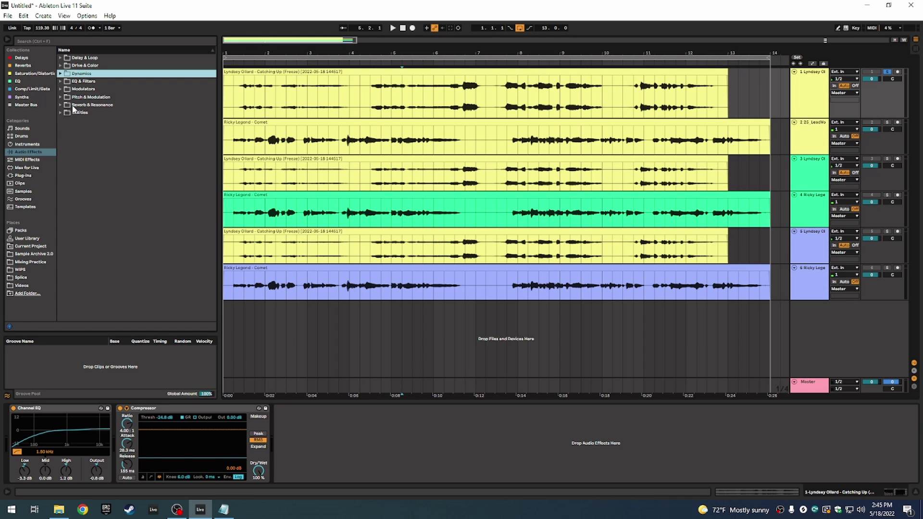
pyautogui.click(61, 66)
pyautogui.doubleClick(87, 136)
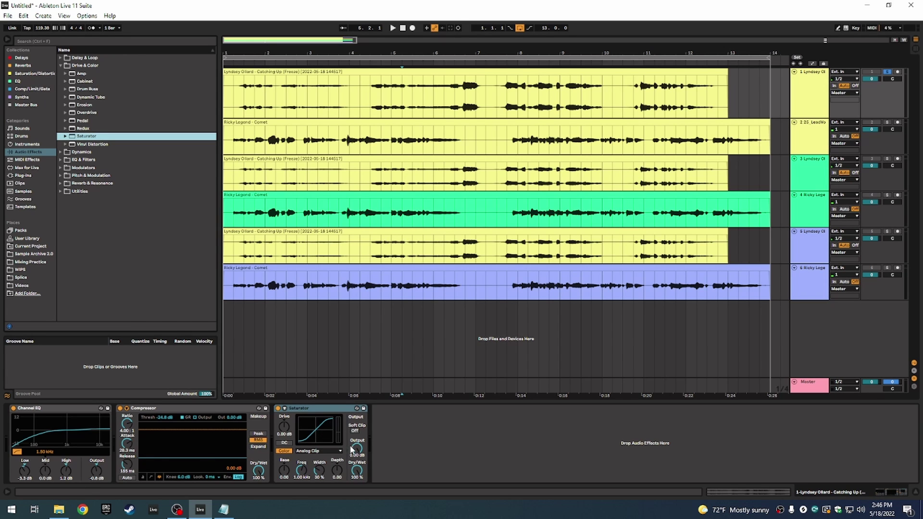
pyautogui.moveTo(360, 452); pyautogui.dragTo(360, 471)
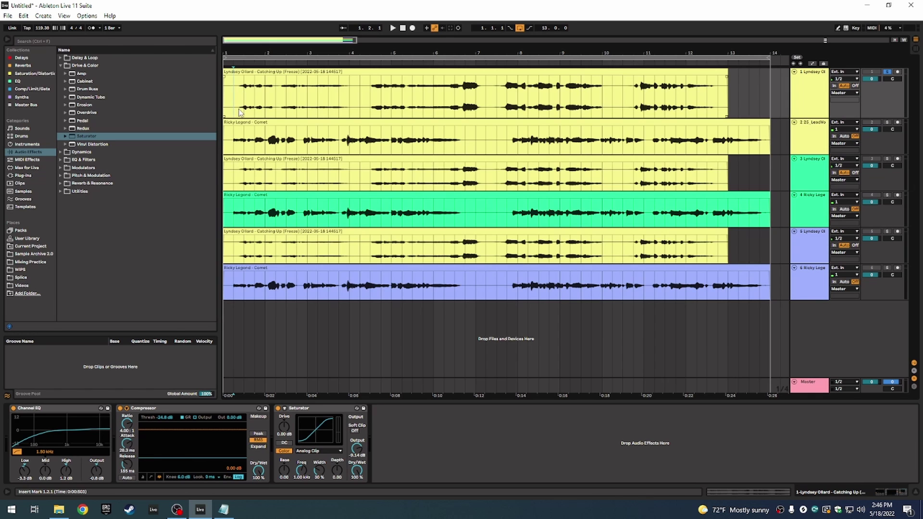
# During playback, raise the Saturator's Drive to about 28 dB, lower its Output to -25.1 dB and set the colour Width to 66 %
pyautogui.press('space')
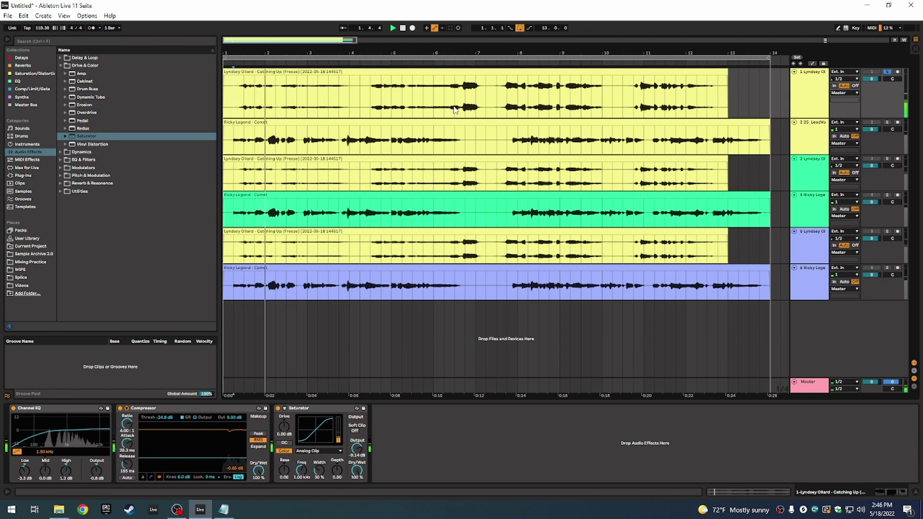
pyautogui.moveTo(284, 426); pyautogui.dragTo(284, 406)
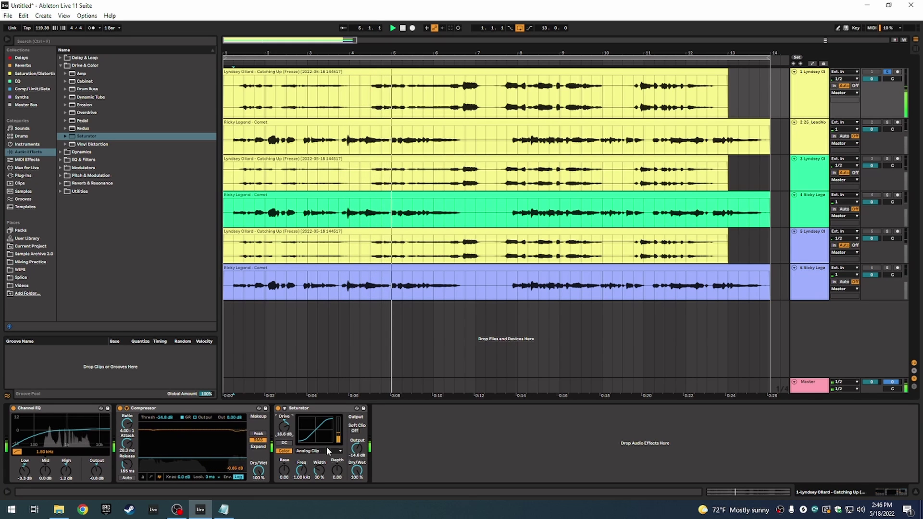
pyautogui.moveTo(284, 426); pyautogui.dragTo(284, 414)
pyautogui.moveTo(357, 448); pyautogui.dragTo(319, 460)
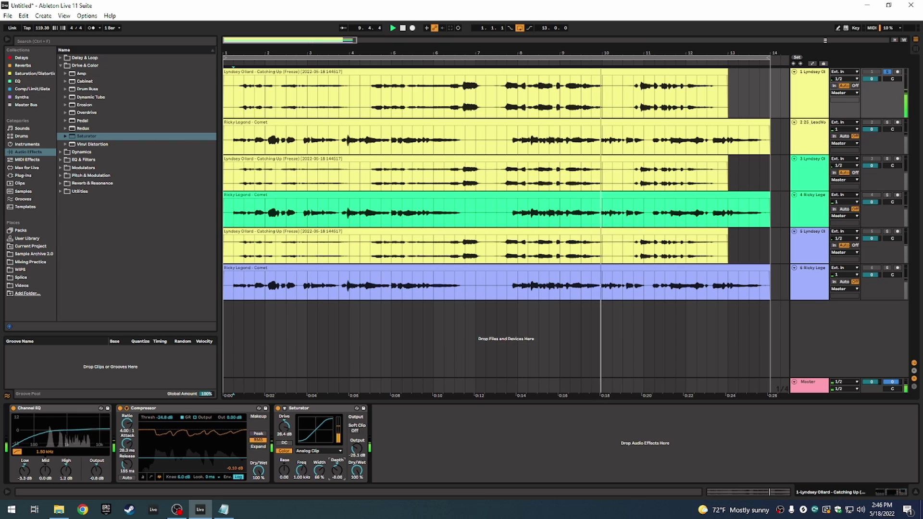
# Shape the Saturator's colour with Depth at 8.38, Base at -8.57 and Freq at 329 Hz
pyautogui.scroll(2, 338, 473)
pyautogui.moveTo(339, 473)
pyautogui.mouseDown()
pyautogui.moveTo(338, 434)
pyautogui.moveTo(338, 473)
pyautogui.mouseUp()
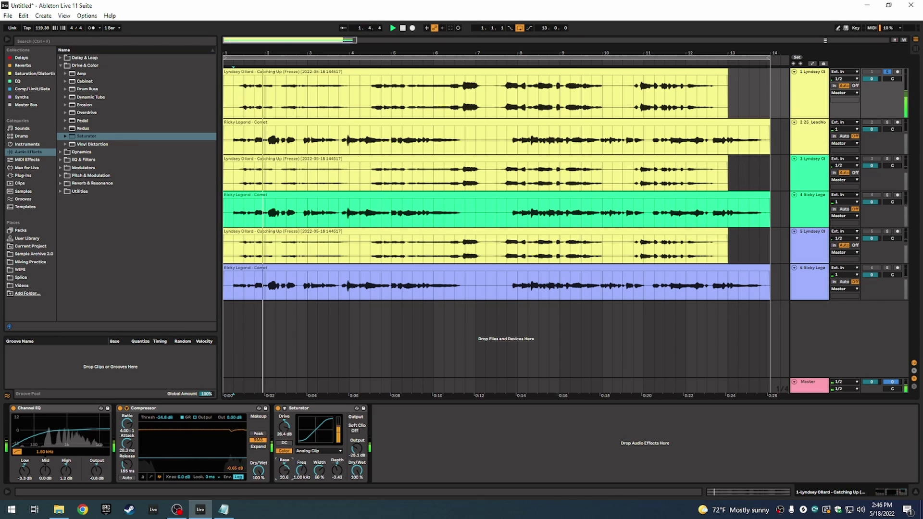
pyautogui.moveTo(285, 471); pyautogui.dragTo(303, 472)
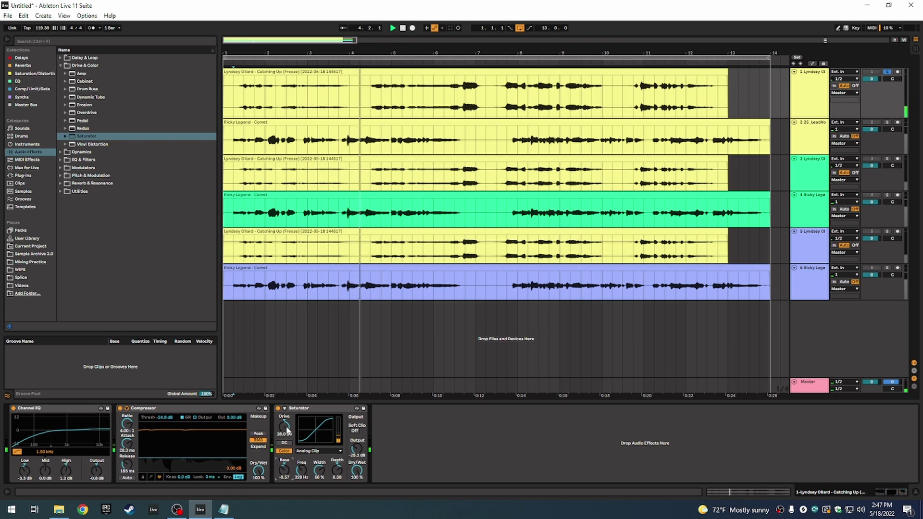
# Set the Saturator's Drive to 18.0 dB and Output to about -19 dB, and compare the vocal with the effect bypassed and enabled
pyautogui.moveTo(284, 434); pyautogui.dragTo(284, 469)
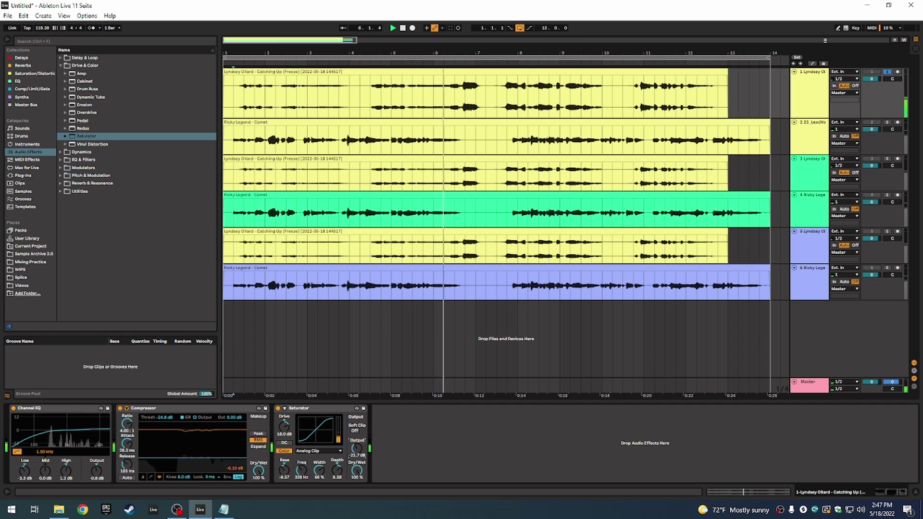
pyautogui.moveTo(357, 449); pyautogui.dragTo(352, 442)
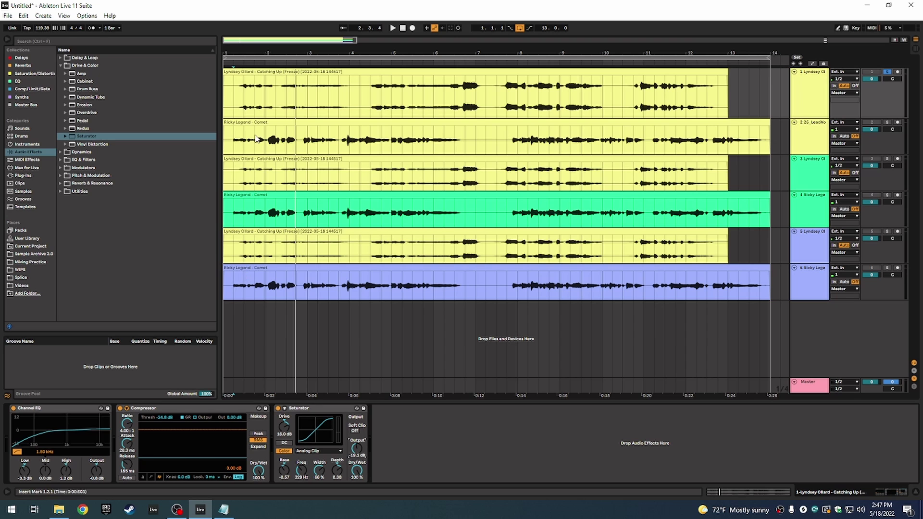
pyautogui.press('space')
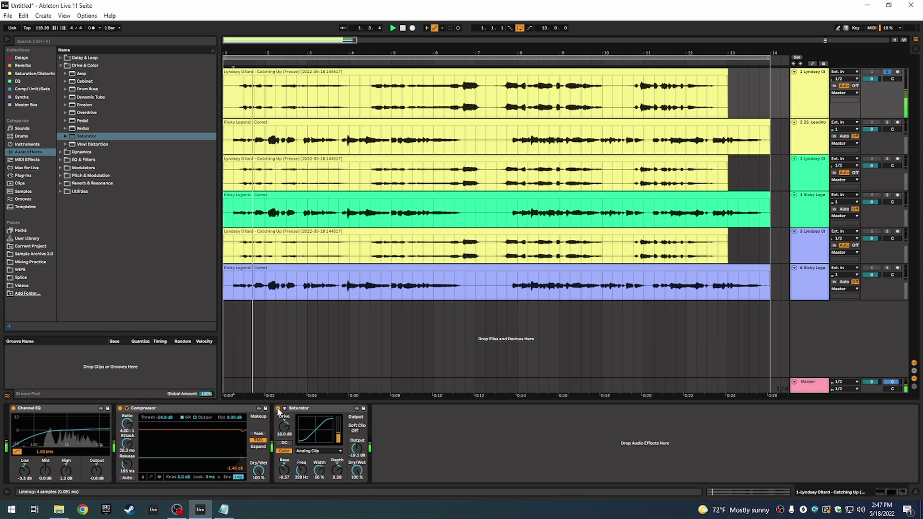
pyautogui.click(278, 409)
pyautogui.click(278, 409)
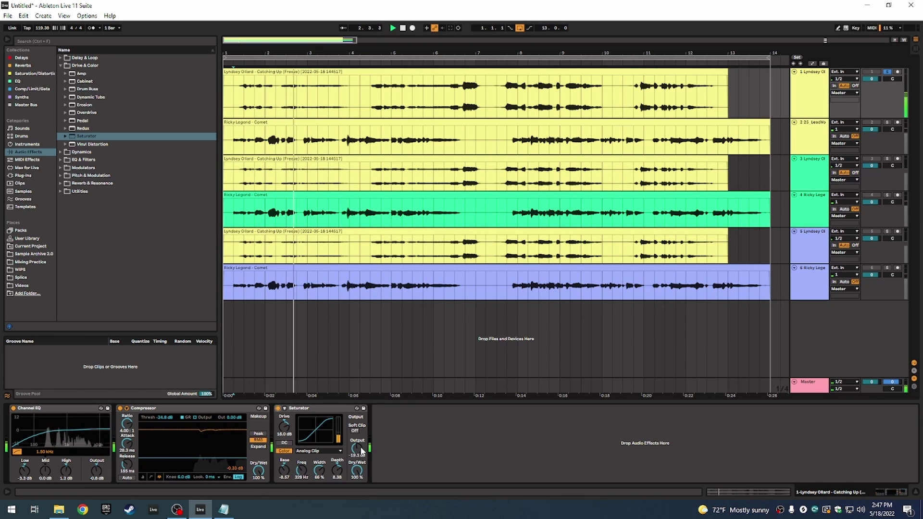
# Raise the Saturator's Output to -15.1 dB, compare the vocal with the Saturator bypassed and enabled, and stop playback
pyautogui.moveTo(357, 457); pyautogui.dragTo(358, 451)
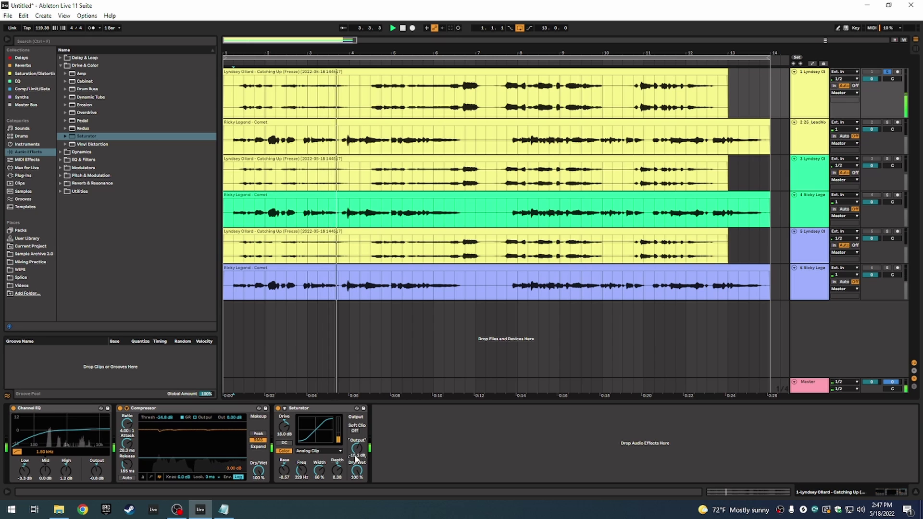
pyautogui.click(278, 409)
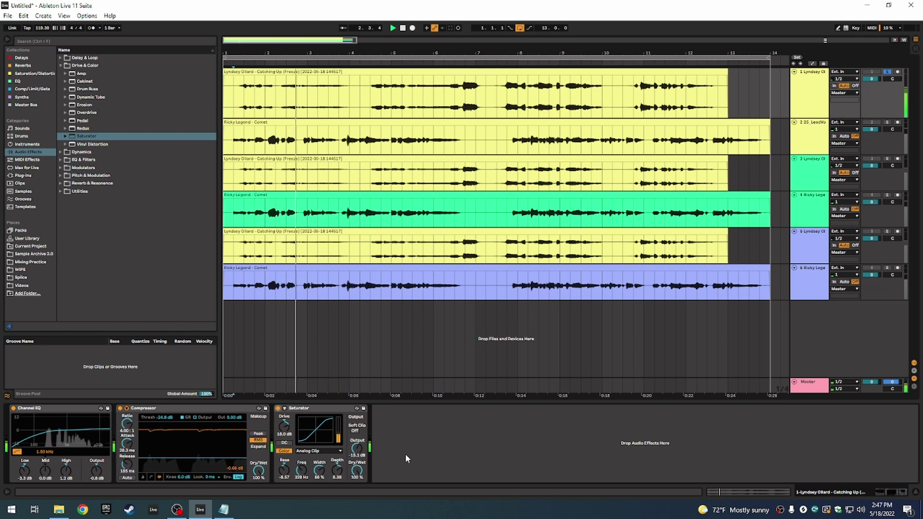
pyautogui.press('space')
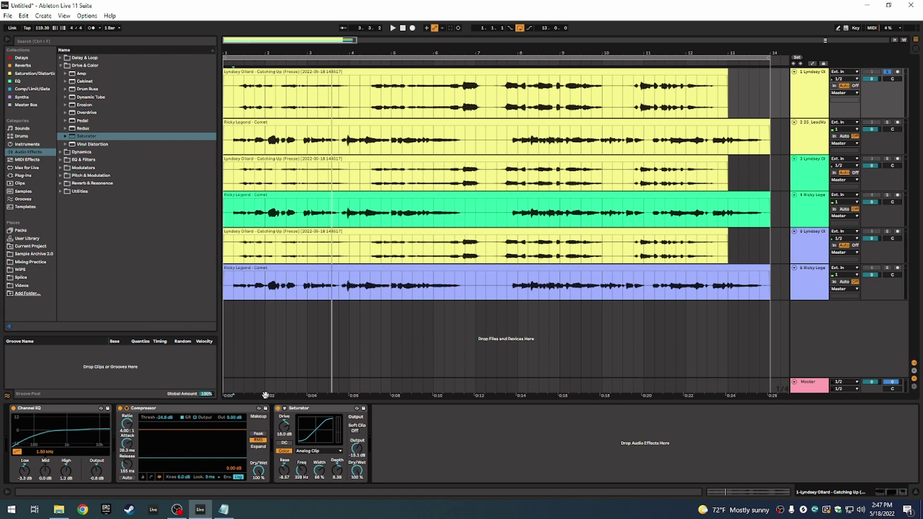
# Add a Chorus-Ensemble from the Pitch & Modulation effects after track 1's Saturator
pyautogui.click(60, 65)
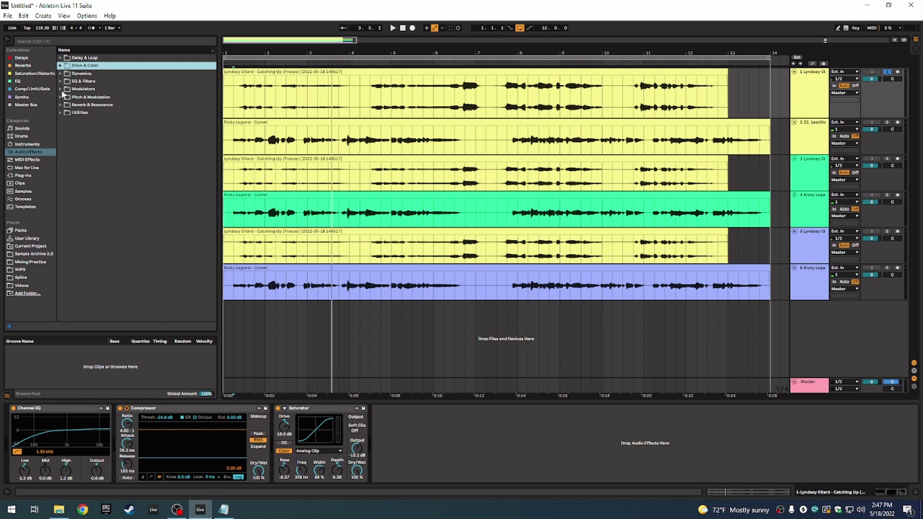
pyautogui.click(60, 98)
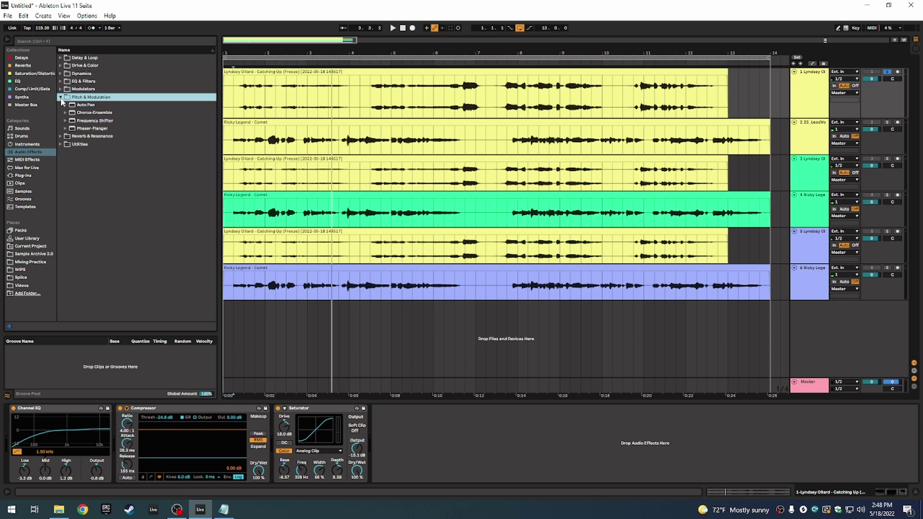
pyautogui.click(94, 114)
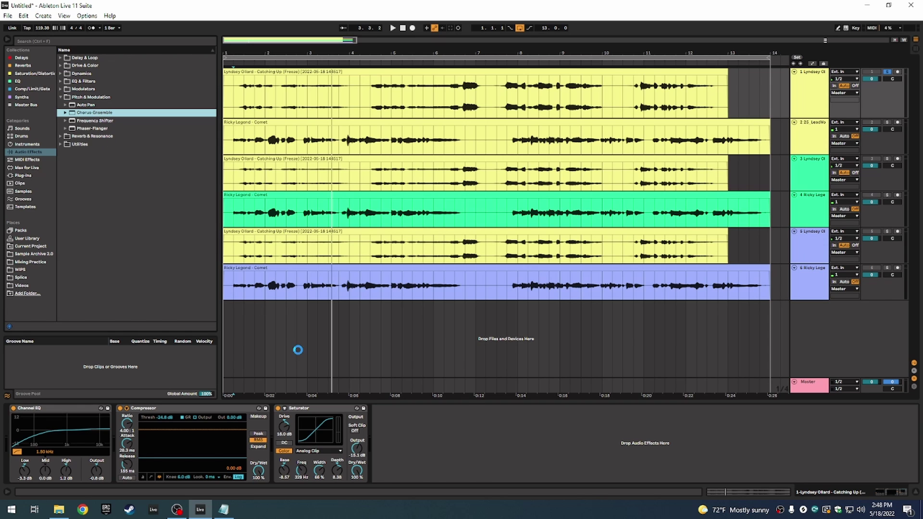
pyautogui.click(412, 442)
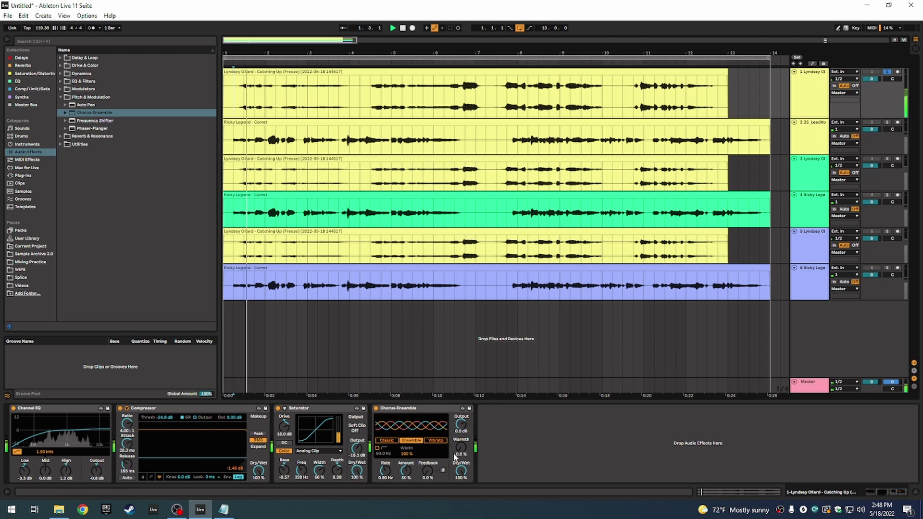
# During playback, set the Chorus-Ensemble's Rate to 1.18 Hz and its Amount to 73 %
pyautogui.scroll(3, 387, 476)
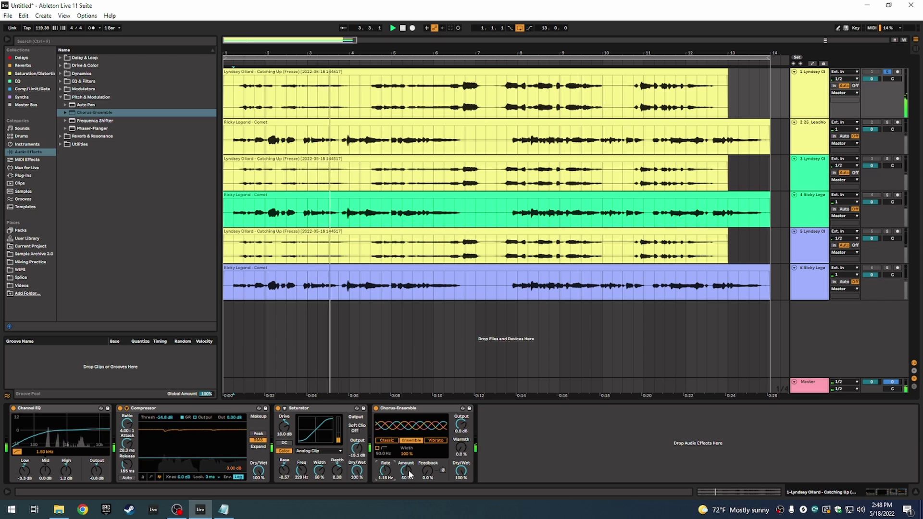
pyautogui.scroll(6, 407, 471)
pyautogui.scroll(2, 406, 472)
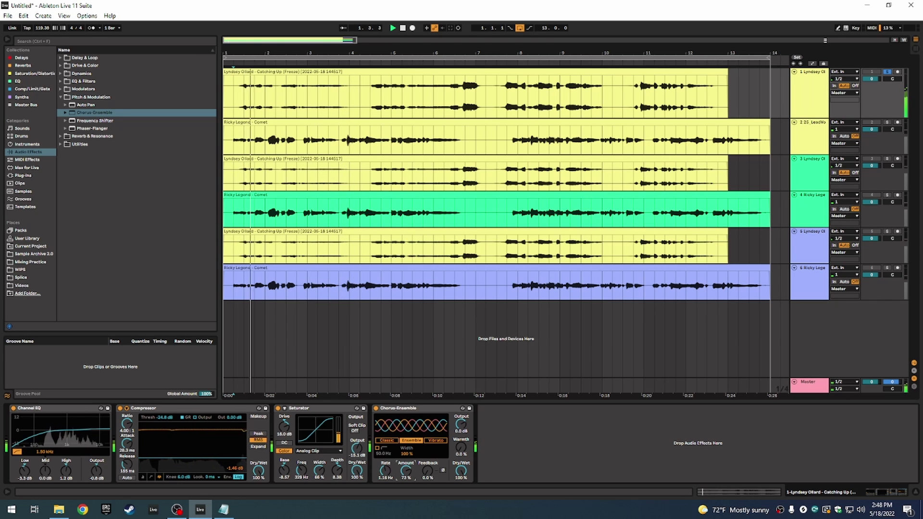
# Set the Chorus-Ensemble's Feedback to 22 %, Warmth to 1.8 % and Dry/Wet to 36 %
pyautogui.scroll(5, 429, 473)
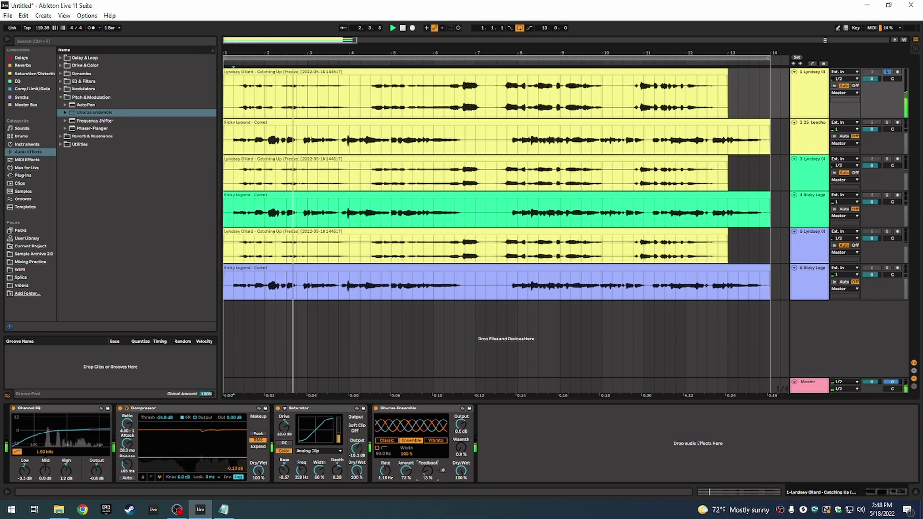
pyautogui.scroll(1, 429, 472)
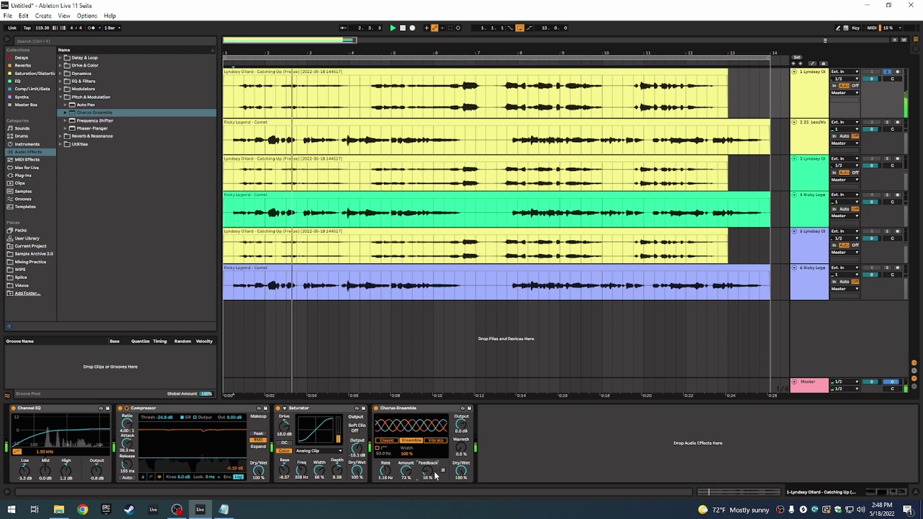
pyautogui.scroll(2, 429, 471)
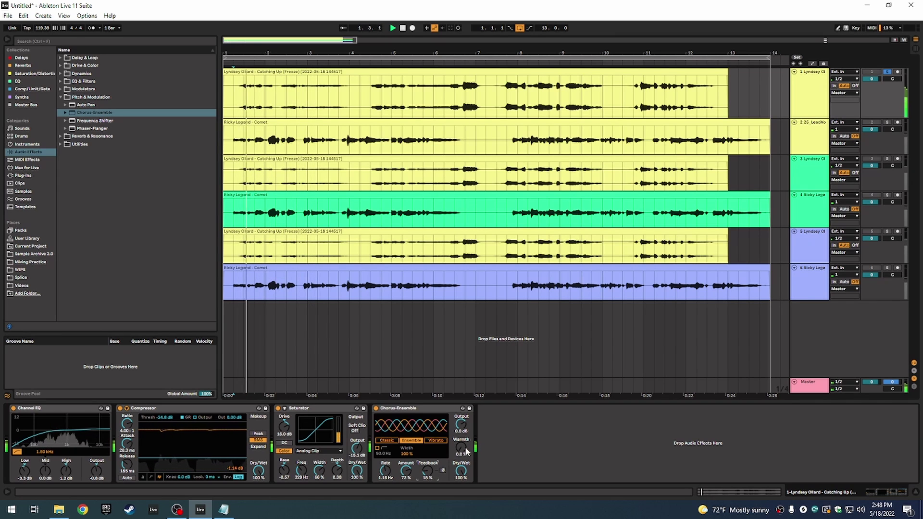
pyautogui.scroll(2, 462, 448)
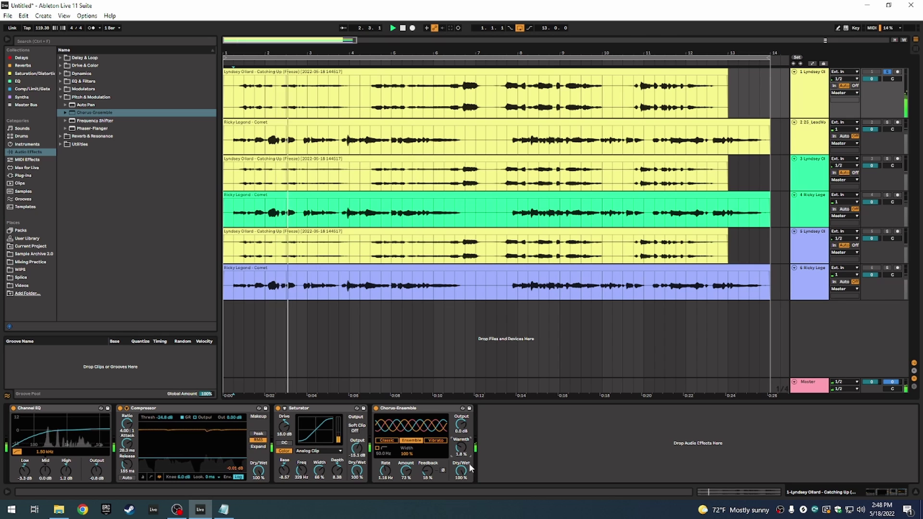
pyautogui.scroll(4, 422, 474)
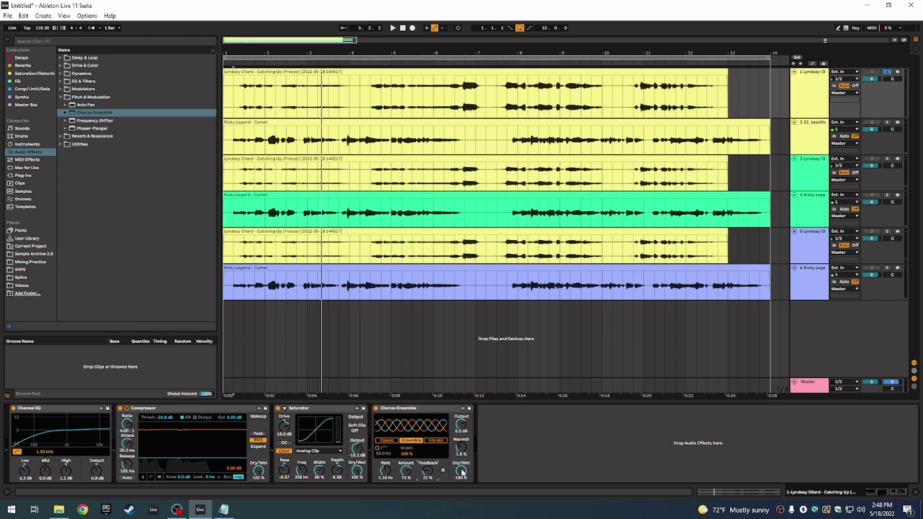
pyautogui.moveTo(461, 474); pyautogui.dragTo(462, 504)
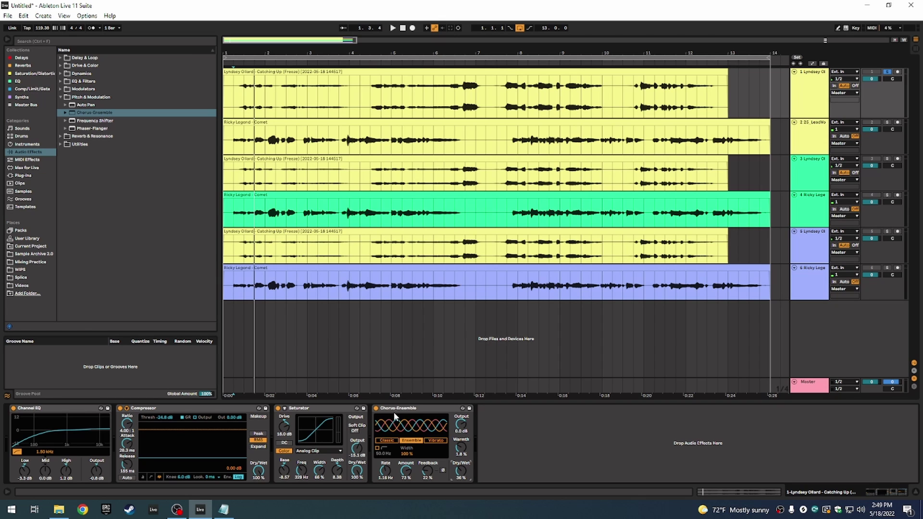
# Play the vocal with the Chorus-Ensemble bypassed and enabled to compare the sound, leaving the effect on
pyautogui.press('space')
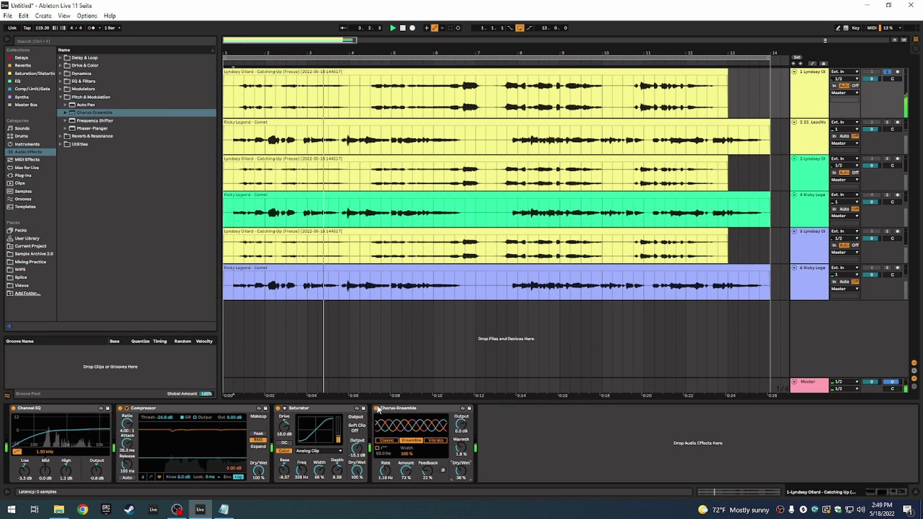
pyautogui.click(376, 408)
pyautogui.press('space')
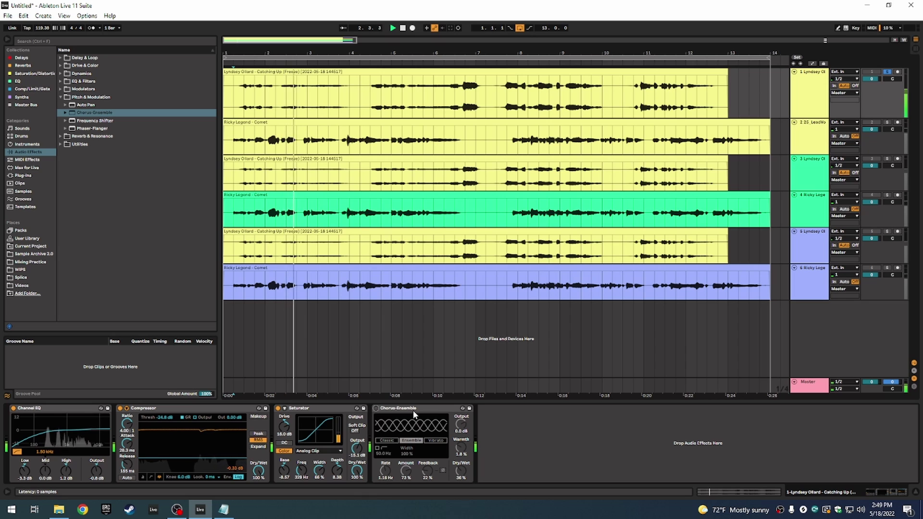
pyautogui.press('space')
pyautogui.click(376, 409)
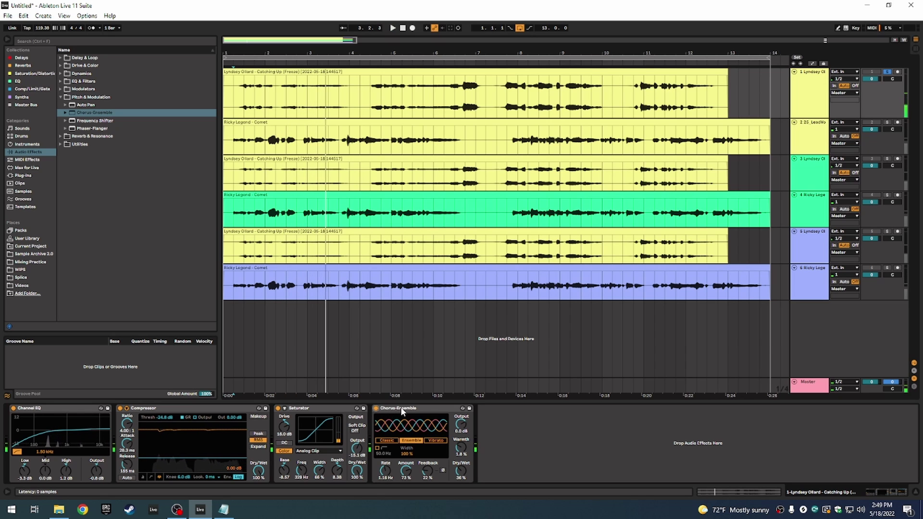
pyautogui.press('space')
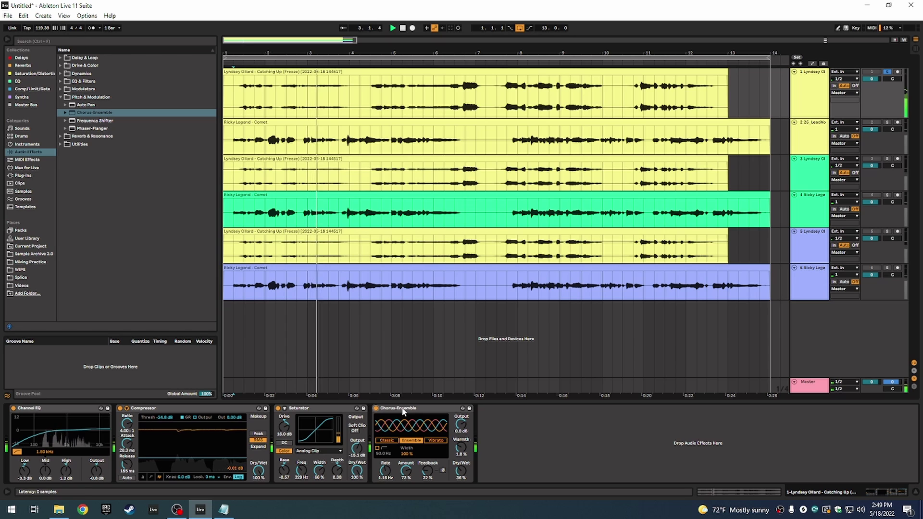
pyautogui.press('space')
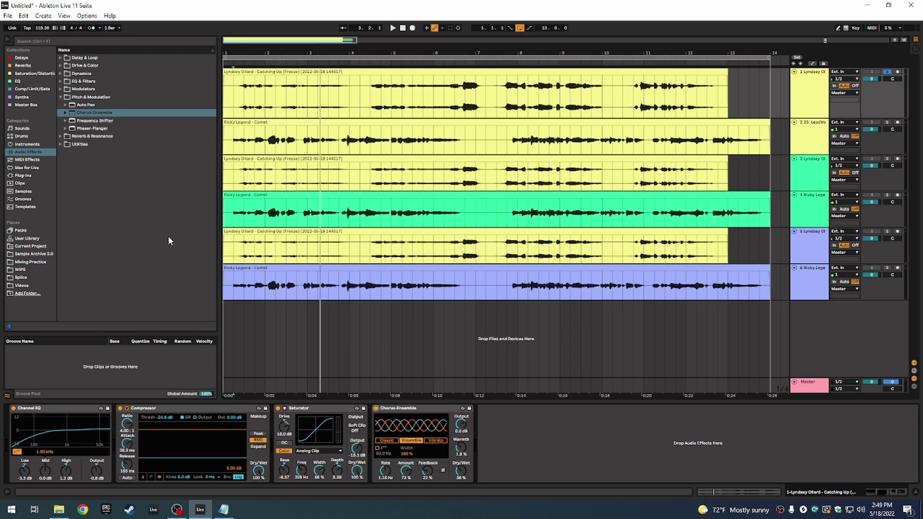
# Add a Phaser-Flanger to track 1, switch it to Doubler mode and place it between the Compressor and the Saturator
pyautogui.click(65, 122)
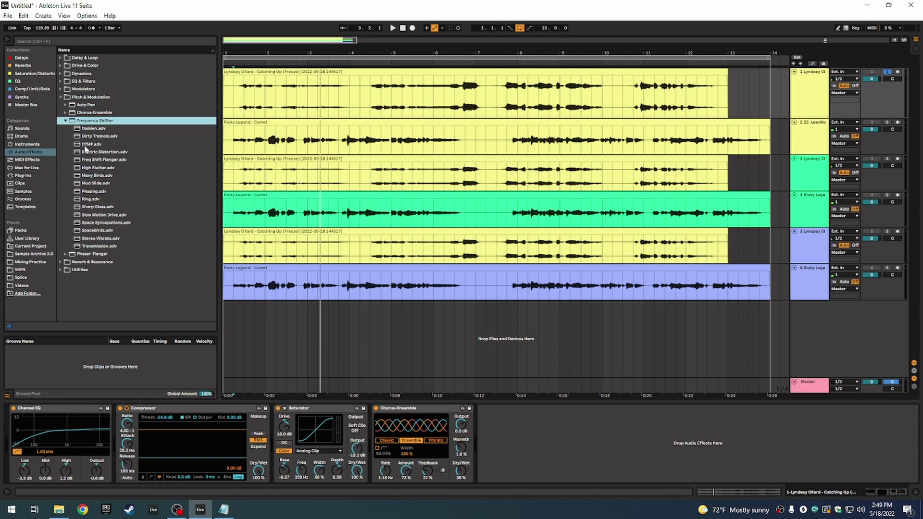
pyautogui.click(65, 121)
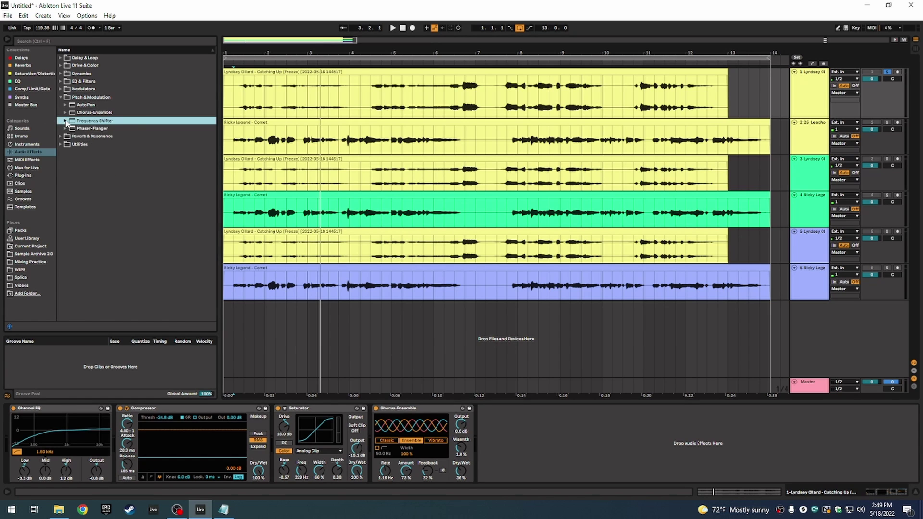
pyautogui.click(95, 129)
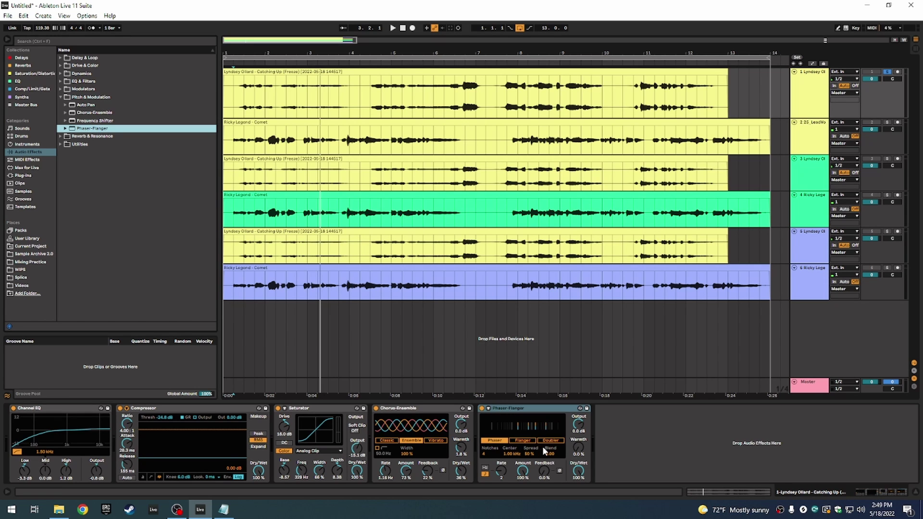
pyautogui.click(551, 441)
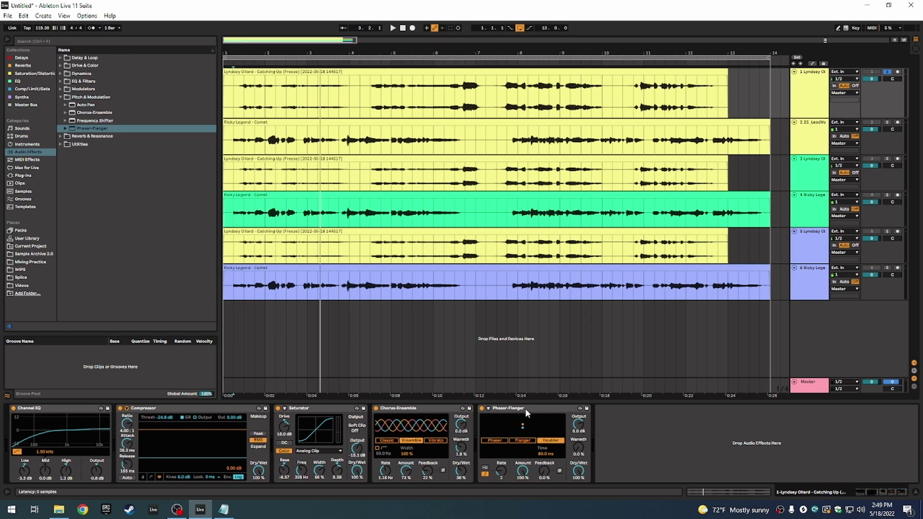
pyautogui.moveTo(526, 408); pyautogui.dragTo(308, 423)
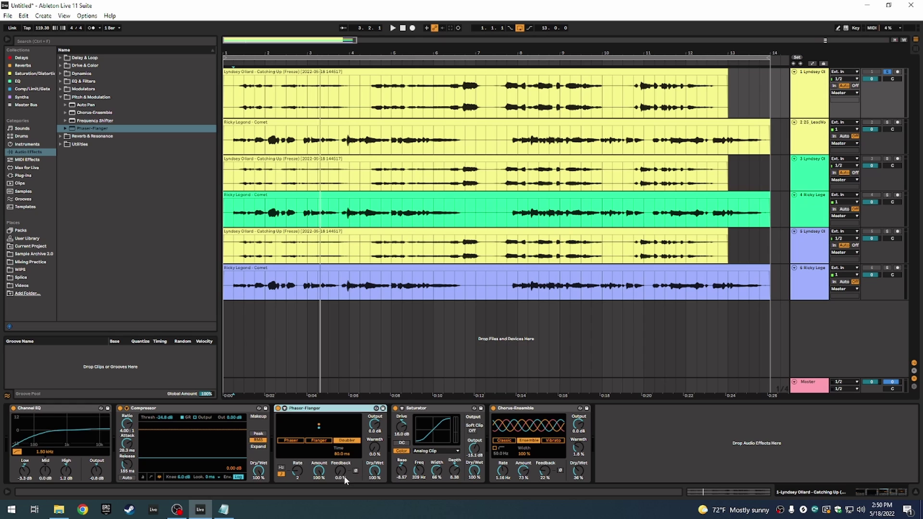
# Set the Phaser-Flanger's Dry/Wet to 70 % and, during playback, Time to 31.1 ms, Warmth to 27 %, Amount to 61 % and Feedback to 6.3 %
pyautogui.moveTo(375, 471); pyautogui.dragTo(375, 481)
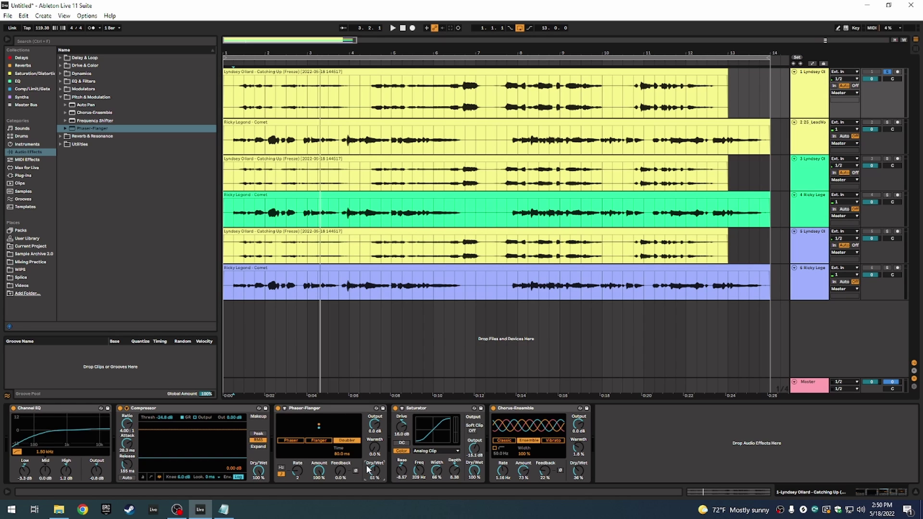
pyautogui.write('70')
pyautogui.press('space')
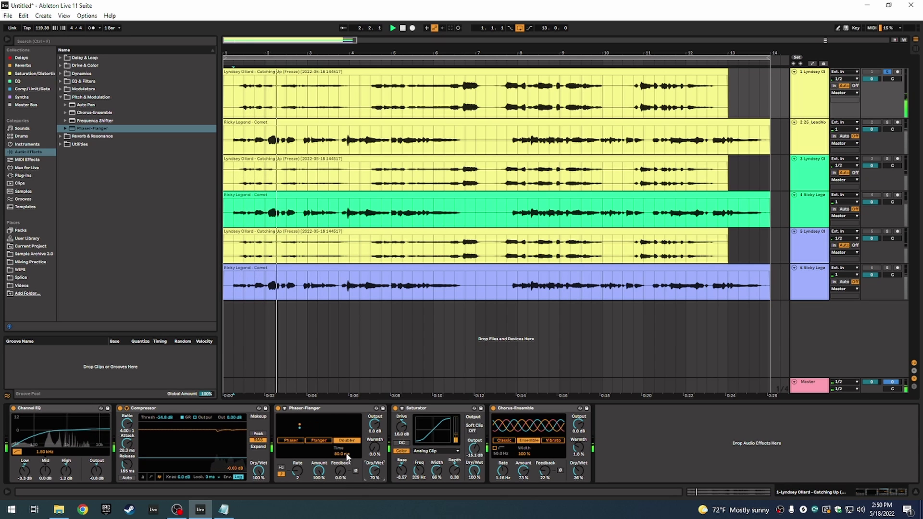
pyautogui.moveTo(342, 454); pyautogui.dragTo(344, 460)
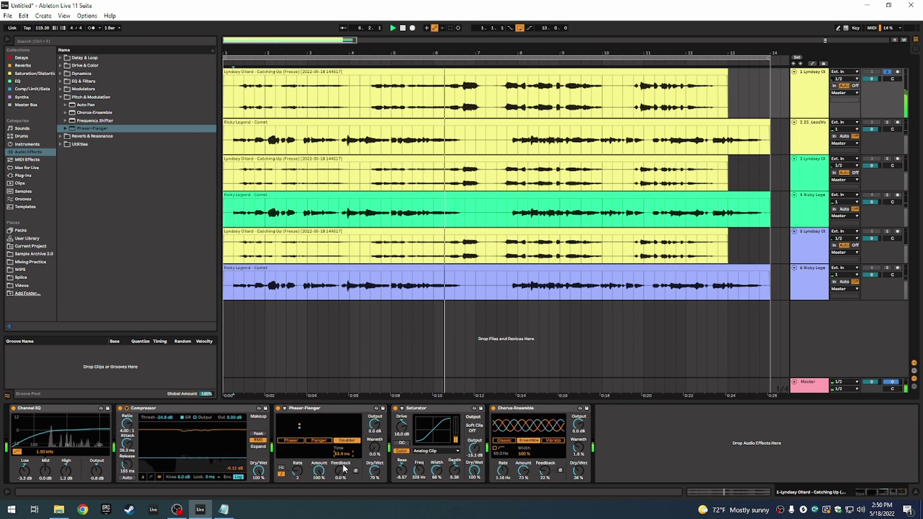
pyautogui.moveTo(374, 447); pyautogui.dragTo(375, 434)
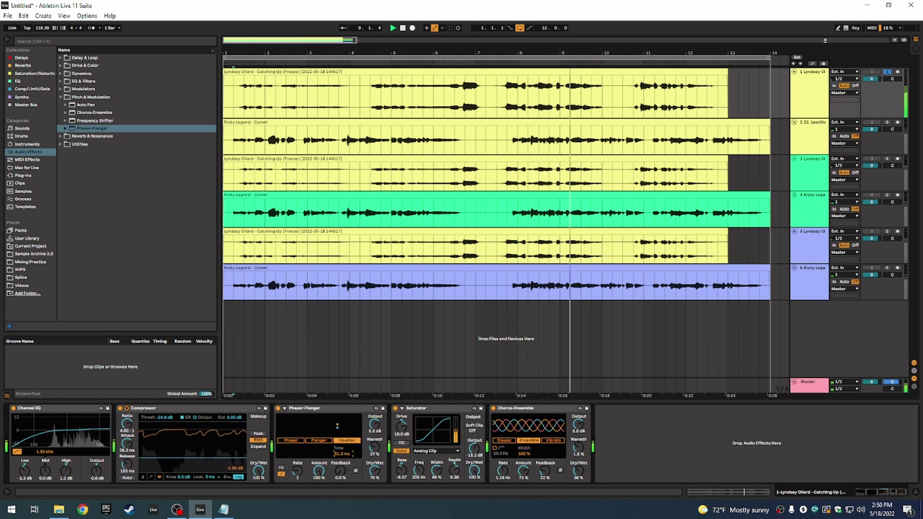
pyautogui.moveTo(318, 471); pyautogui.dragTo(345, 463)
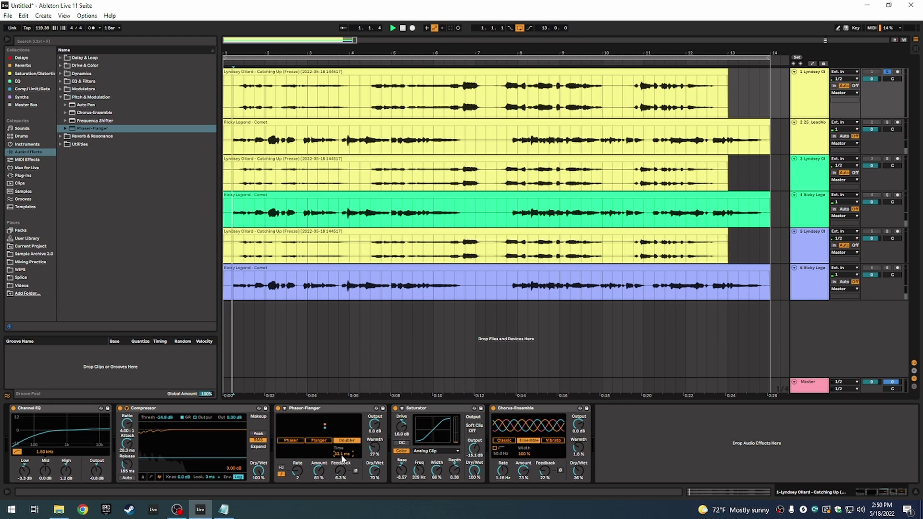
pyautogui.moveTo(344, 462); pyautogui.dragTo(344, 465)
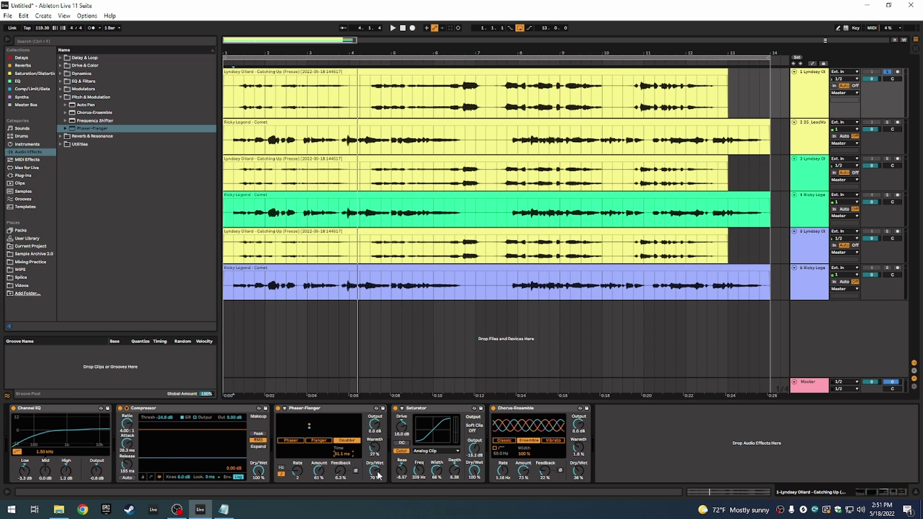
# Lower the Phaser-Flanger's Dry/Wet to 22 % and compare the vocal with the effect bypassed and enabled
pyautogui.moveTo(375, 472)
pyautogui.mouseDown()
pyautogui.moveTo(375, 512)
pyautogui.moveTo(374, 470)
pyautogui.mouseUp()
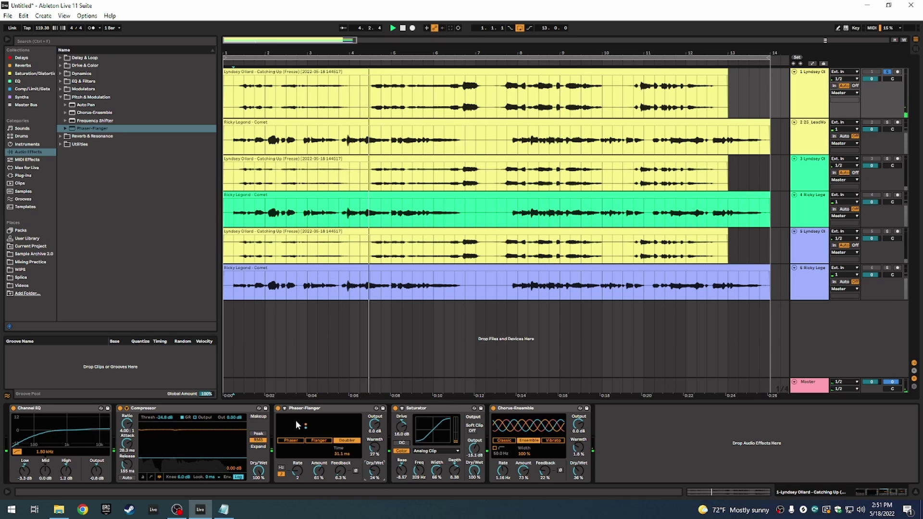
pyautogui.click(278, 408)
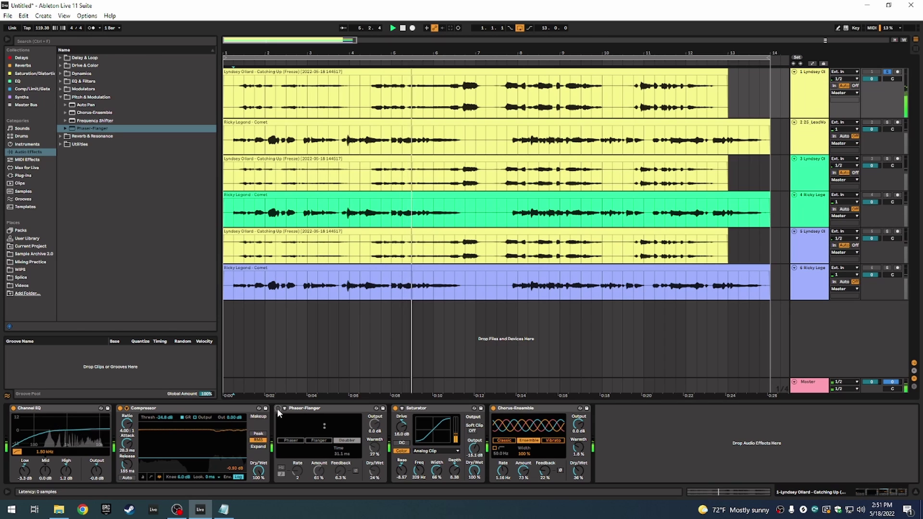
pyautogui.click(278, 409)
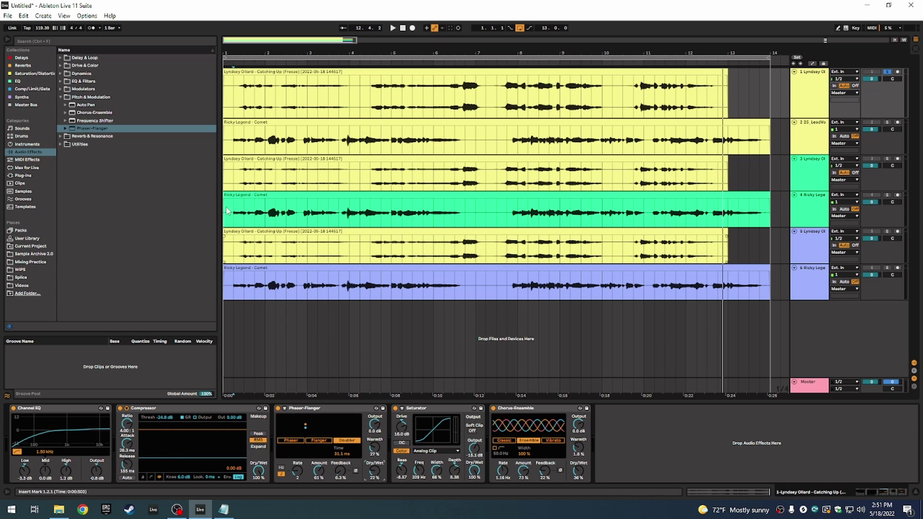
# Add the stock Reverb and Delay effects to the end of track 1's device chain
pyautogui.click(60, 97)
pyautogui.click(59, 105)
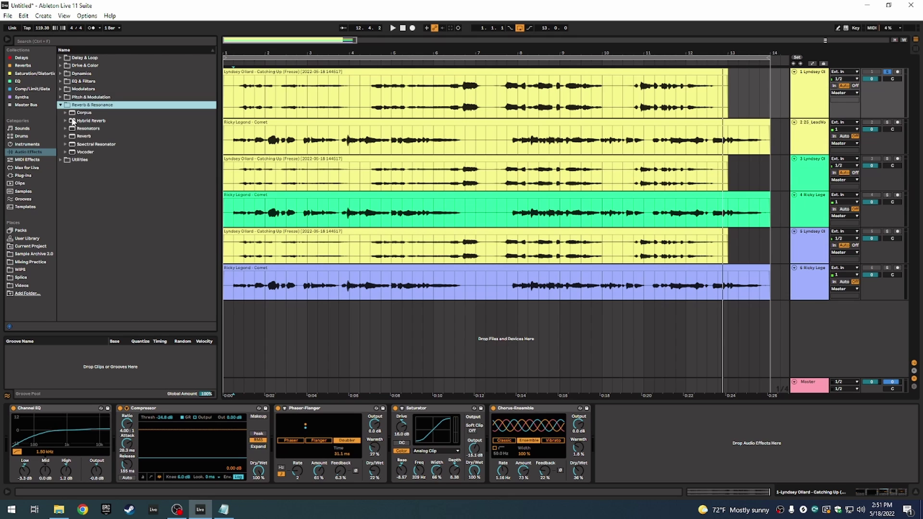
pyautogui.doubleClick(84, 136)
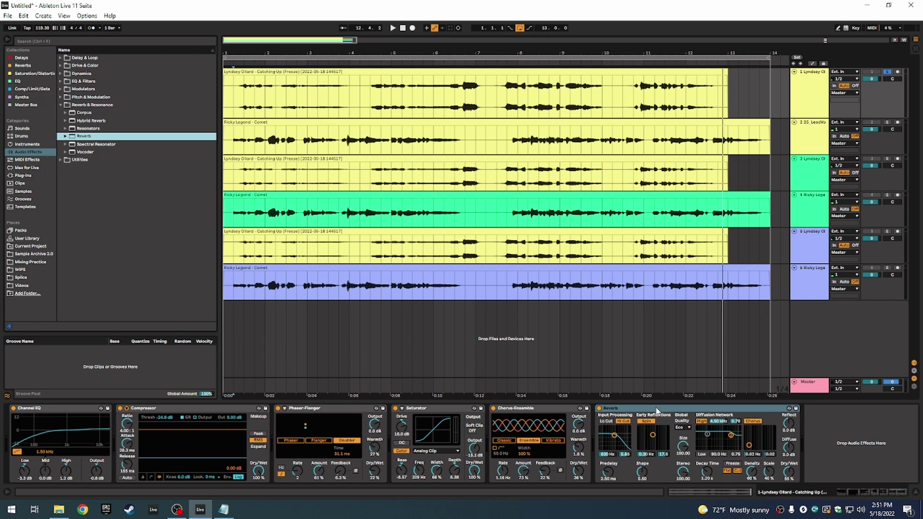
pyautogui.click(61, 82)
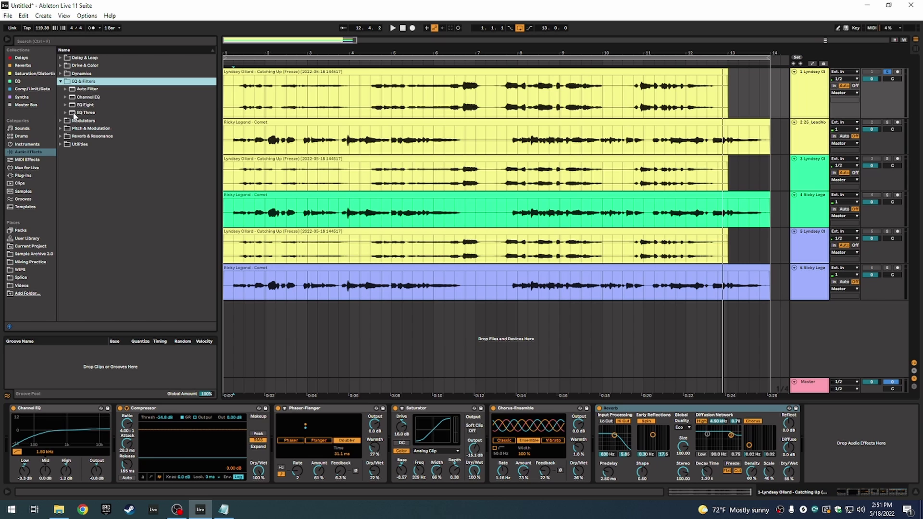
pyautogui.click(61, 57)
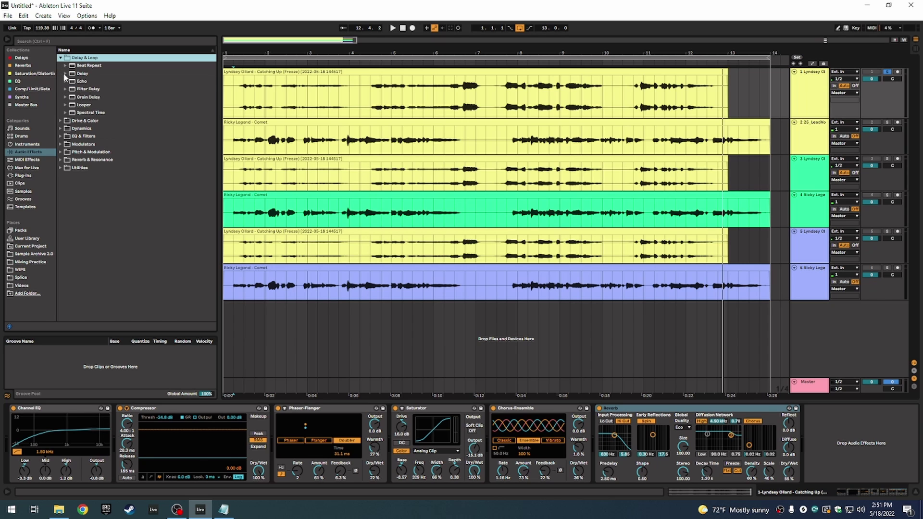
pyautogui.doubleClick(82, 74)
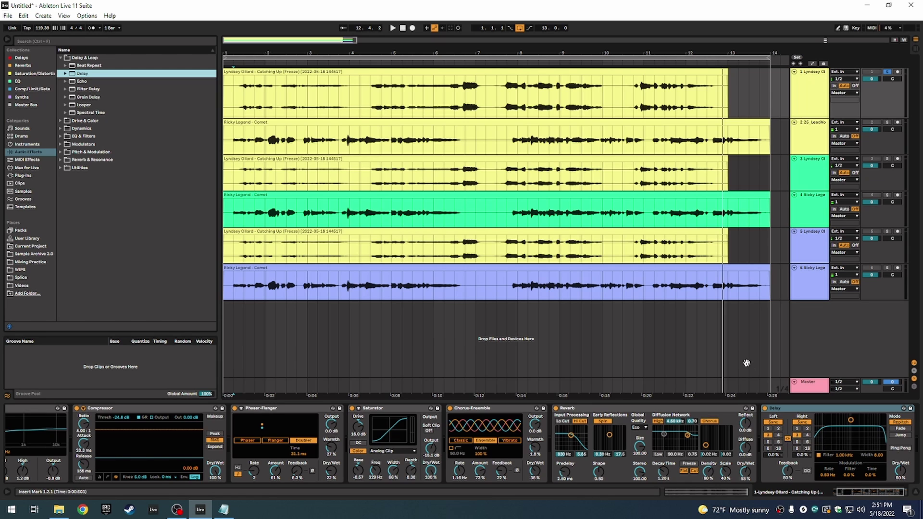
# Create two return tracks and move track 1's Reverb onto return A and its Delay onto return B
pyautogui.hotkey('ctrl', 'alt', 't')
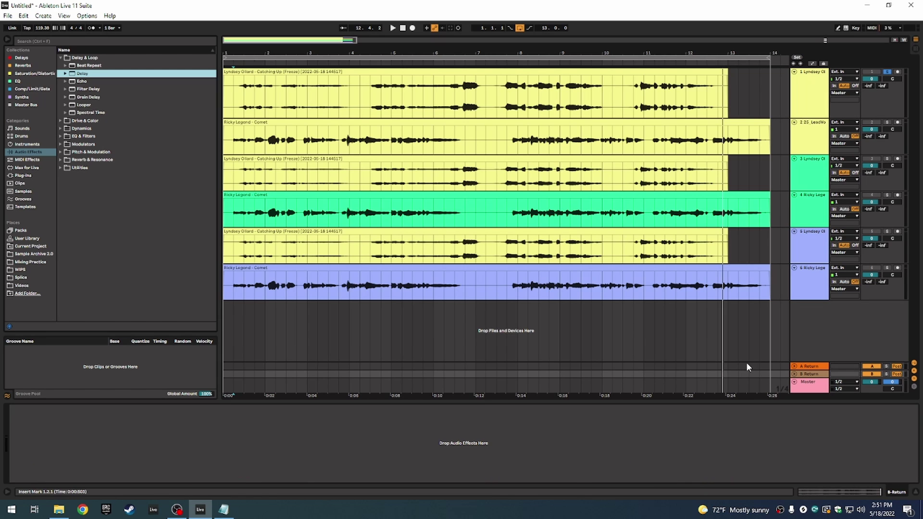
pyautogui.click(755, 360)
pyautogui.hotkey('ctrl', 'alt', 't')
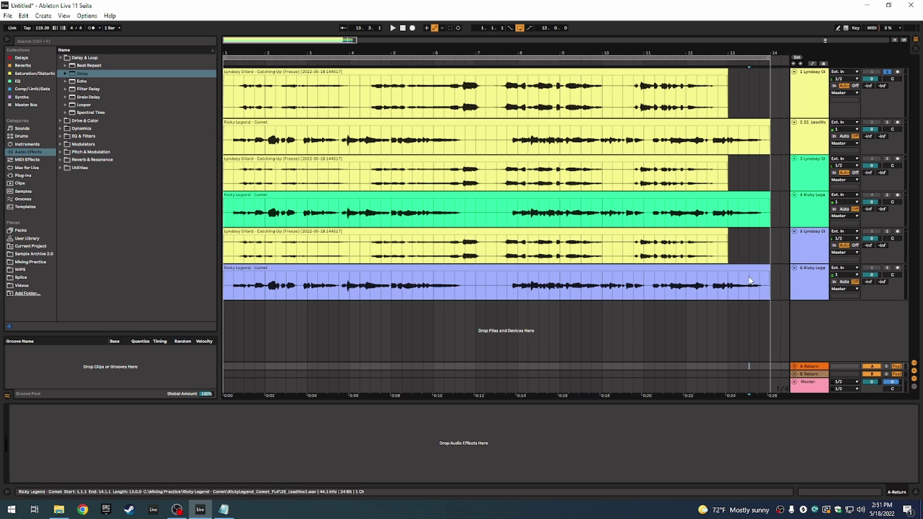
pyautogui.click(749, 108)
pyautogui.moveTo(603, 409); pyautogui.dragTo(769, 366)
pyautogui.click(720, 106)
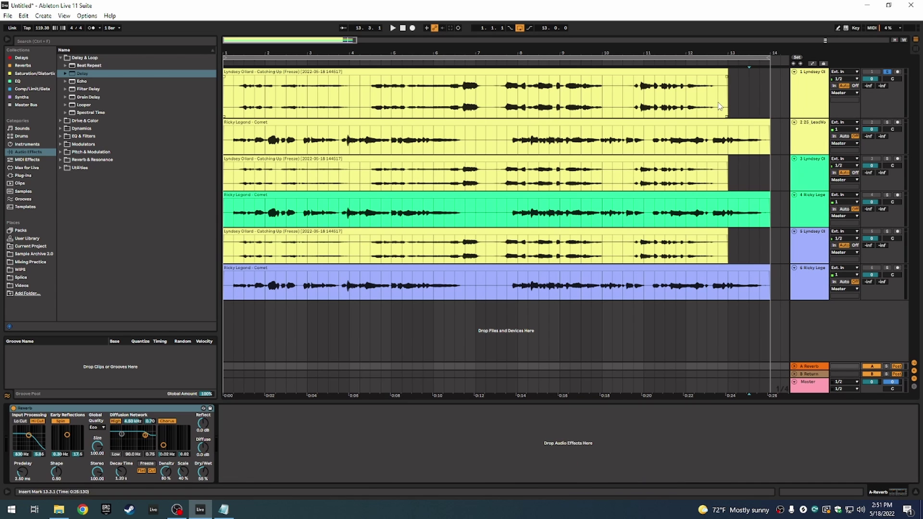
pyautogui.moveTo(650, 409); pyautogui.dragTo(750, 376)
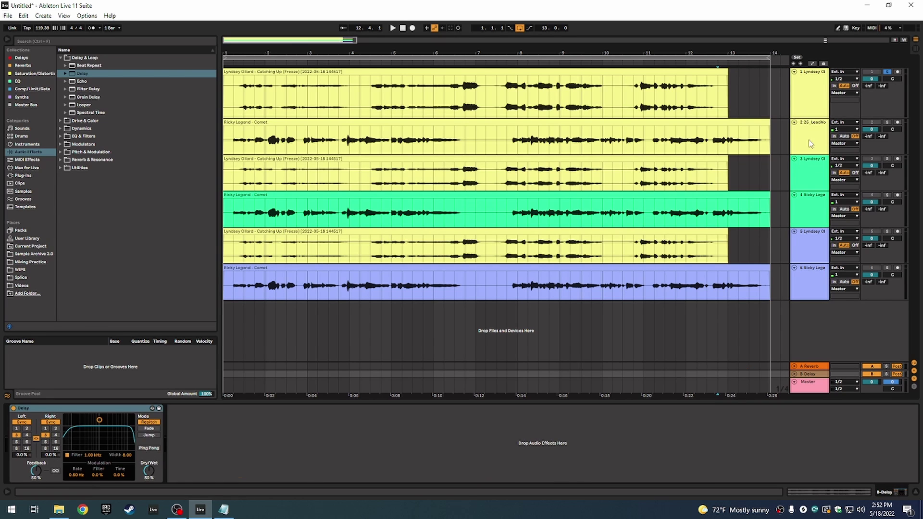
pyautogui.click(383, 107)
pyautogui.click(373, 108)
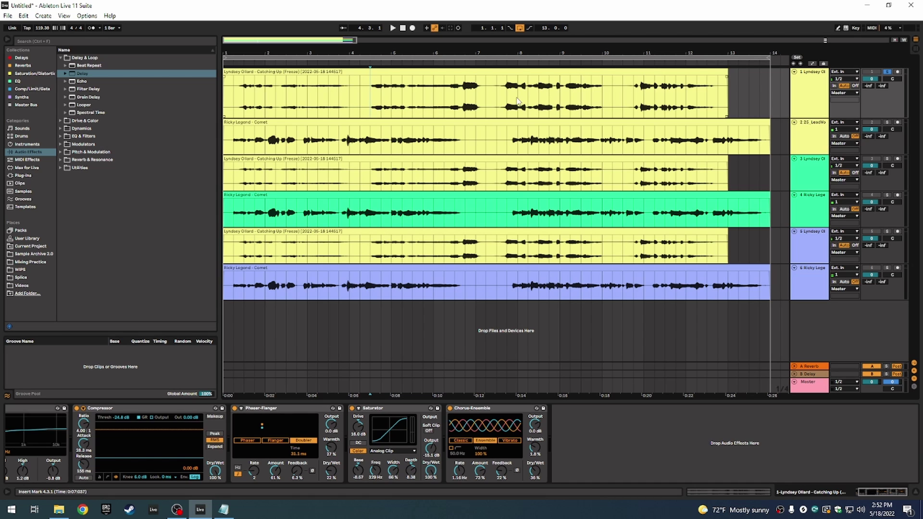
pyautogui.moveTo(508, 112); pyautogui.dragTo(530, 111)
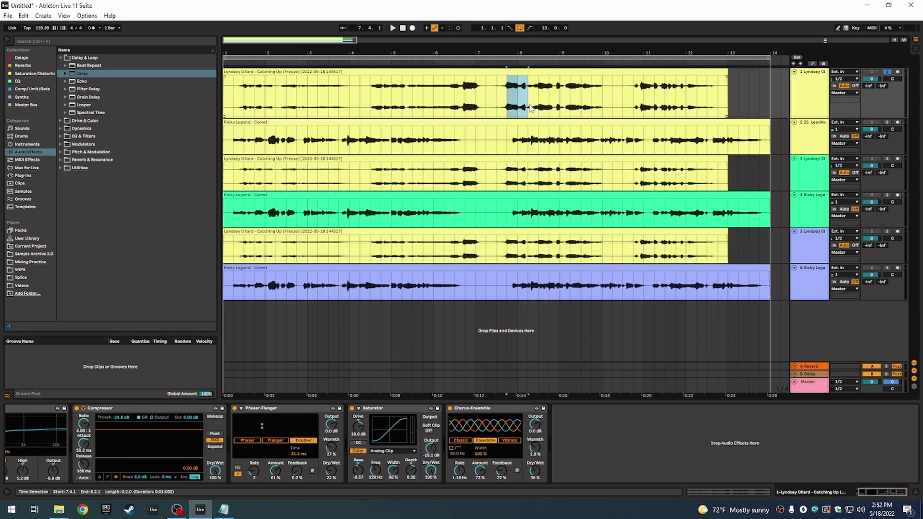
pyautogui.click(666, 367)
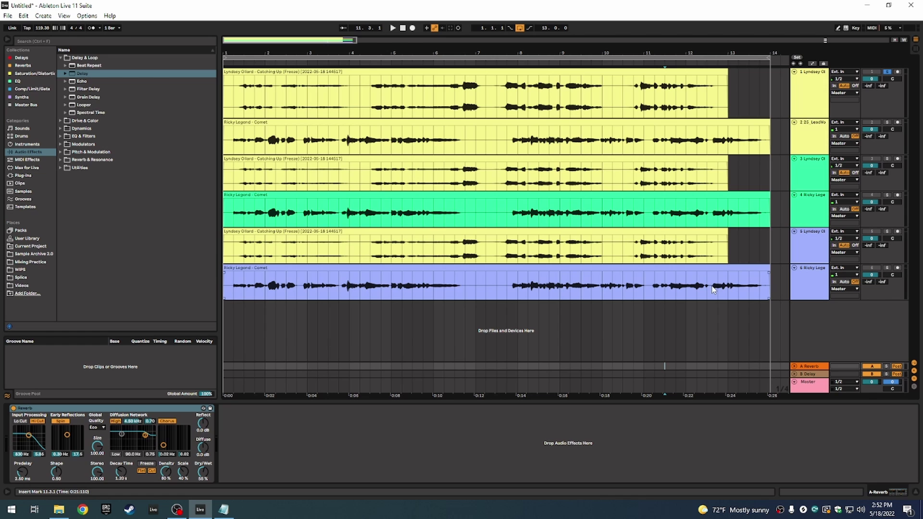
pyautogui.click(634, 114)
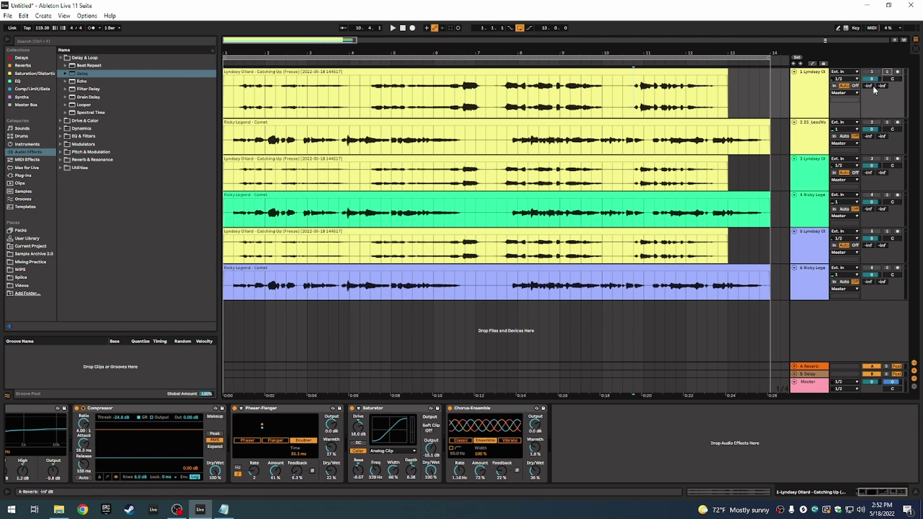
pyautogui.click(788, 367)
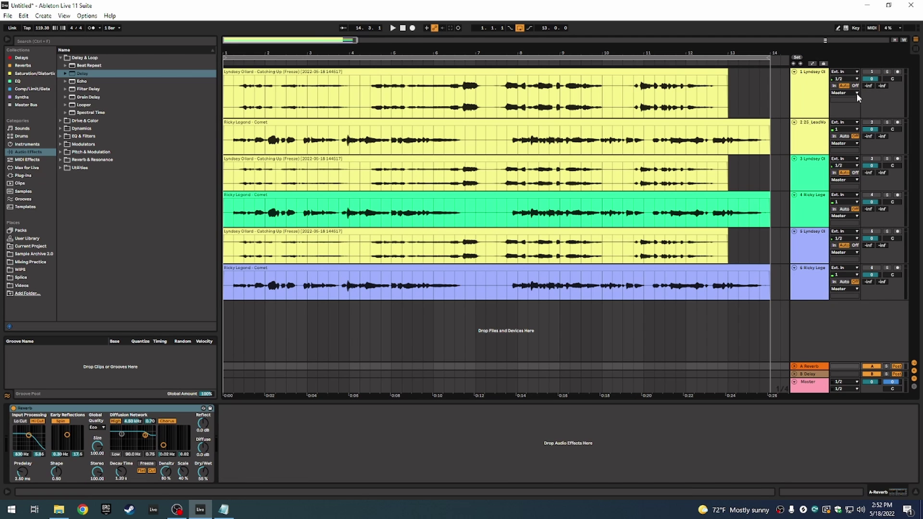
# Set track 1's send to the Reverb return to -12.2 dB and its volume to -1.8 dB, and play the vocal
pyautogui.moveTo(869, 85); pyautogui.dragTo(869, 77)
pyautogui.click(543, 71)
pyautogui.click(543, 106)
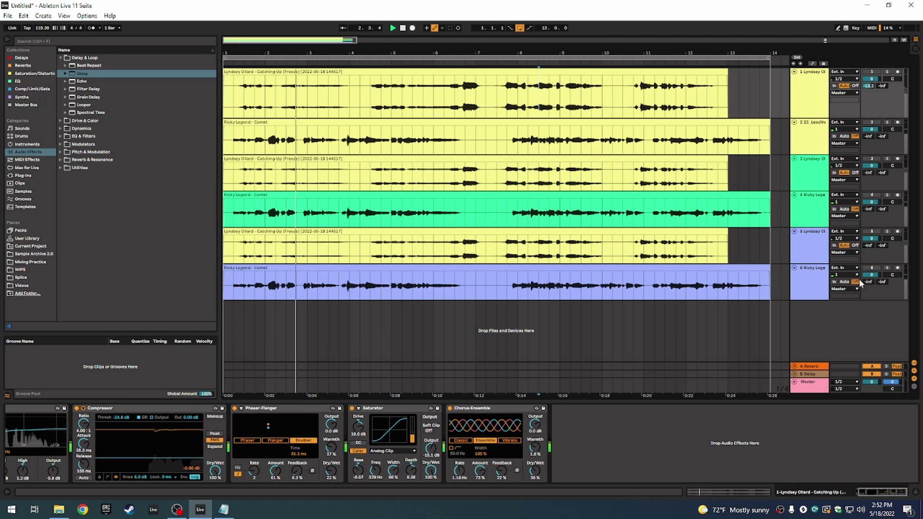
pyautogui.press('space')
pyautogui.press('space')
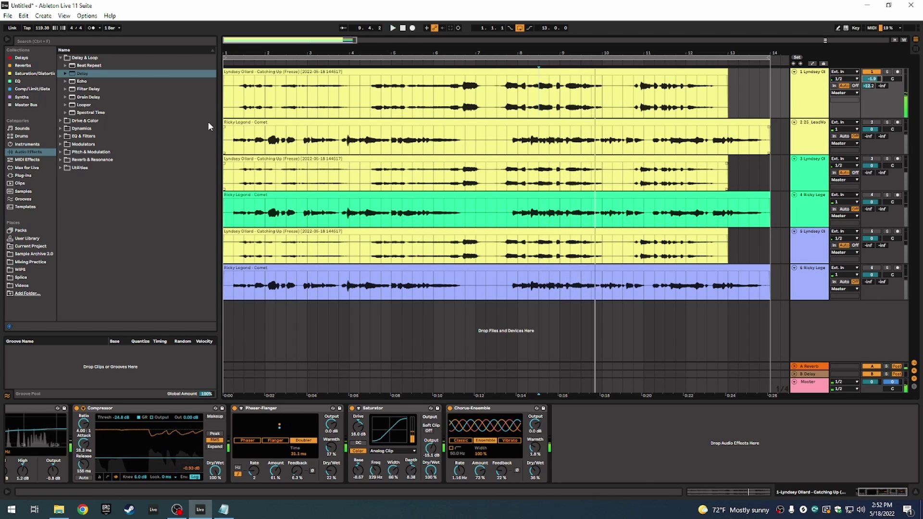
pyautogui.click(236, 62)
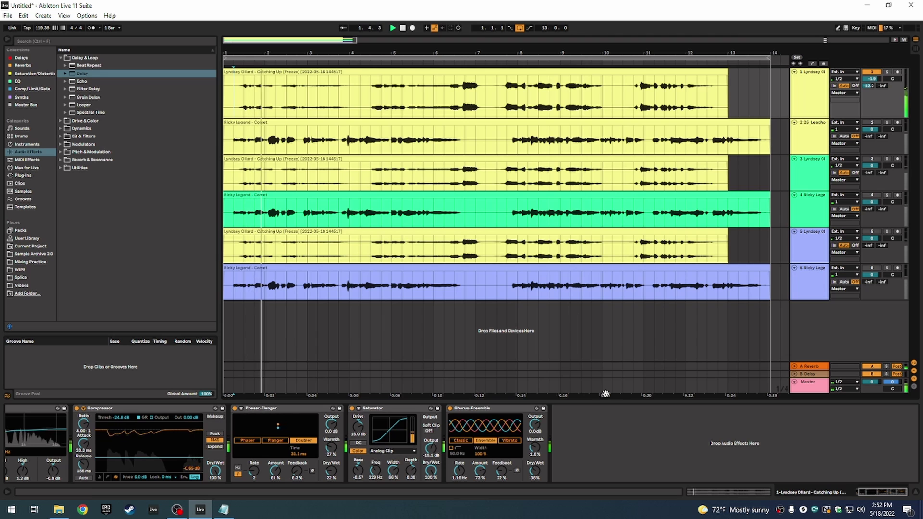
# Solo the Reverb return with track 1's send at 0 dB, set the Reverb's Dry/Wet to 100 % and play from the start
pyautogui.click(706, 366)
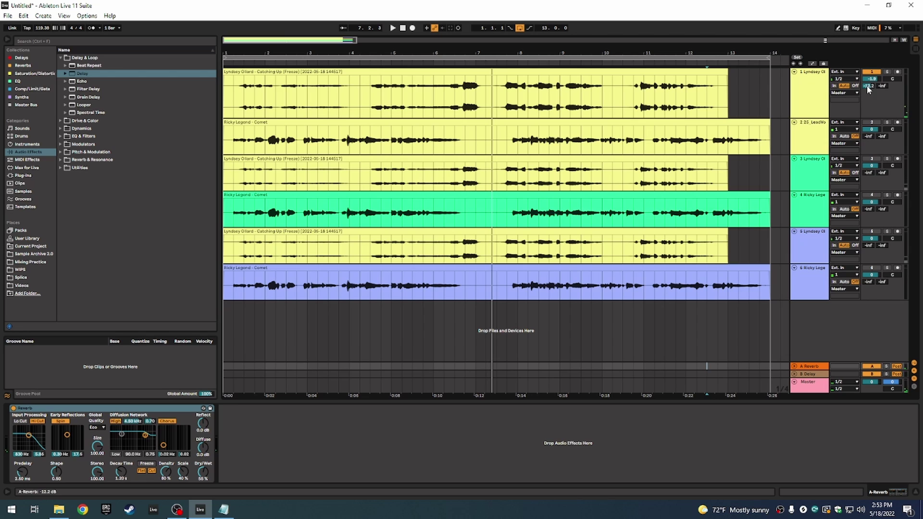
pyautogui.click(888, 366)
pyautogui.press('space')
pyautogui.click(264, 365)
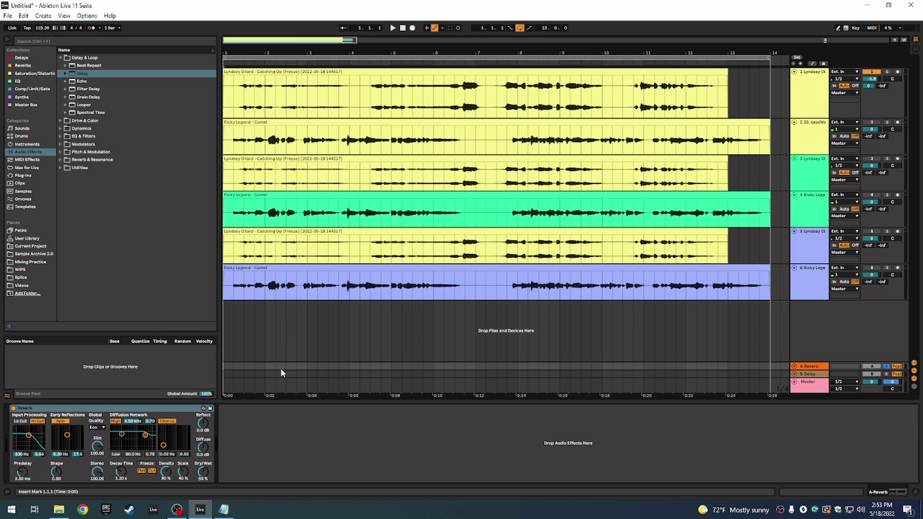
pyautogui.moveTo(204, 474); pyautogui.dragTo(204, 452)
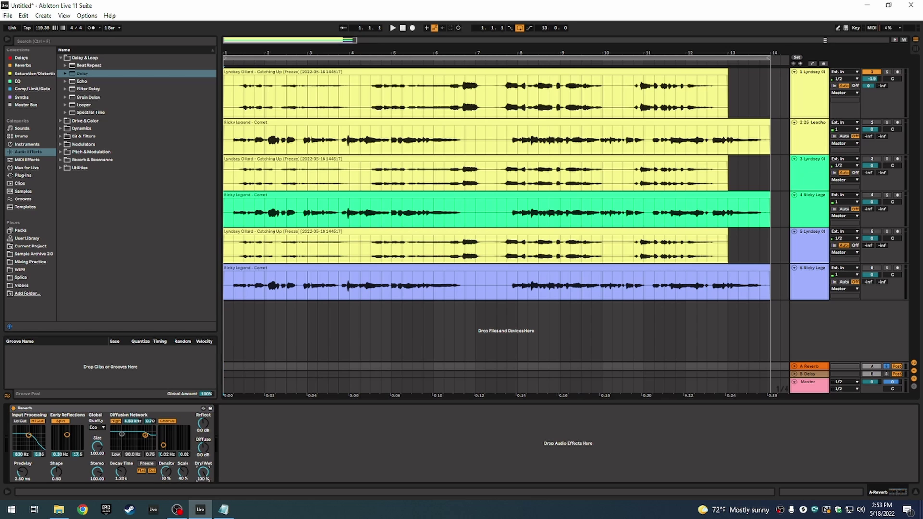
pyautogui.press('space')
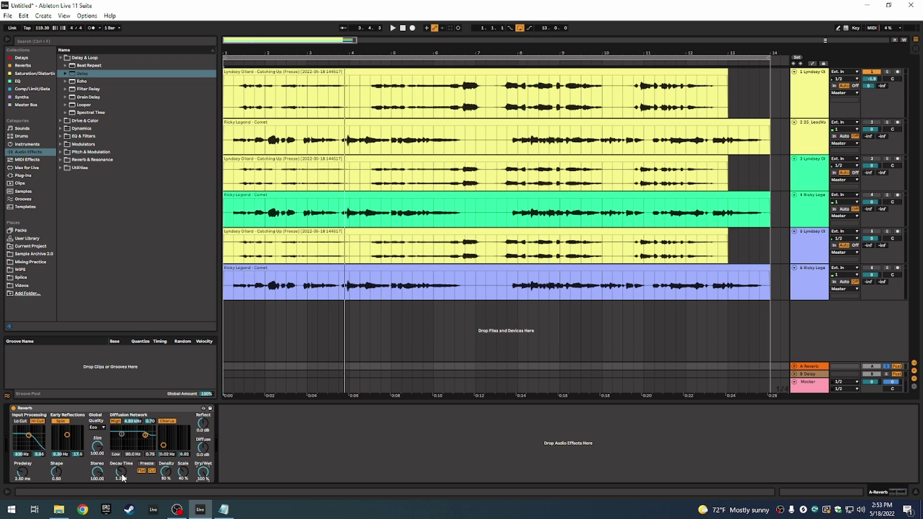
# Set the Reverb's quality to High and switch its input filtering from Hi Cut to Lo Cut
pyautogui.click(96, 427)
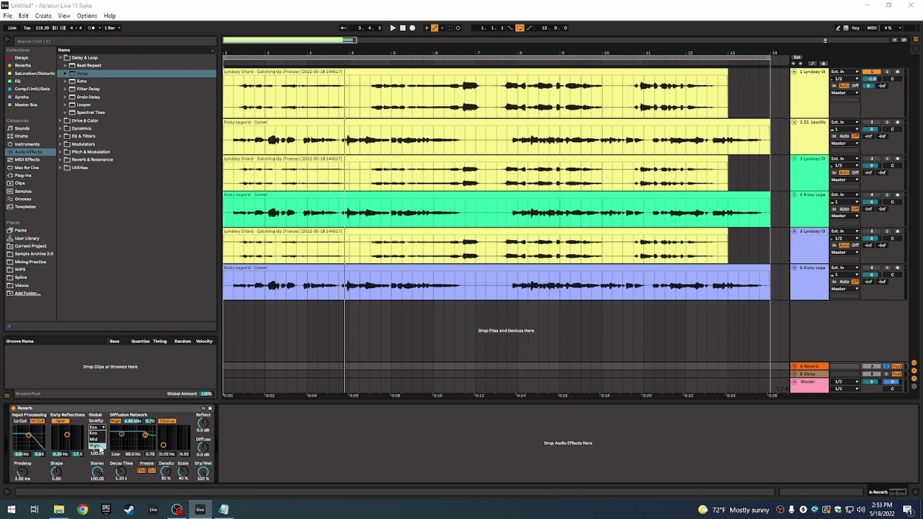
pyautogui.click(97, 444)
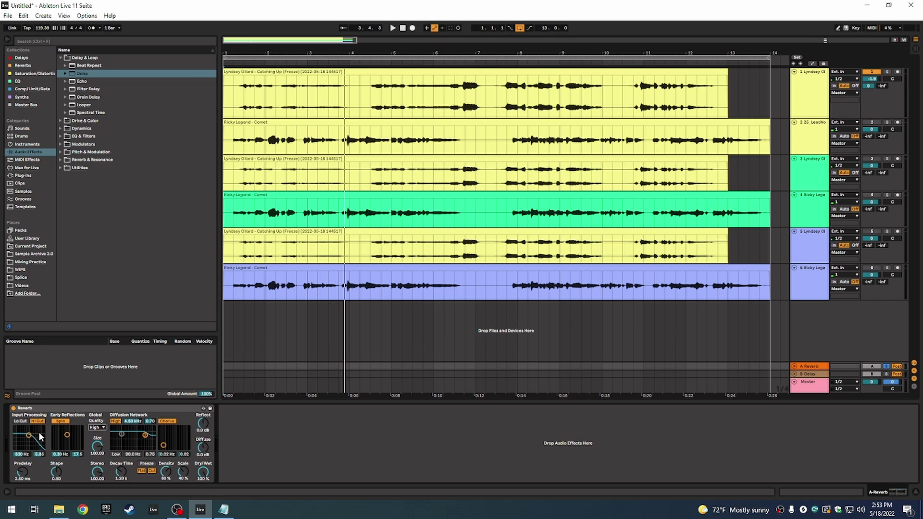
pyautogui.click(26, 423)
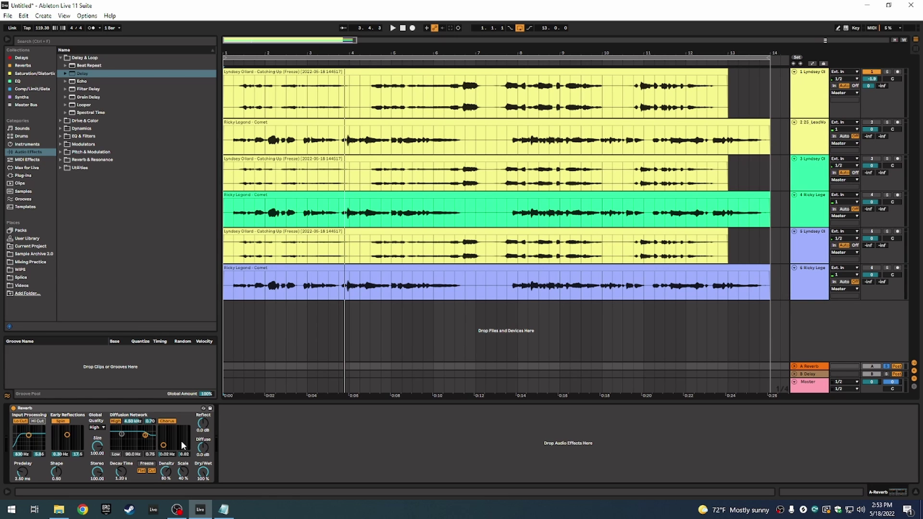
# Adjust the Reverb's Chorus modulation to 0.02 Hz with an amount of 0.17 and play the soloed return
pyautogui.moveTo(163, 445); pyautogui.dragTo(167, 443)
pyautogui.moveTo(168, 439); pyautogui.dragTo(164, 439)
pyautogui.click(168, 455)
pyautogui.click(185, 454)
pyautogui.hotkey('ctrl', 'z')
pyautogui.click(233, 365)
pyautogui.press('space')
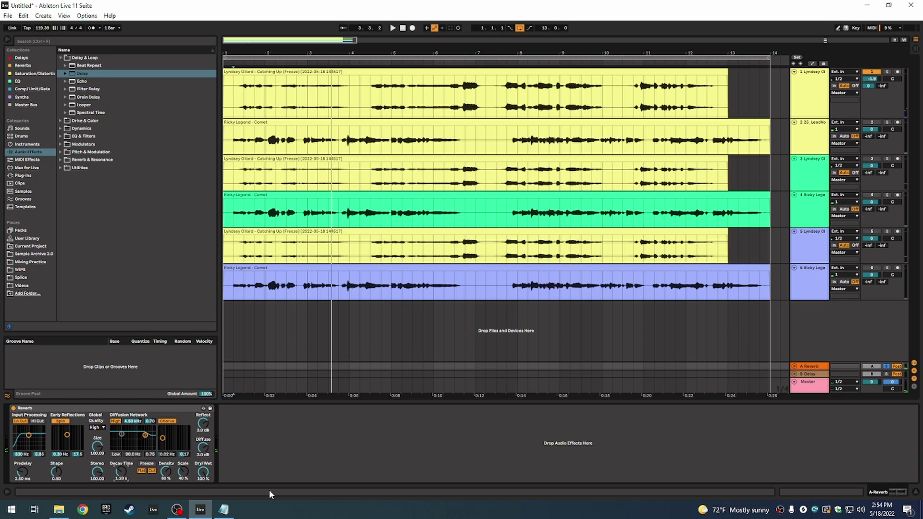
# Set the Reverb's Decay Time to 1.50 s and play the soloed return again
pyautogui.write('200')
pyautogui.press('Return')
pyautogui.write('1500')
pyautogui.press('Return')
pyautogui.press('space')
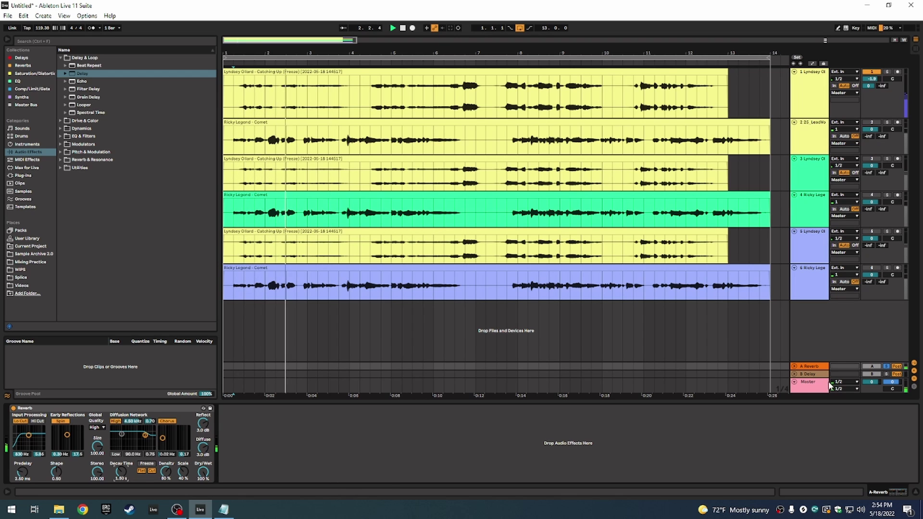
# Unsolo the Reverb return, loop track 1 from 1.2.1 to 4.1.1 and raise its reverb send from -inf to -17.0 dB during playback
pyautogui.click(886, 366)
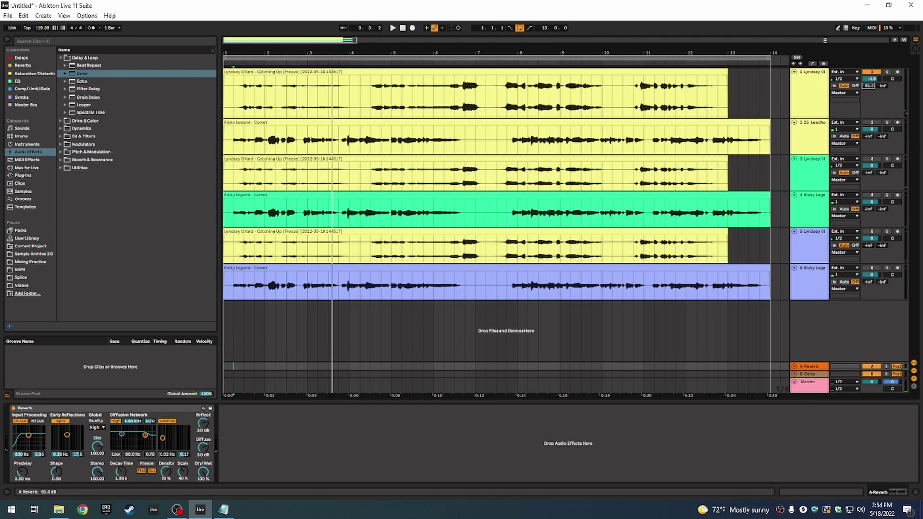
pyautogui.moveTo(235, 113); pyautogui.dragTo(350, 119)
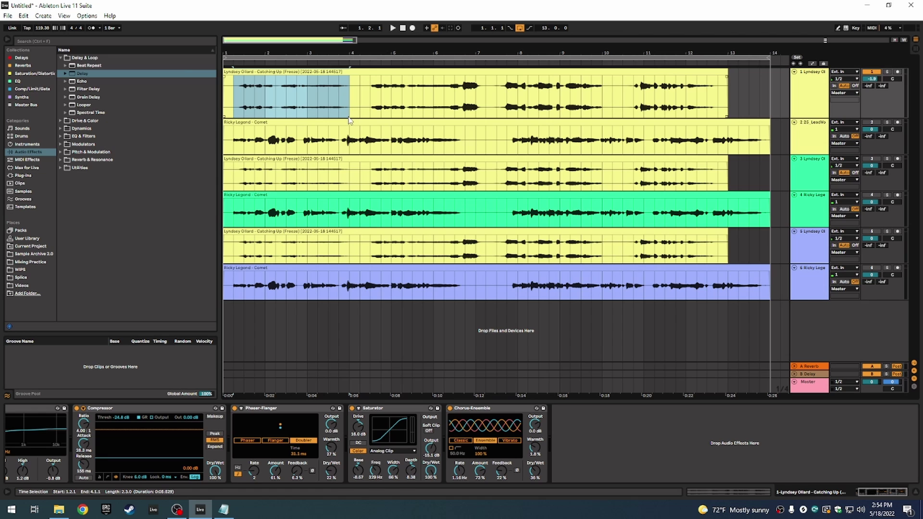
pyautogui.hotkey('ctrl', 'l')
pyautogui.press('space')
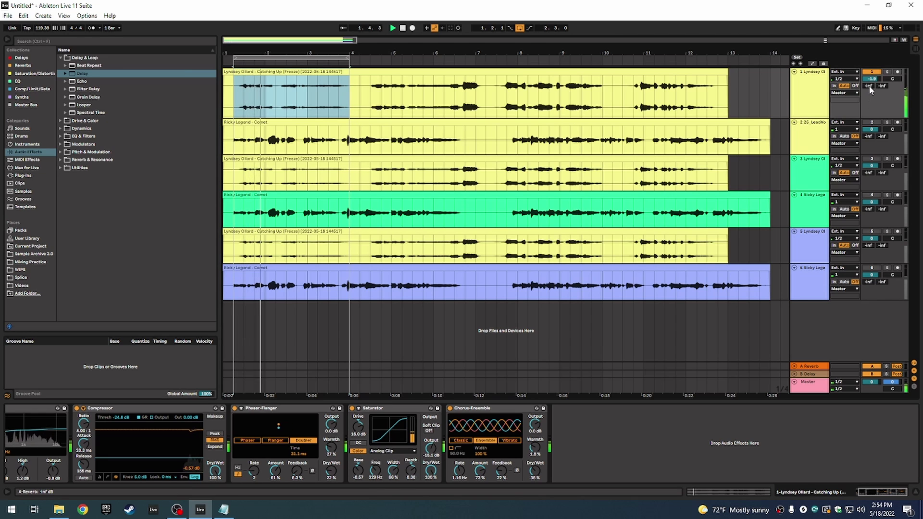
pyautogui.moveTo(871, 90); pyautogui.dragTo(871, 91)
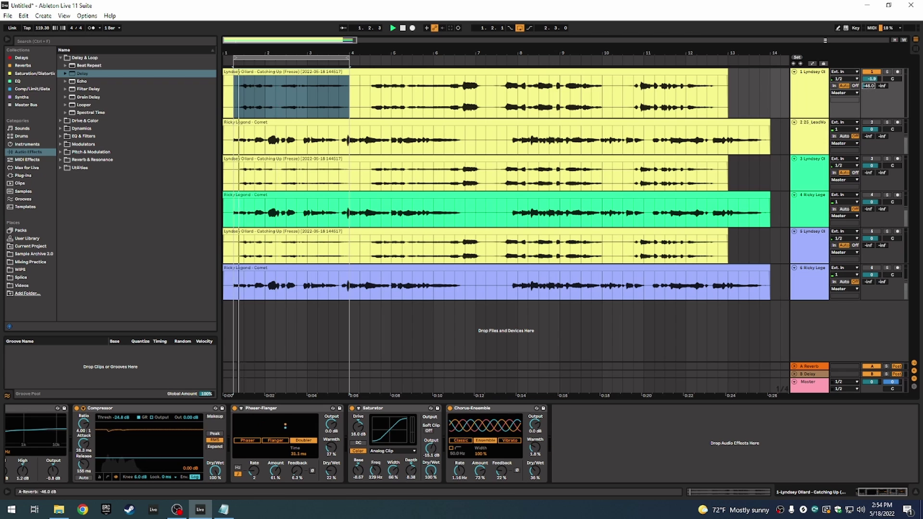
pyautogui.moveTo(870, 91)
pyautogui.mouseDown()
pyautogui.moveTo(870, 72)
pyautogui.moveTo(871, 90)
pyautogui.mouseUp()
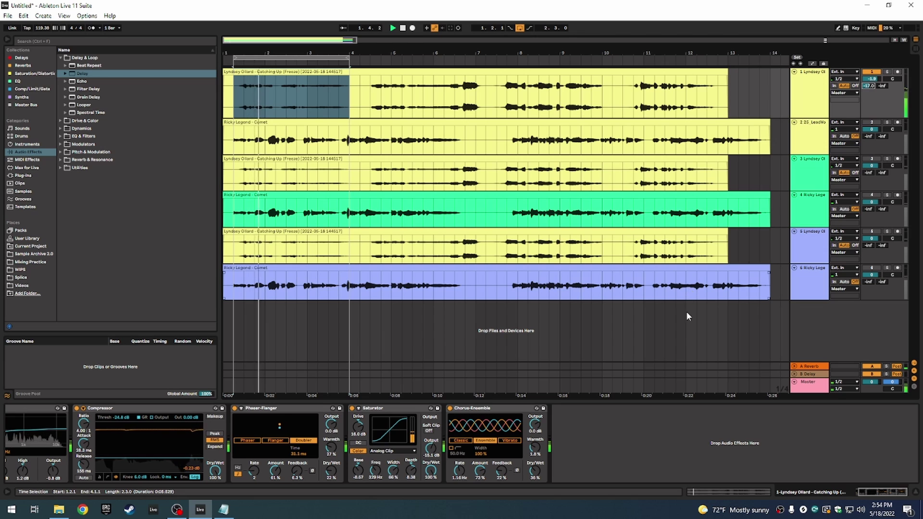
# Stop playback and extend the loop to span the arrangement from bar 1 to bar 14
pyautogui.click(646, 332)
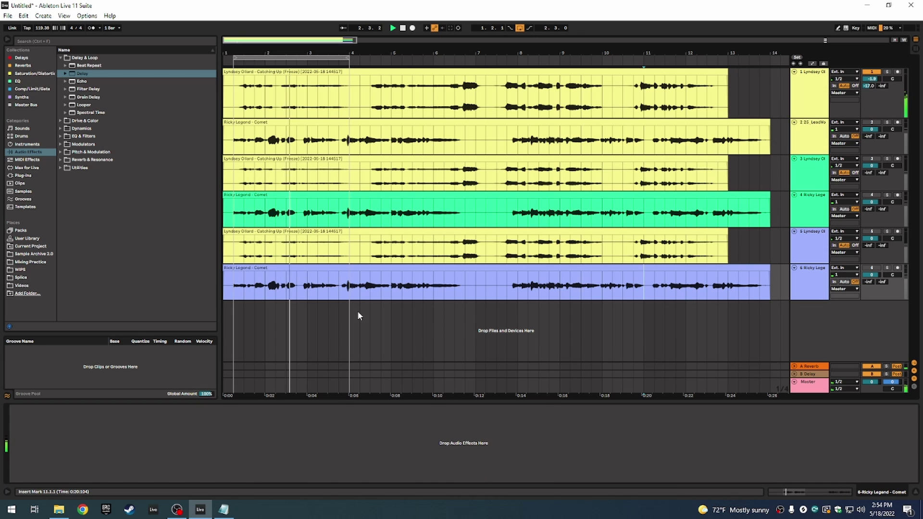
pyautogui.click(258, 109)
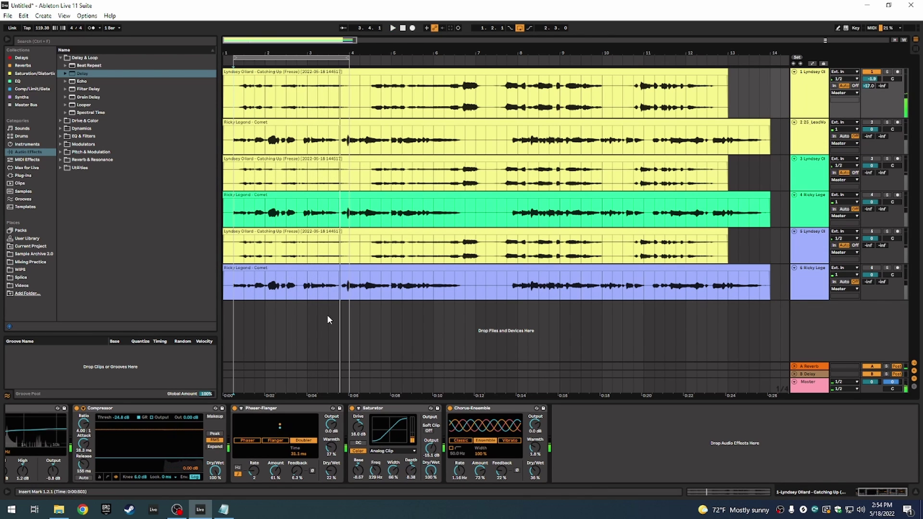
pyautogui.click(237, 56)
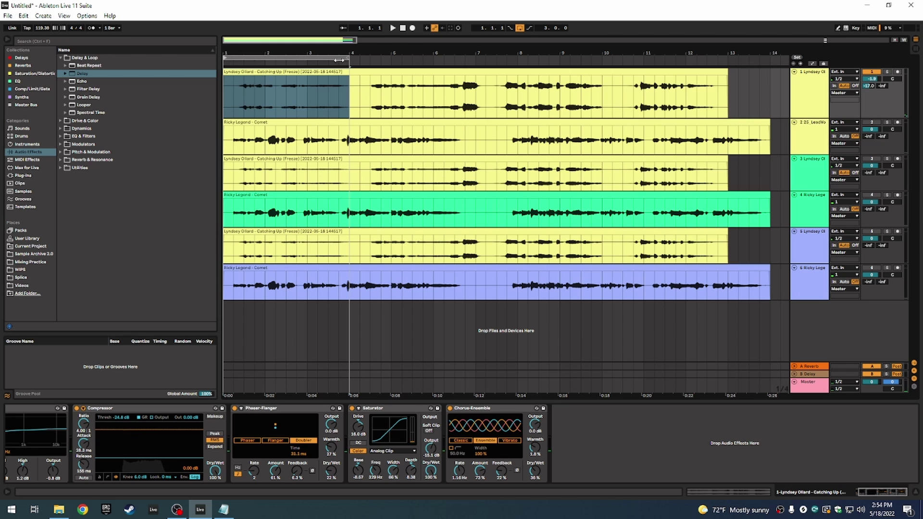
pyautogui.moveTo(349, 58); pyautogui.dragTo(748, 99)
pyautogui.click(236, 105)
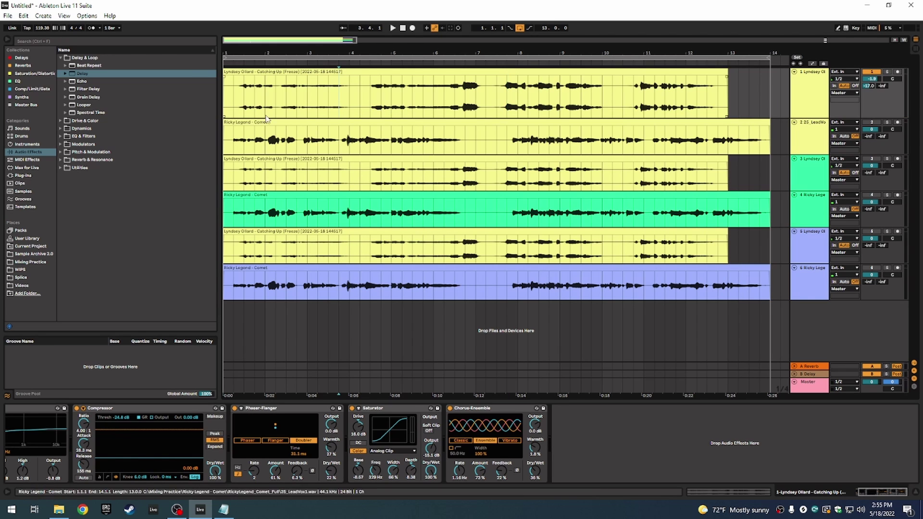
# Play the vocal with its reverb, and set the Delay on return B to 100% Dry/Wet and 0% Feedback
pyautogui.press('space')
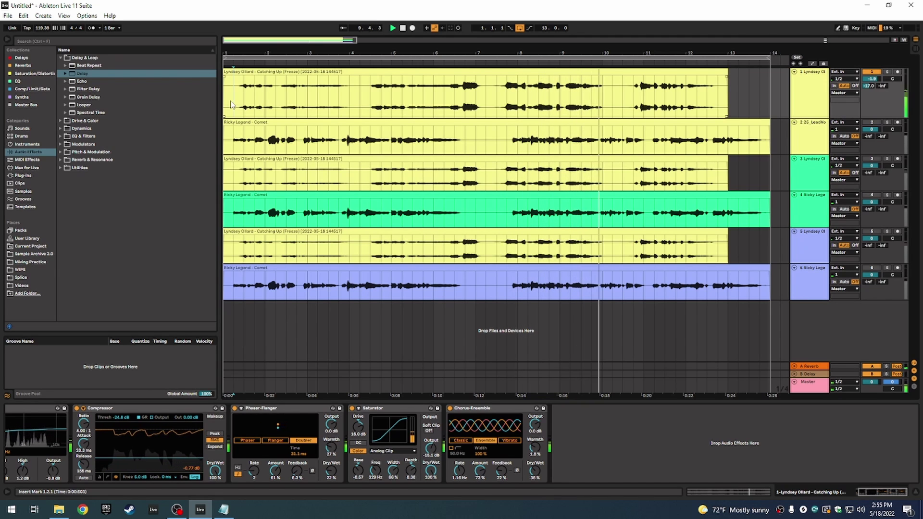
pyautogui.press('space')
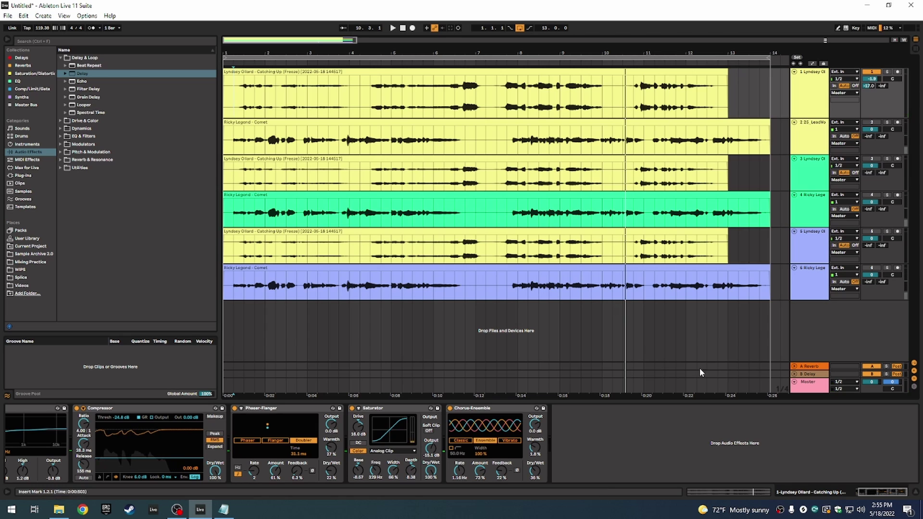
pyautogui.click(714, 373)
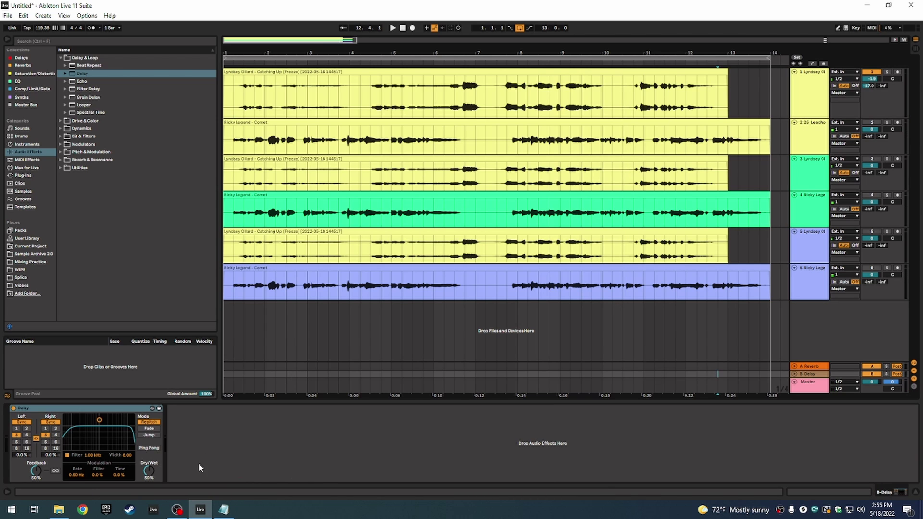
pyautogui.moveTo(150, 476); pyautogui.dragTo(150, 447)
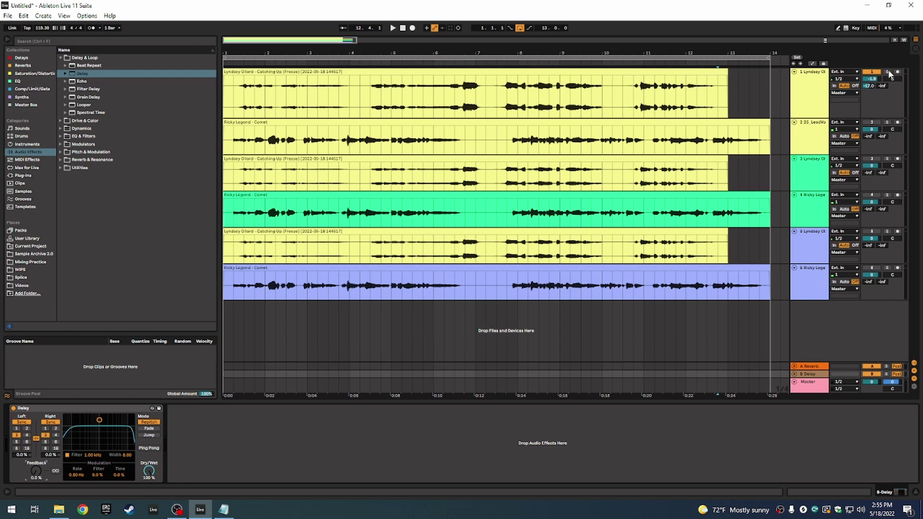
# Solo track 1 and raise its send to the Delay return to -17.5 dB
pyautogui.click(239, 109)
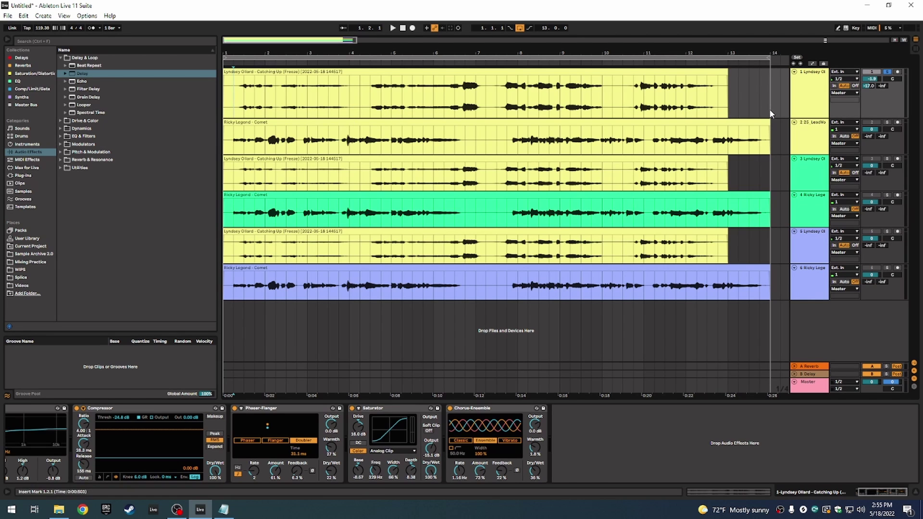
pyautogui.moveTo(884, 86); pyautogui.dragTo(884, 76)
# Loop track 1 from 2.3.1 to 4.3.1 and start playback
pyautogui.moveTo(368, 111); pyautogui.dragTo(287, 110)
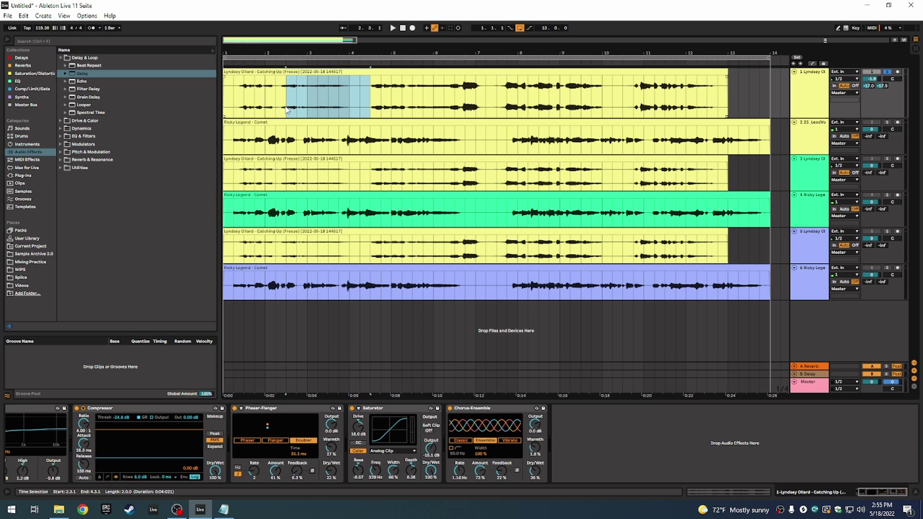
pyautogui.hotkey('ctrl', 'l')
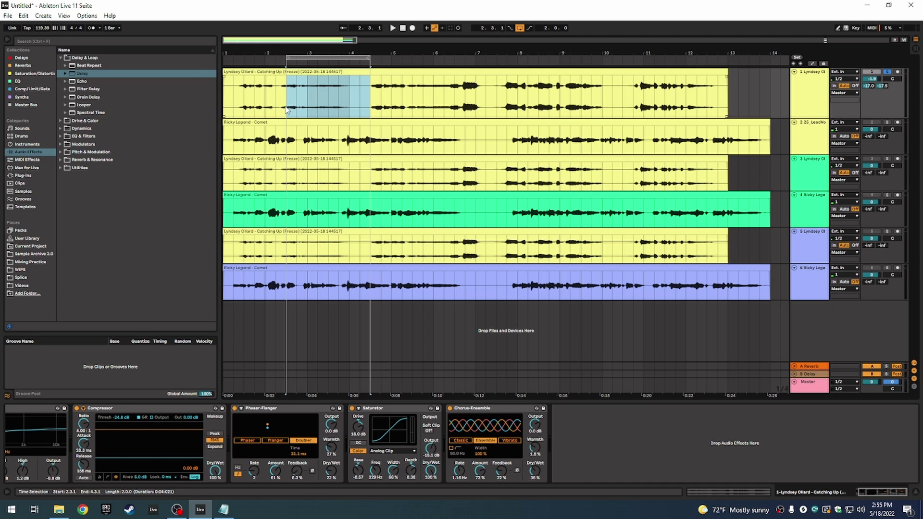
pyautogui.press('space')
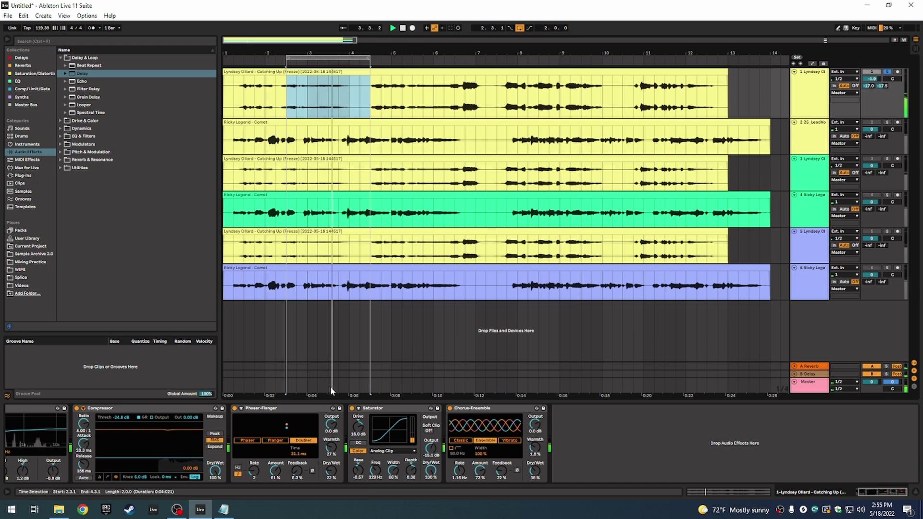
# Switch the return Delay's linked channels from Sync to Time and set both delay times to about 650 ms during playback
pyautogui.click(320, 382)
pyautogui.click(295, 374)
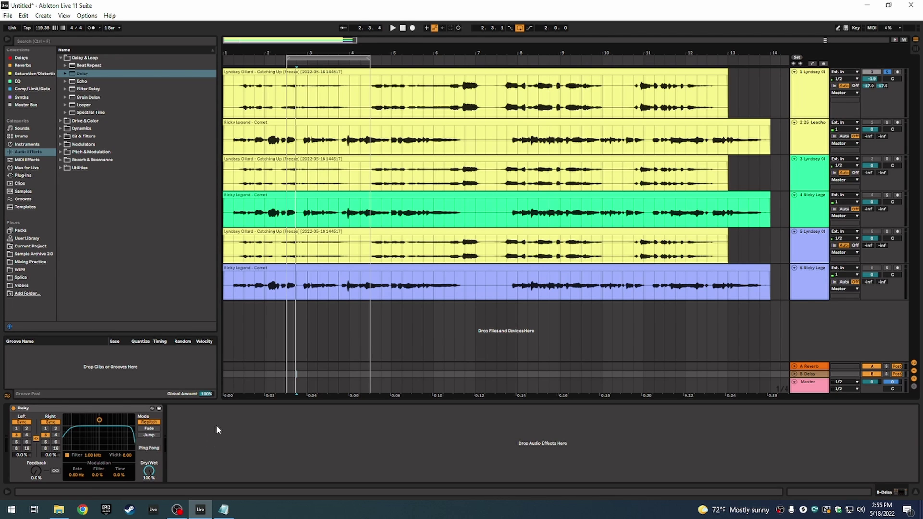
pyautogui.press('space')
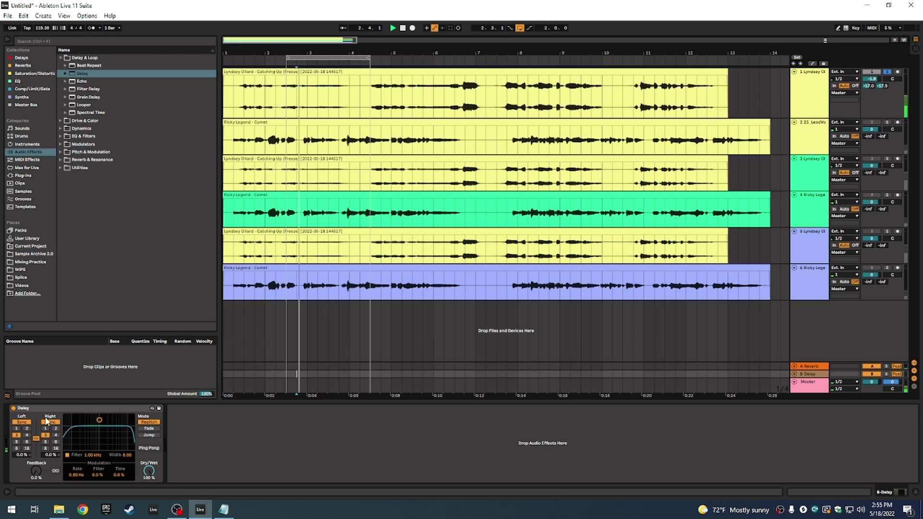
pyautogui.click(50, 422)
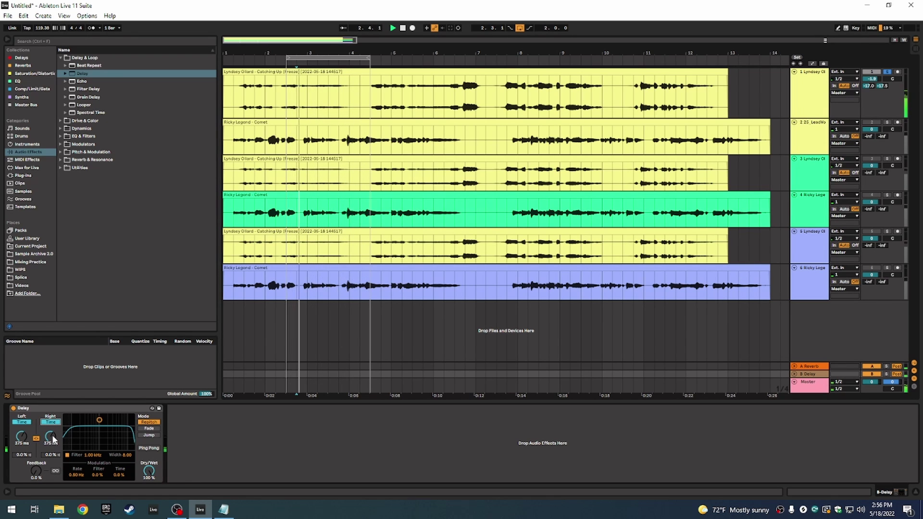
pyautogui.moveTo(52, 439); pyautogui.dragTo(54, 438)
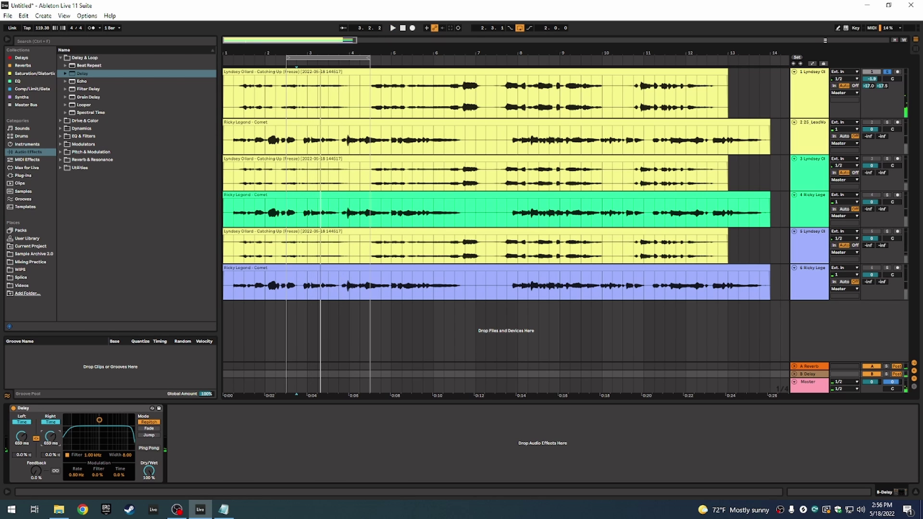
# Extend the loop's start back to 2.2.1 and play the soloed track 1 again
pyautogui.click(284, 105)
pyautogui.press('space')
pyautogui.moveTo(287, 59); pyautogui.dragTo(278, 60)
pyautogui.click(280, 112)
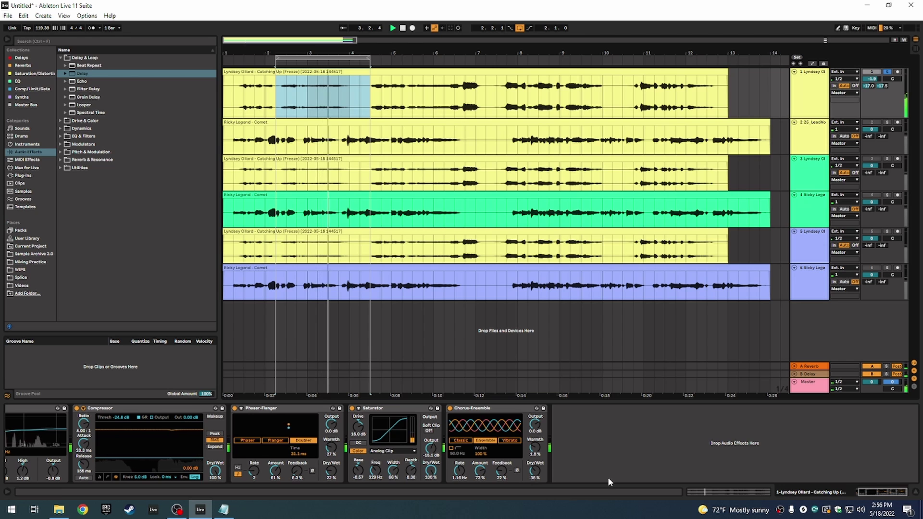
# Set the return Delay's times to 699 ms and its filter to 1.44 kHz with a width of 5.42
pyautogui.click(855, 494)
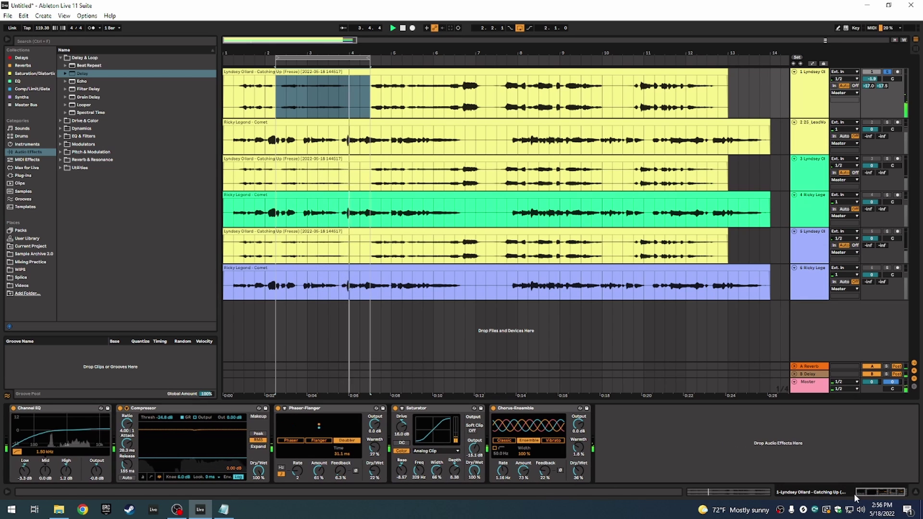
pyautogui.click(371, 375)
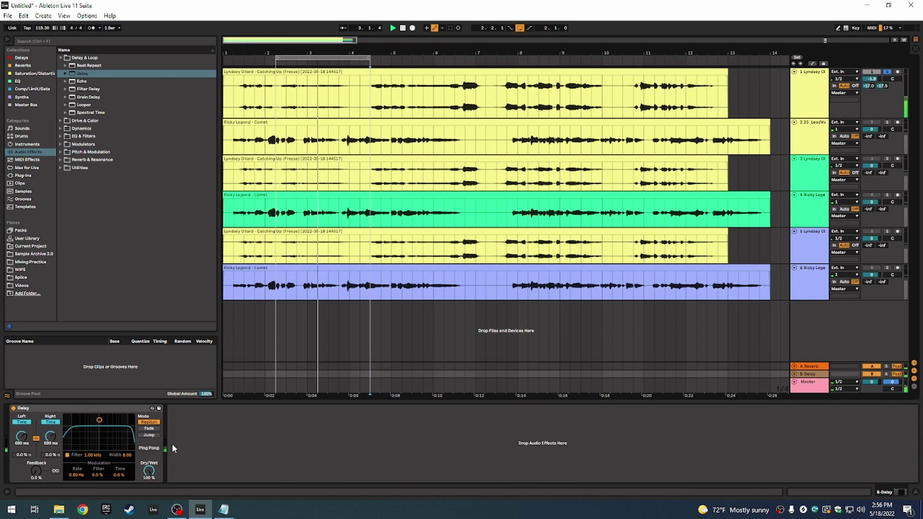
pyautogui.moveTo(99, 420); pyautogui.dragTo(103, 429)
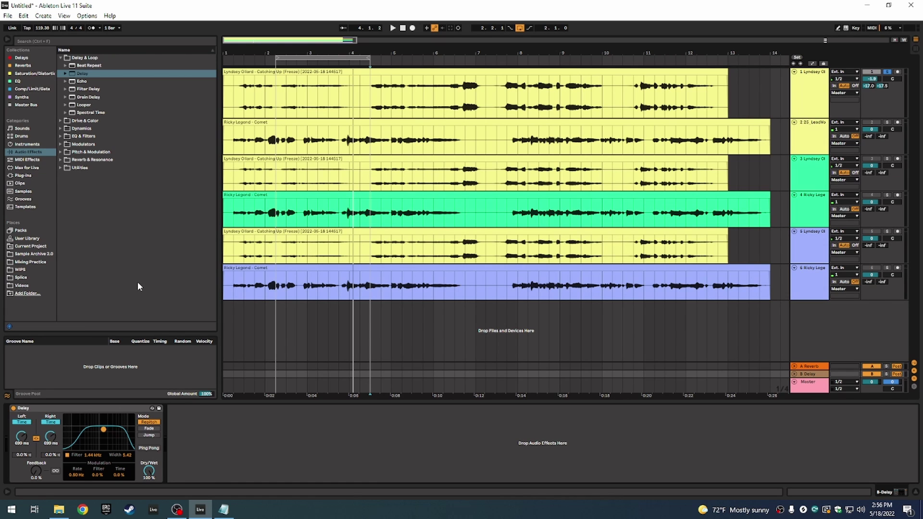
# Add a Saturator after the Delay on return B
pyautogui.click(63, 121)
pyautogui.doubleClick(91, 137)
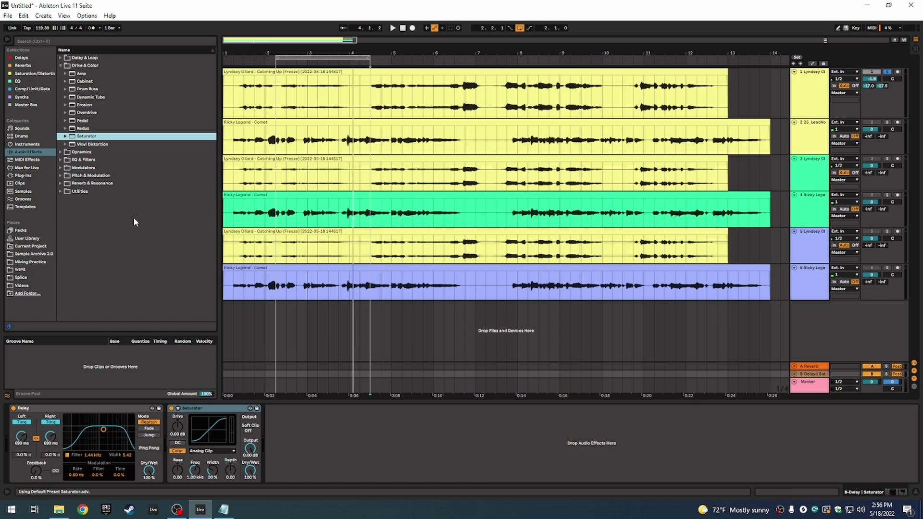
# Add a Chorus-Ensemble after the Saturator on return B and deactivate it
pyautogui.click(61, 66)
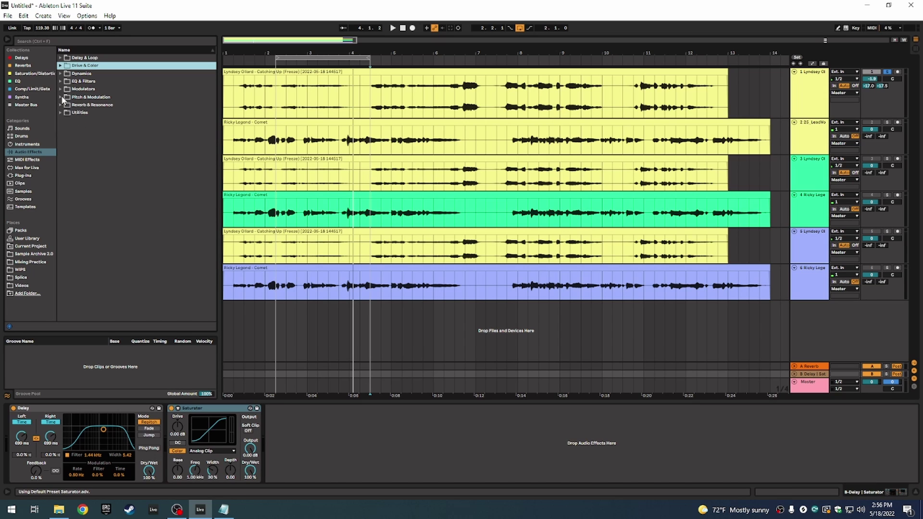
pyautogui.click(61, 98)
pyautogui.doubleClick(95, 112)
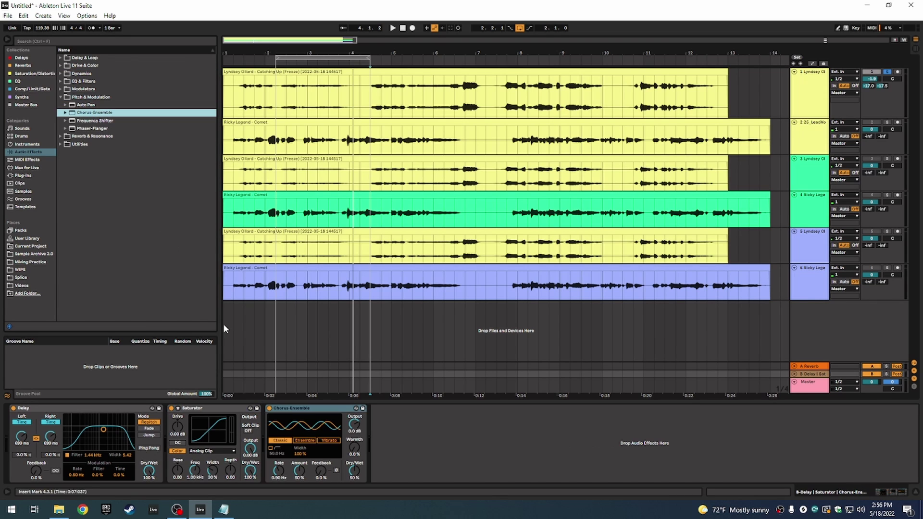
pyautogui.click(287, 409)
pyautogui.press('0')
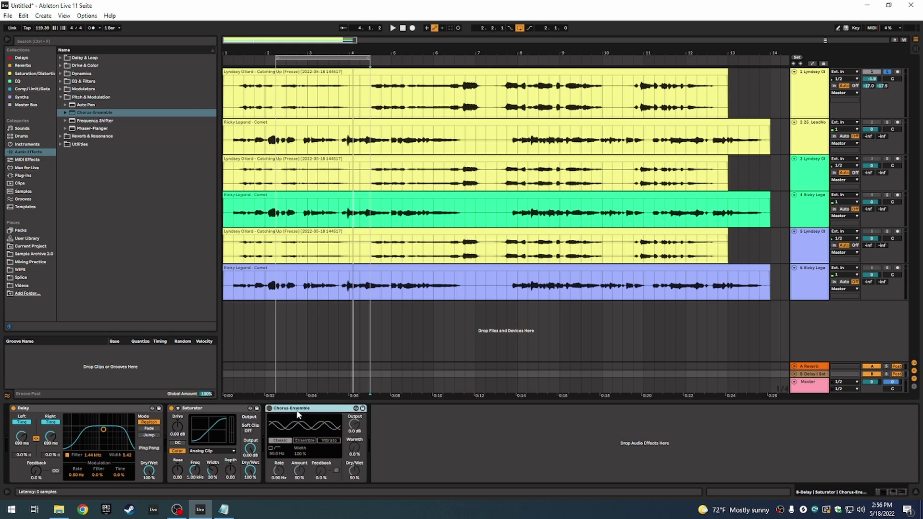
# Solo the Delay return and set its Saturator's Drive to 36.0 dB, Output to -18.8 dB and color Depth to 7.62 during playback
pyautogui.click(887, 373)
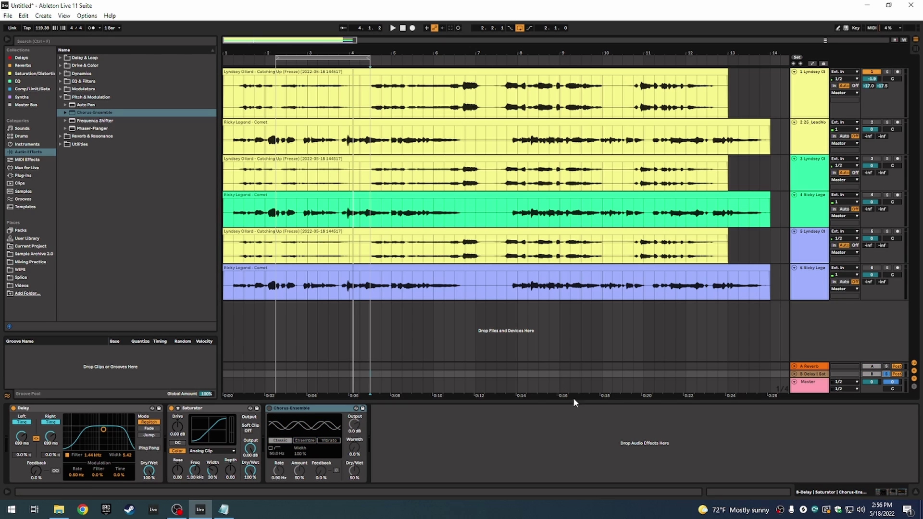
pyautogui.press('space')
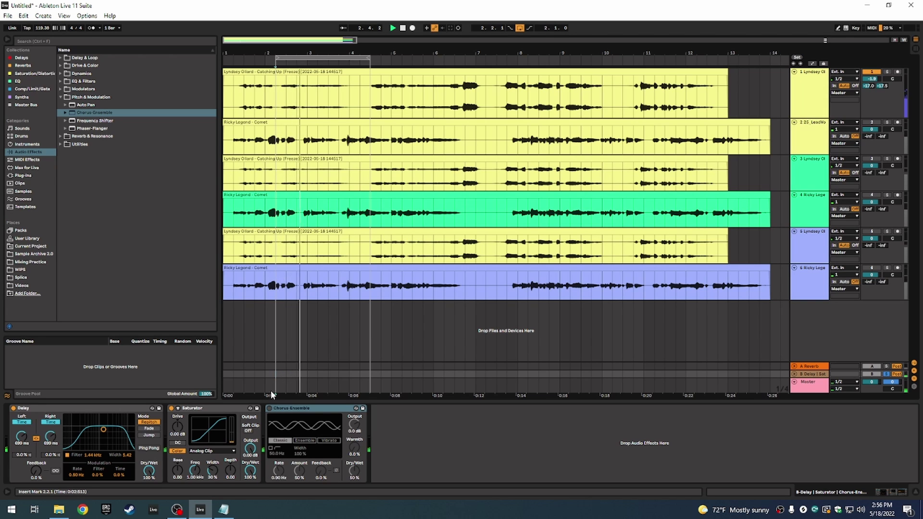
pyautogui.moveTo(178, 426)
pyautogui.mouseDown()
pyautogui.moveTo(177, 408)
pyautogui.moveTo(178, 436)
pyautogui.moveTo(177, 421)
pyautogui.mouseUp()
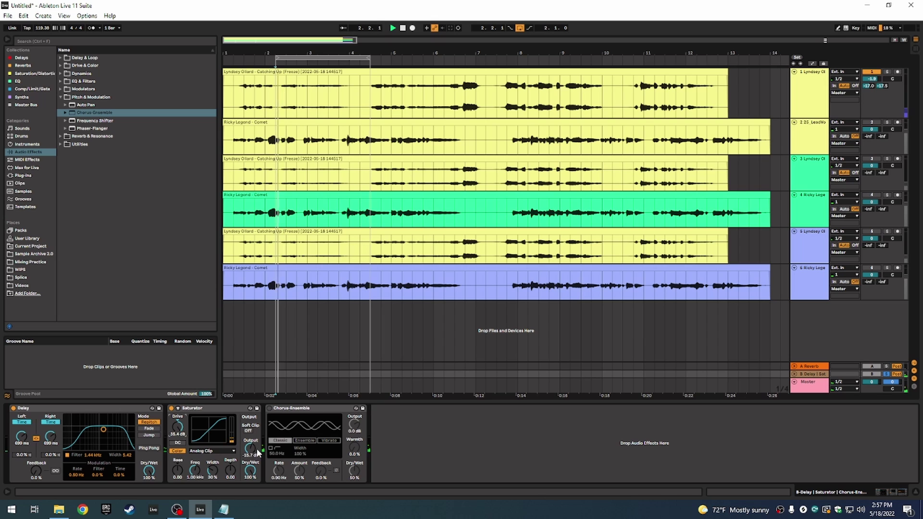
pyautogui.moveTo(250, 449); pyautogui.dragTo(252, 452)
pyautogui.moveTo(178, 426); pyautogui.dragTo(178, 425)
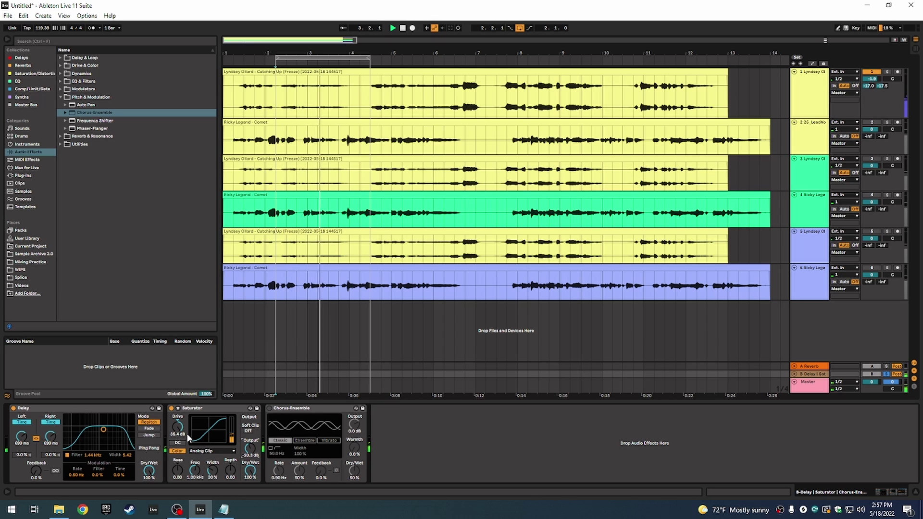
pyautogui.moveTo(250, 450); pyautogui.dragTo(230, 477)
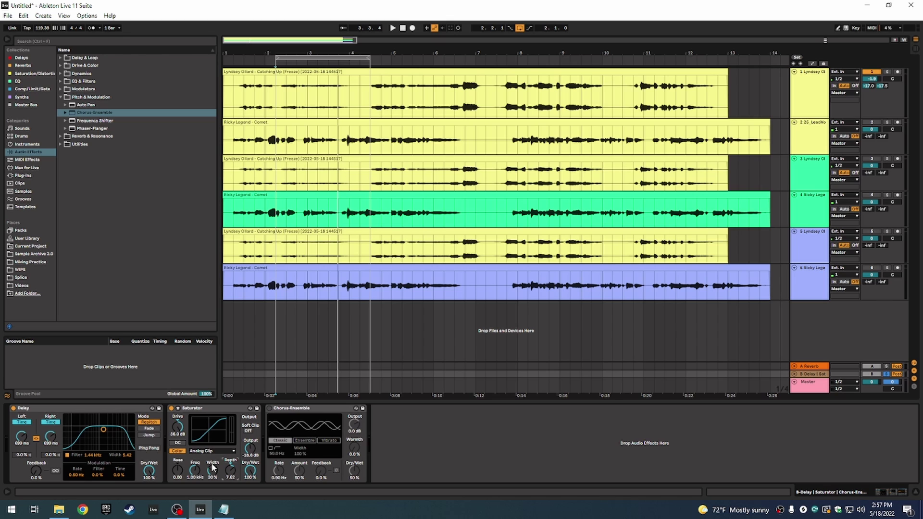
pyautogui.press('space')
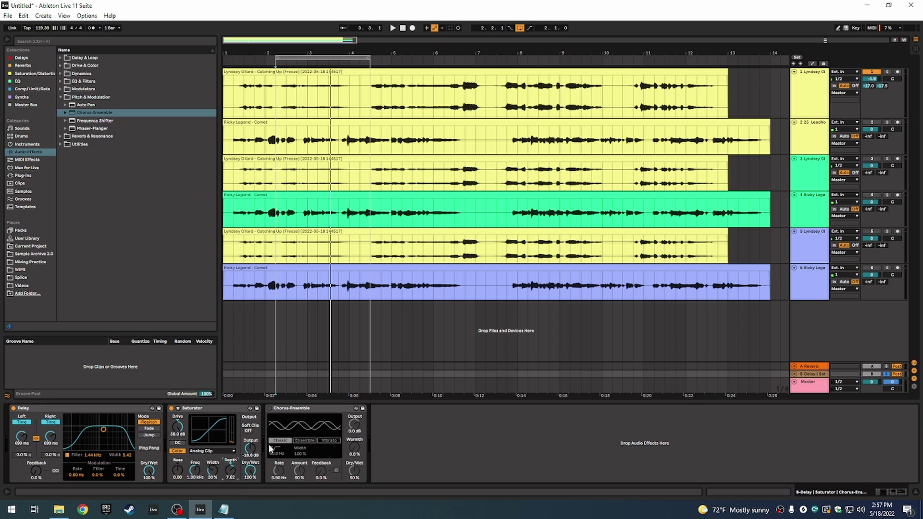
# Activate the return's Chorus-Ensemble, raise its Dry/Wet and set the Amount to 80% and Rate to 0.40 Hz during playback
pyautogui.click(269, 408)
pyautogui.press('space')
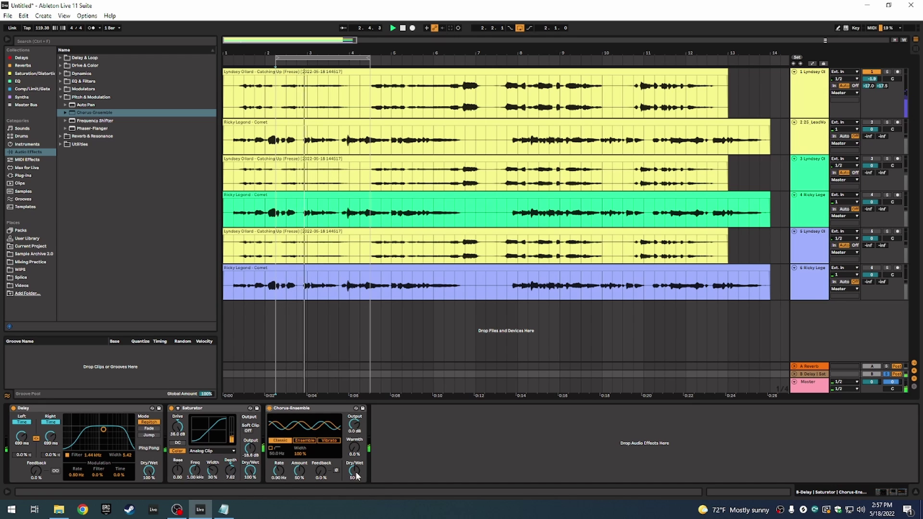
pyautogui.moveTo(357, 476); pyautogui.dragTo(357, 452)
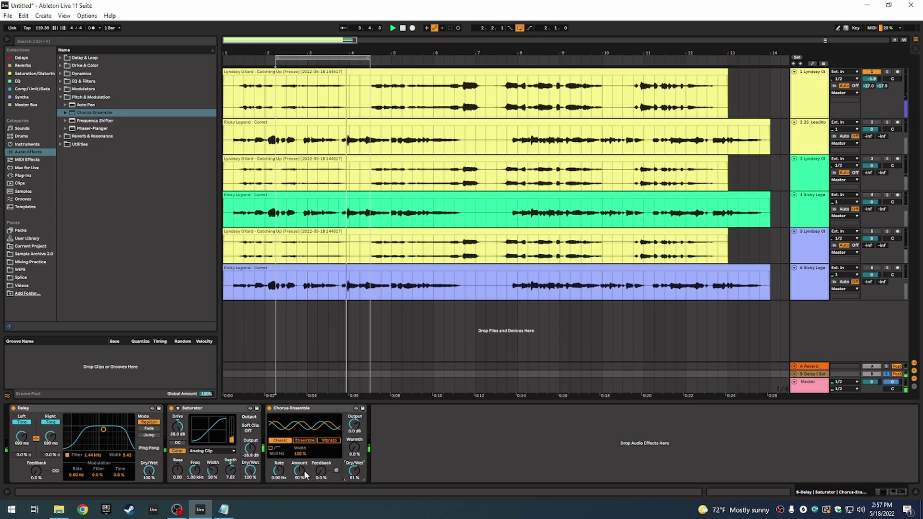
pyautogui.moveTo(305, 475); pyautogui.dragTo(303, 464)
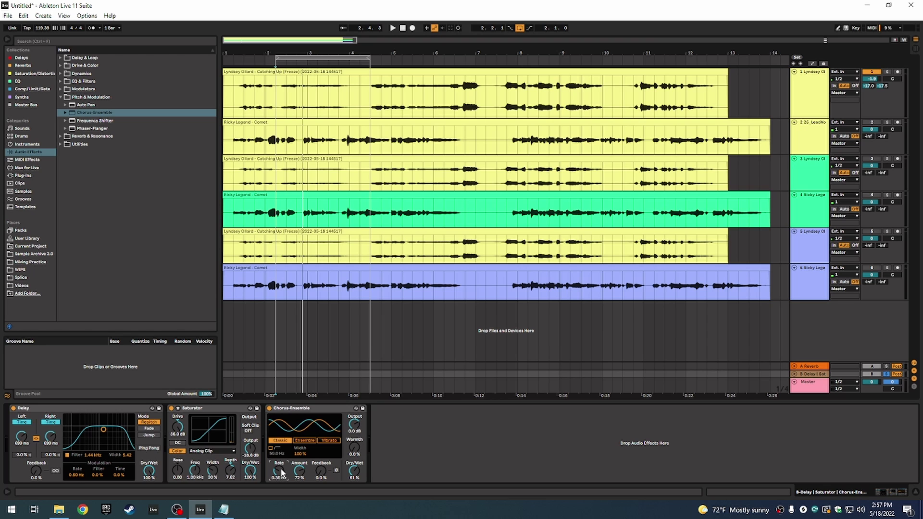
pyautogui.moveTo(280, 474); pyautogui.dragTo(299, 470)
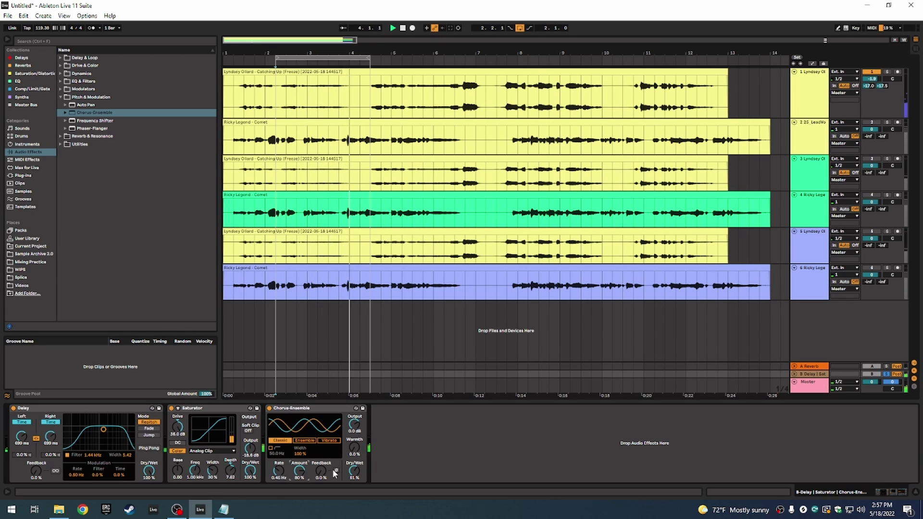
# Add slight Warmth to the Chorus-Ensemble and set its Feedback to 20% and Dry/Wet to 52%
pyautogui.moveTo(355, 448); pyautogui.dragTo(356, 455)
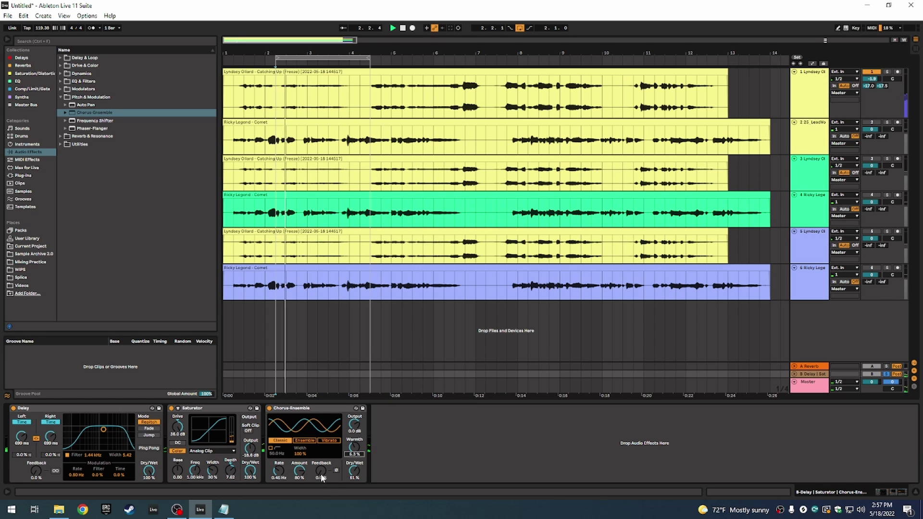
pyautogui.moveTo(321, 475); pyautogui.dragTo(322, 473)
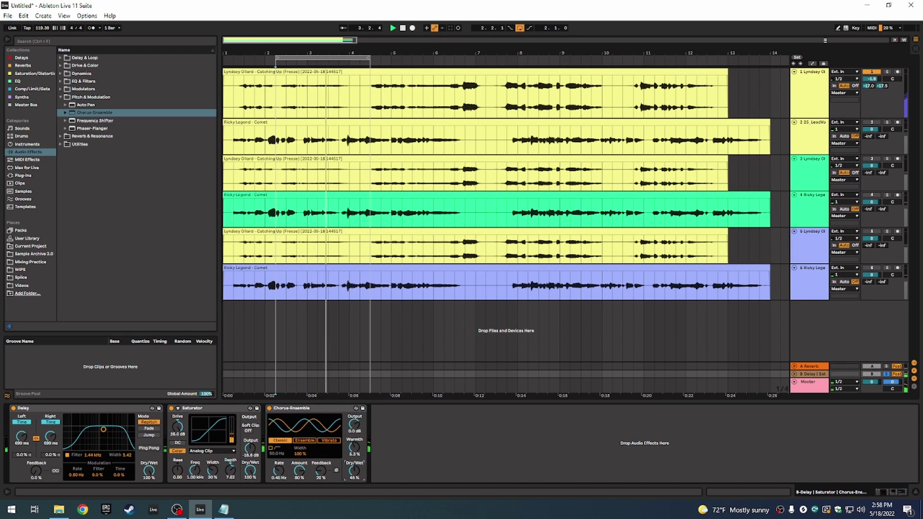
pyautogui.moveTo(354, 472); pyautogui.dragTo(354, 499)
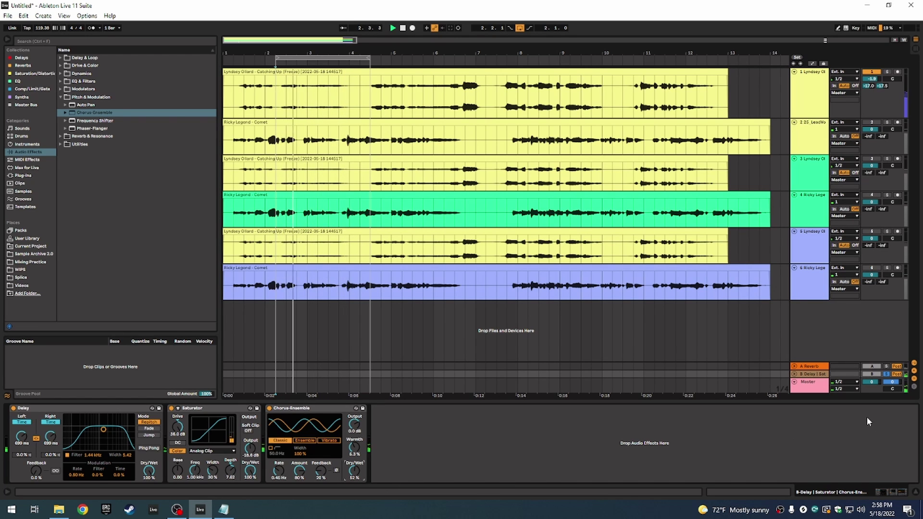
# Unsolo the Delay return, solo track 1 and play the loop with both return effects
pyautogui.click(887, 374)
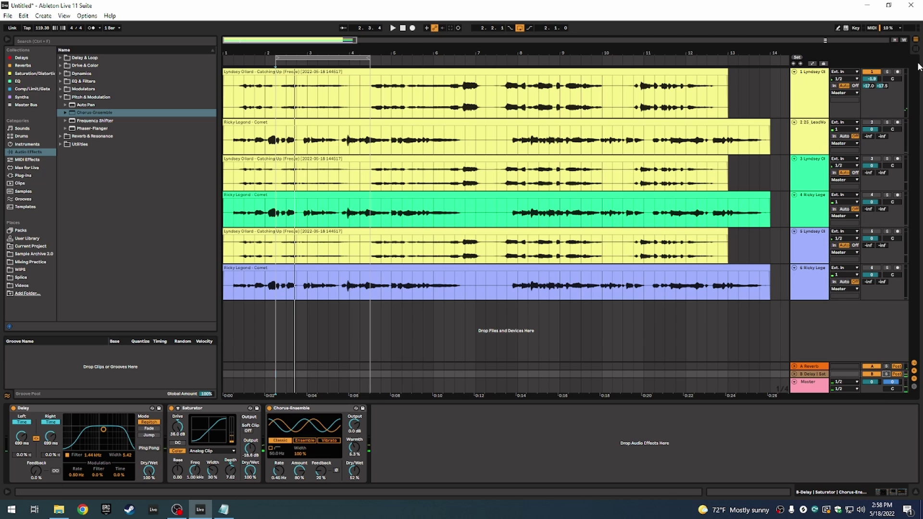
pyautogui.click(889, 72)
pyautogui.press('space')
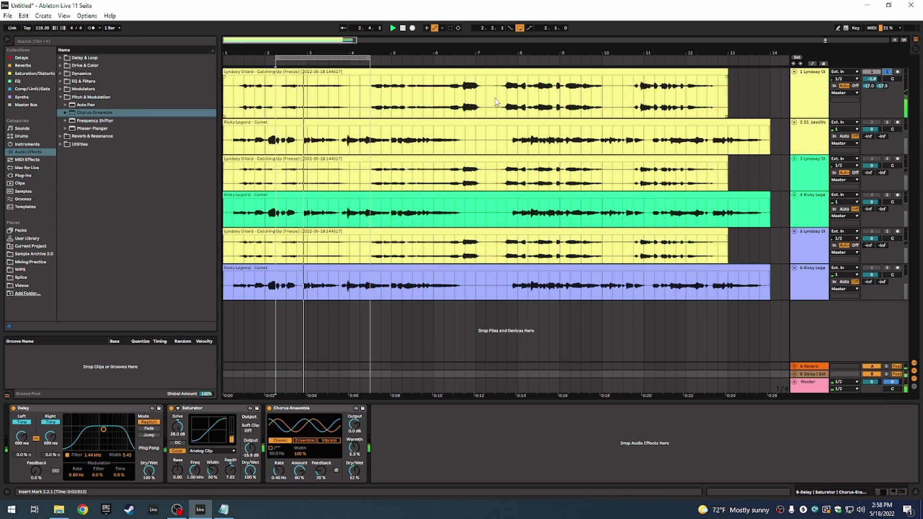
# Extend the loop over all 13 bars from bar 1 and lower track 1's Delay send to -33.0 dB during playback
pyautogui.moveTo(888, 90); pyautogui.dragTo(888, 107)
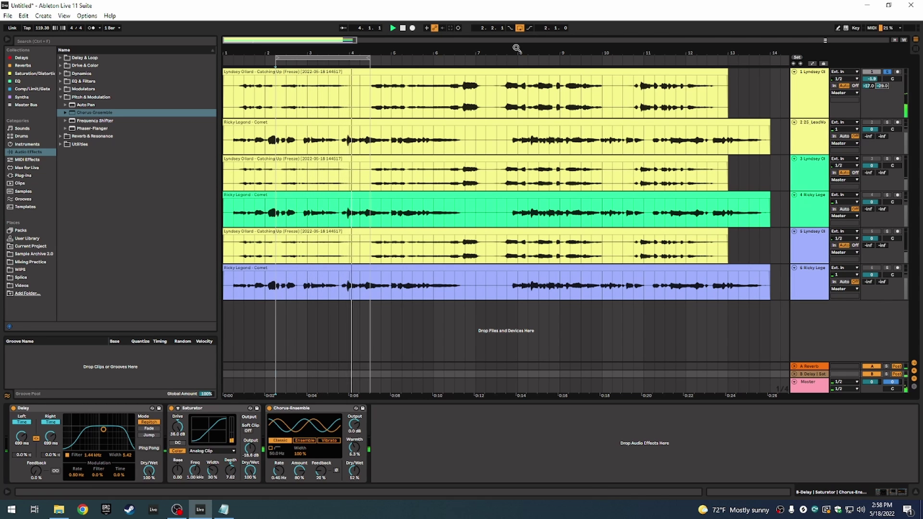
pyautogui.click(519, 28)
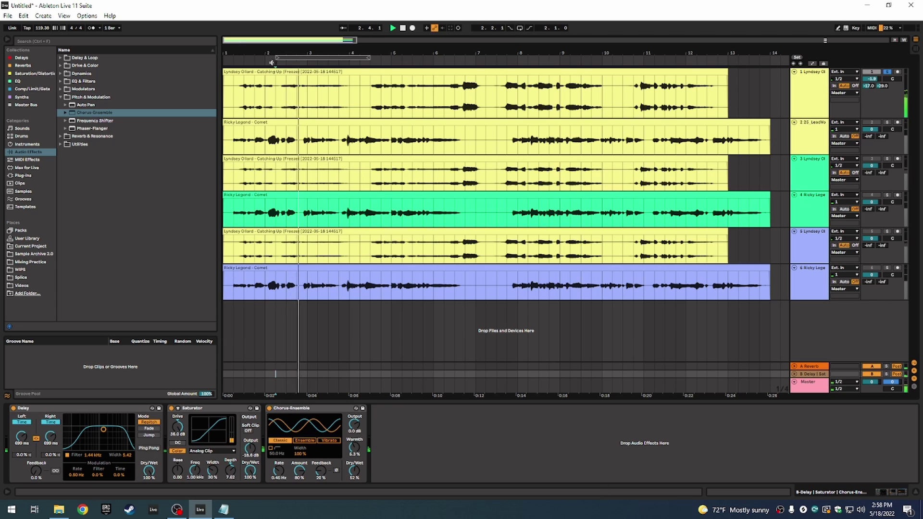
pyautogui.moveTo(275, 57); pyautogui.dragTo(224, 63)
pyautogui.moveTo(368, 57); pyautogui.dragTo(768, 57)
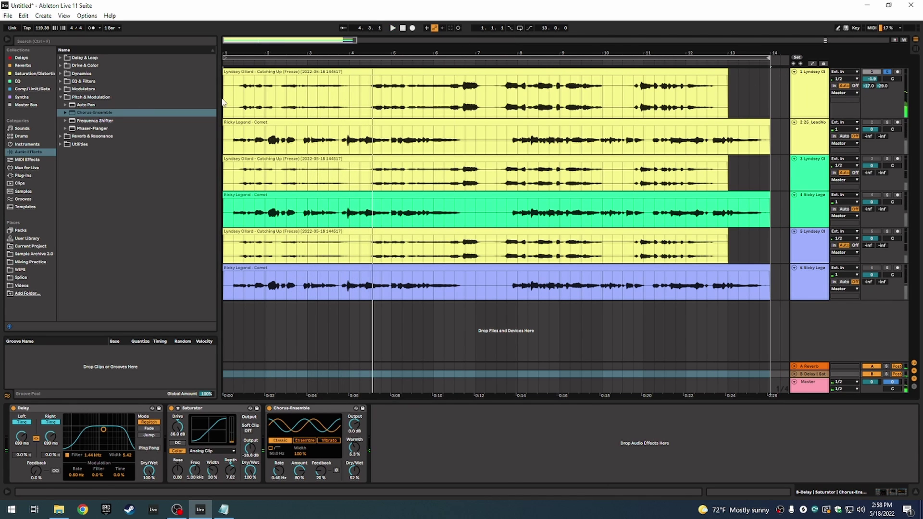
pyautogui.click(233, 89)
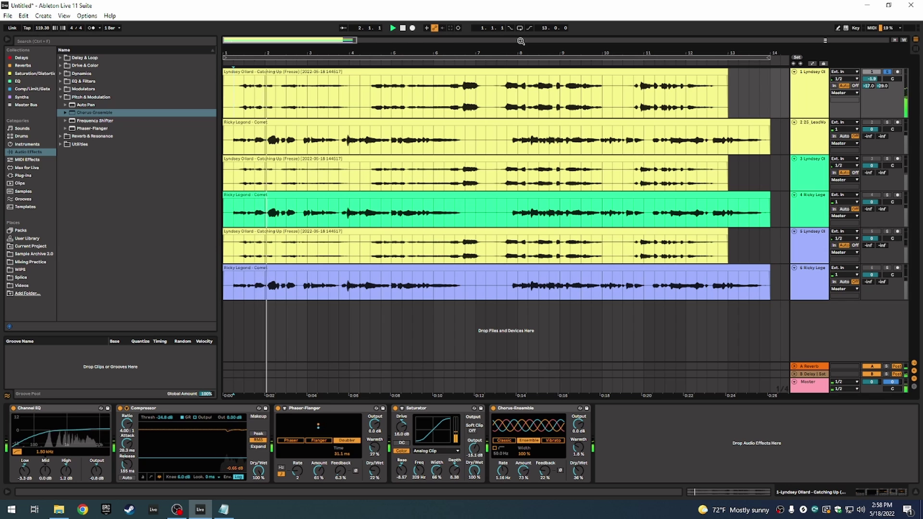
pyautogui.click(520, 28)
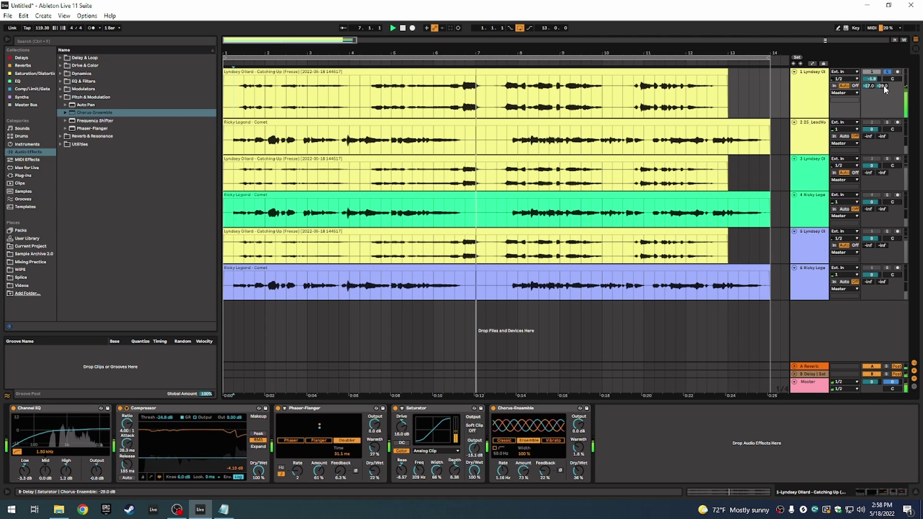
pyautogui.moveTo(883, 86); pyautogui.dragTo(883, 90)
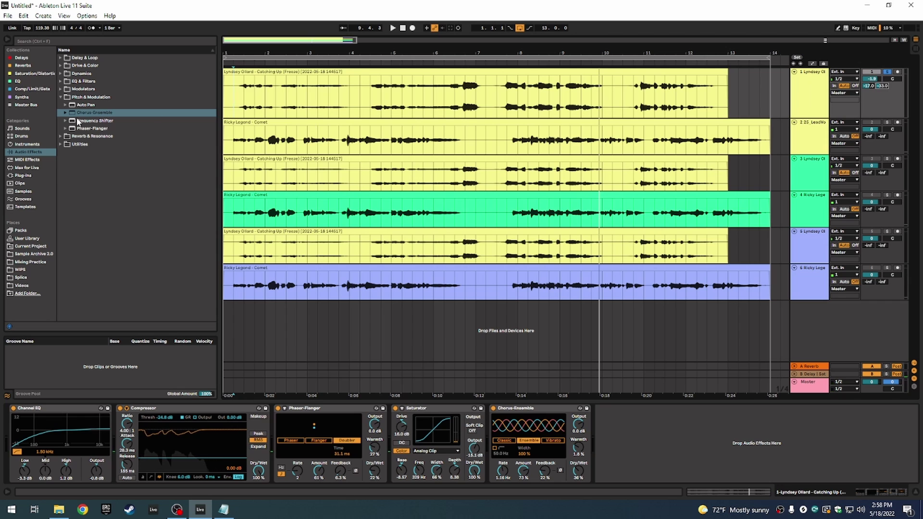
# Add a Compressor at the end of the Delay return's chain and sidechain it from track 1, Post FX
pyautogui.click(60, 74)
pyautogui.moveTo(92, 83); pyautogui.dragTo(748, 432)
pyautogui.click(754, 375)
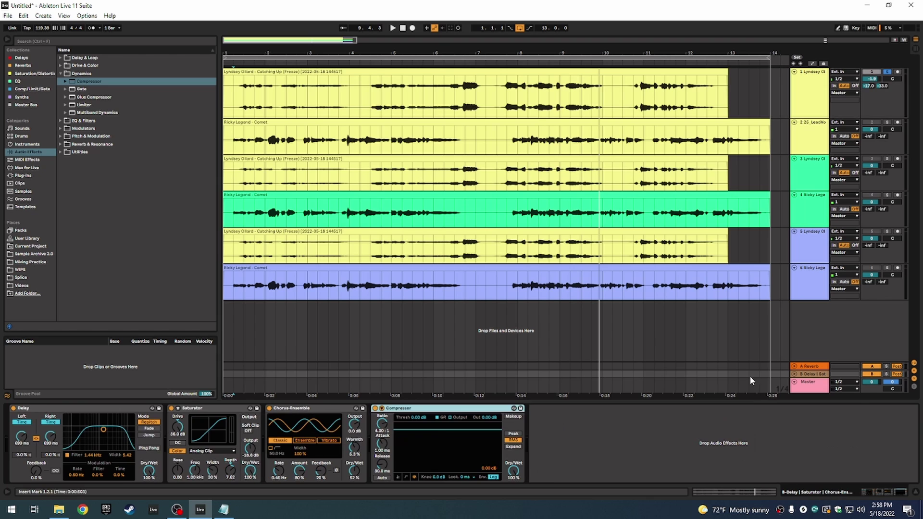
pyautogui.click(382, 409)
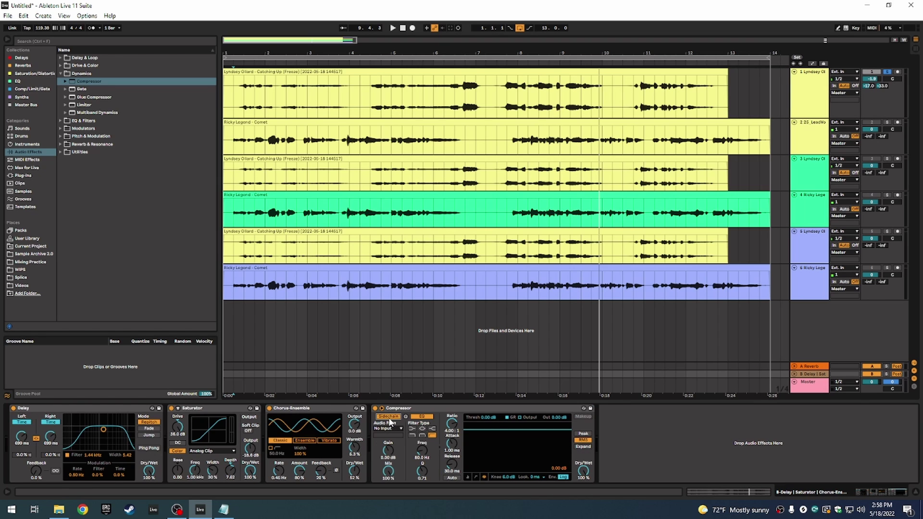
pyautogui.click(397, 429)
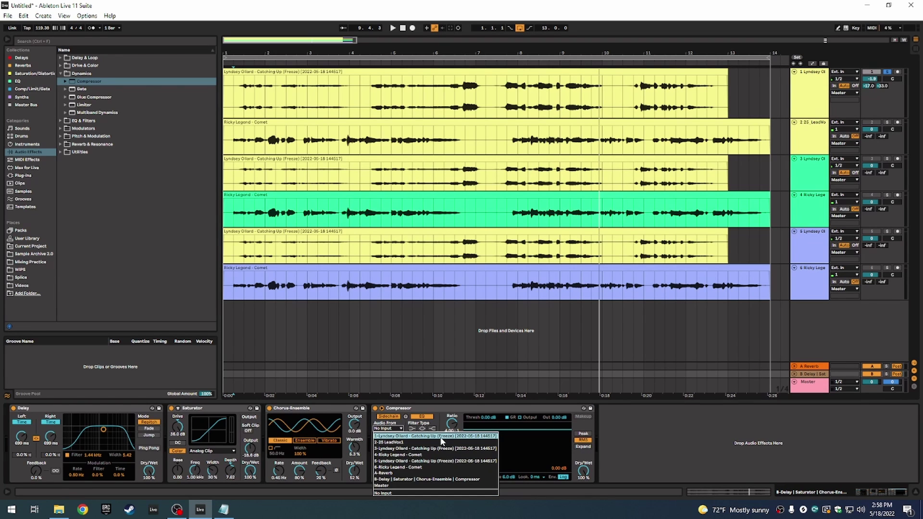
pyautogui.press('Escape')
# Set the sidechained Compressor's threshold to -49.0 dB with a longer release, and raise the Delay's Feedback to 23% during playback
pyautogui.press('space')
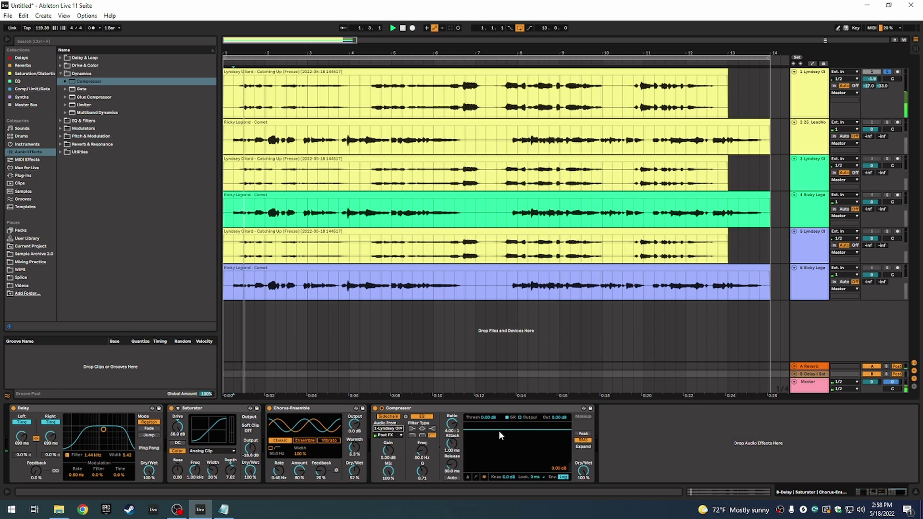
pyautogui.moveTo(498, 431); pyautogui.dragTo(498, 464)
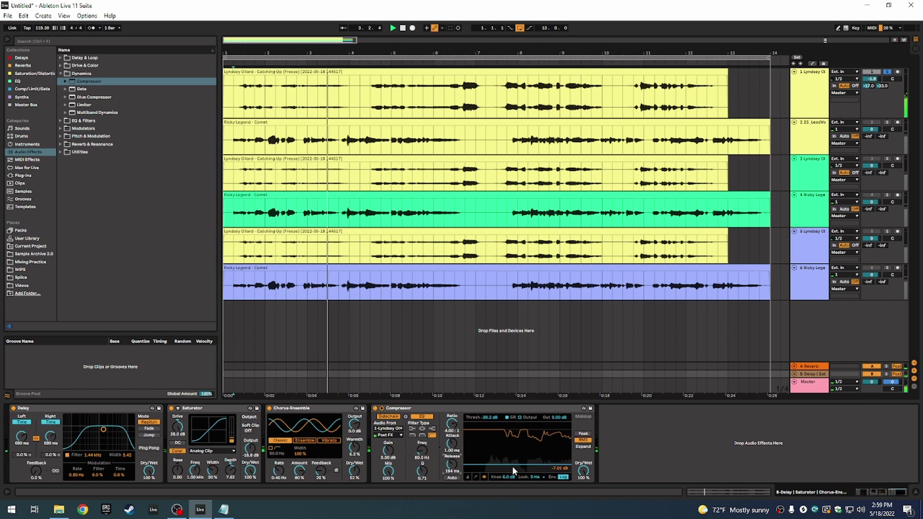
pyautogui.moveTo(513, 466); pyautogui.dragTo(513, 468)
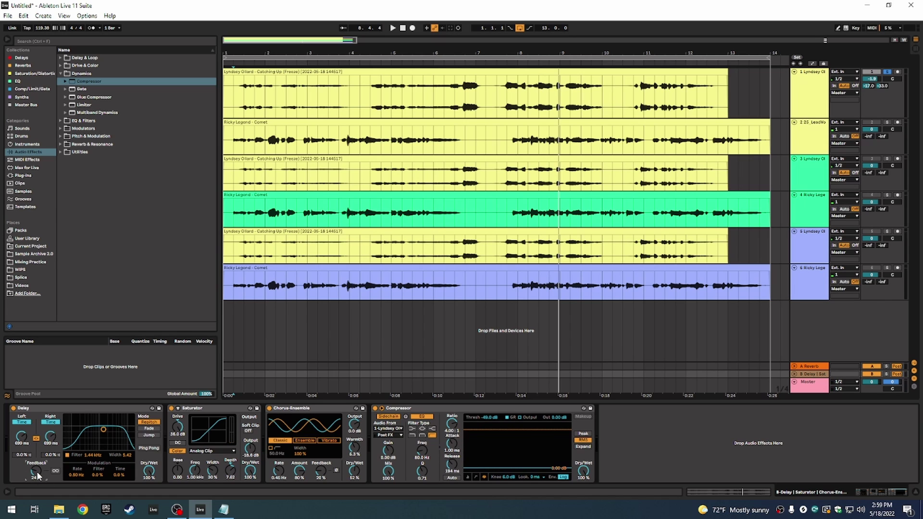
pyautogui.press('space')
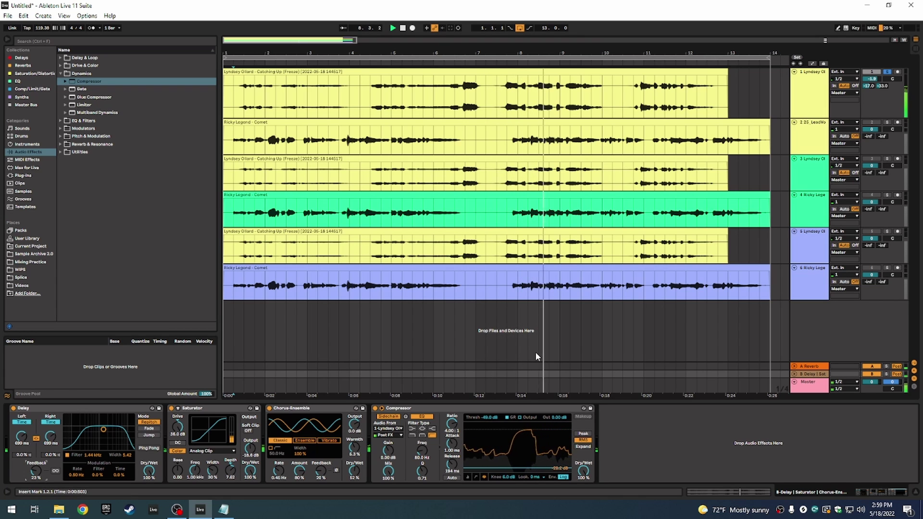
pyautogui.click(478, 112)
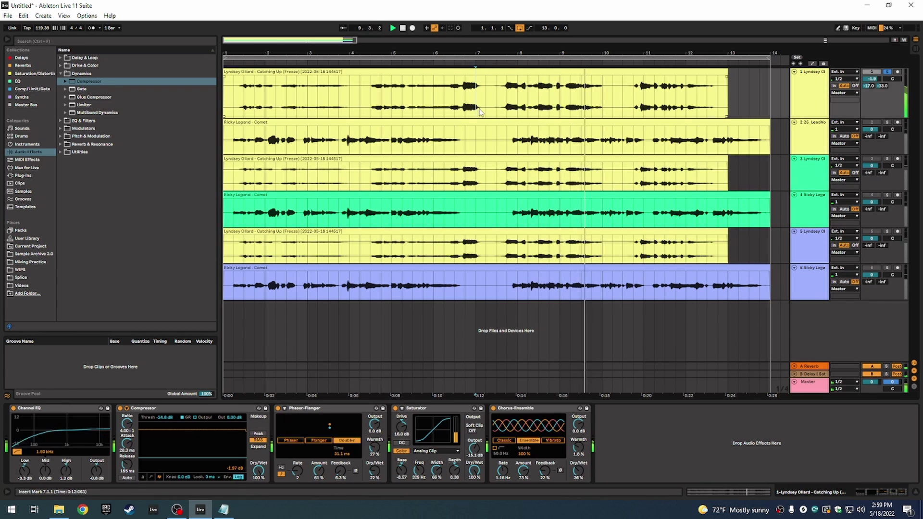
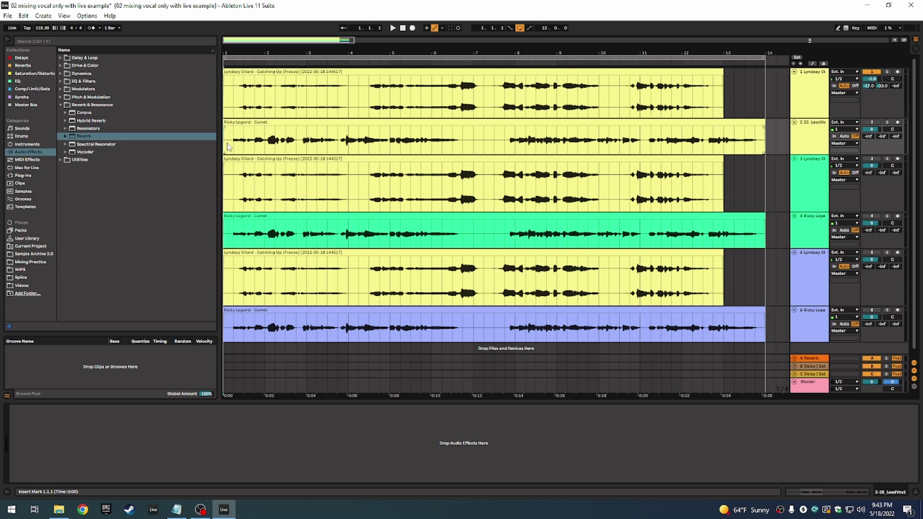
pyautogui.click(244, 122)
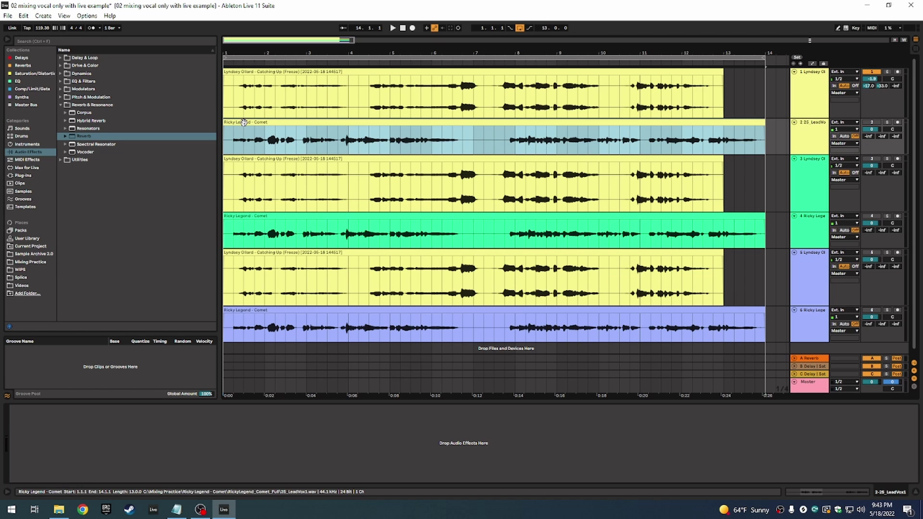
pyautogui.click(228, 149)
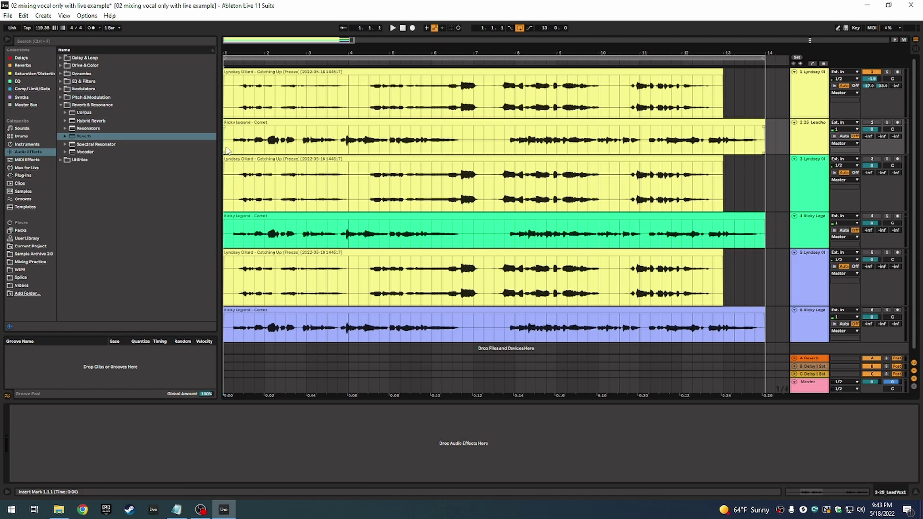
pyautogui.click(257, 133)
pyautogui.click(250, 103)
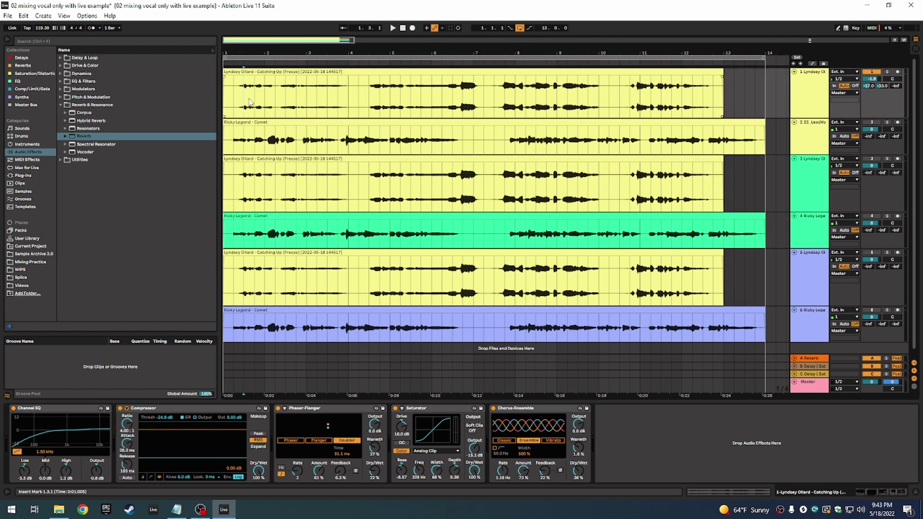
pyautogui.click(236, 142)
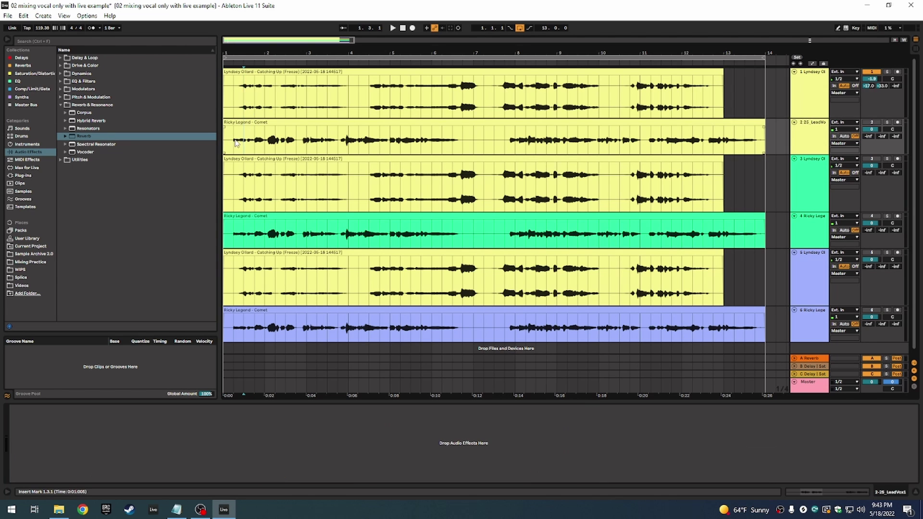
# Add a Channel EQ to the lead vocal on track 2, and activate and solo that track
pyautogui.click(241, 124)
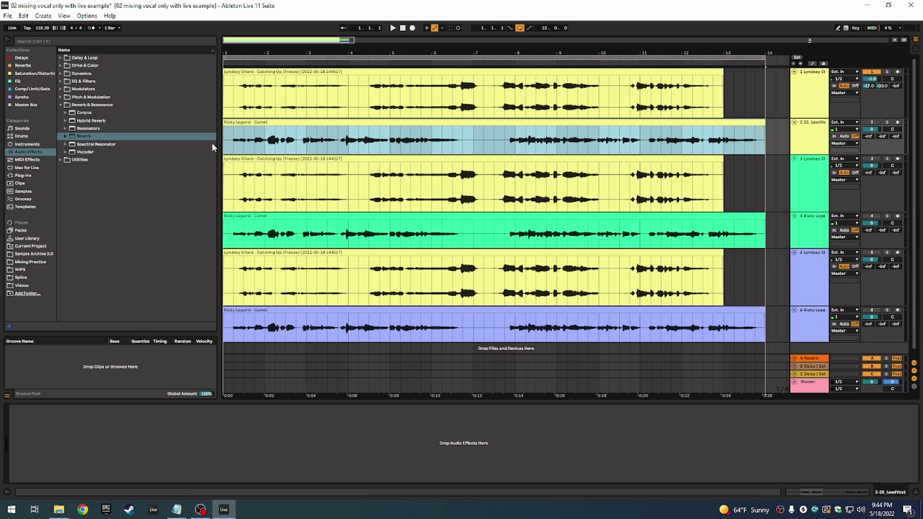
pyautogui.click(62, 81)
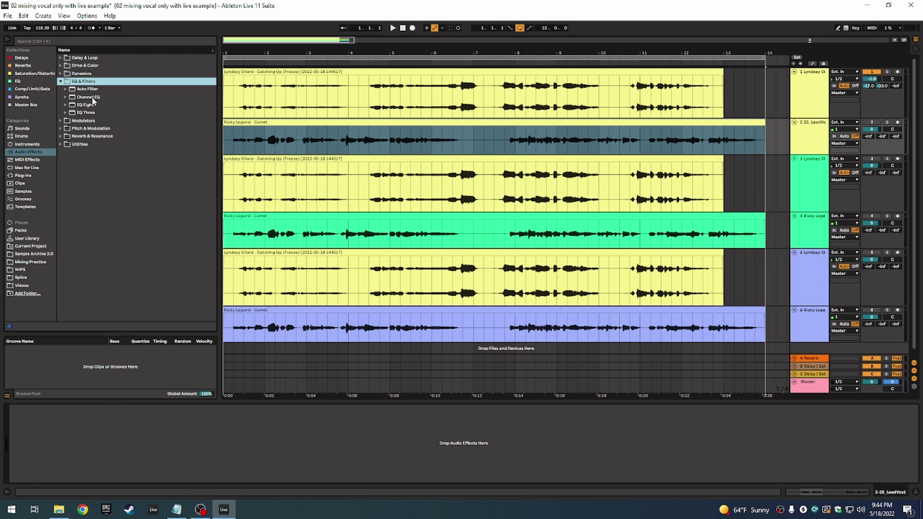
pyautogui.doubleClick(93, 98)
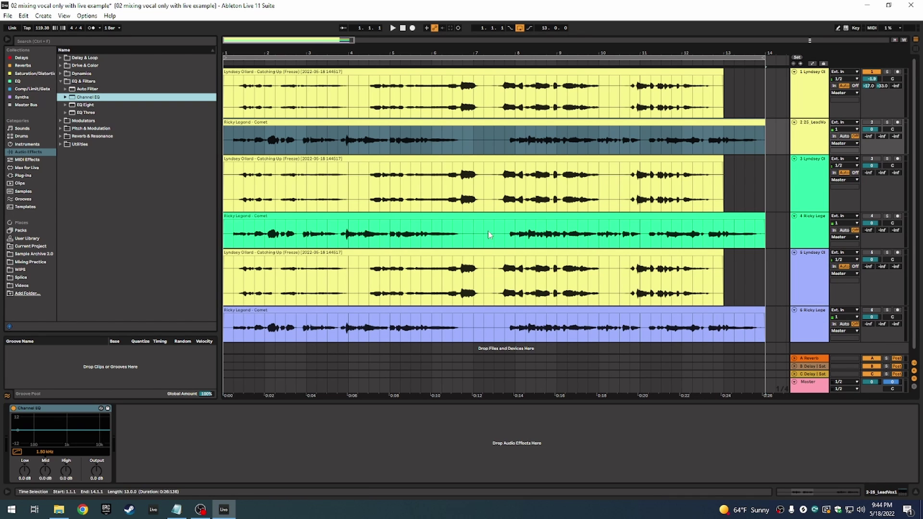
pyautogui.click(873, 122)
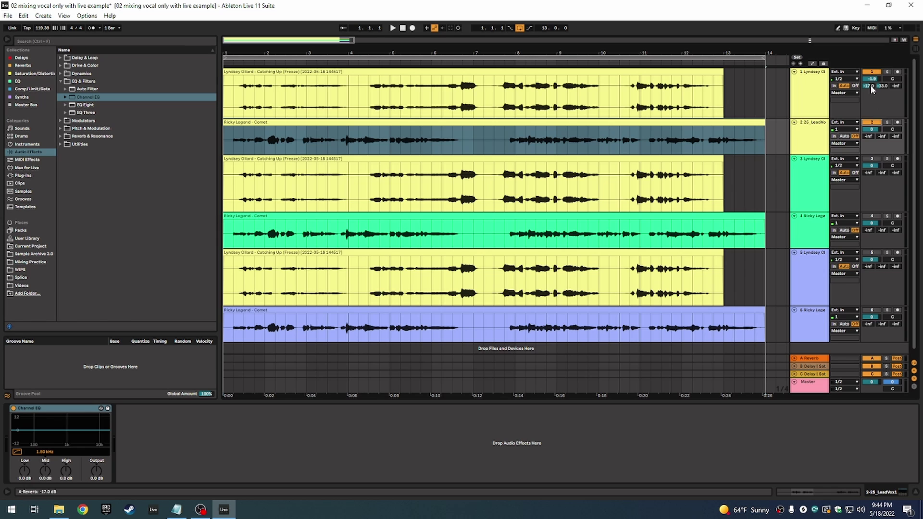
pyautogui.click(887, 122)
# Enable the Channel EQ's high-pass filter on track 2 and set its Low gain to -4.7 dB while playing the vocal
pyautogui.press('space')
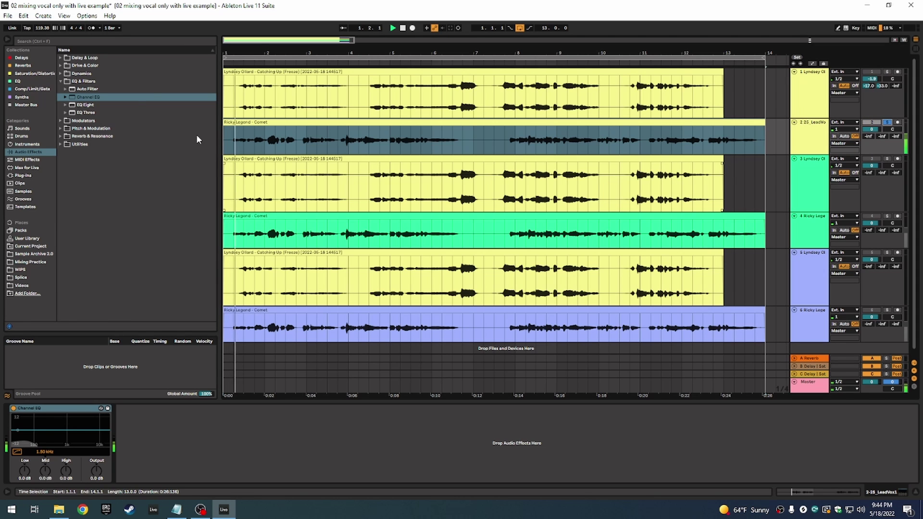
pyautogui.press('+')
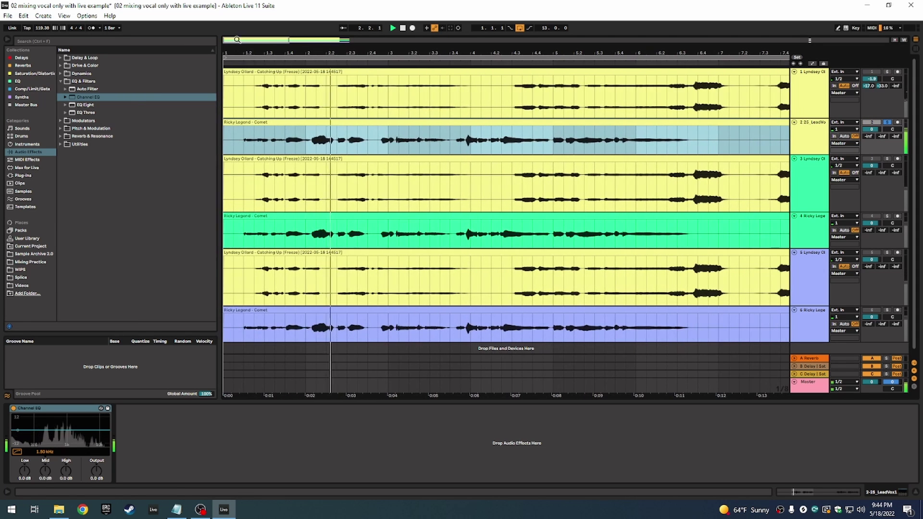
pyautogui.press('space')
pyautogui.click(232, 150)
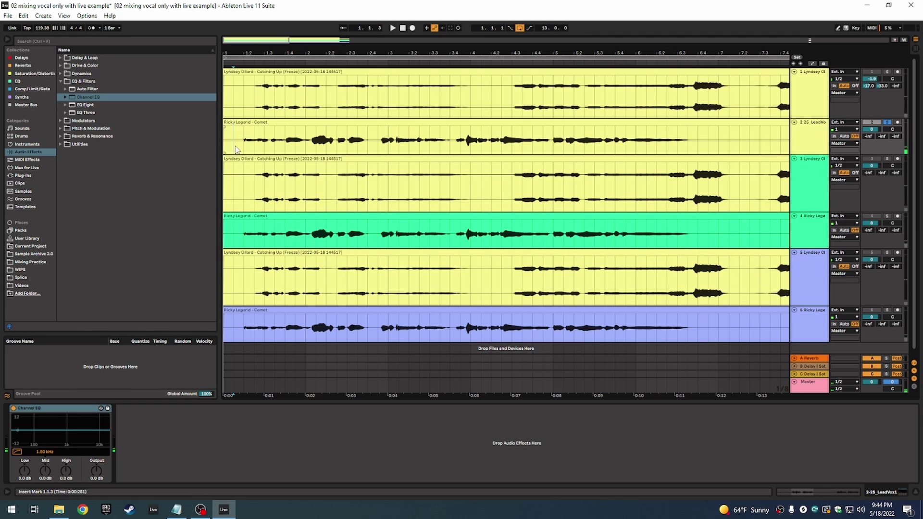
pyautogui.click(18, 453)
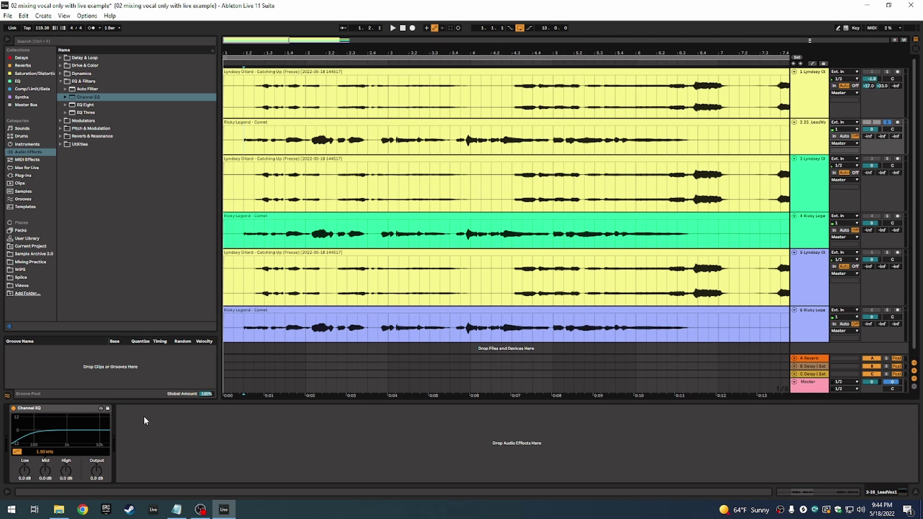
pyautogui.press('space')
pyautogui.moveTo(24, 476); pyautogui.dragTo(24, 495)
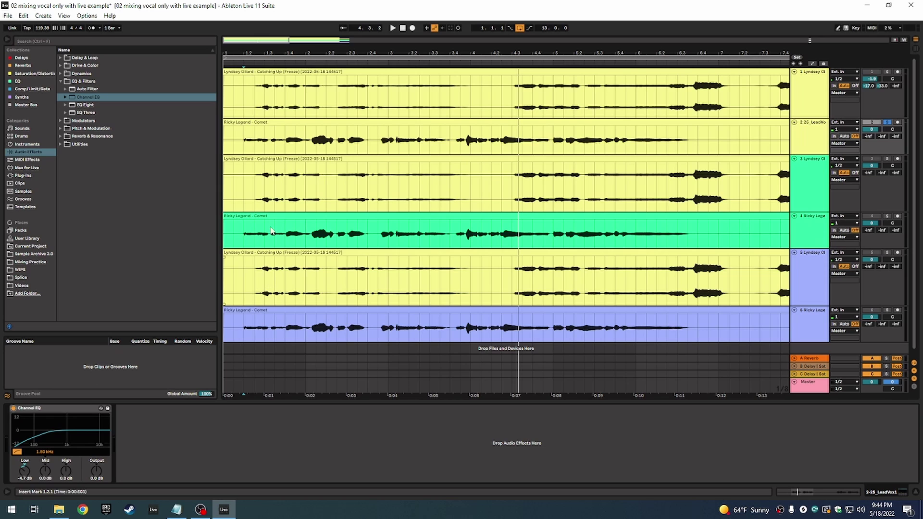
# Add a Compressor after the Channel EQ on track 2
pyautogui.click(62, 77)
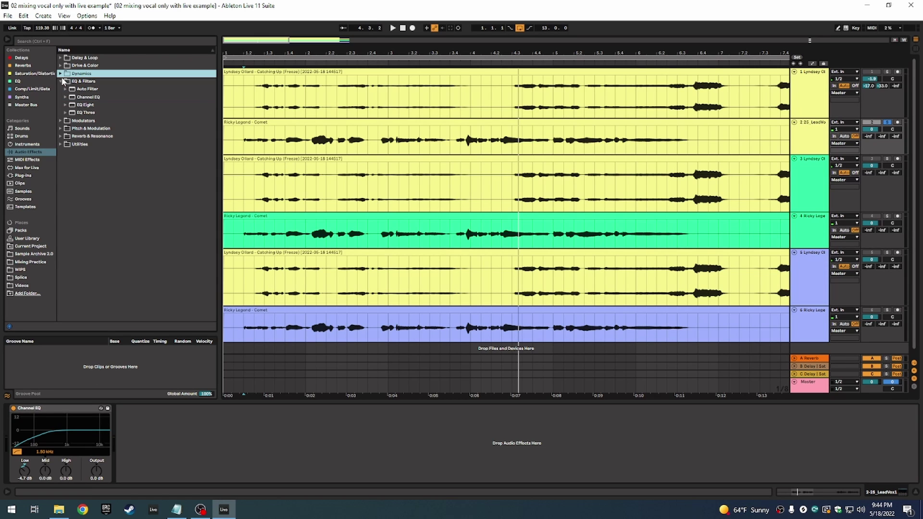
pyautogui.click(61, 73)
pyautogui.doubleClick(97, 81)
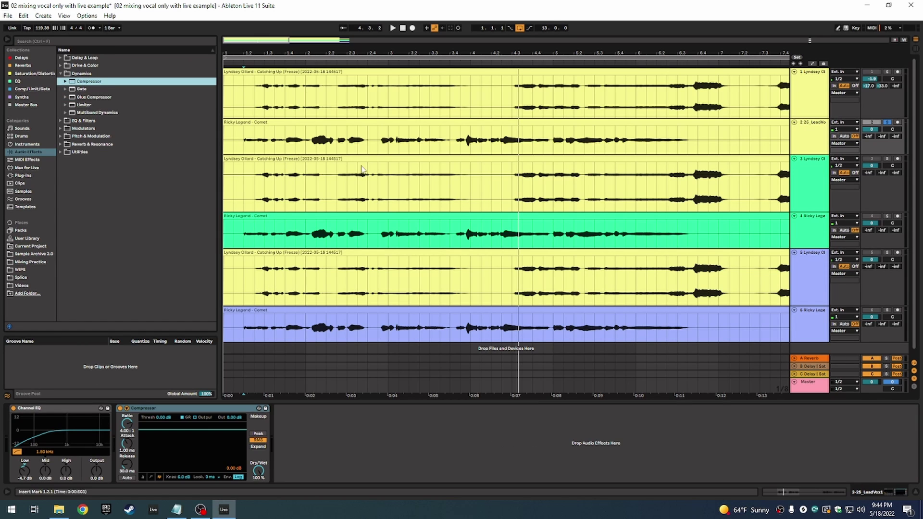
# Play the track 2 vocal from near its start and lower the Compressor's threshold to -26.2 dB
pyautogui.scroll(-5, 353, 157)
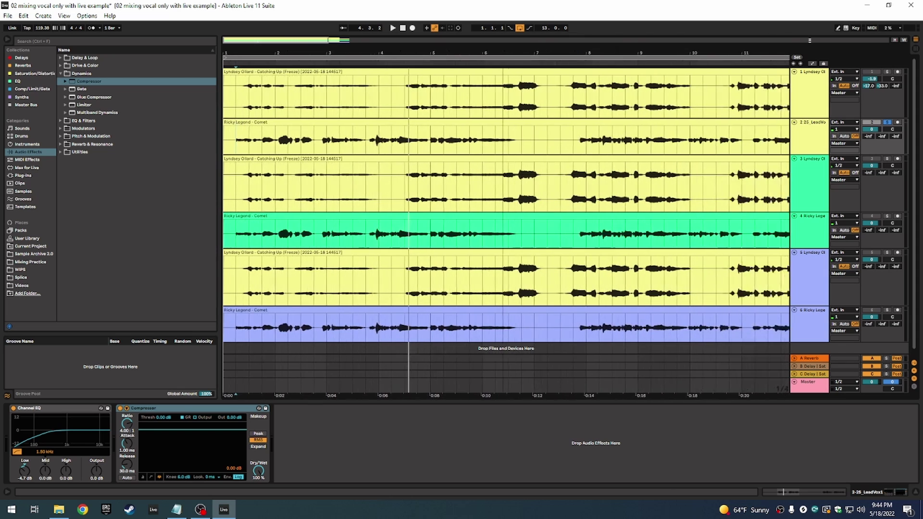
pyautogui.moveTo(274, 146); pyautogui.dragTo(276, 147)
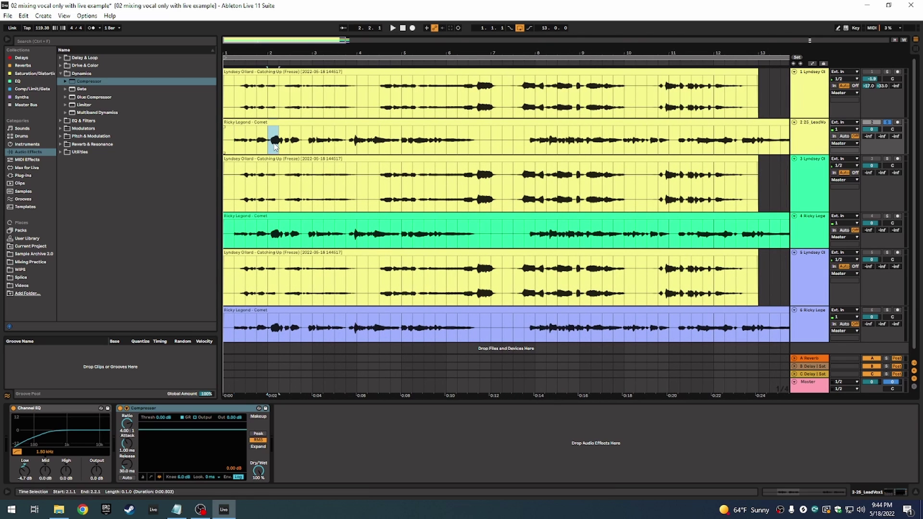
pyautogui.click(323, 153)
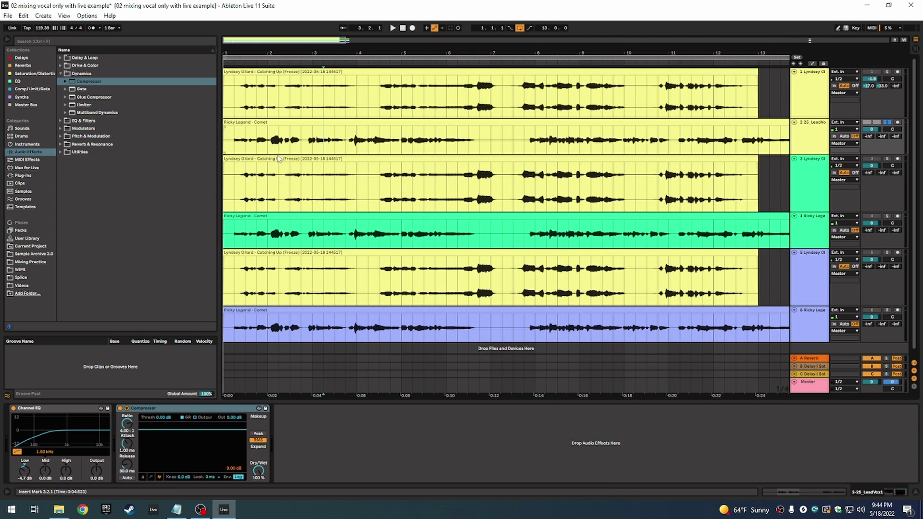
pyautogui.press('space')
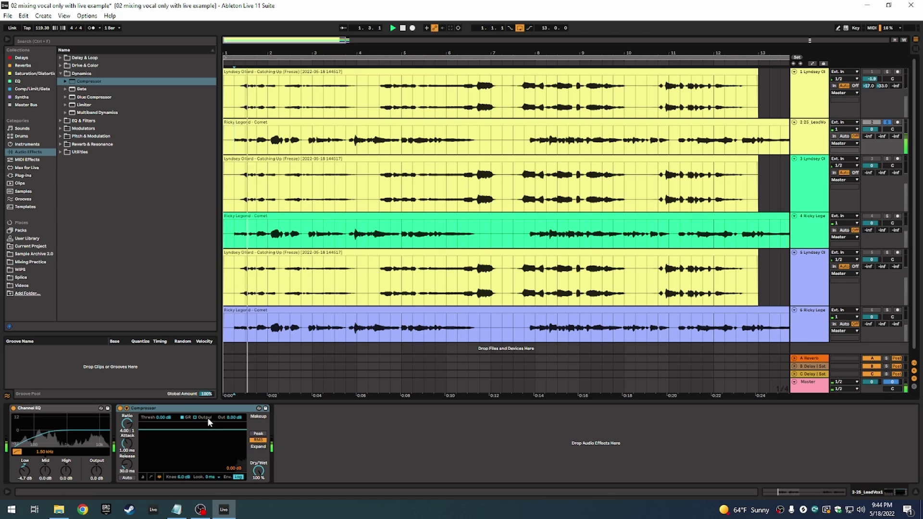
pyautogui.moveTo(192, 430); pyautogui.dragTo(192, 459)
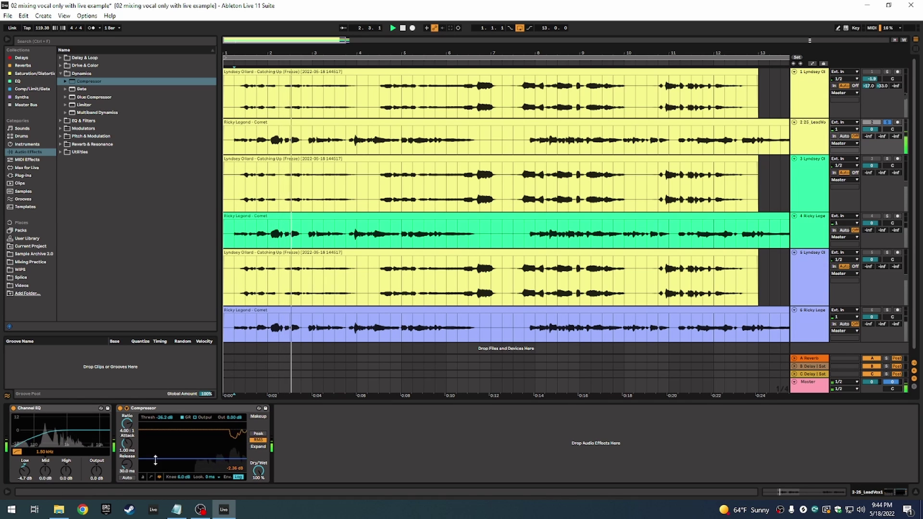
# Set the Compressor's attack to 5.47 ms and release to 489 ms, and raise its threshold to -24.1 dB while playing the track 2 vocal
pyautogui.moveTo(128, 468); pyautogui.dragTo(132, 442)
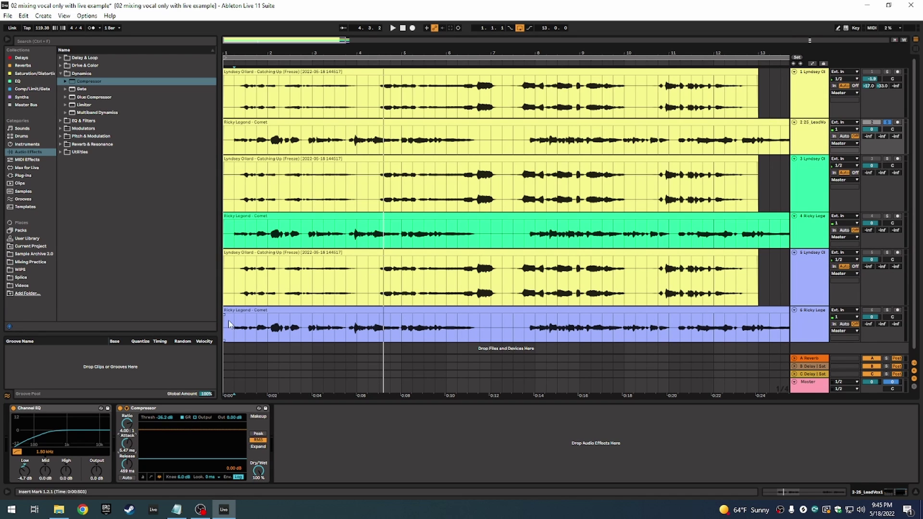
pyautogui.click(243, 143)
pyautogui.press('space')
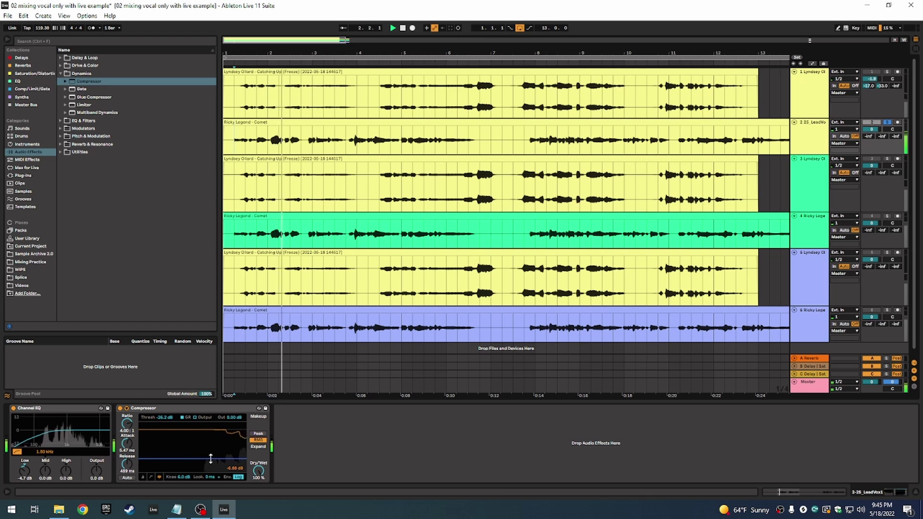
pyautogui.moveTo(186, 457); pyautogui.dragTo(186, 456)
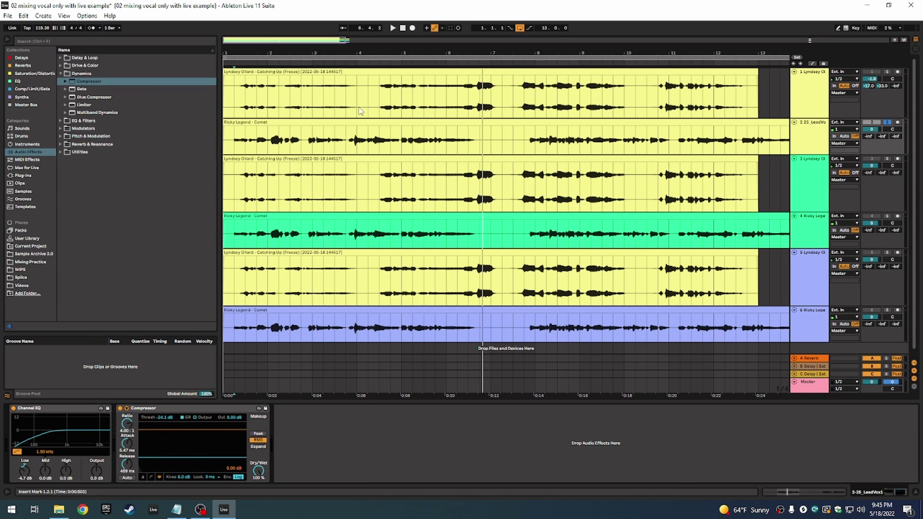
pyautogui.click(361, 122)
pyautogui.click(359, 136)
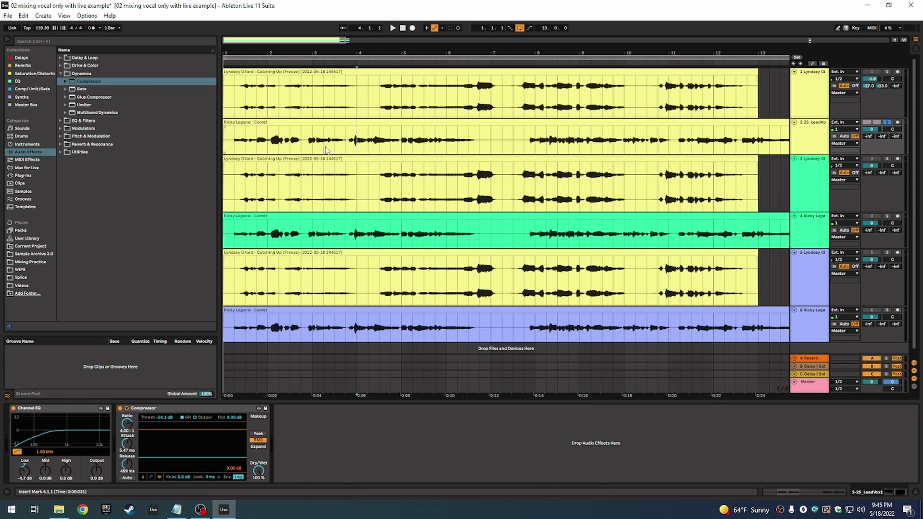
# Add a Saturator from the Drive & Color effects after the Compressor on track 2
pyautogui.click(62, 145)
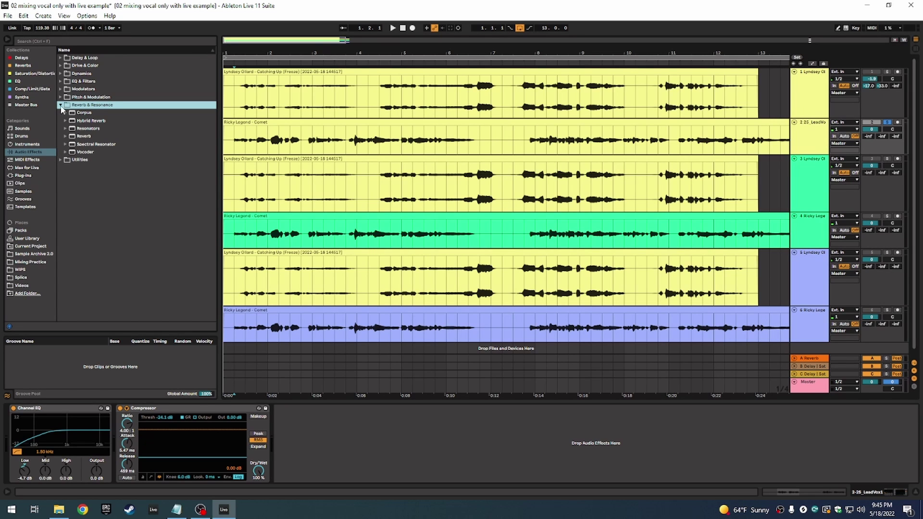
pyautogui.click(62, 66)
pyautogui.doubleClick(85, 137)
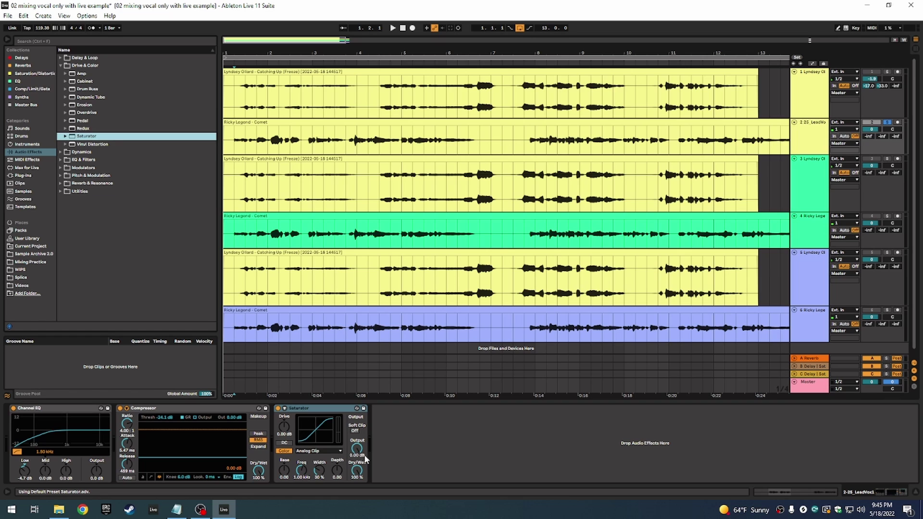
# Lower the Saturator's output to -26.0 dB, raise its drive to 27.4 dB, and set color base to -3.43 and depth to 8.14
pyautogui.moveTo(365, 457); pyautogui.dragTo(364, 479)
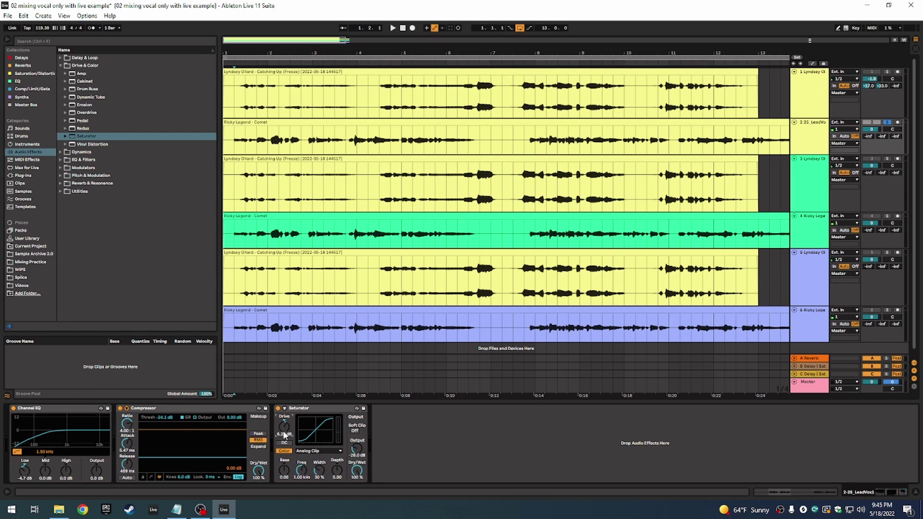
pyautogui.press('space')
pyautogui.moveTo(284, 427); pyautogui.dragTo(284, 414)
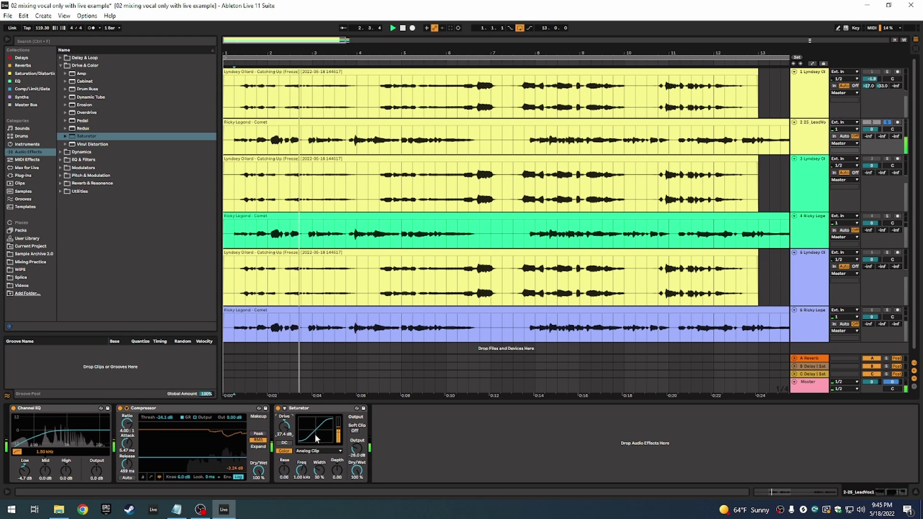
pyautogui.moveTo(338, 471)
pyautogui.mouseDown()
pyautogui.moveTo(338, 460)
pyautogui.moveTo(320, 459)
pyautogui.moveTo(302, 480)
pyautogui.moveTo(302, 462)
pyautogui.moveTo(284, 463)
pyautogui.moveTo(284, 471)
pyautogui.moveTo(337, 463)
pyautogui.mouseUp()
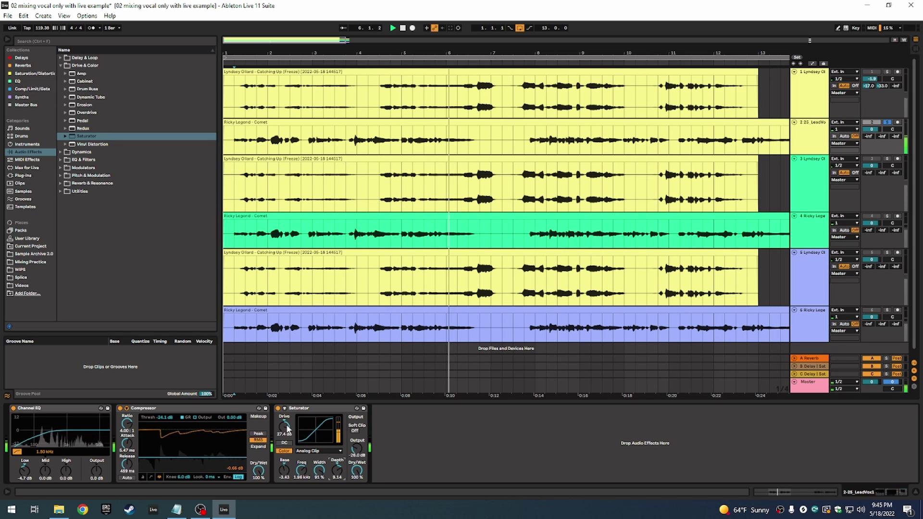
# Back the Saturator's drive off to 13.7 dB and raise its output to -20.3 dB
pyautogui.press('space')
pyautogui.press('space')
pyautogui.moveTo(285, 426); pyautogui.dragTo(285, 435)
pyautogui.moveTo(357, 449); pyautogui.dragTo(357, 441)
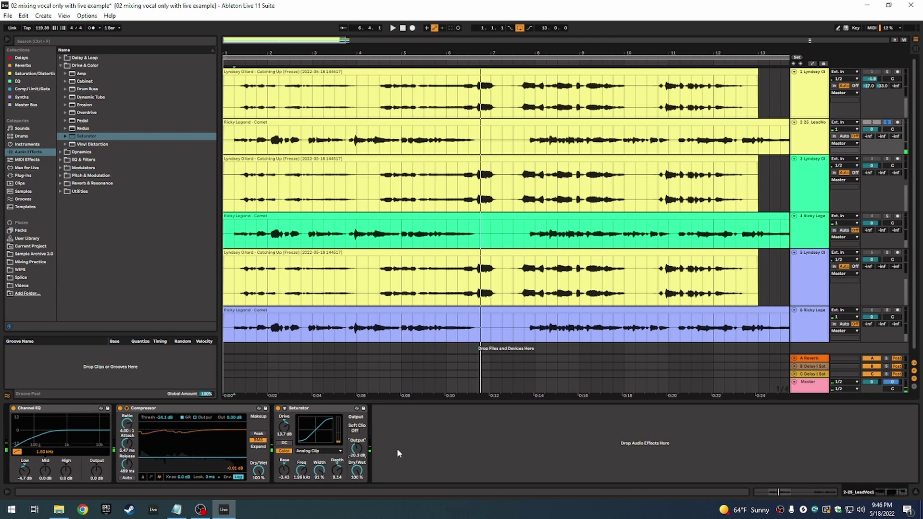
# Compare the vocal with the Saturator bypassed and enabled, raising its output to -14.0 dB to match levels
pyautogui.press('space')
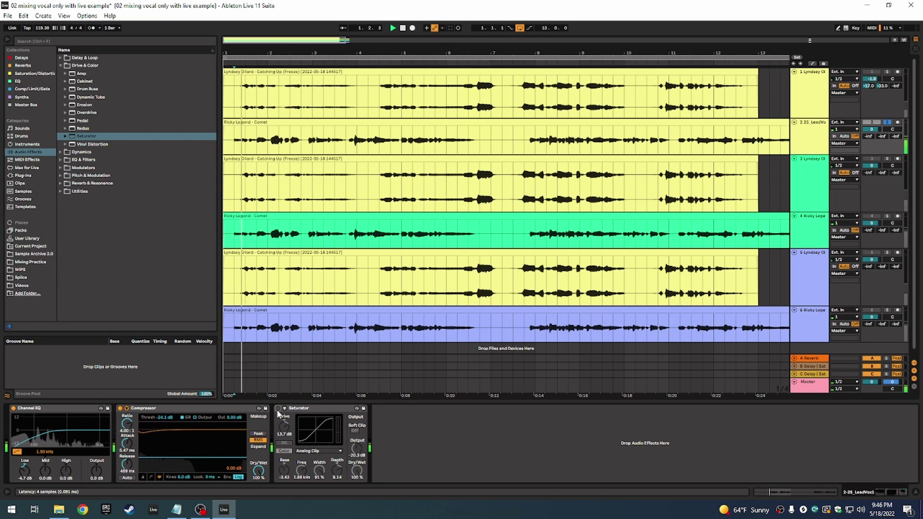
pyautogui.click(279, 409)
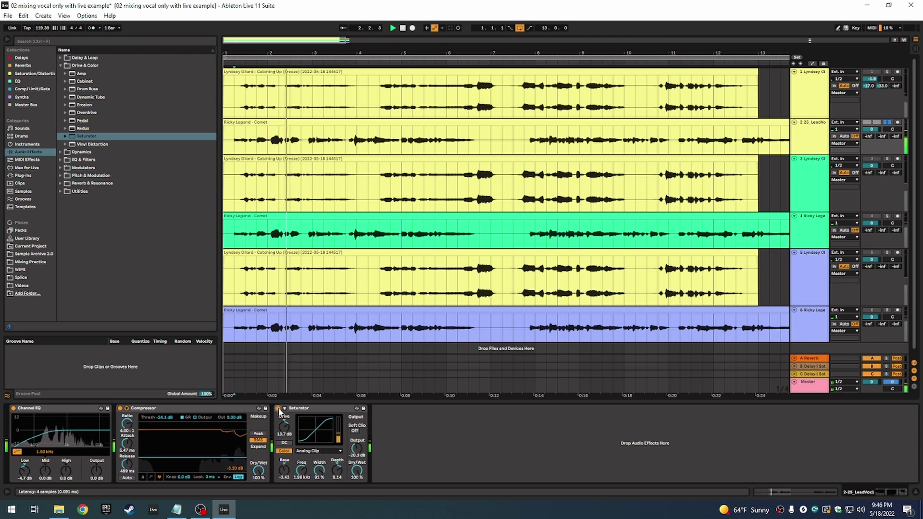
pyautogui.press('space')
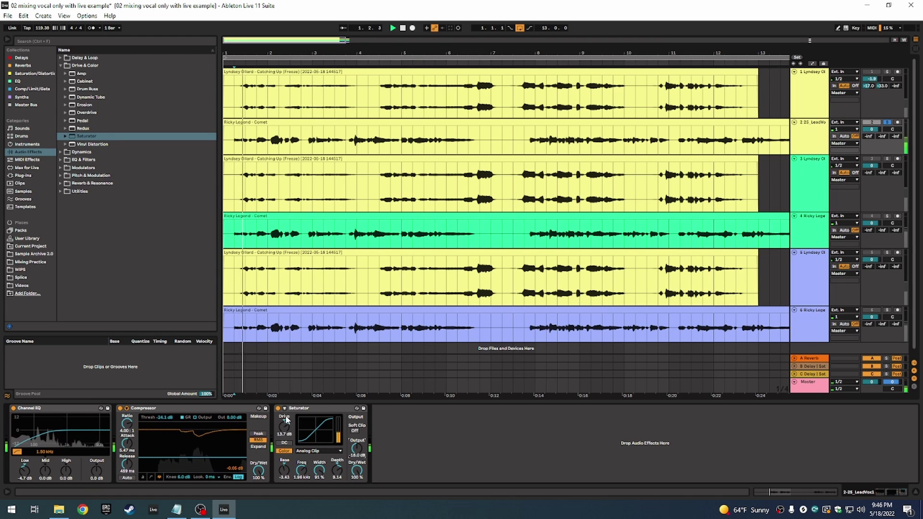
pyautogui.moveTo(346, 451); pyautogui.dragTo(346, 444)
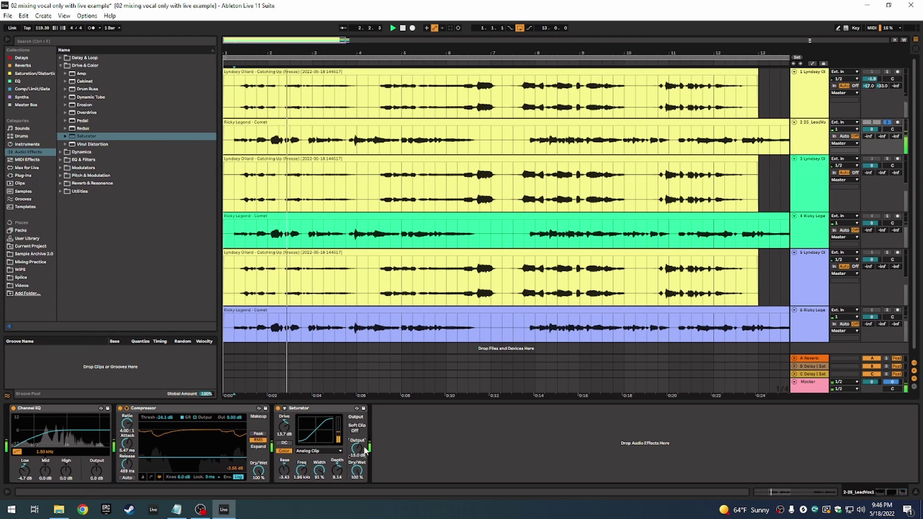
pyautogui.click(279, 409)
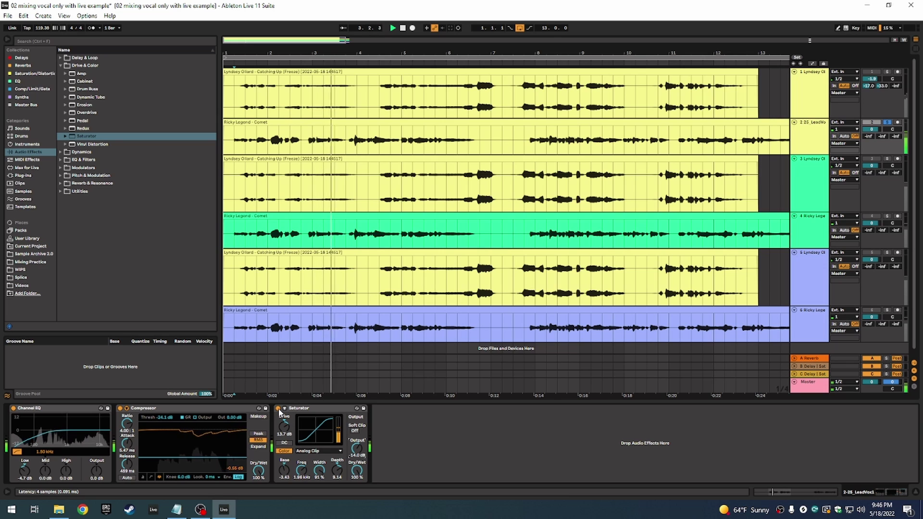
pyautogui.press('space')
pyautogui.press('space')
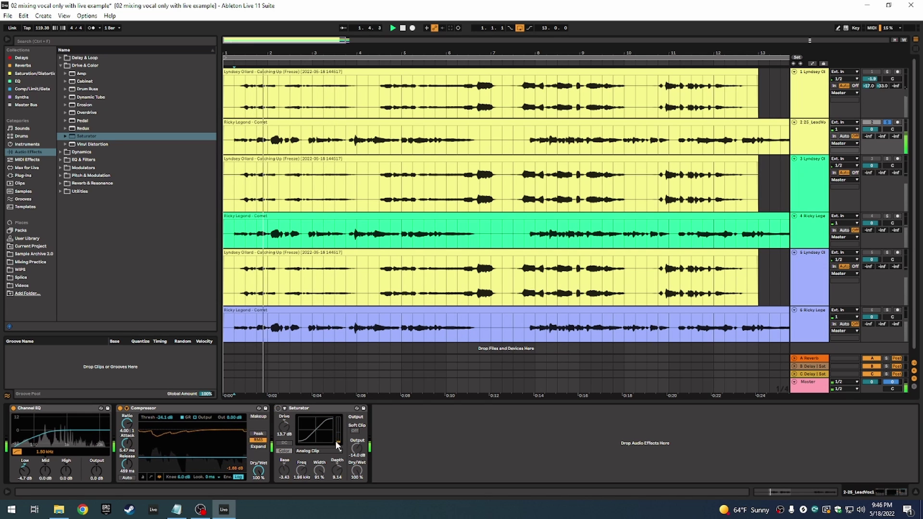
pyautogui.click(279, 409)
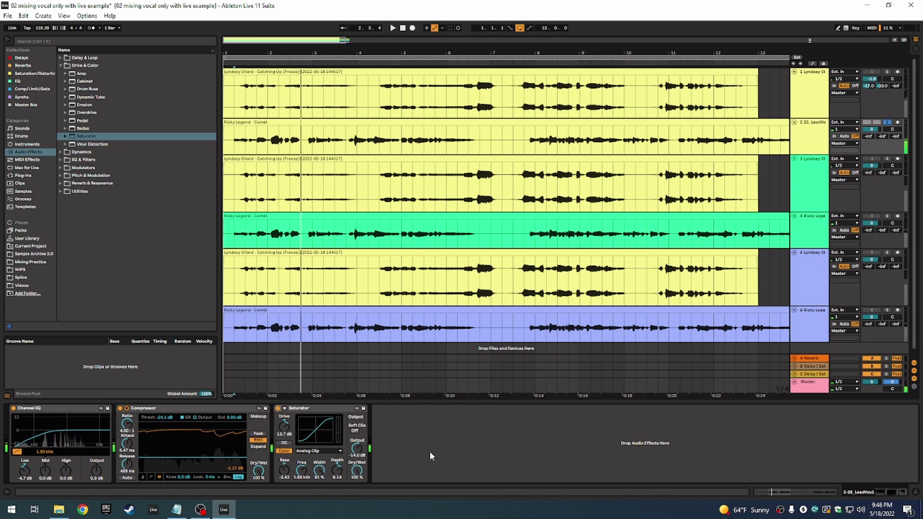
pyautogui.press('space')
pyautogui.press('space')
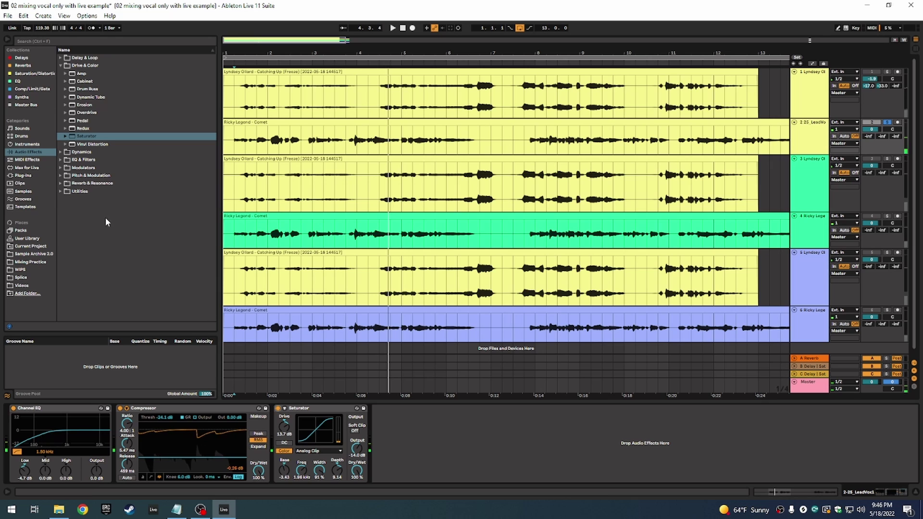
# Add Chorus-Ensemble after the Saturator and set rate 0.45 Hz, amount 48%, feedback 16%, warmth 2.2% and dry/wet 34%
pyautogui.click(61, 66)
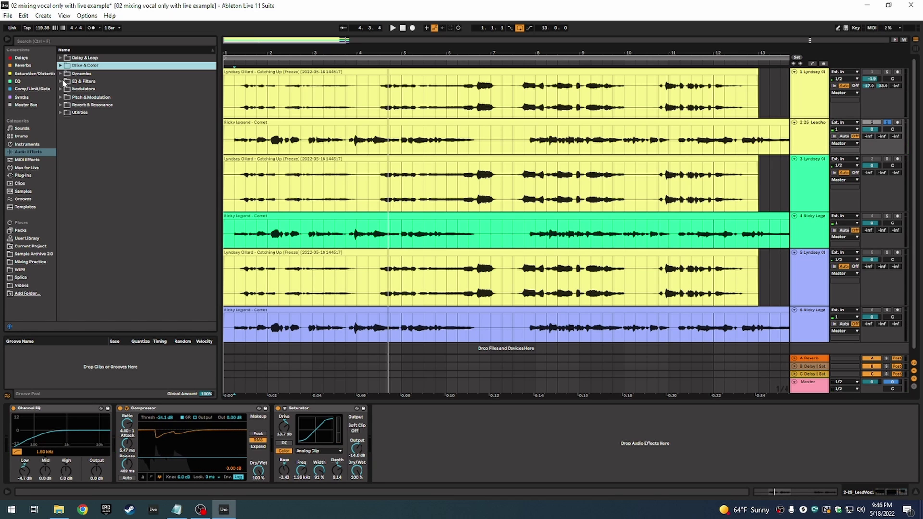
pyautogui.click(64, 97)
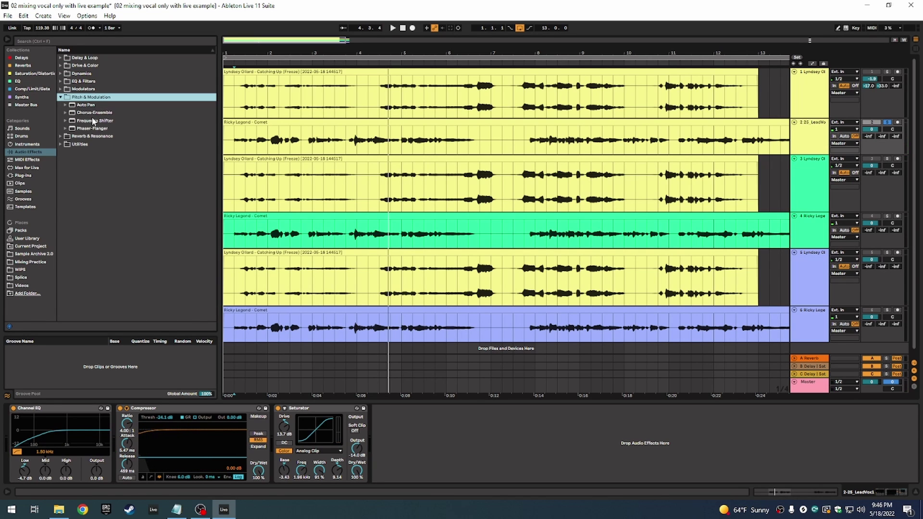
pyautogui.moveTo(94, 113); pyautogui.dragTo(450, 439)
pyautogui.moveTo(460, 473); pyautogui.dragTo(460, 442)
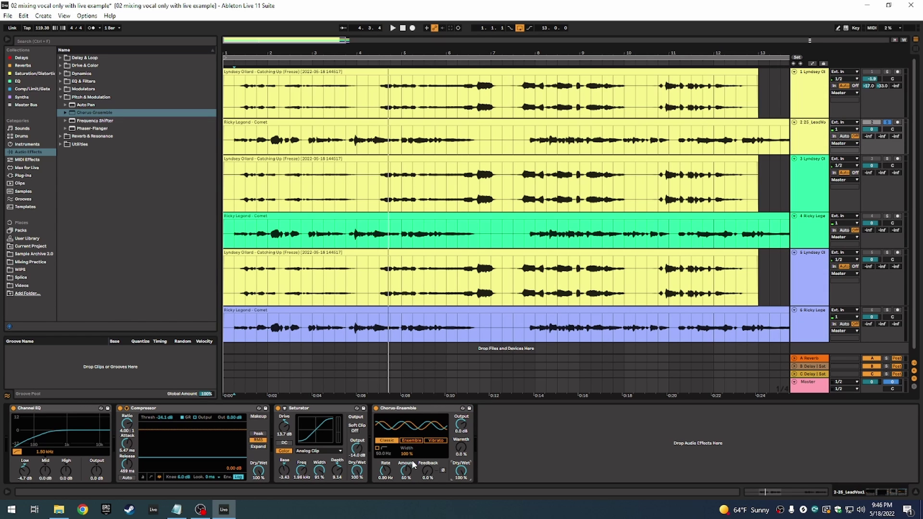
pyautogui.press('space')
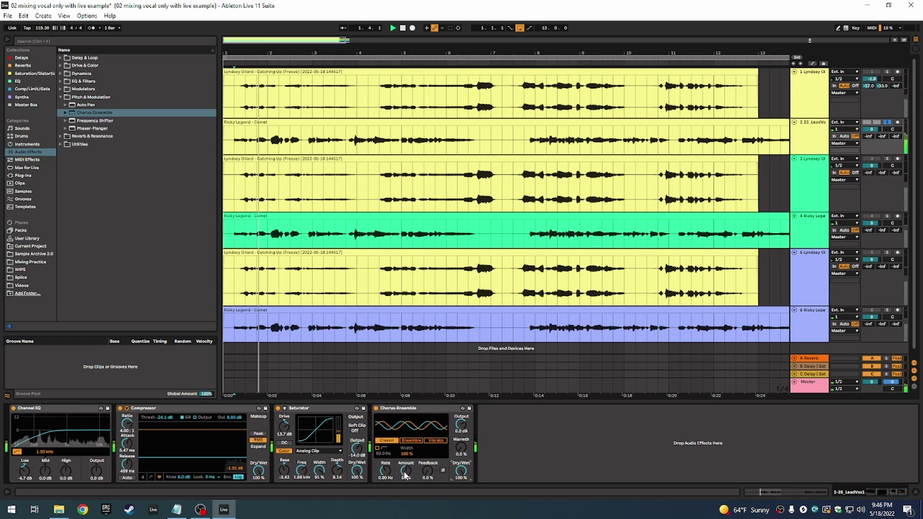
pyautogui.moveTo(407, 472); pyautogui.dragTo(461, 472)
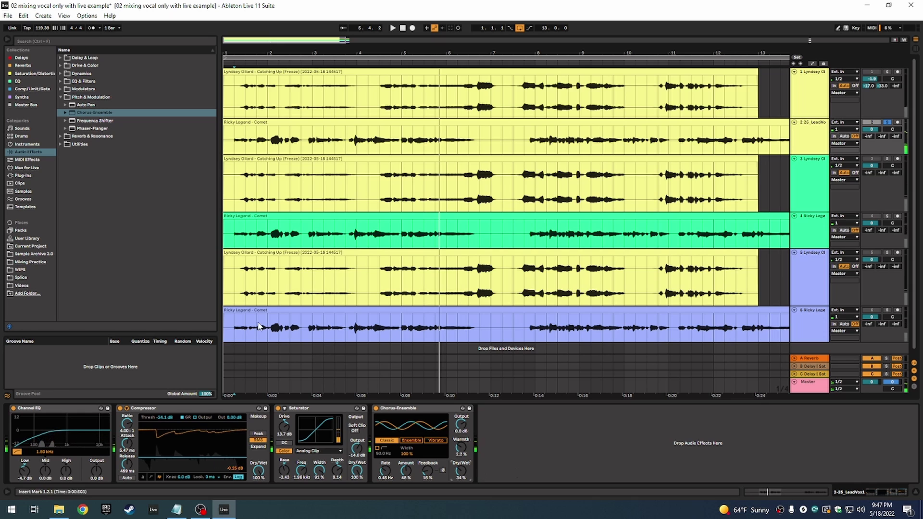
# Add Phaser-Flanger between the Compressor and the Saturator and switch it to Doubler mode
pyautogui.doubleClick(96, 128)
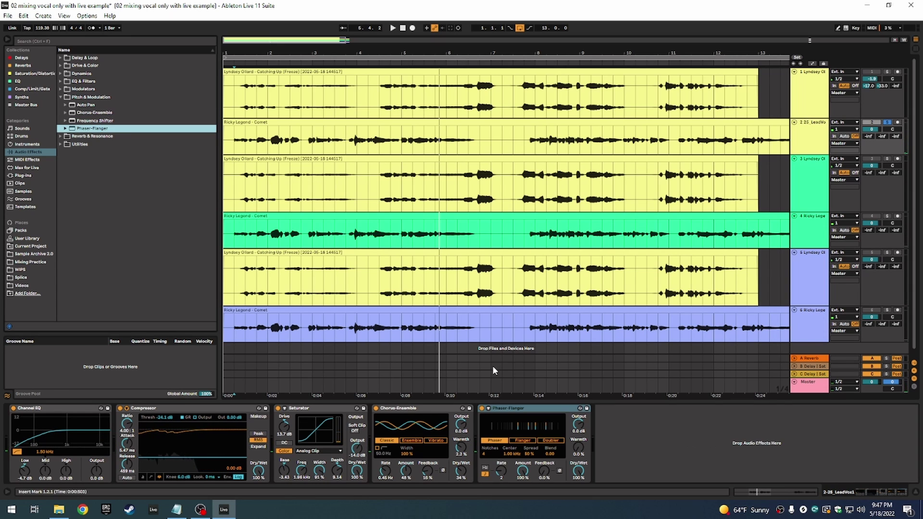
pyautogui.moveTo(521, 406); pyautogui.dragTo(304, 443)
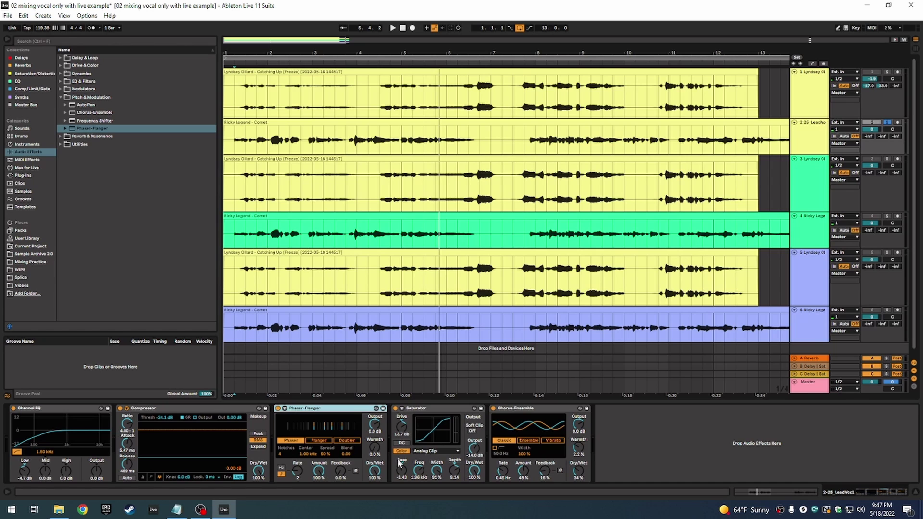
pyautogui.click(354, 440)
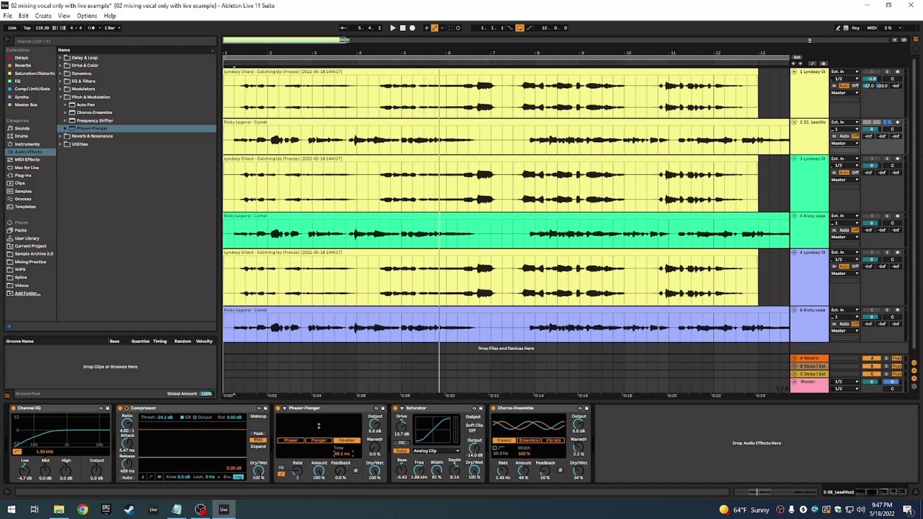
# Set the Doubler's time to 27.4 ms, feedback to 21%, warmth to 43%, rate to 3 and dry/wet to 21% during playback
pyautogui.press('space')
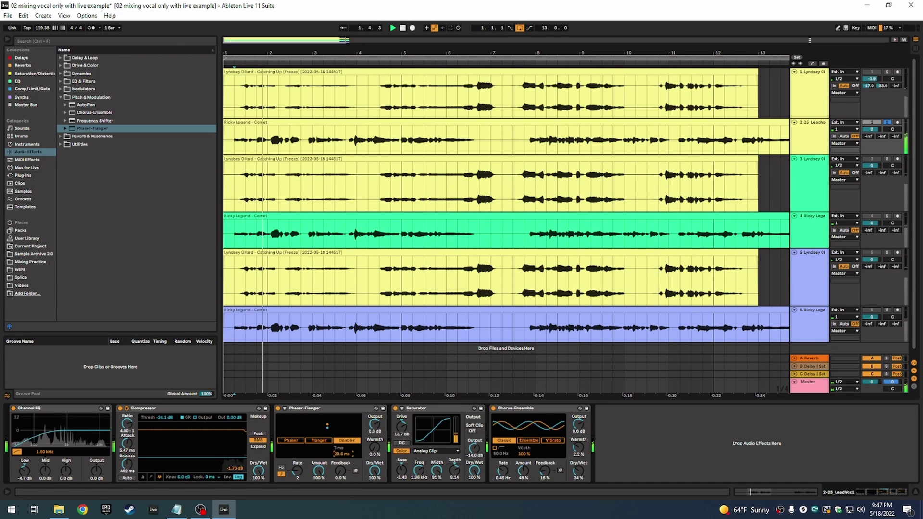
pyautogui.moveTo(340, 471); pyautogui.dragTo(341, 461)
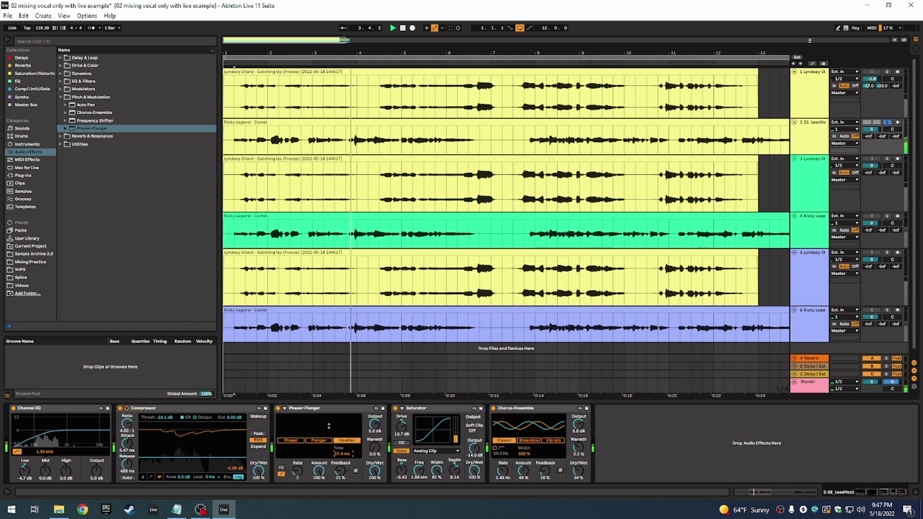
pyautogui.moveTo(343, 454); pyautogui.dragTo(347, 458)
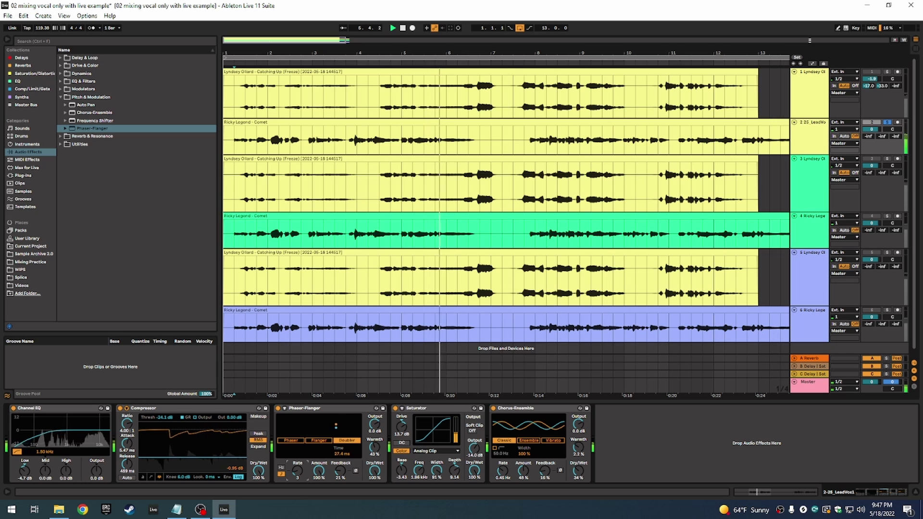
pyautogui.moveTo(291, 482); pyautogui.dragTo(291, 477)
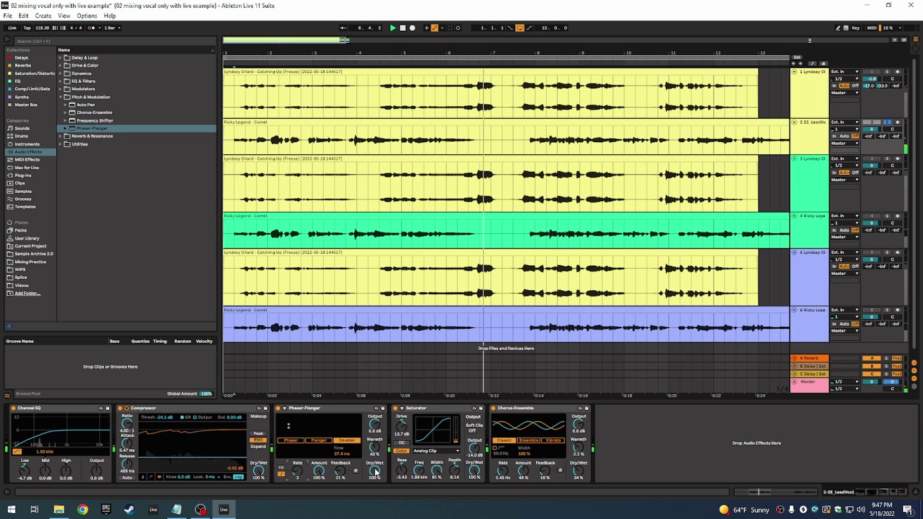
pyautogui.moveTo(374, 471); pyautogui.dragTo(375, 499)
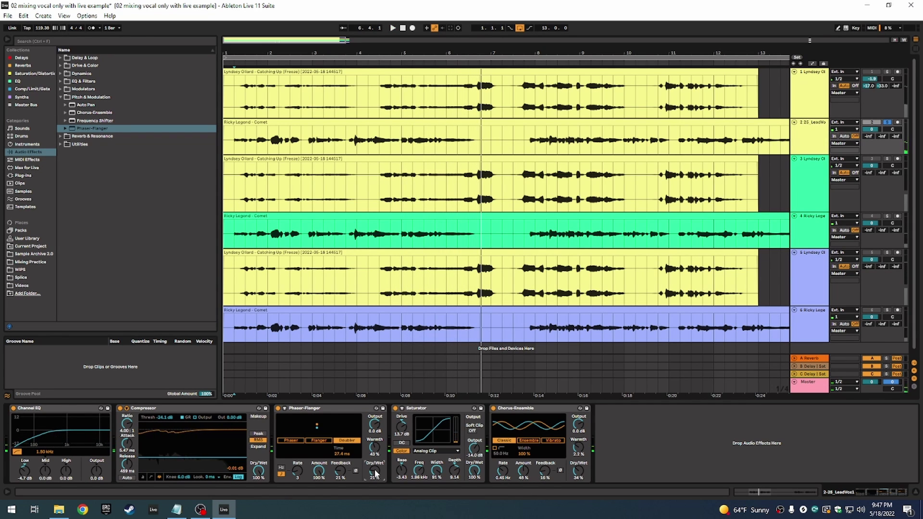
pyautogui.click(339, 408)
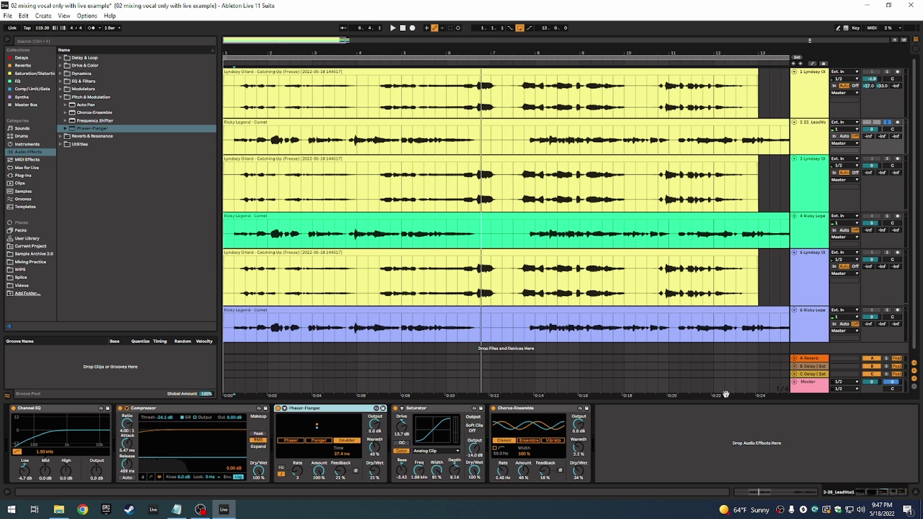
pyautogui.click(594, 423)
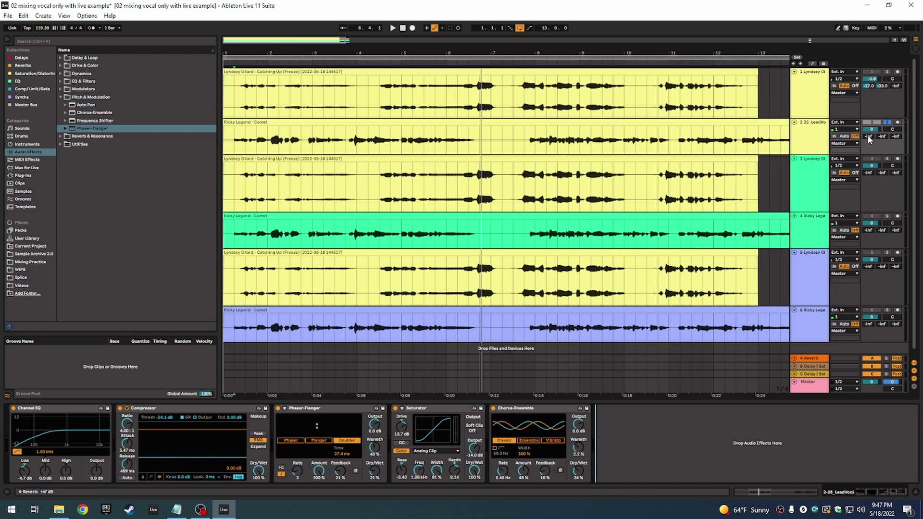
# Send the lead vocal to the A Reverb return at about -18.7 dB and try a low send level to the B Delay
pyautogui.press('space')
pyautogui.moveTo(869, 137); pyautogui.dragTo(870, 128)
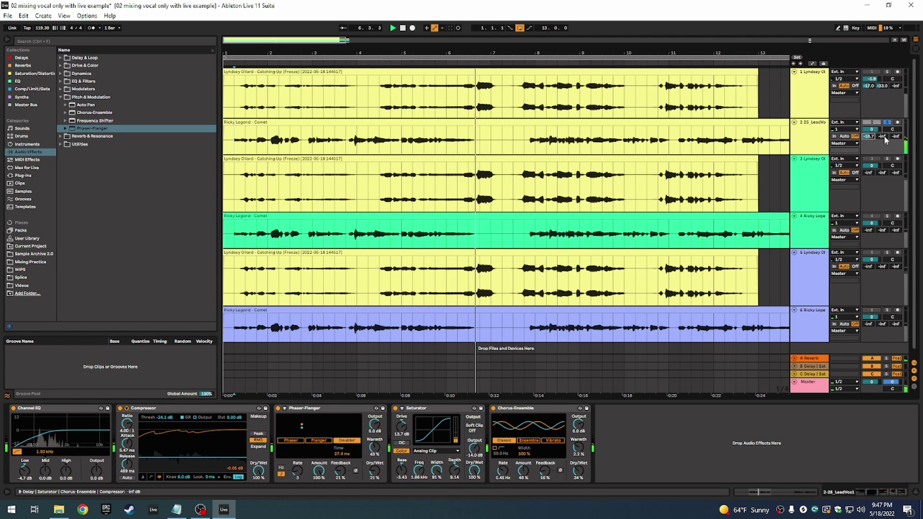
pyautogui.moveTo(884, 135)
pyautogui.mouseDown()
pyautogui.moveTo(885, 126)
pyautogui.moveTo(885, 140)
pyautogui.mouseUp()
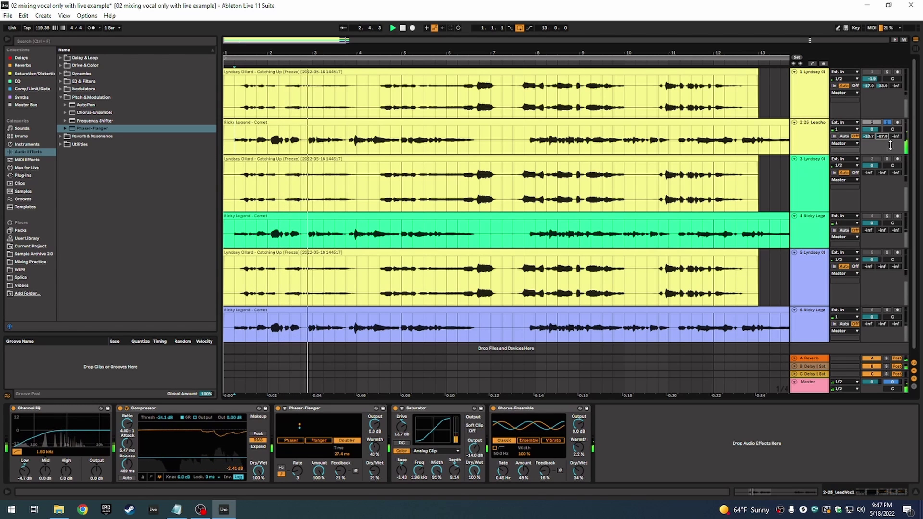
# Show the C Delay return's effects and set the lead vocal's send to it to -32.0 dB during playback
pyautogui.click(835, 373)
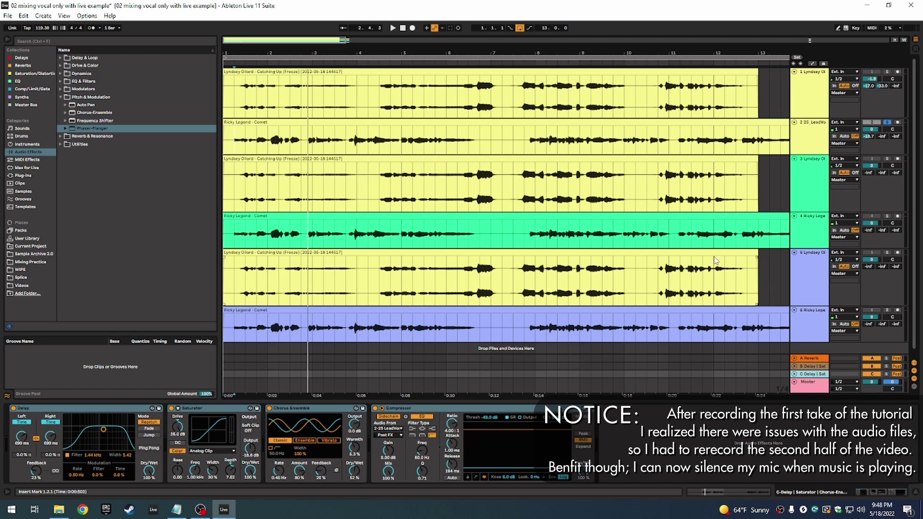
pyautogui.click(896, 137)
pyautogui.press('space')
pyautogui.moveTo(895, 137); pyautogui.dragTo(895, 130)
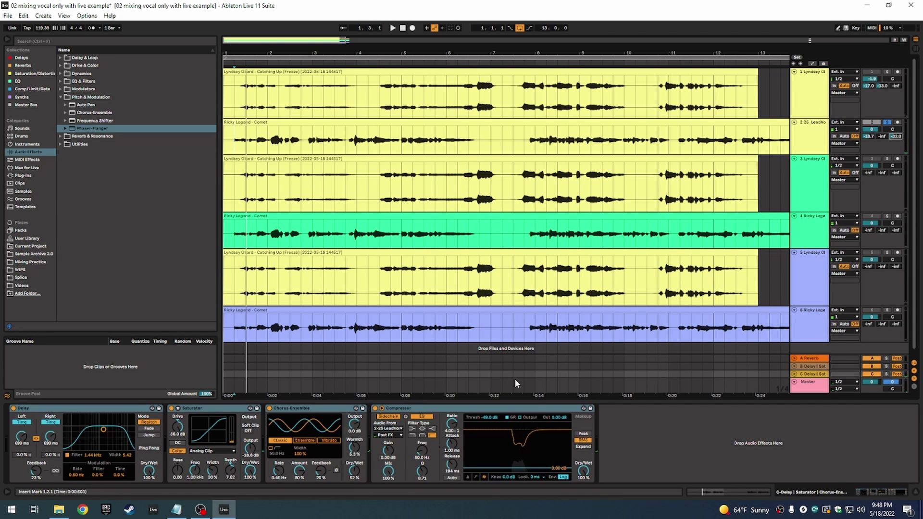
pyautogui.press('space')
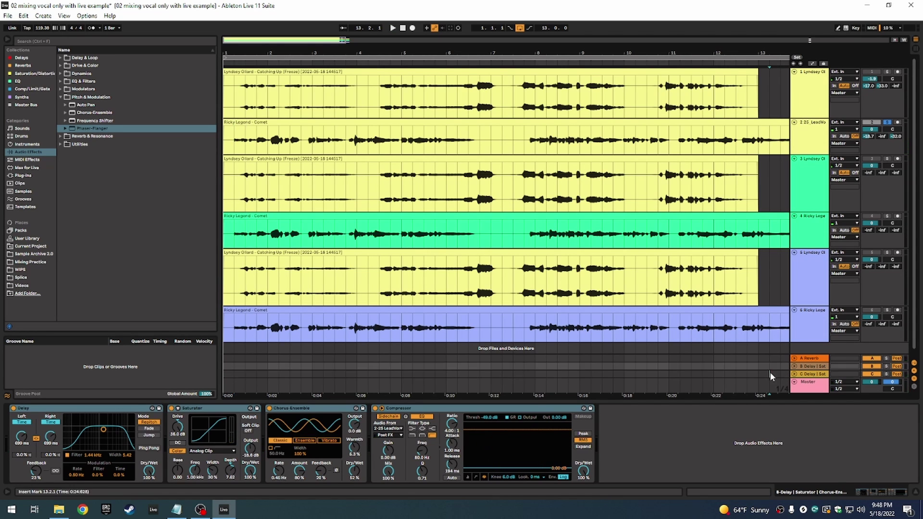
# Choose the 2-25 LeadVox1 track as the sidechain source of the Compressor on the C Delay return
pyautogui.click(770, 372)
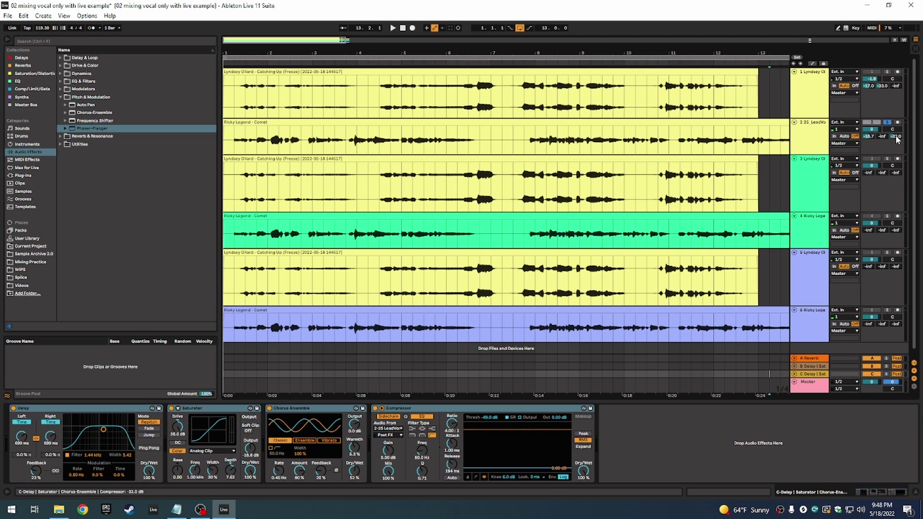
pyautogui.click(397, 429)
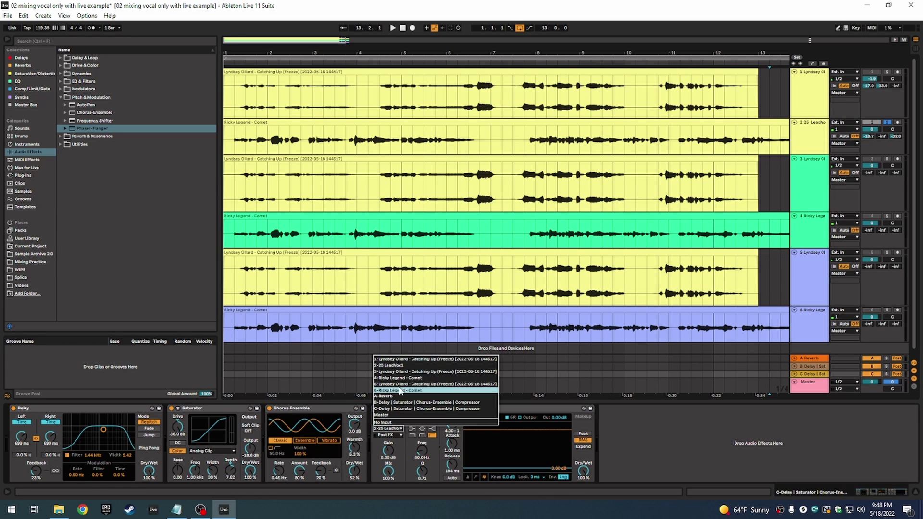
pyautogui.click(400, 366)
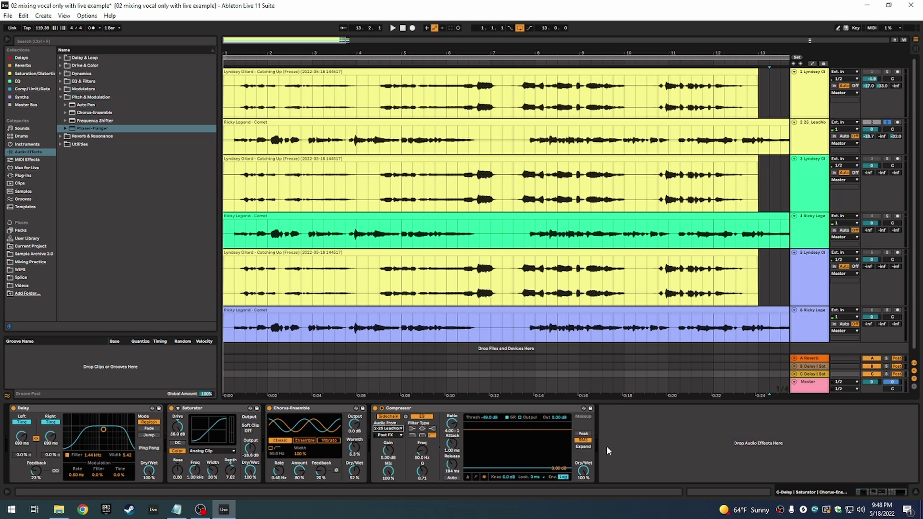
# Keep 2-25 LeadVox1 as the C Delay Compressor's sidechain source and set the lead vocal's send to that return to -30.5 dB during playback
pyautogui.click(388, 430)
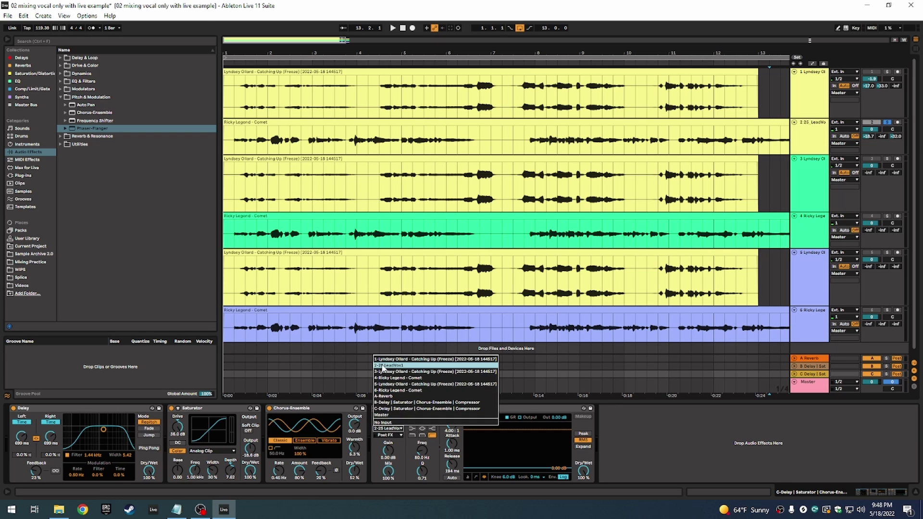
pyautogui.click(396, 411)
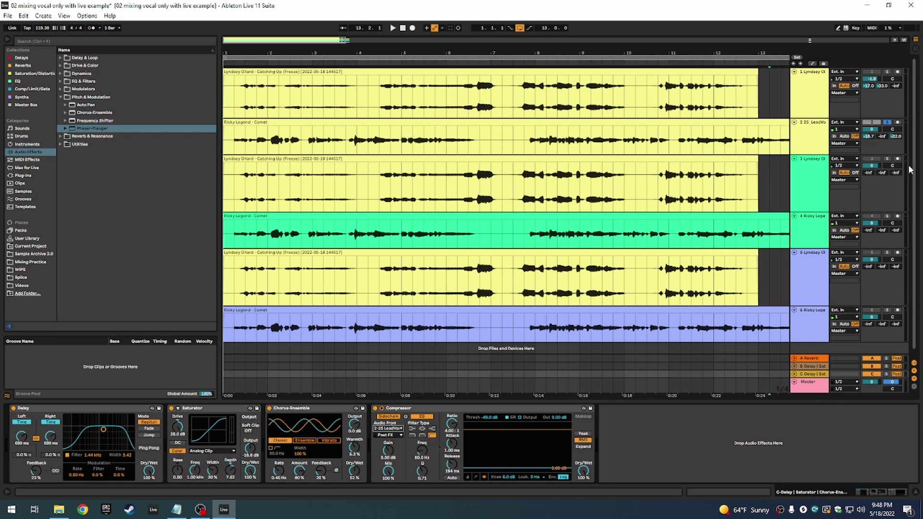
pyautogui.press('space')
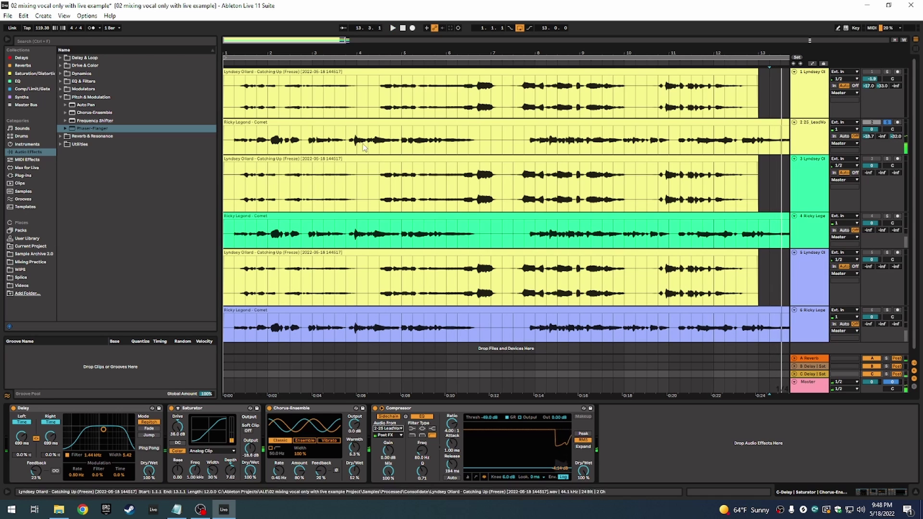
pyautogui.click(260, 120)
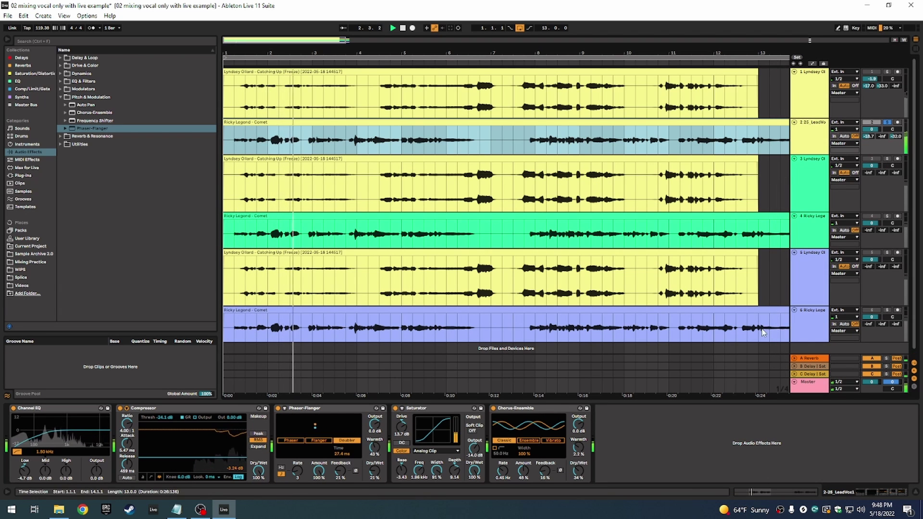
pyautogui.moveTo(897, 140); pyautogui.dragTo(897, 144)
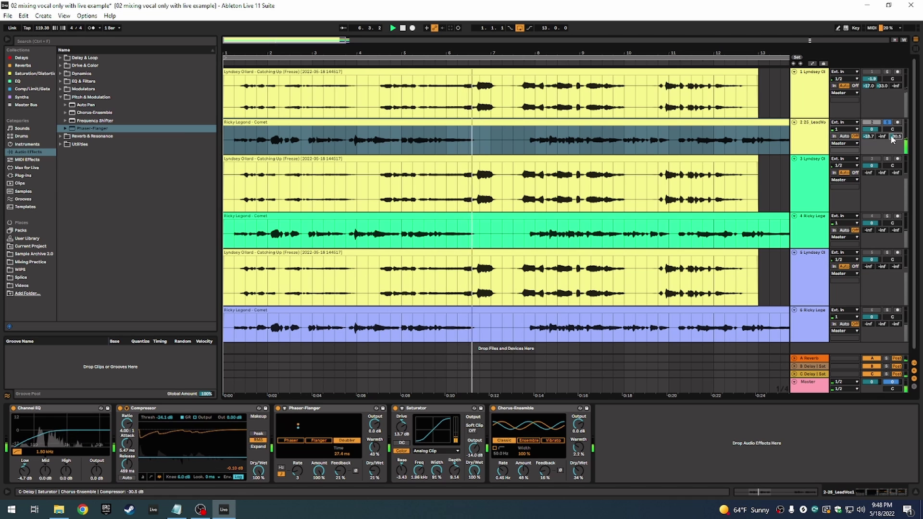
pyautogui.moveTo(327, 42); pyautogui.dragTo(327, 39)
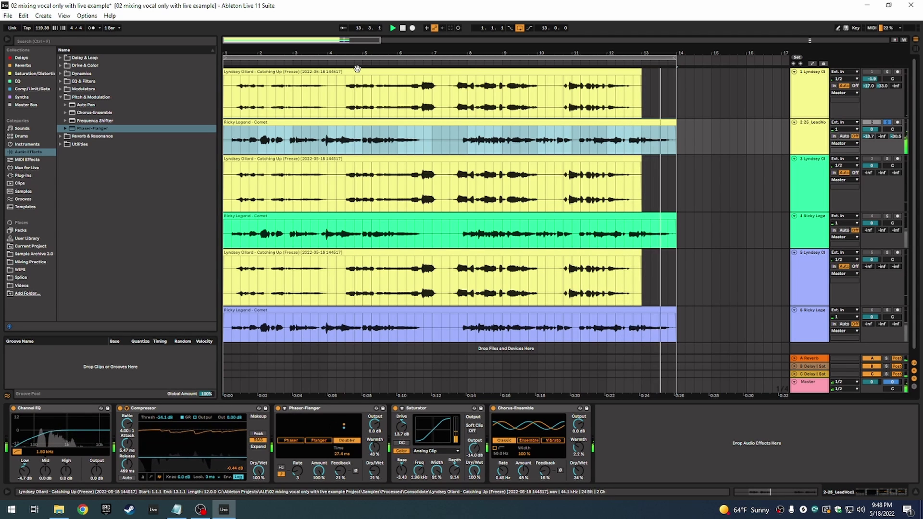
pyautogui.press('space')
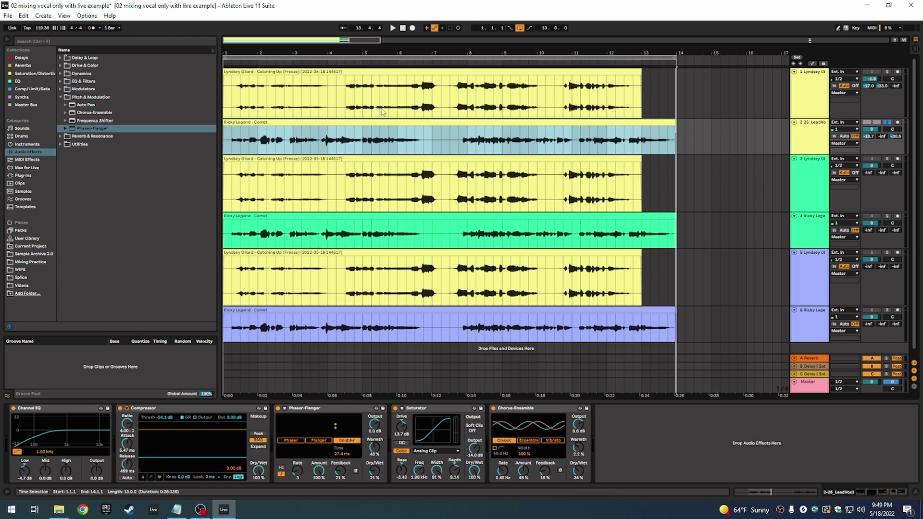
# Take the lead vocal on track 2 out of solo and place the insert marker near the start of track 3
pyautogui.click(406, 141)
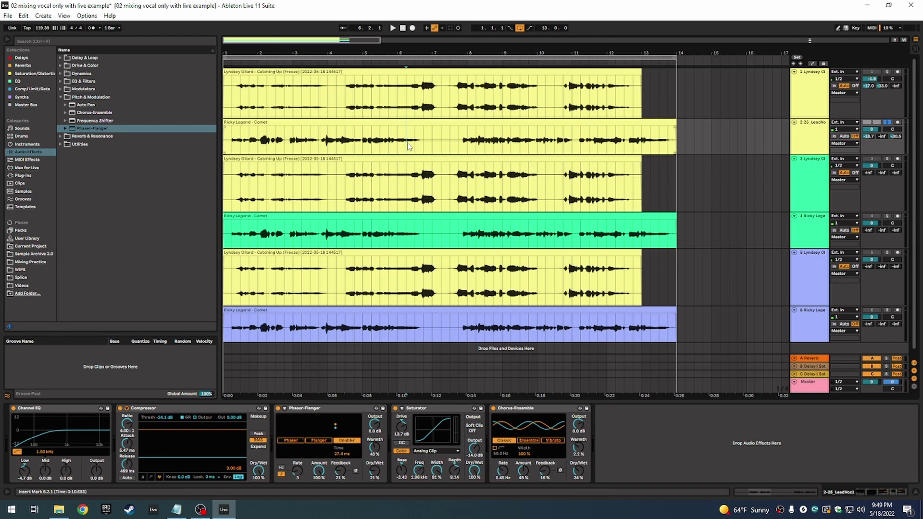
pyautogui.click(416, 135)
pyautogui.click(420, 111)
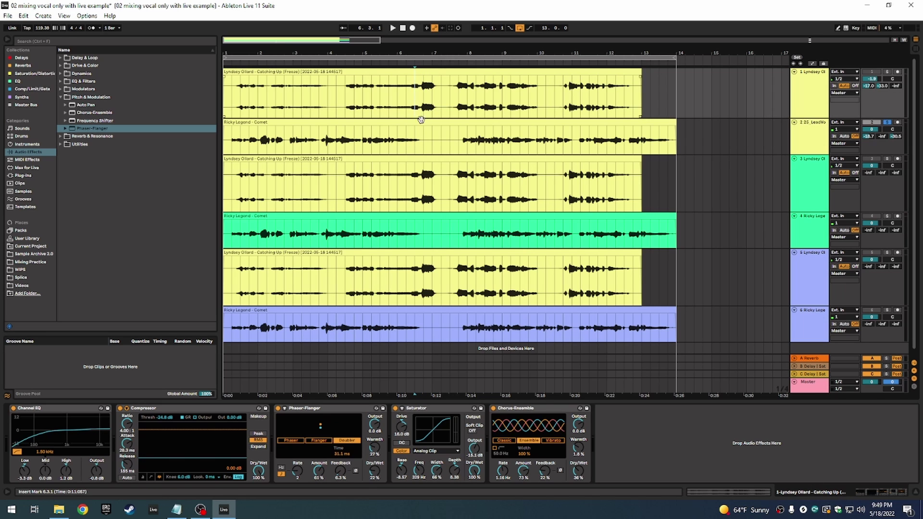
pyautogui.click(426, 140)
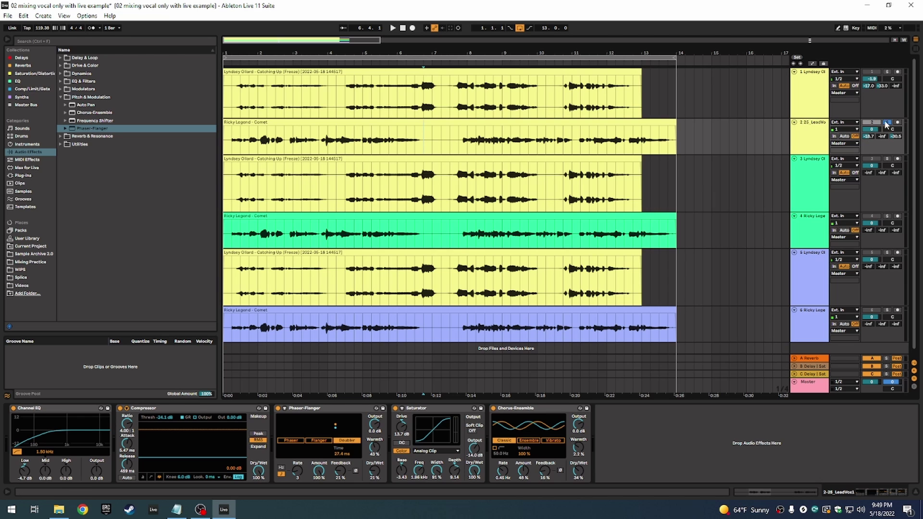
pyautogui.click(754, 184)
pyautogui.click(236, 208)
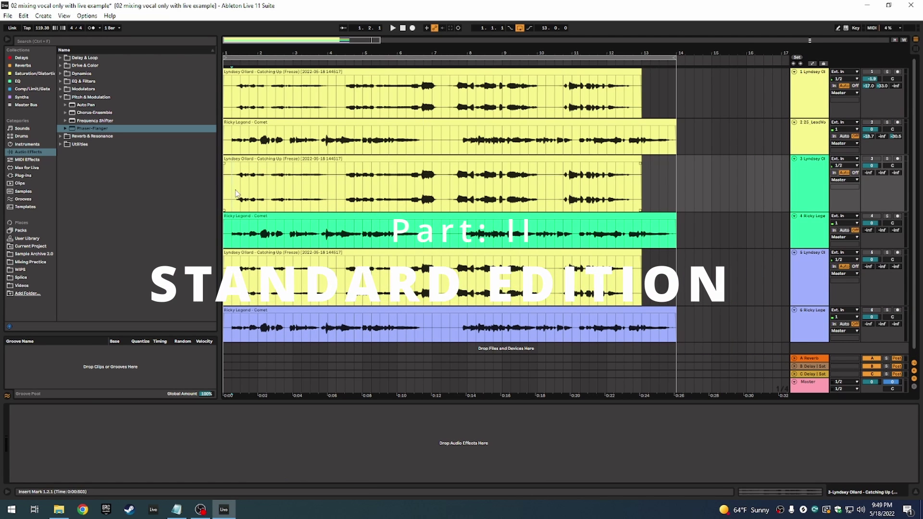
# Copy all five effects, from Channel EQ to Chorus-Ensemble, from track 1 onto track 3
pyautogui.click(60, 97)
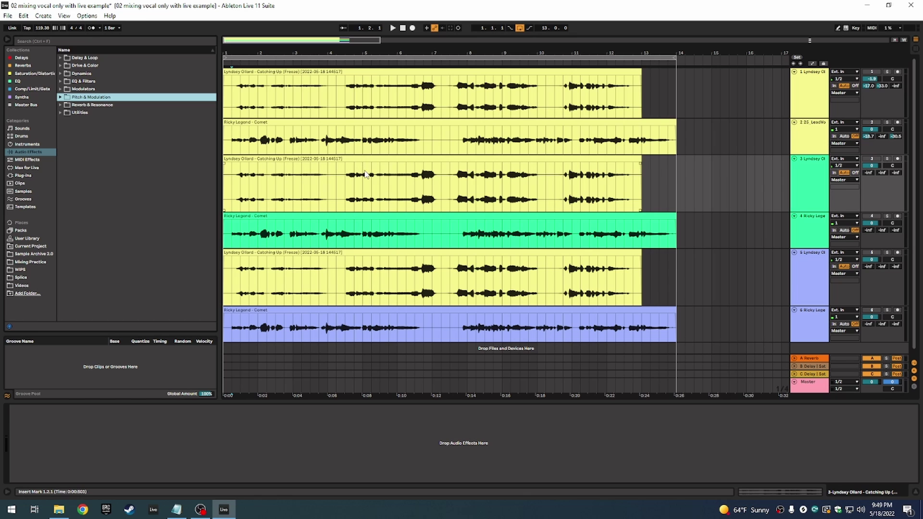
pyautogui.click(352, 184)
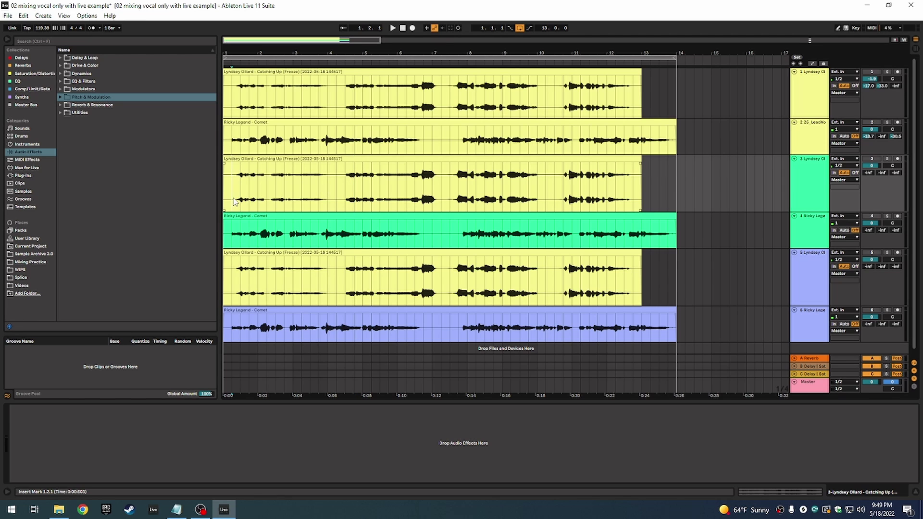
pyautogui.click(275, 116)
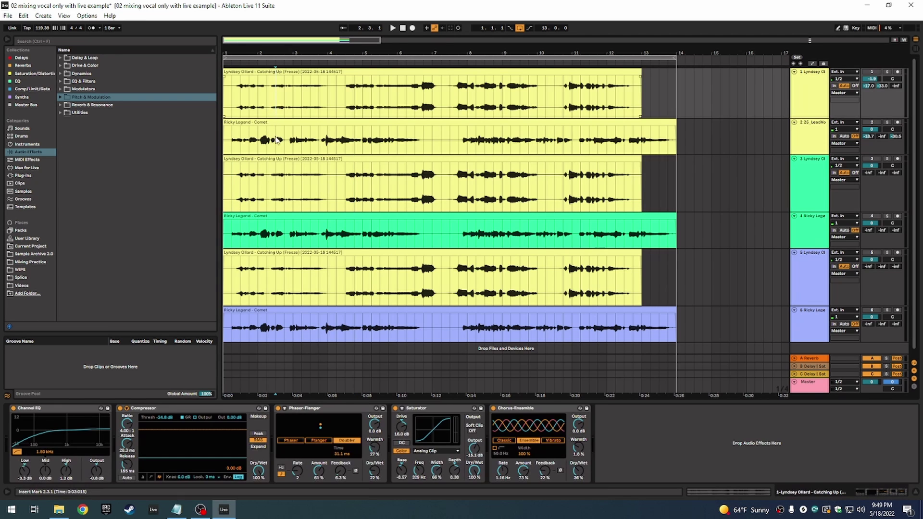
pyautogui.click(79, 408)
pyautogui.keyDown('shift'); pyautogui.click(517, 410); pyautogui.keyUp('shift')
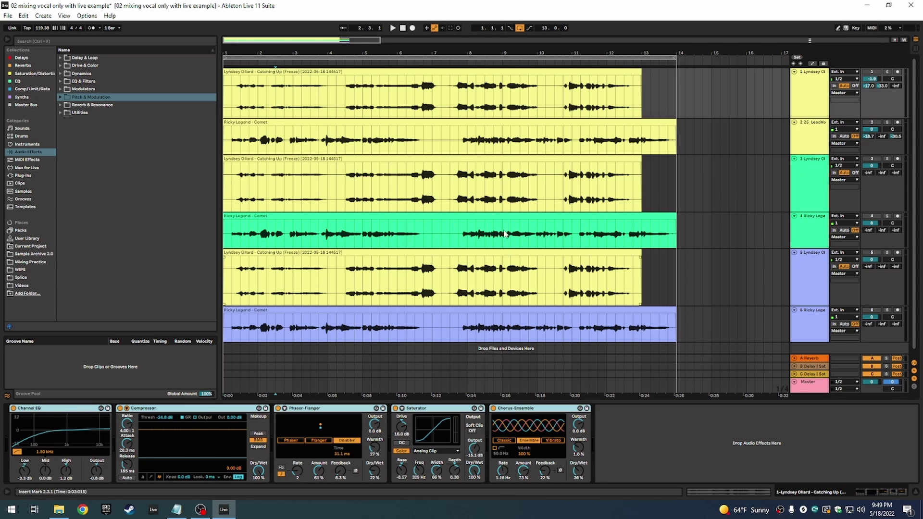
pyautogui.click(468, 201)
pyautogui.hotkey('ctrl', 'v')
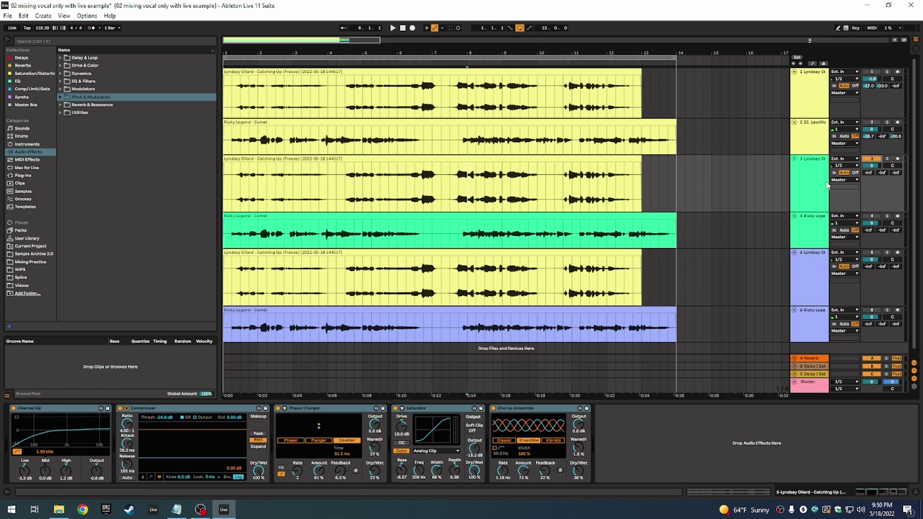
# Replace the Channel EQ on track 3 with an EQ Eight placed before the Compressor
pyautogui.click(74, 409)
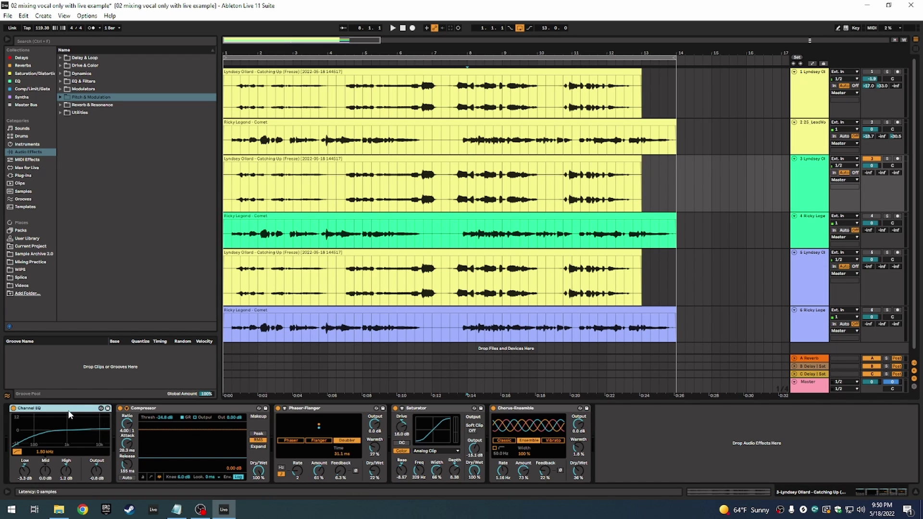
pyautogui.press('Delete')
pyautogui.click(61, 81)
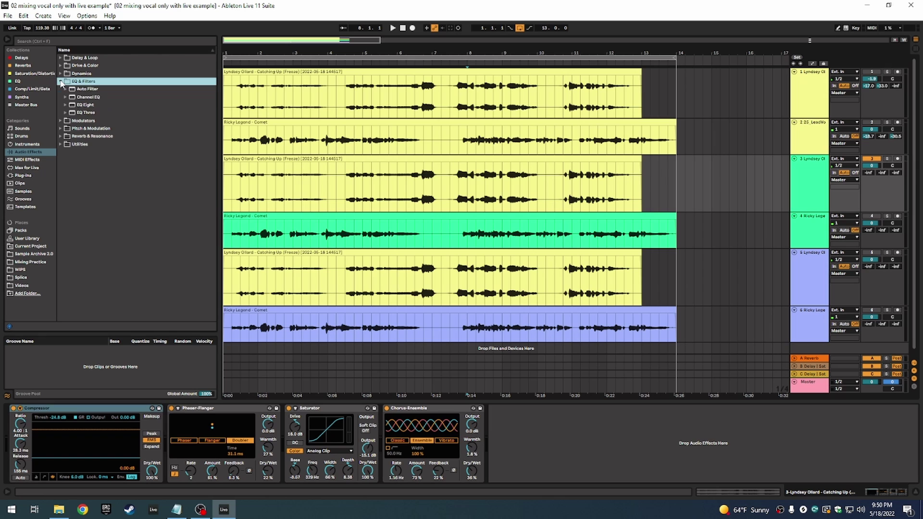
pyautogui.moveTo(88, 105); pyautogui.dragTo(39, 425)
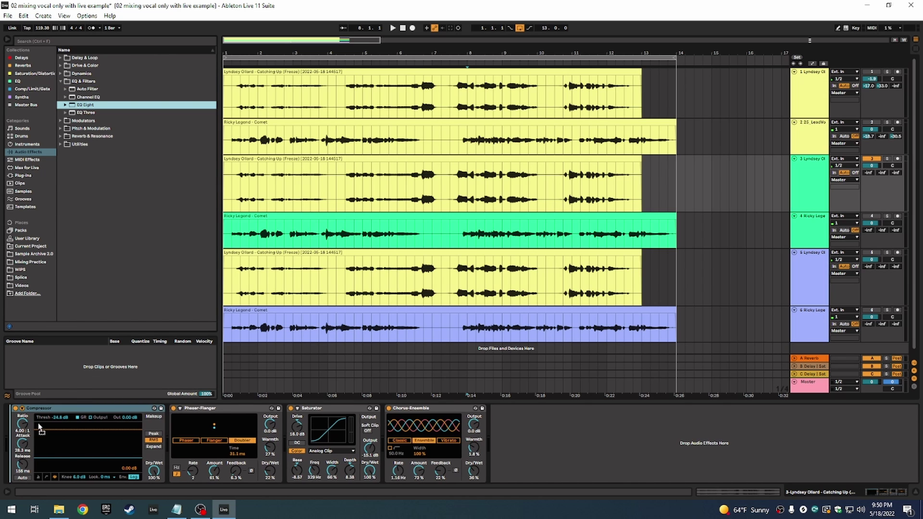
# Solo track 3 and play its section from 4.2.1 to 7.2.3 as a loop
pyautogui.click(887, 159)
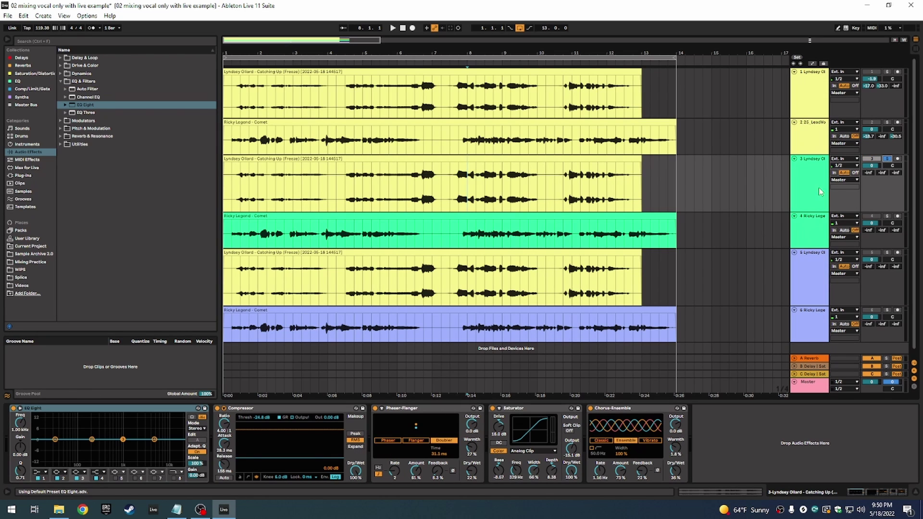
pyautogui.moveTo(249, 41); pyautogui.dragTo(251, 89)
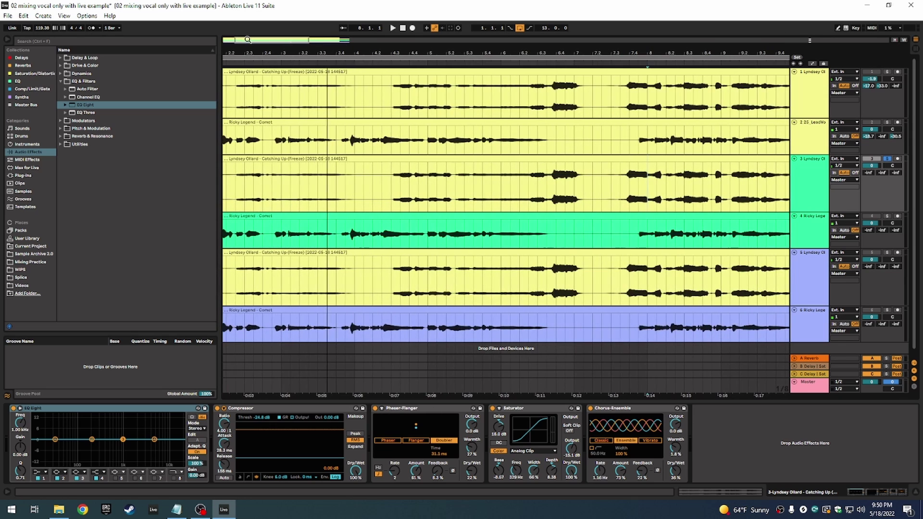
pyautogui.moveTo(390, 193)
pyautogui.mouseDown()
pyautogui.moveTo(598, 199)
pyautogui.moveTo(373, 198)
pyautogui.mouseUp()
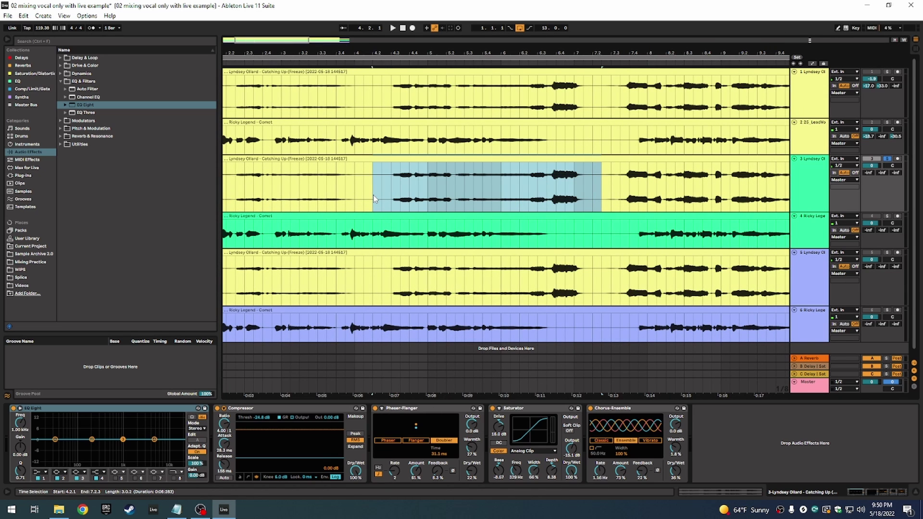
pyautogui.hotkey('ctrl', 'l')
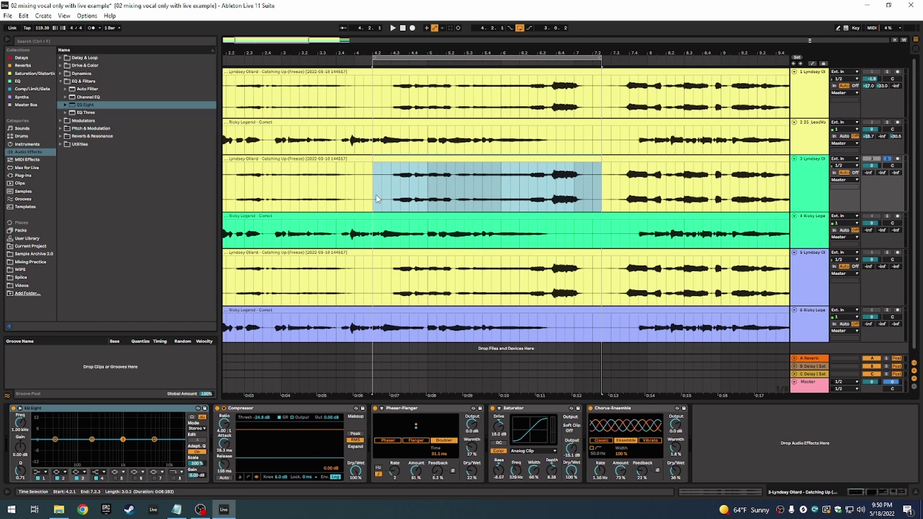
pyautogui.press('space')
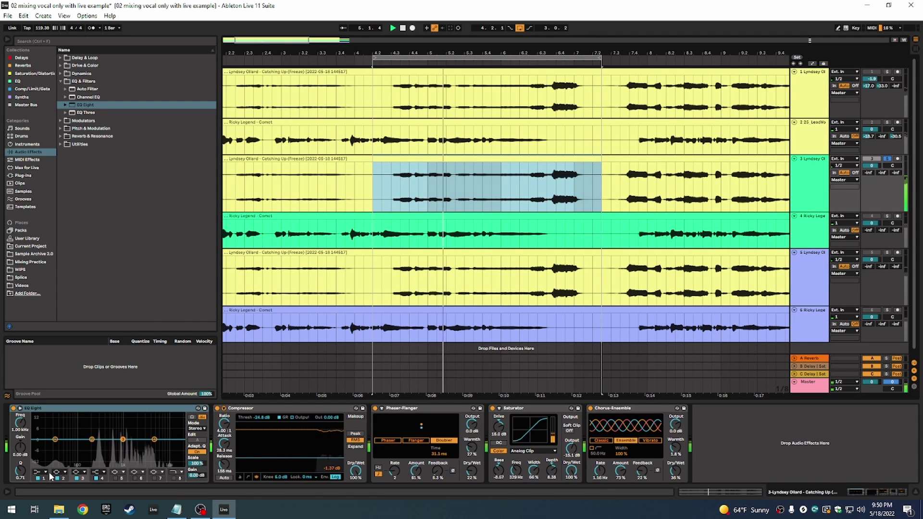
# Shape a low cut with EQ Eight's first band at about 52.7 Hz and play the loop
pyautogui.moveTo(56, 440); pyautogui.dragTo(63, 454)
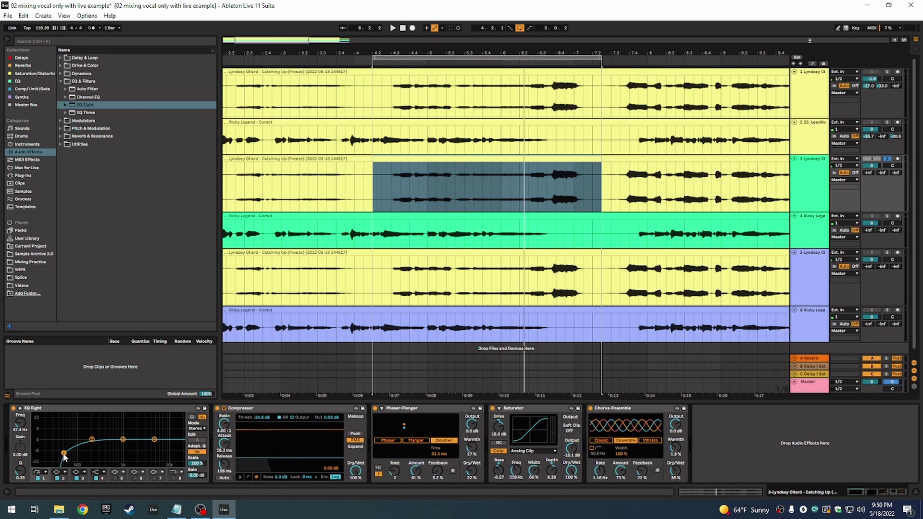
pyautogui.moveTo(63, 453); pyautogui.dragTo(66, 451)
pyautogui.press('space')
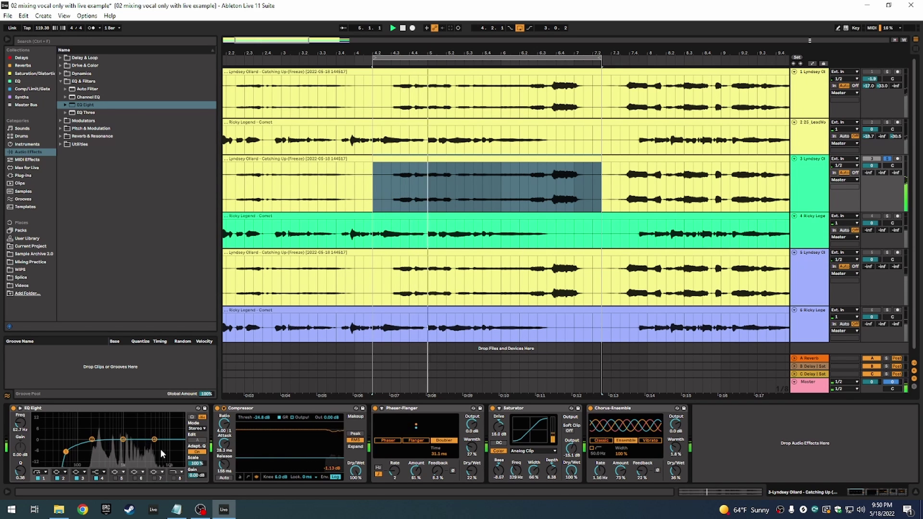
# Move EQ Eight's third band to about 408 Hz with a gain of -2.30 dB and listen to the loop
pyautogui.moveTo(123, 440); pyautogui.dragTo(105, 443)
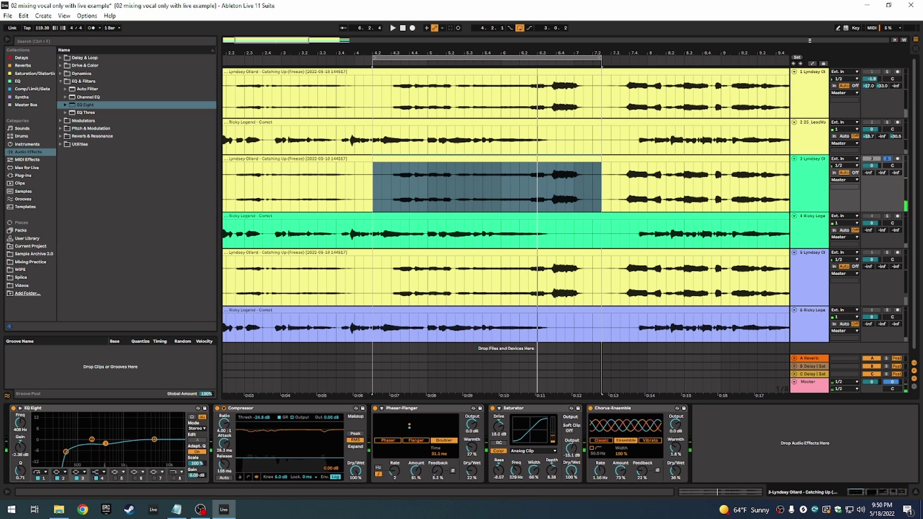
pyautogui.press('space')
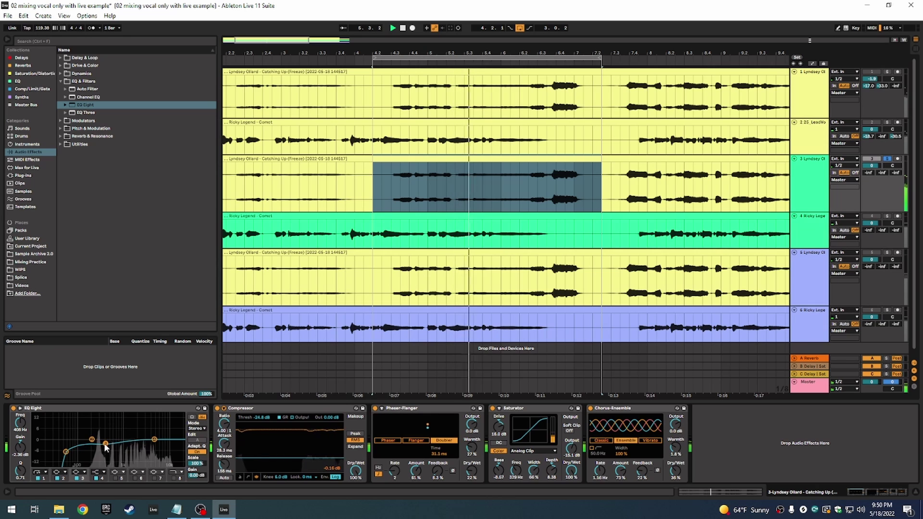
pyautogui.press('space')
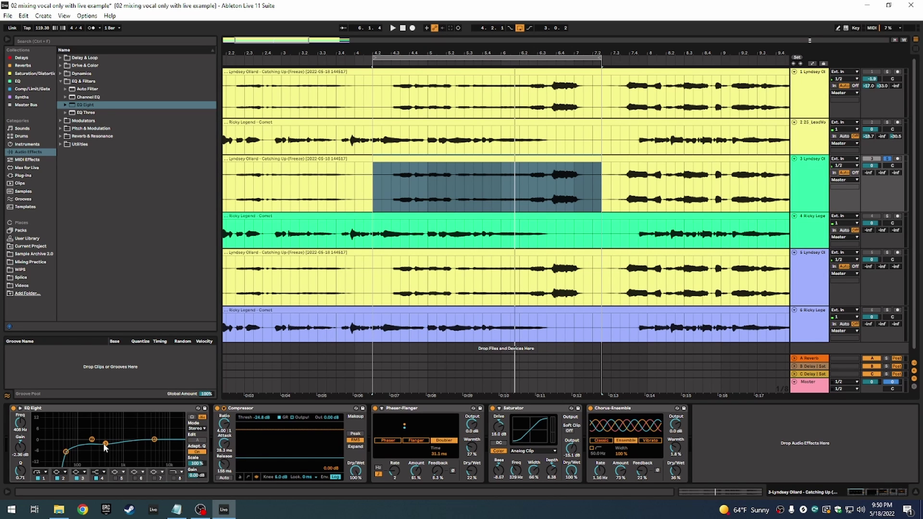
pyautogui.press('space')
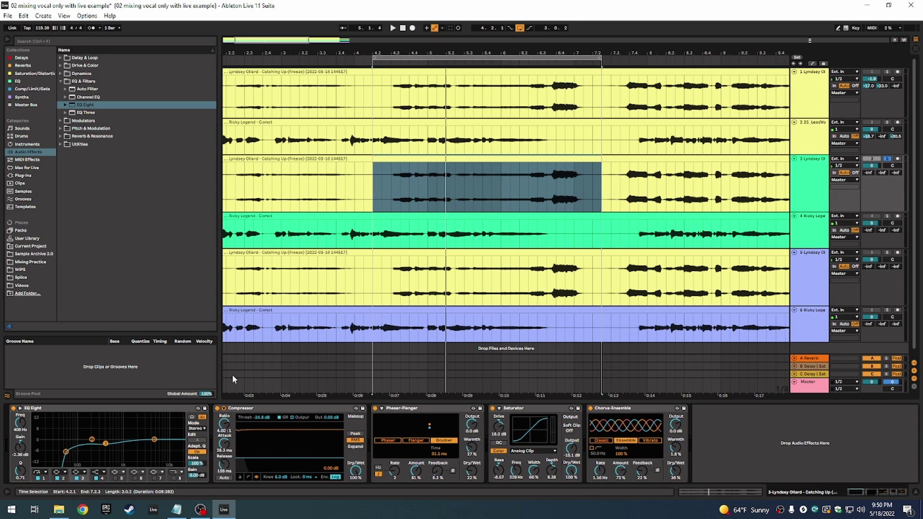
# Set track 3's sends to -17.0 dB for A Reverb and -33.0 dB for B Delay, and play it unsoloed from 1.2.1
pyautogui.moveTo(286, 38); pyautogui.dragTo(371, 157)
pyautogui.click(370, 194)
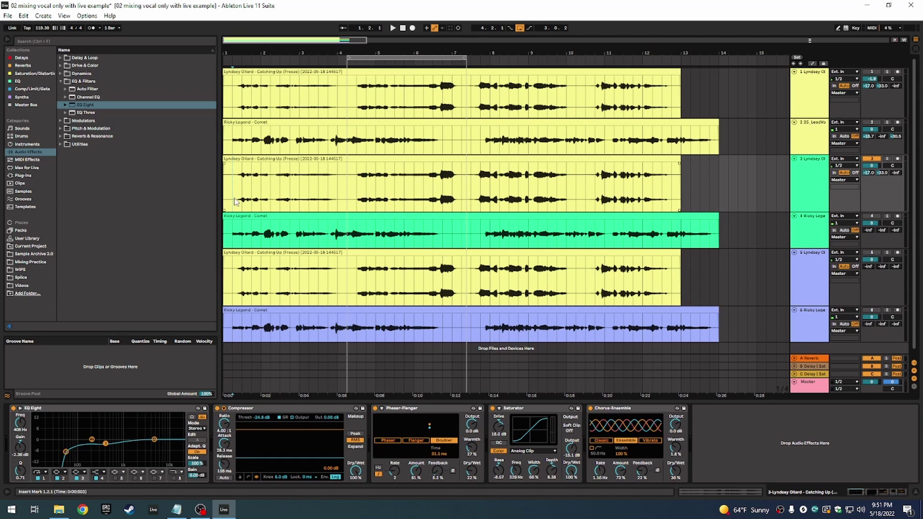
pyautogui.press('space')
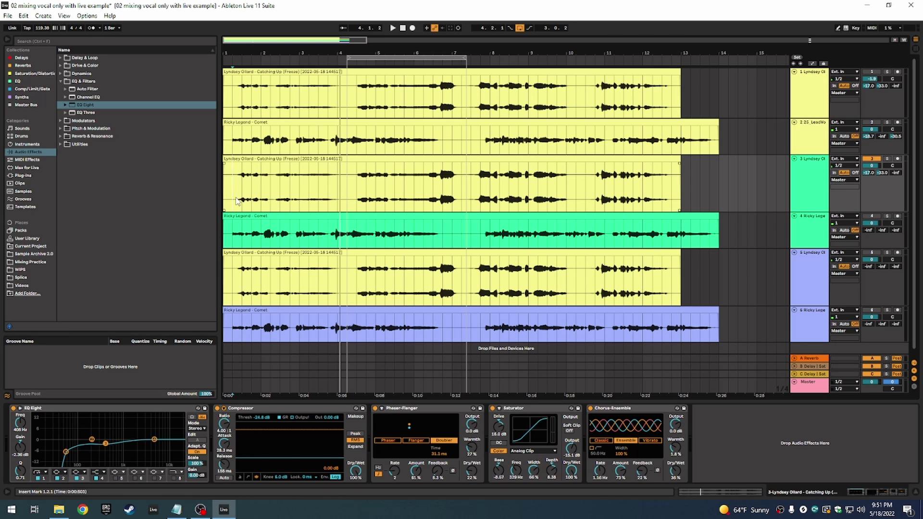
# Insert a Dynamic Tube followed by an Overdrive between the Phaser-Flanger and the Saturator on track 3
pyautogui.click(62, 74)
pyautogui.click(60, 66)
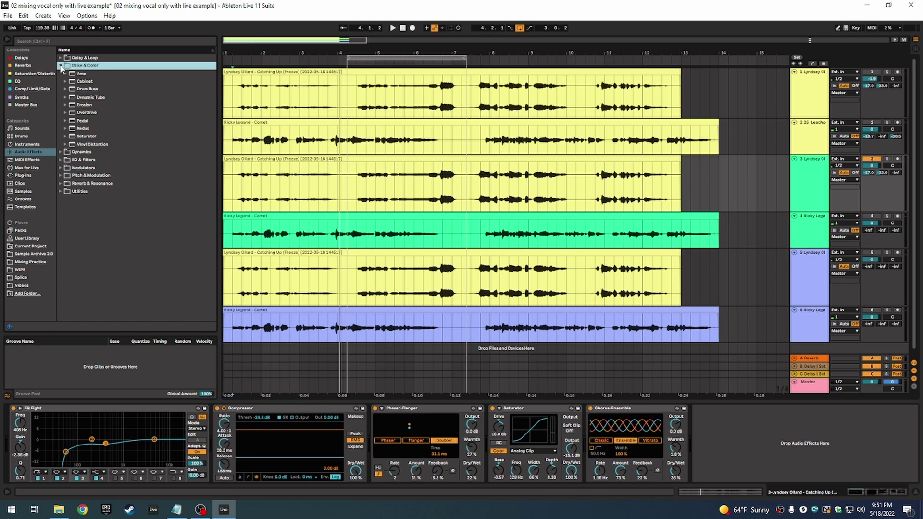
pyautogui.moveTo(87, 113); pyautogui.dragTo(490, 433)
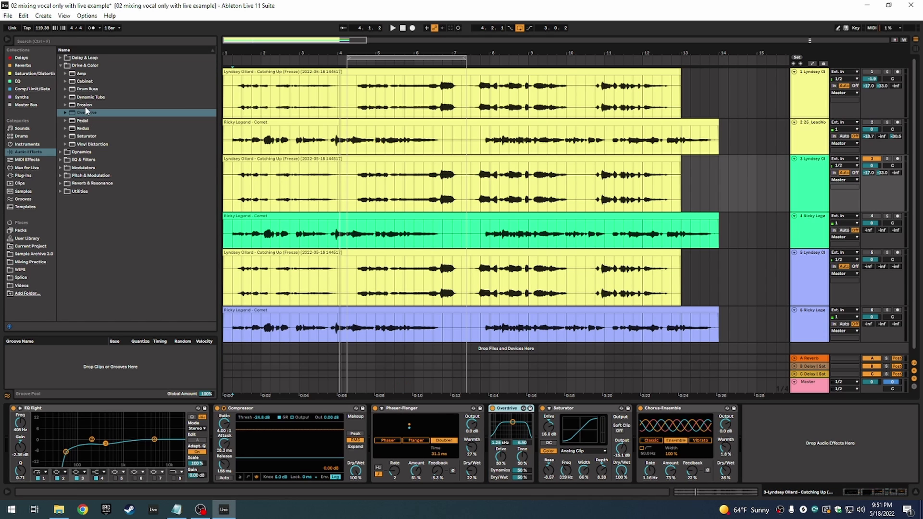
pyautogui.moveTo(88, 97); pyautogui.dragTo(456, 442)
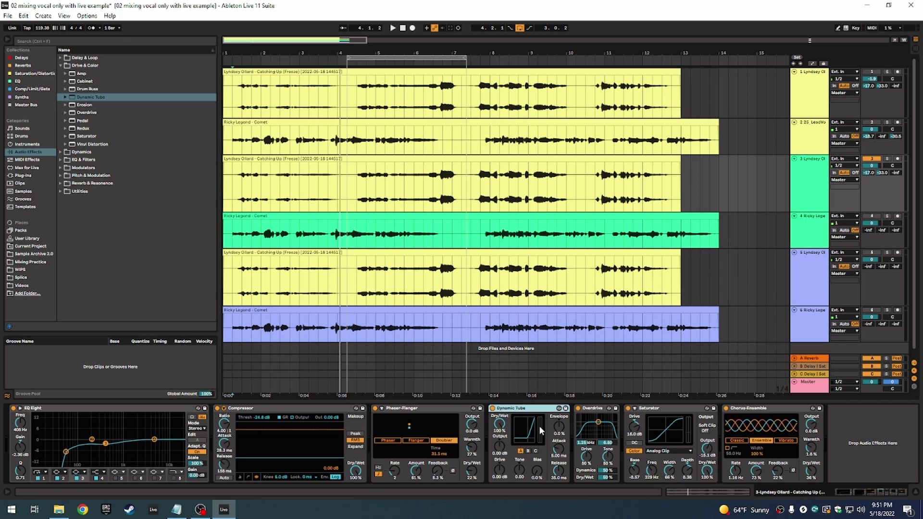
# Turn off the Overdrive on track 3 and play the loop from 4.2.1
pyautogui.click(598, 409)
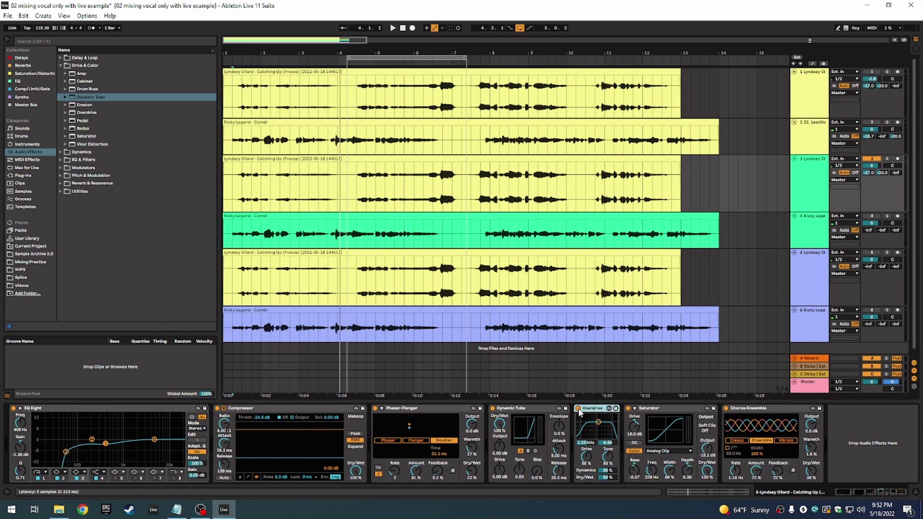
pyautogui.press('space')
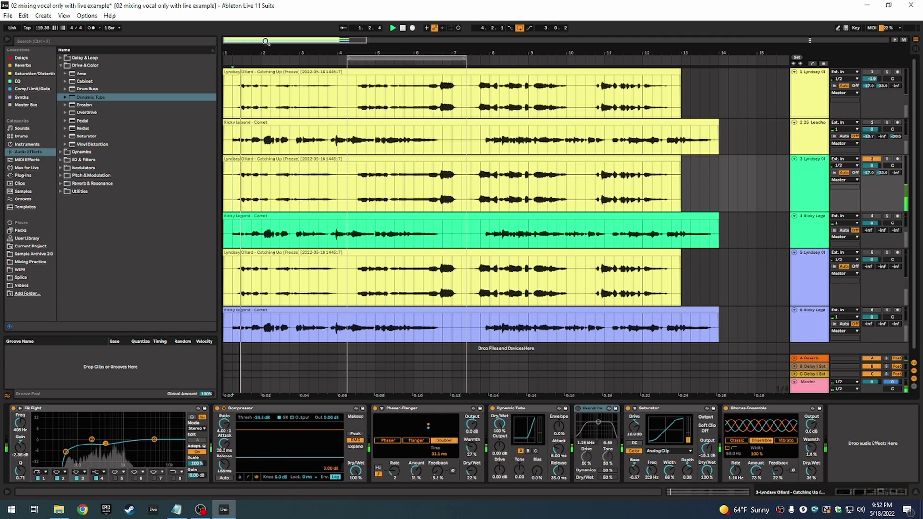
pyautogui.press('+')
pyautogui.press('+')
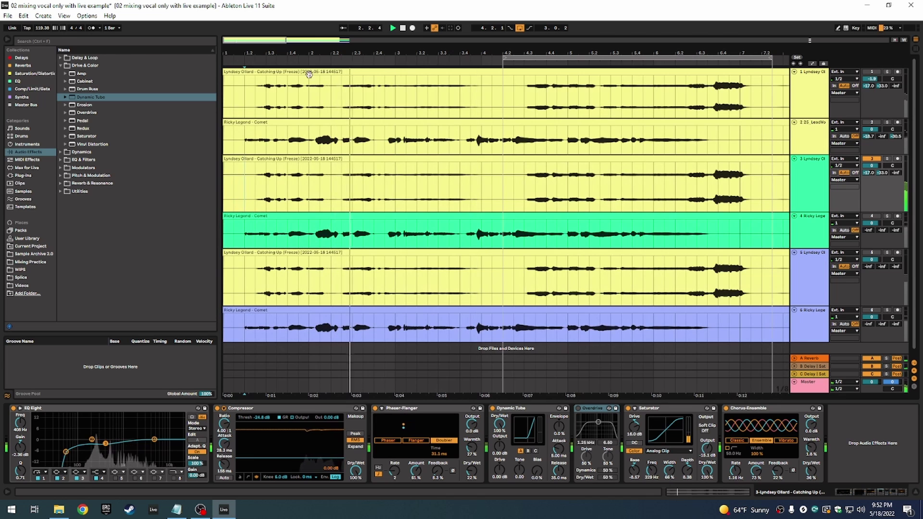
pyautogui.click(515, 190)
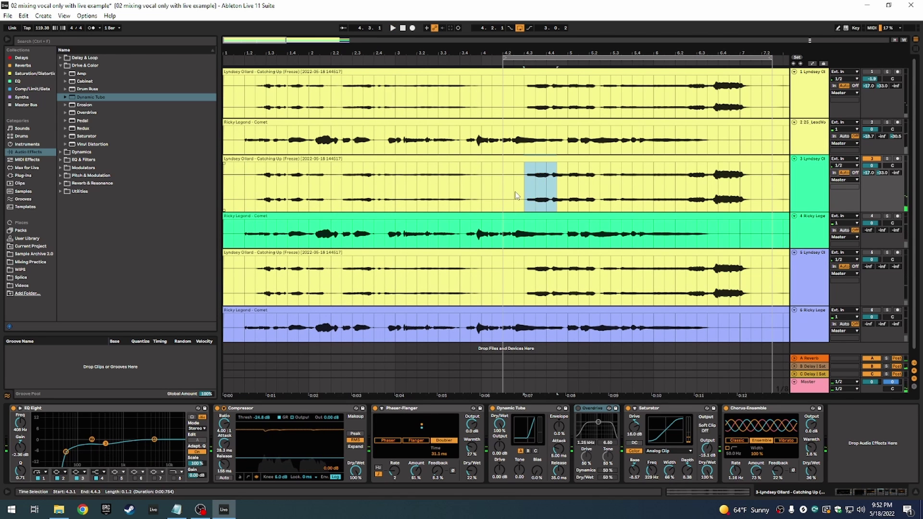
pyautogui.press('space')
pyautogui.click(515, 142)
pyautogui.click(271, 39)
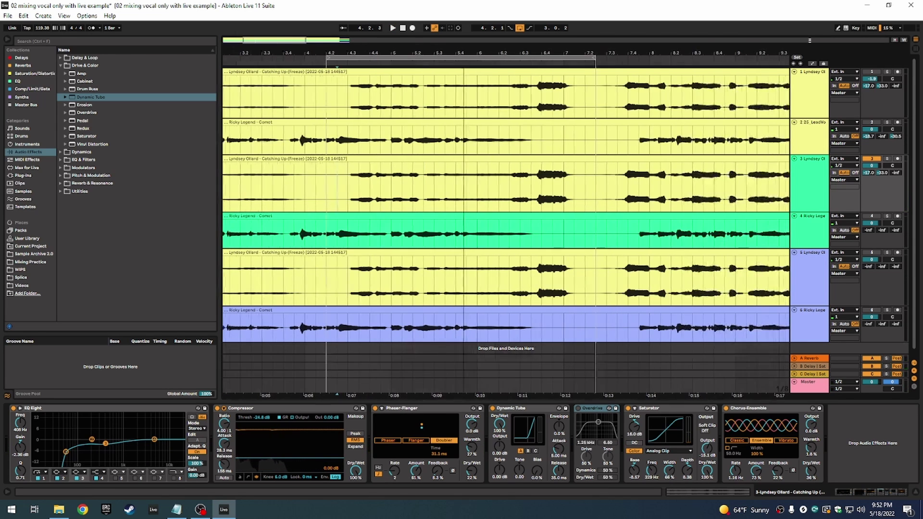
pyautogui.press('space')
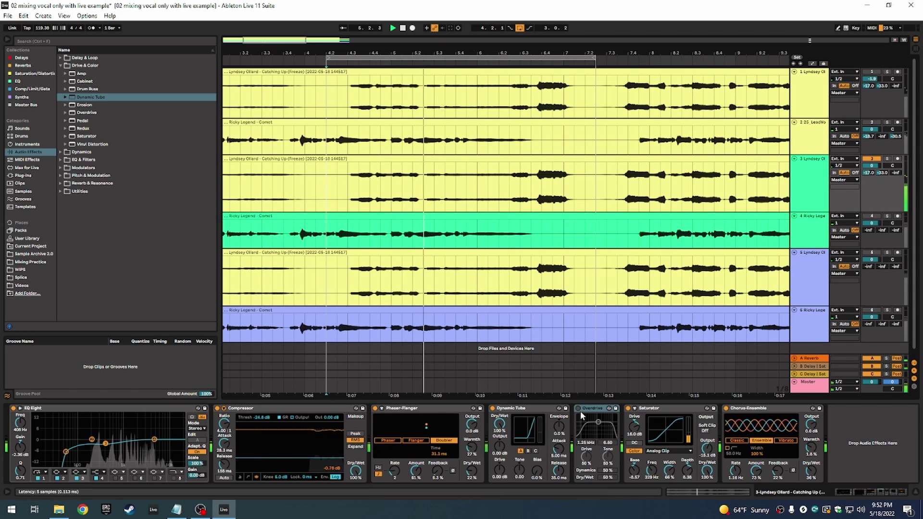
# Raise the Dynamic Tube's drive, set its tone to 0.88 and bias to 76%, and choose tube model C
pyautogui.moveTo(539, 475); pyautogui.dragTo(500, 457)
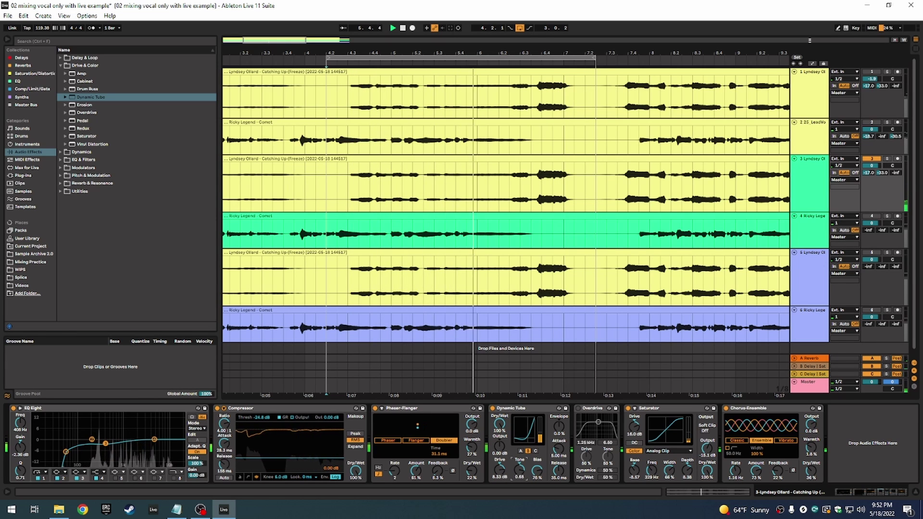
pyautogui.moveTo(519, 470); pyautogui.dragTo(519, 468)
pyautogui.click(521, 451)
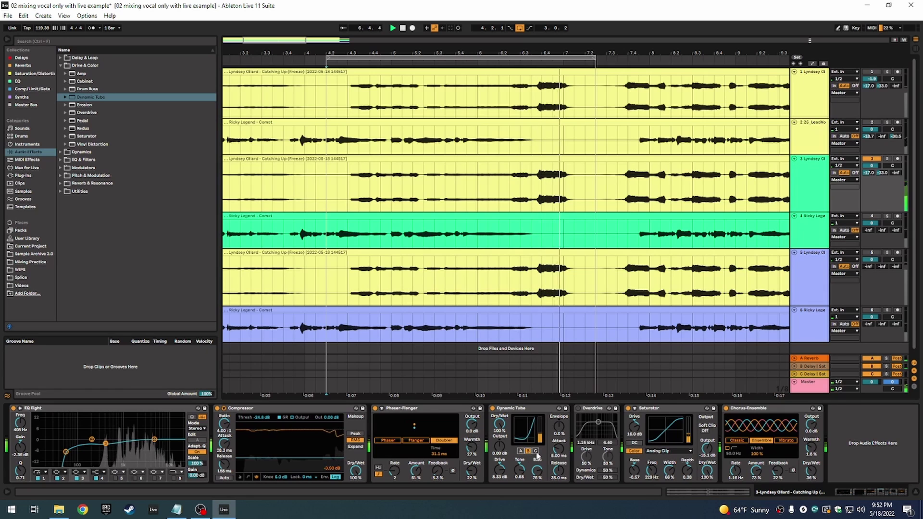
pyautogui.click(535, 452)
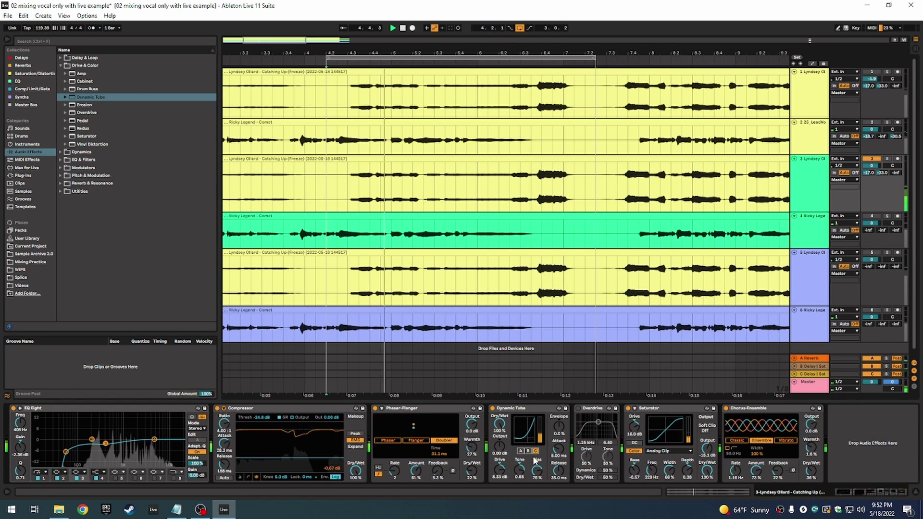
# Set the Dynamic Tube's output to 1.43 dB and lower its bias to about 50%
pyautogui.moveTo(544, 463); pyautogui.dragTo(543, 489)
pyautogui.moveTo(500, 447); pyautogui.dragTo(500, 442)
pyautogui.moveTo(538, 471); pyautogui.dragTo(541, 477)
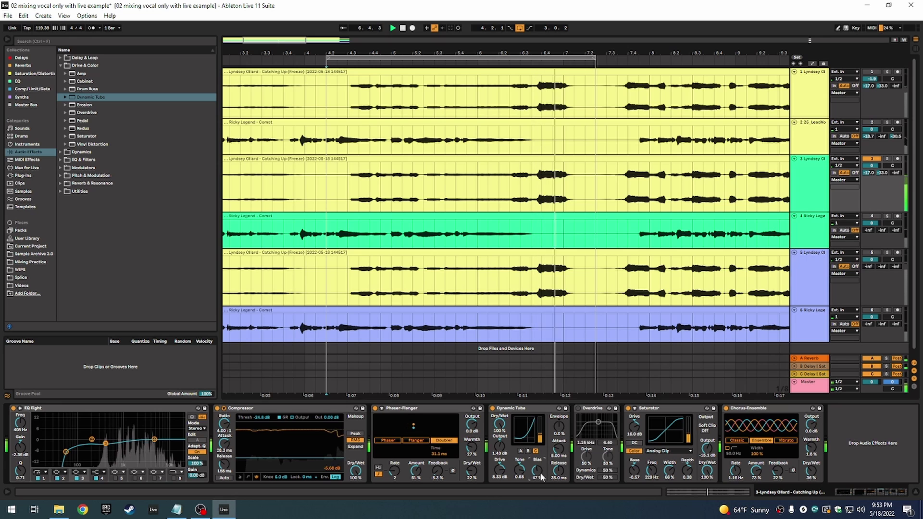
# Replay the loop with the Dynamic Tube switched off and on to compare its effect on the vocal
pyautogui.press('space')
pyautogui.press('space')
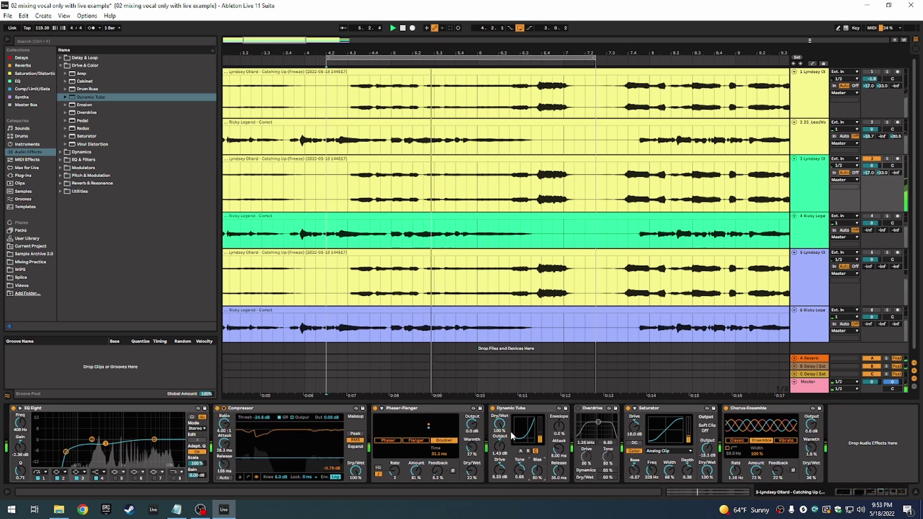
pyautogui.click(492, 409)
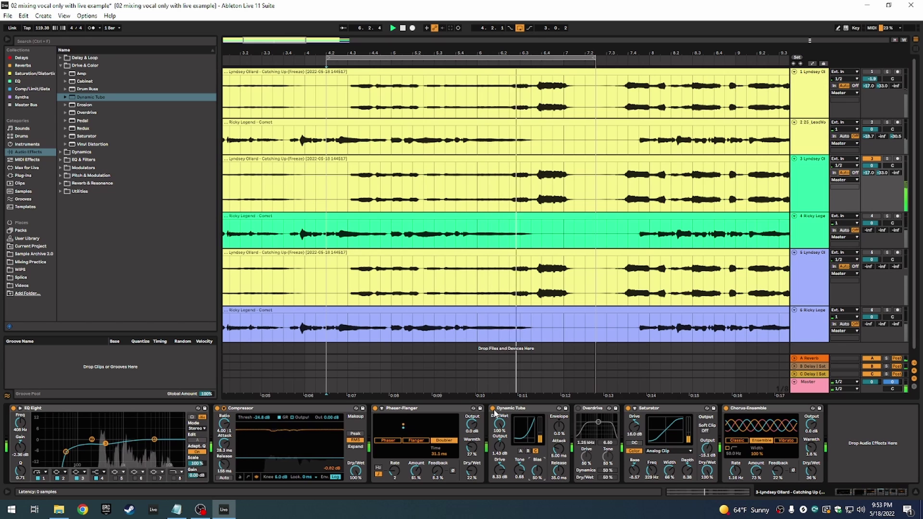
pyautogui.press('space')
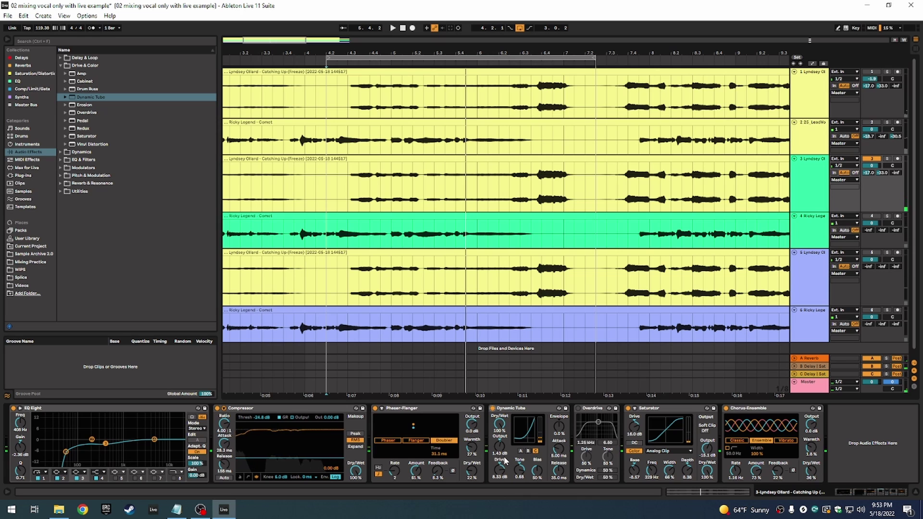
pyautogui.press('space')
pyautogui.press('space')
# Raise the Dynamic Tube's output to about 4.7 dB, matching its loudness against the bypassed signal
pyautogui.moveTo(506, 437); pyautogui.dragTo(502, 450)
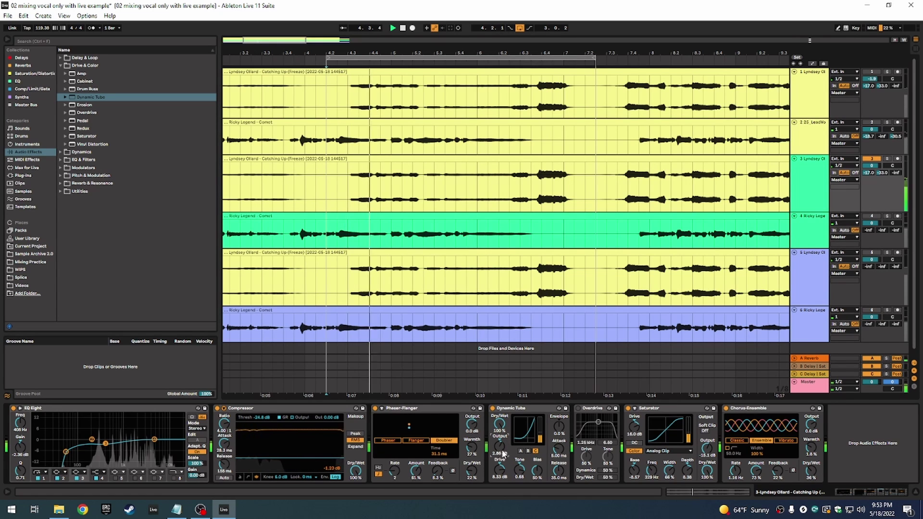
pyautogui.click(493, 408)
pyautogui.press('space')
pyautogui.press('space')
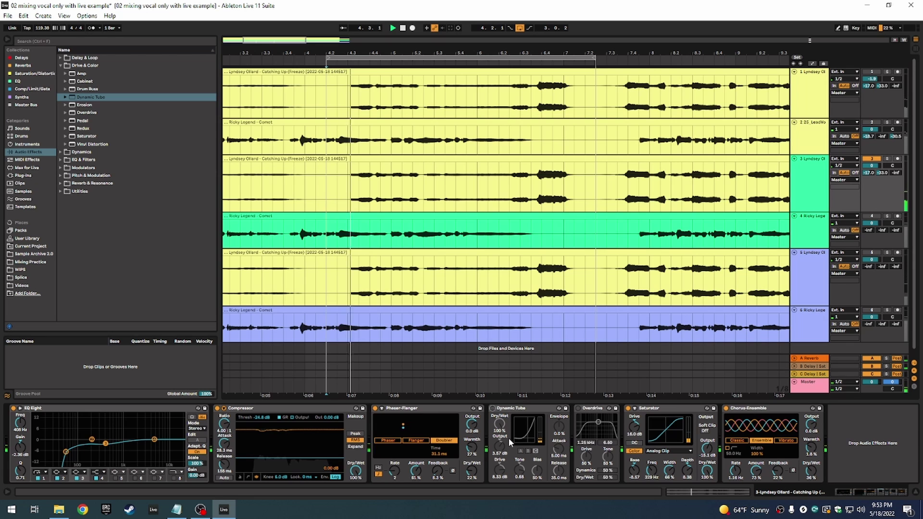
pyautogui.moveTo(502, 448); pyautogui.dragTo(502, 444)
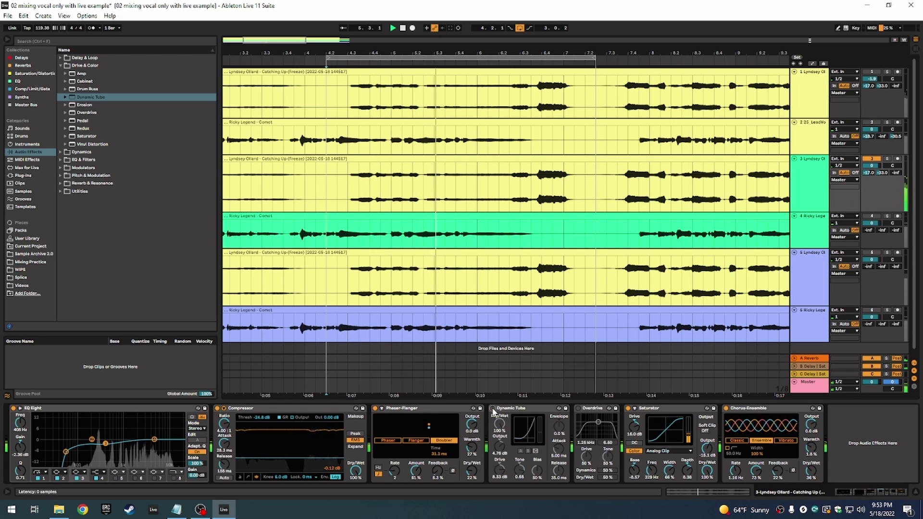
# Listen to the loop again with the Dynamic Tube on and bypassed to check the level match, ending with it enabled
pyautogui.click(493, 409)
pyautogui.press('space')
pyautogui.press('space')
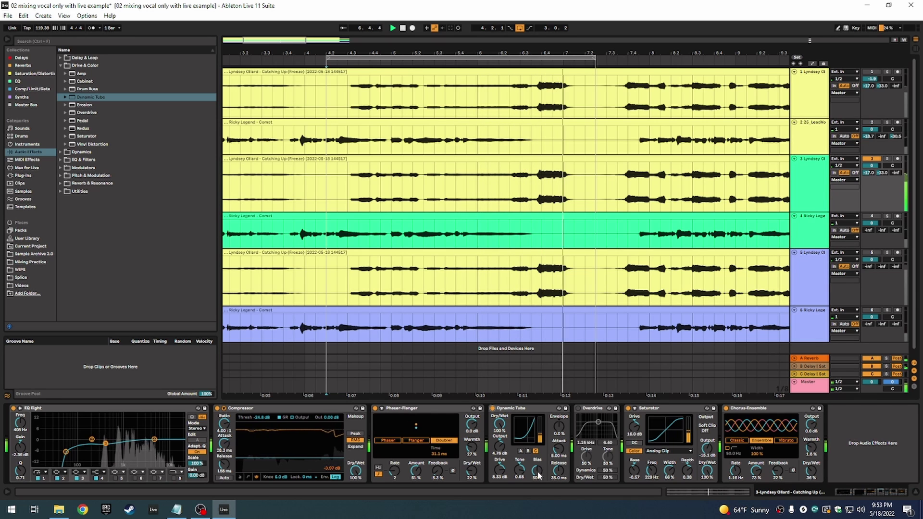
pyautogui.click(493, 408)
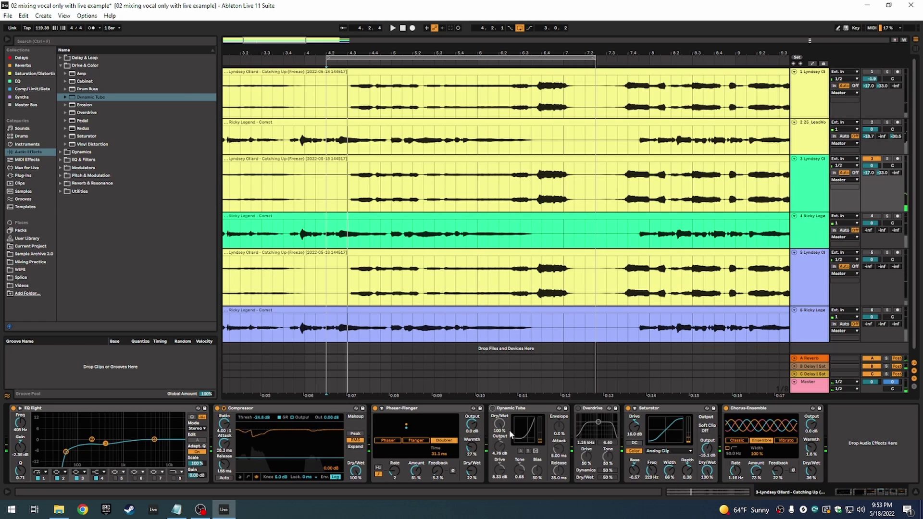
pyautogui.press('space')
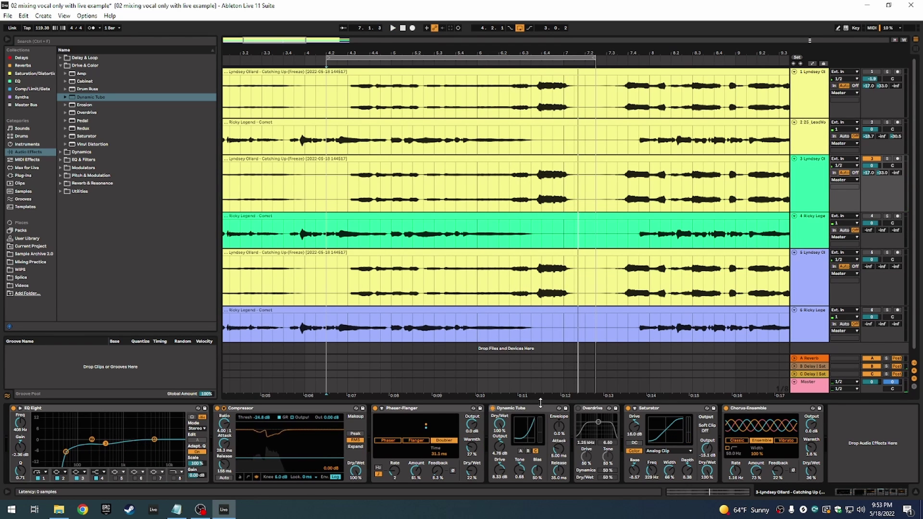
pyautogui.press('space')
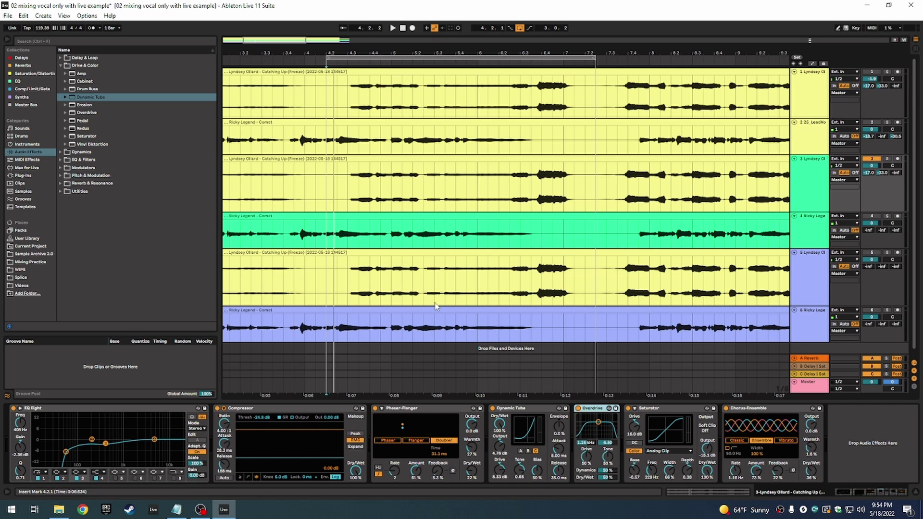
# Insert a Utility between the Overdrive and the Saturator and lower its gain to about -19.8 dB while playing the loop
pyautogui.click(81, 192)
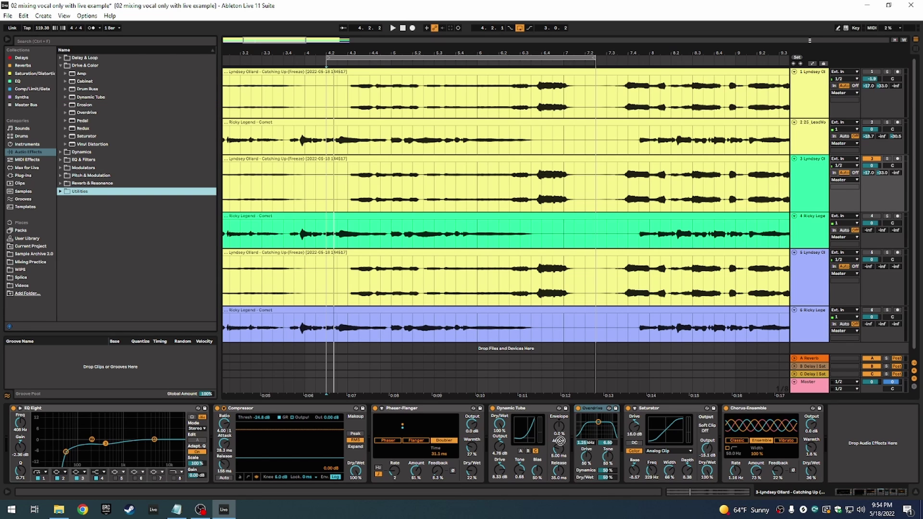
pyautogui.click(60, 191)
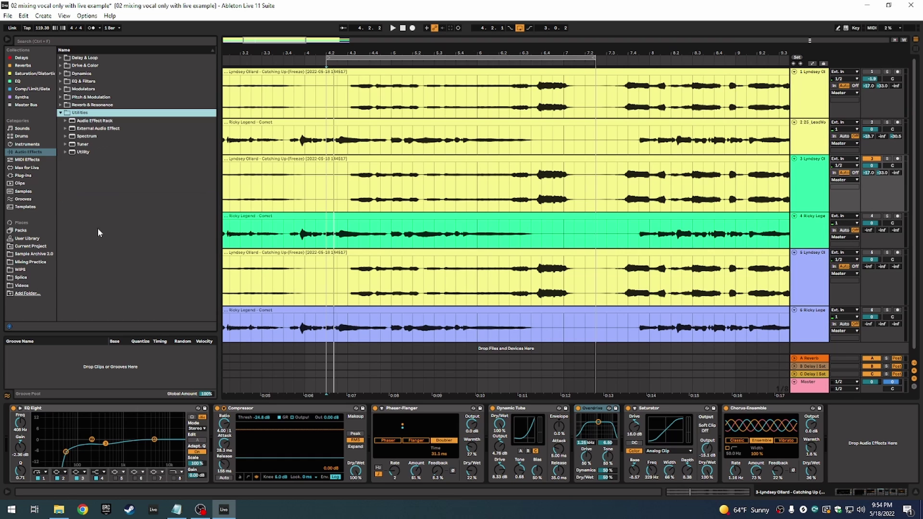
pyautogui.moveTo(81, 154); pyautogui.dragTo(619, 438)
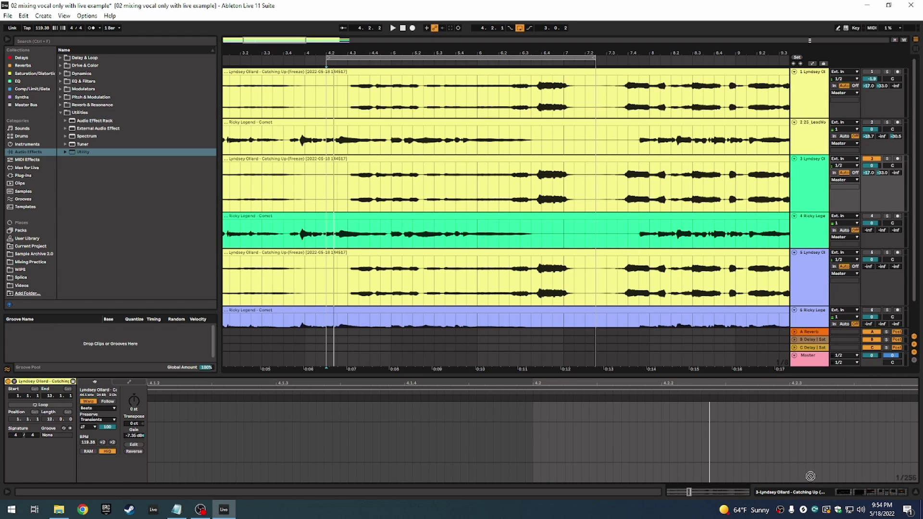
pyautogui.moveTo(810, 477); pyautogui.dragTo(616, 449)
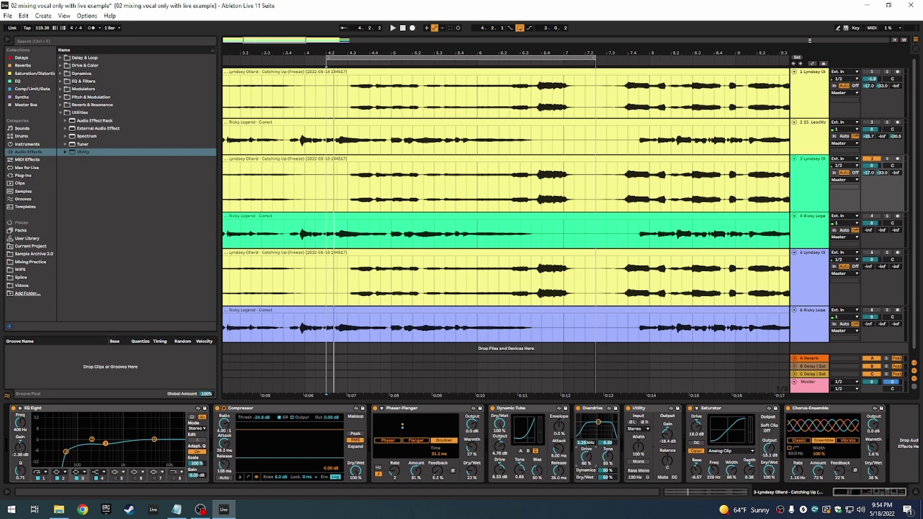
pyautogui.press('space')
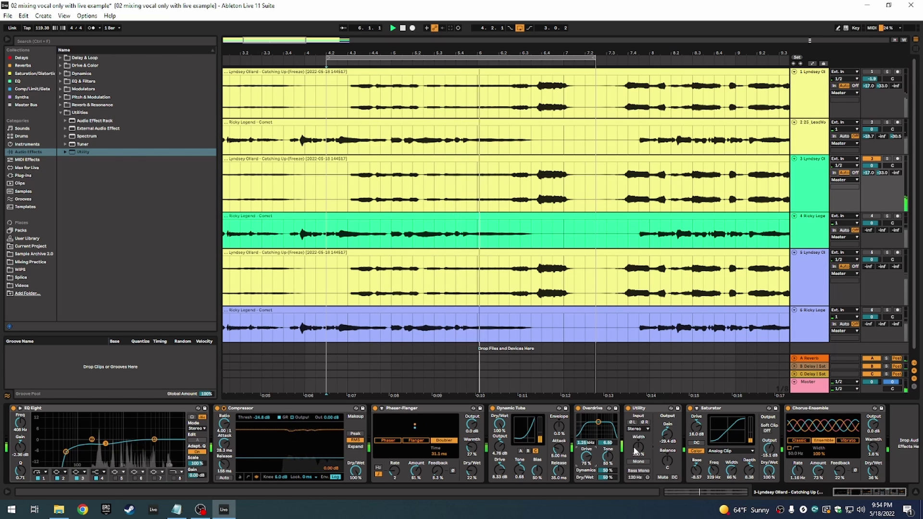
pyautogui.press('space')
pyautogui.press('space')
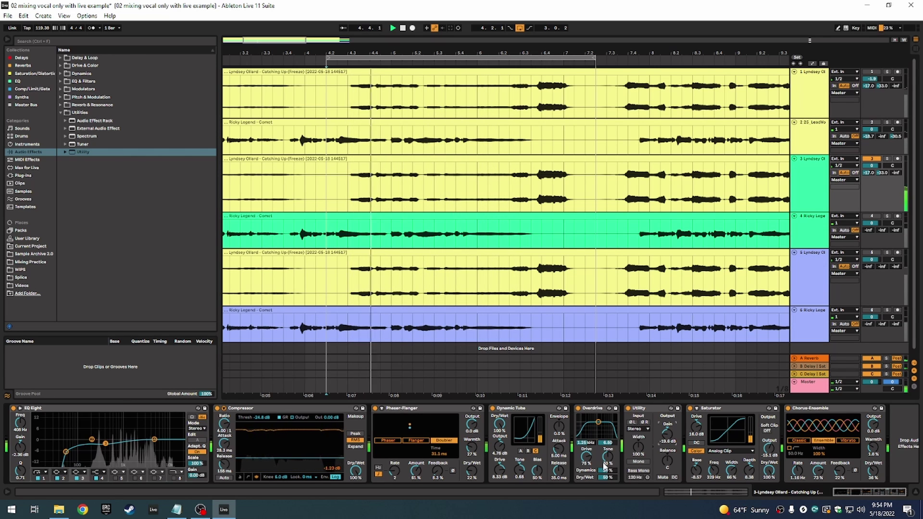
# Shape the enabled Overdrive around about 2 kHz with Dynamics at 30% and Dry/Wet at 4%, and bypass the Utility
pyautogui.moveTo(606, 470); pyautogui.dragTo(607, 464)
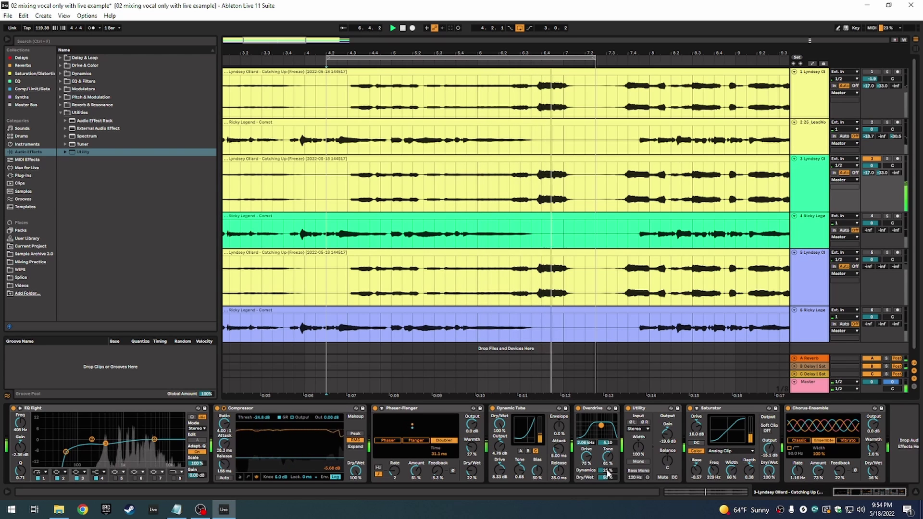
pyautogui.moveTo(609, 470)
pyautogui.mouseDown()
pyautogui.moveTo(608, 503)
pyautogui.moveTo(597, 467)
pyautogui.mouseUp()
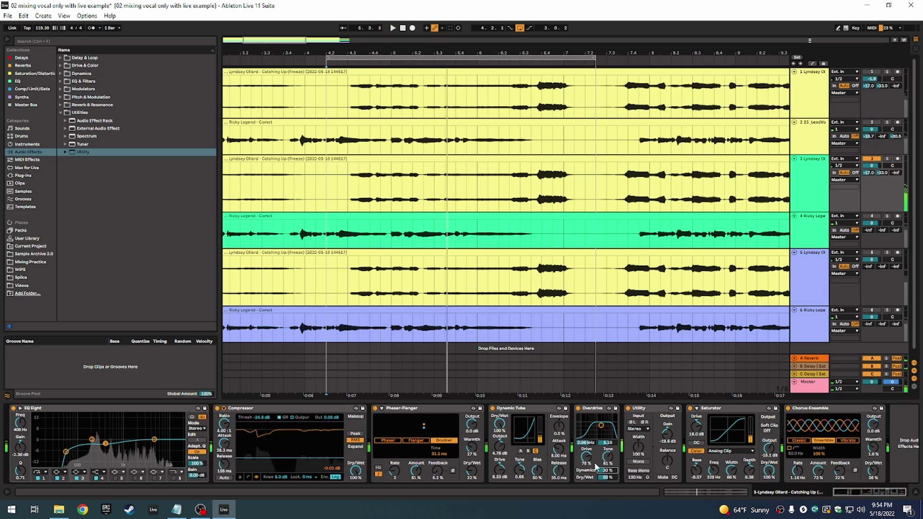
pyautogui.press('space')
pyautogui.press('space')
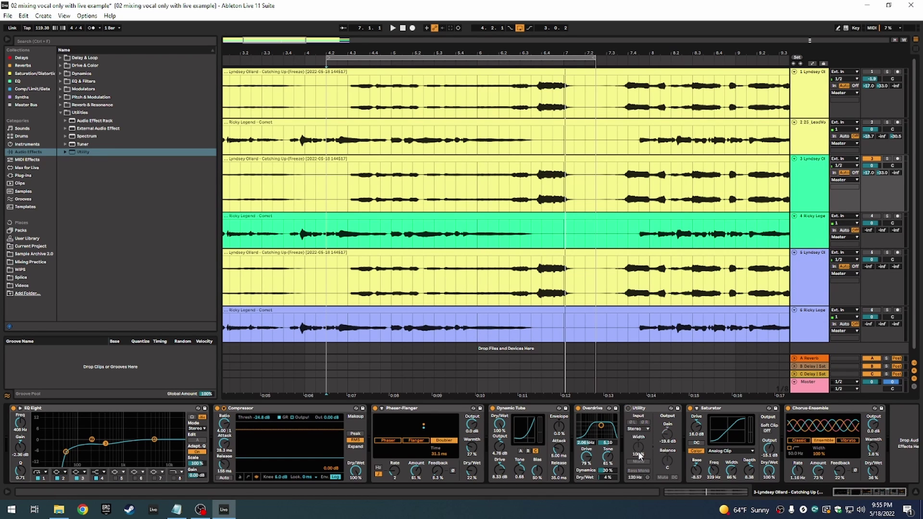
# Compare the loop with the Overdrive off and on, and set its Dry/Wet to 2%
pyautogui.press('space')
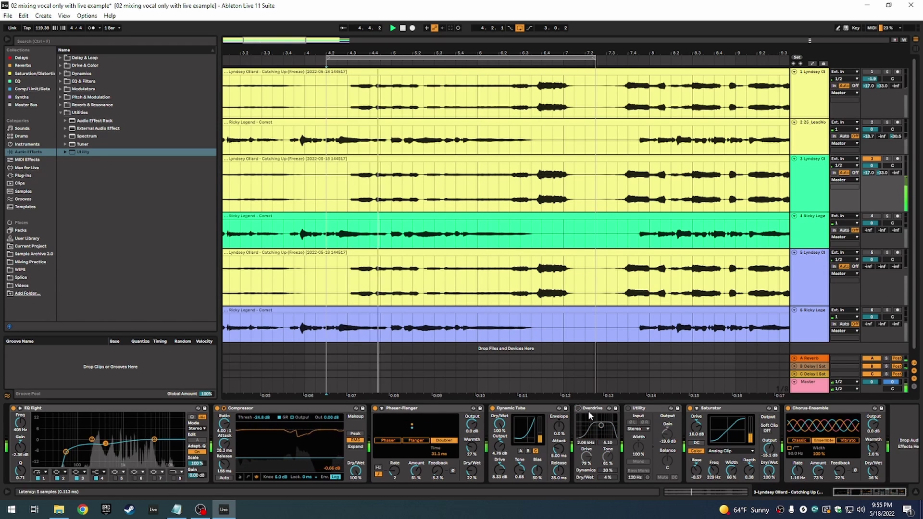
pyautogui.click(579, 409)
pyautogui.click(579, 408)
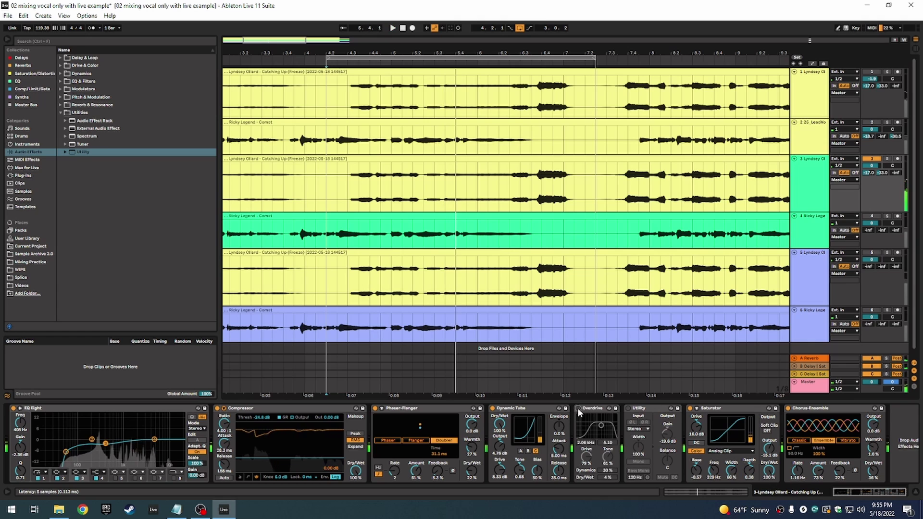
pyautogui.click(610, 477)
pyautogui.write('2')
pyautogui.press('Return')
pyautogui.press('space')
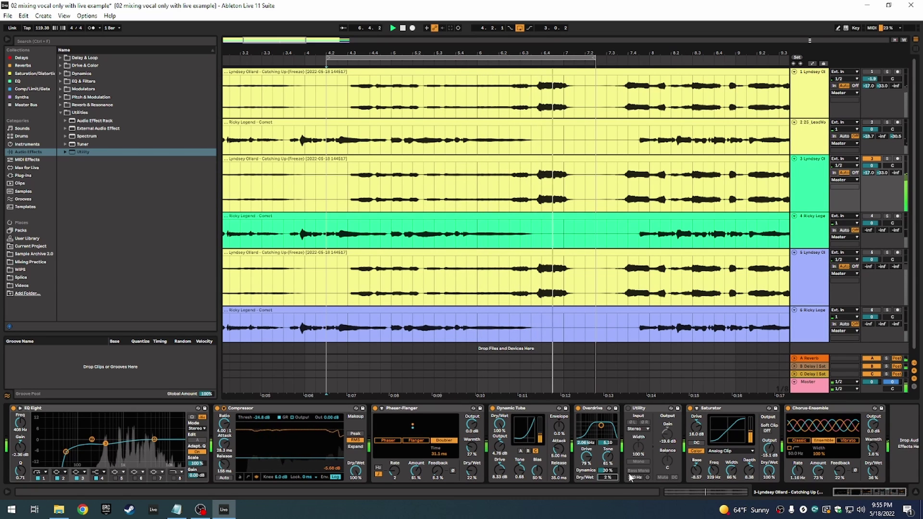
# Delete the Utility from track 3's effect chain and play the loop again
pyautogui.press('space')
pyautogui.click(645, 412)
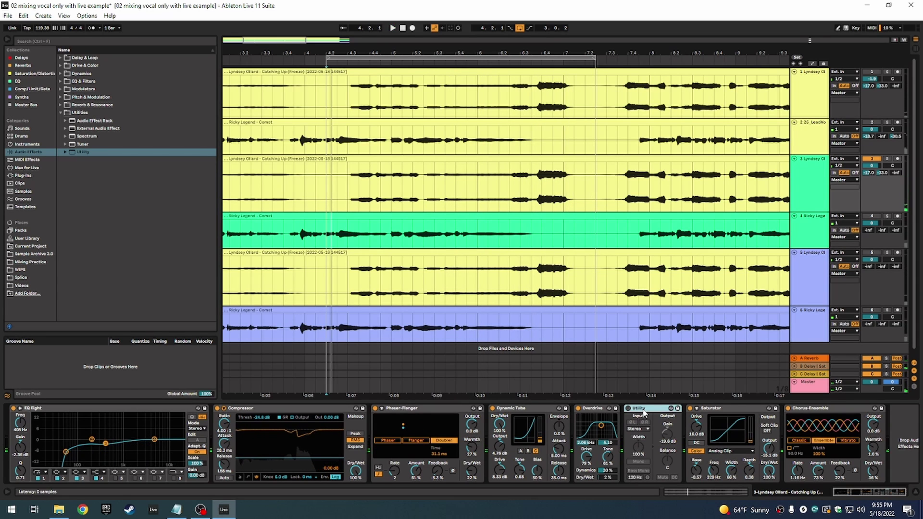
pyautogui.press('Delete')
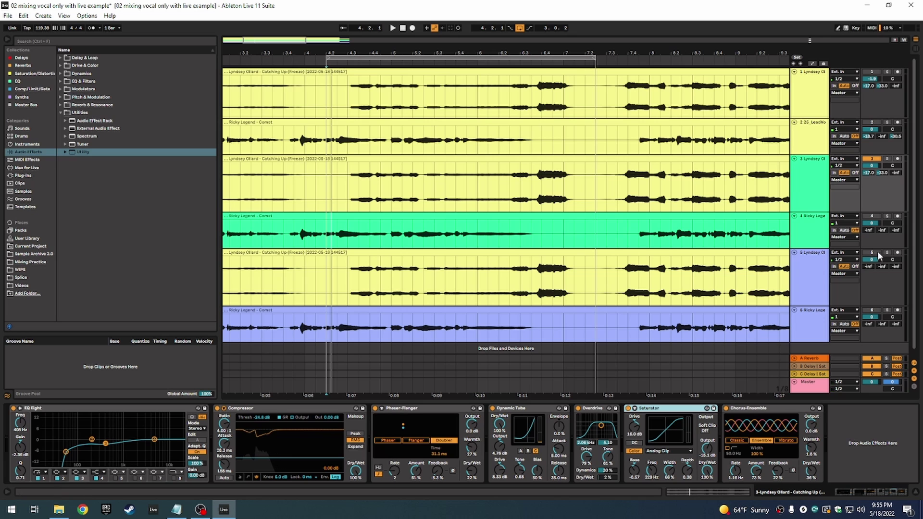
pyautogui.moveTo(291, 44); pyautogui.dragTo(290, 34)
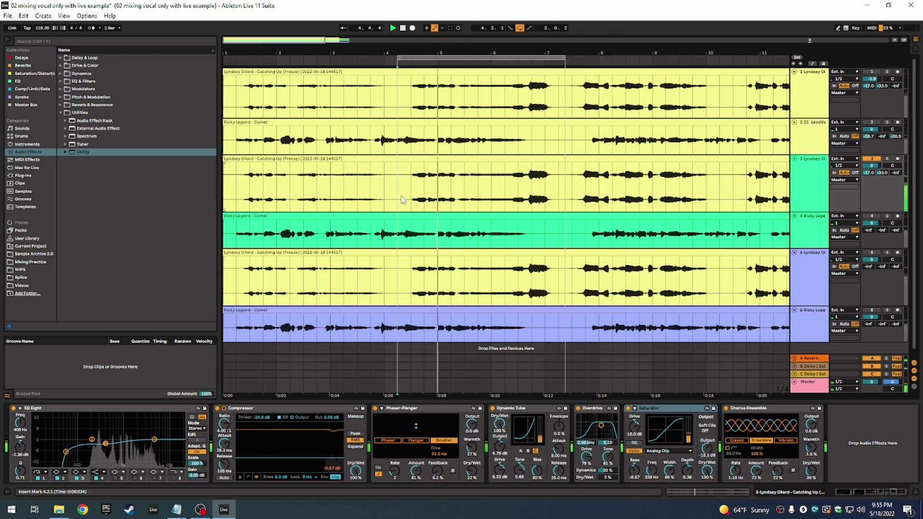
# Turn looping off, extend the range on track 3 to 13 bars from 1.1.1, and play the vocal from the start
pyautogui.click(520, 29)
pyautogui.moveTo(317, 42); pyautogui.dragTo(223, 58)
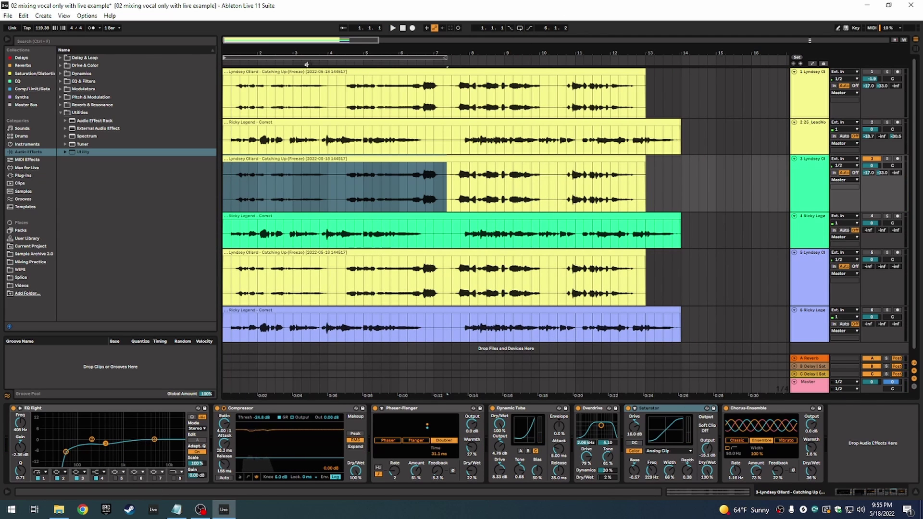
pyautogui.moveTo(444, 59); pyautogui.dragTo(679, 59)
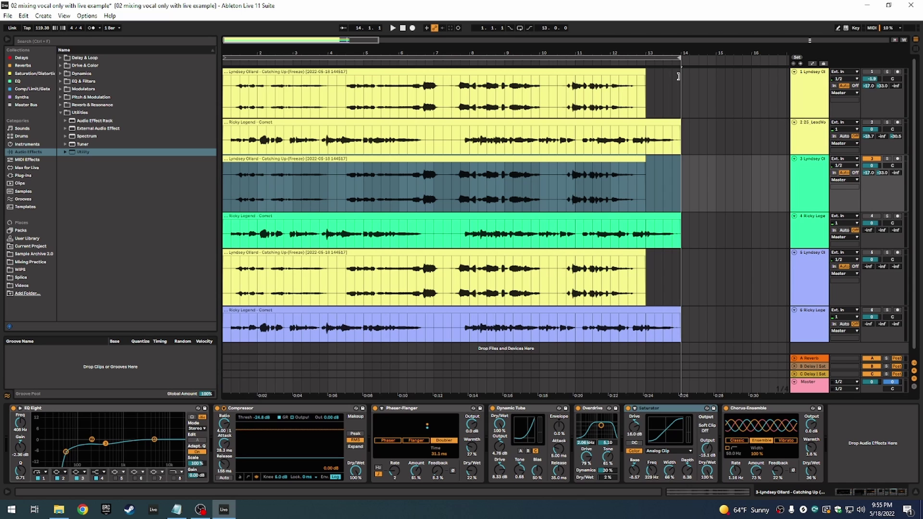
pyautogui.click(231, 194)
pyautogui.press('space')
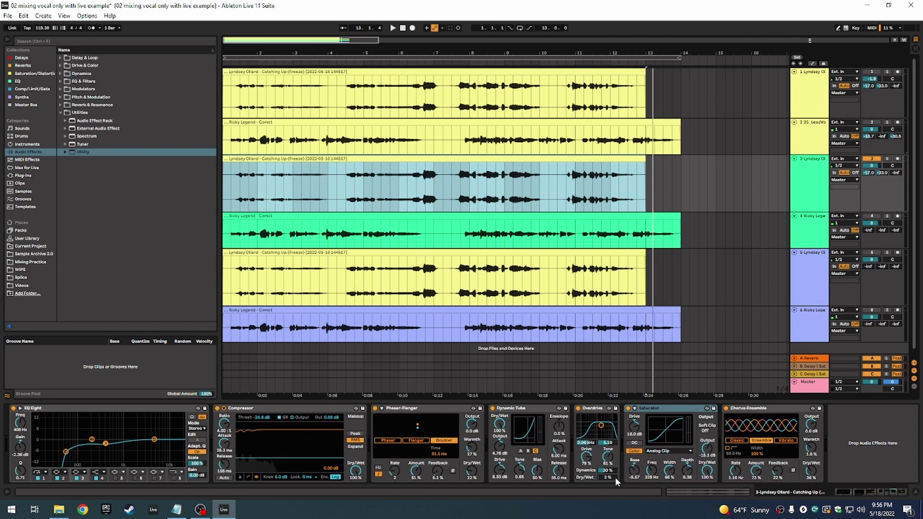
# Ease the saturation during playback by setting the Saturator's Drive to 12.0 dB and the Overdrive's Dry/Wet to 1%
pyautogui.click(527, 440)
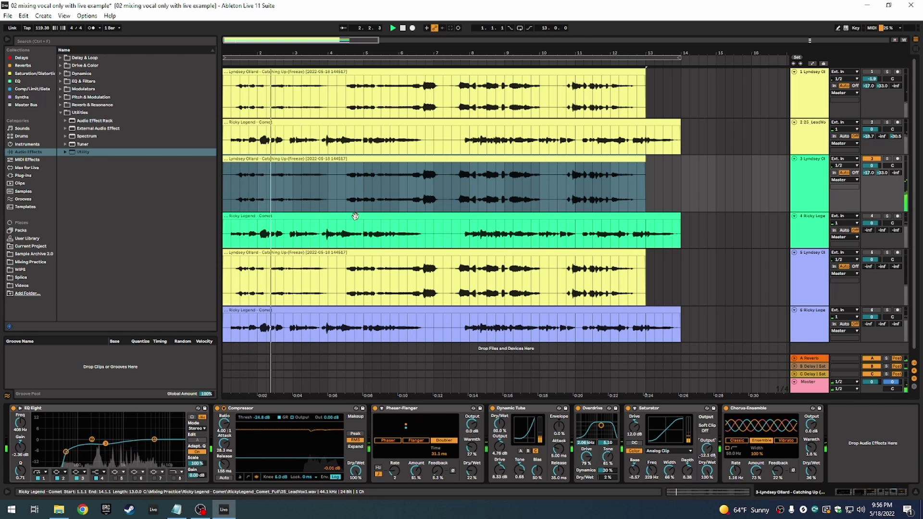
pyautogui.scroll(-1, 607, 478)
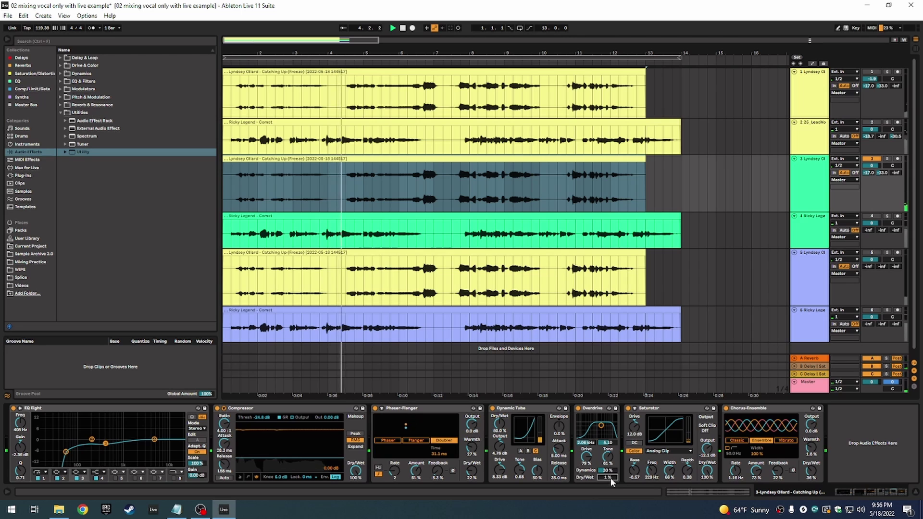
pyautogui.press('space')
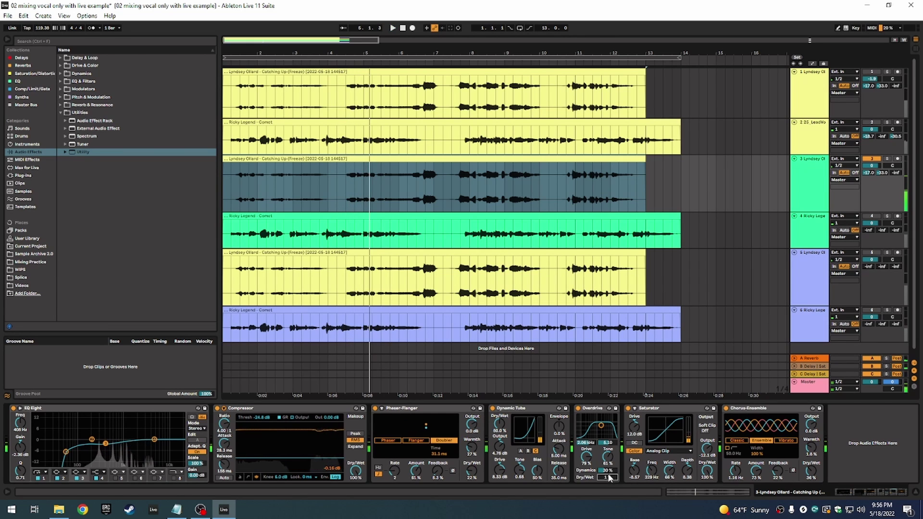
pyautogui.press('space')
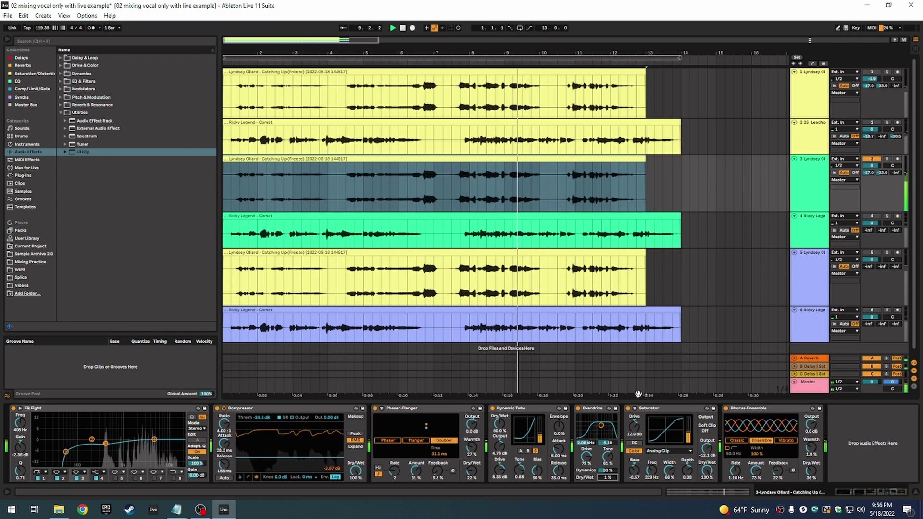
# Select the Dynamic Tube, Overdrive and Saturator together and play the vocal to judge their combined effect
pyautogui.click(647, 413)
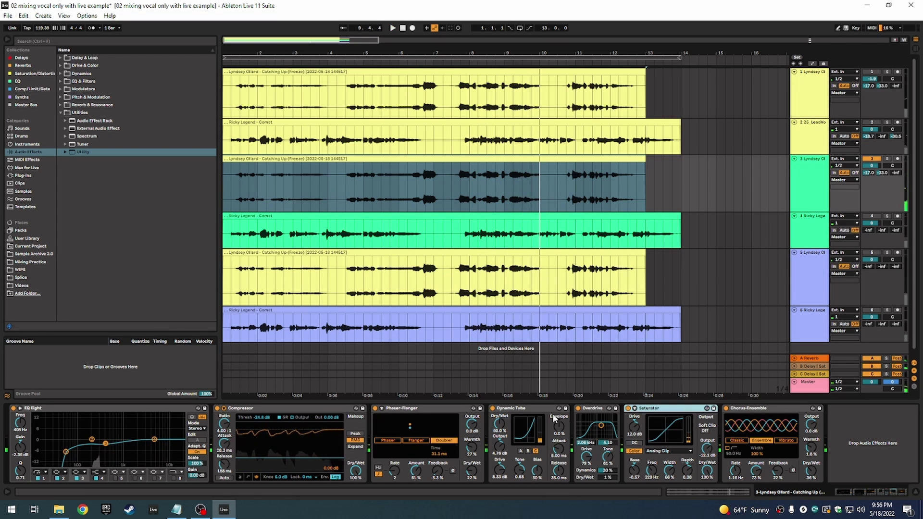
pyautogui.keyDown('shift'); pyautogui.click(542, 410); pyautogui.keyUp('shift')
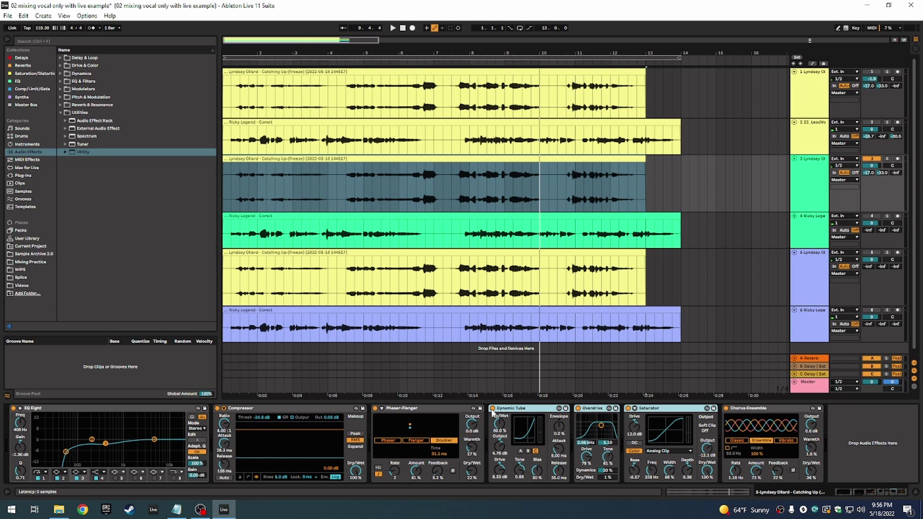
pyautogui.press('space')
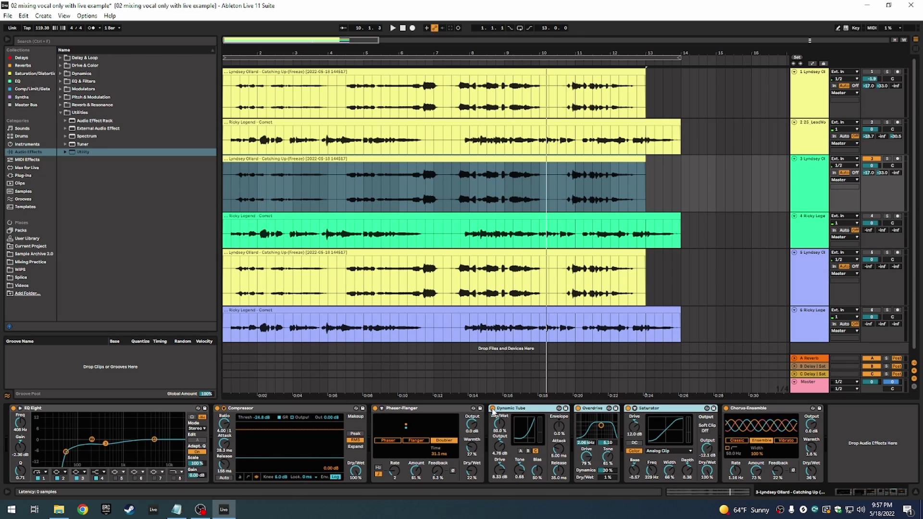
pyautogui.press('space')
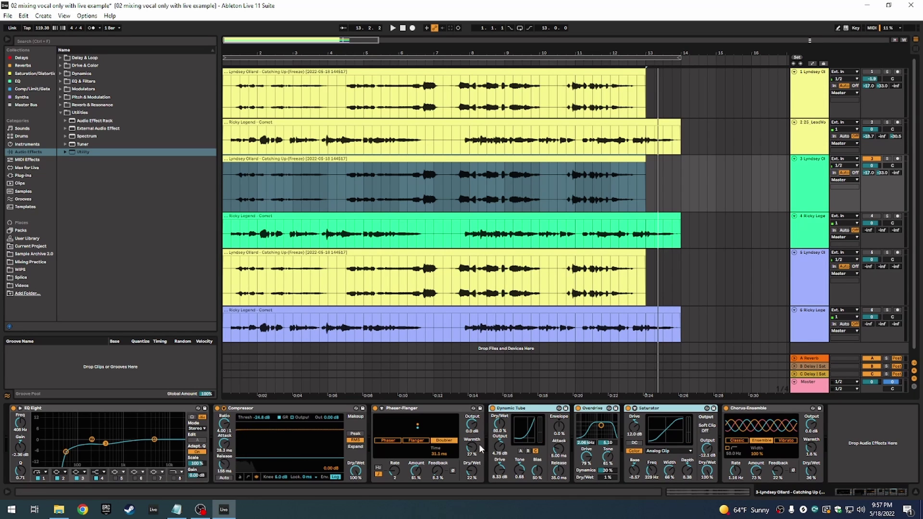
# Copy the whole effect chain from track 2, Channel EQ through Chorus-Ensemble, onto track 4
pyautogui.click(364, 140)
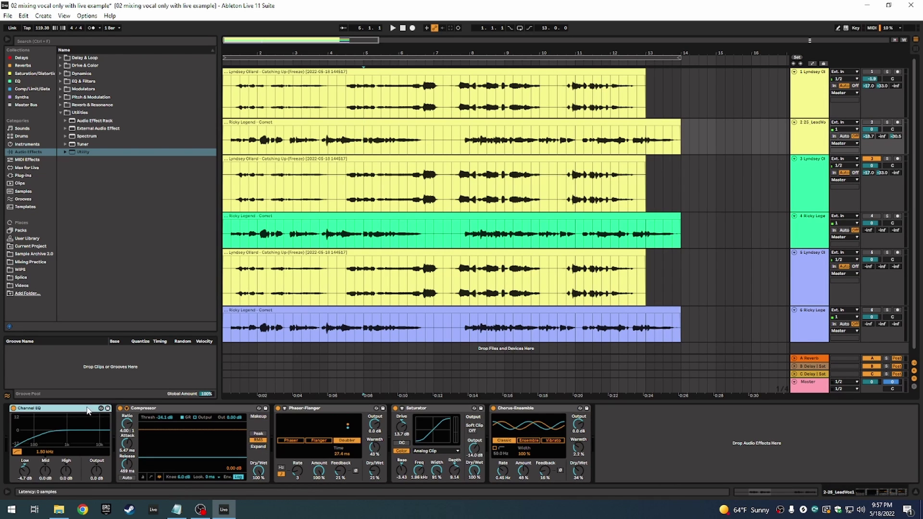
pyautogui.keyDown('shift'); pyautogui.click(555, 412); pyautogui.keyUp('shift')
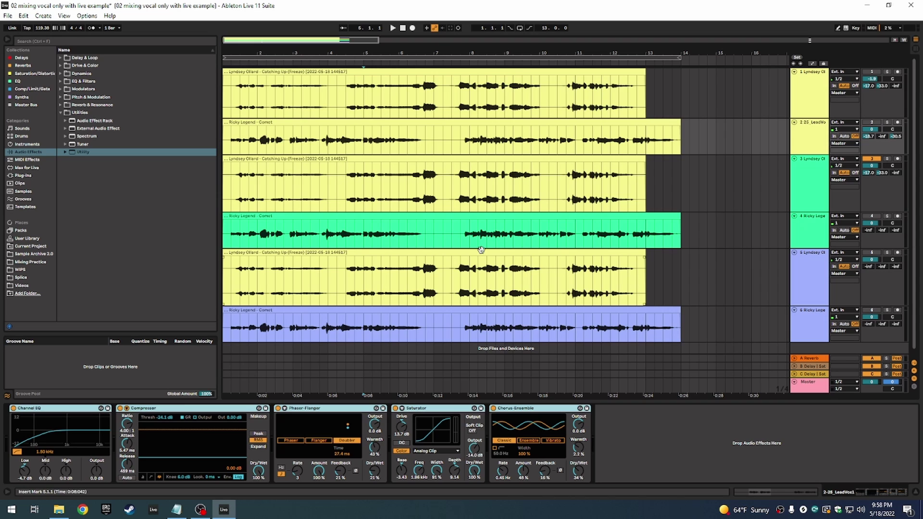
pyautogui.click(469, 239)
pyautogui.hotkey('ctrl', 'v')
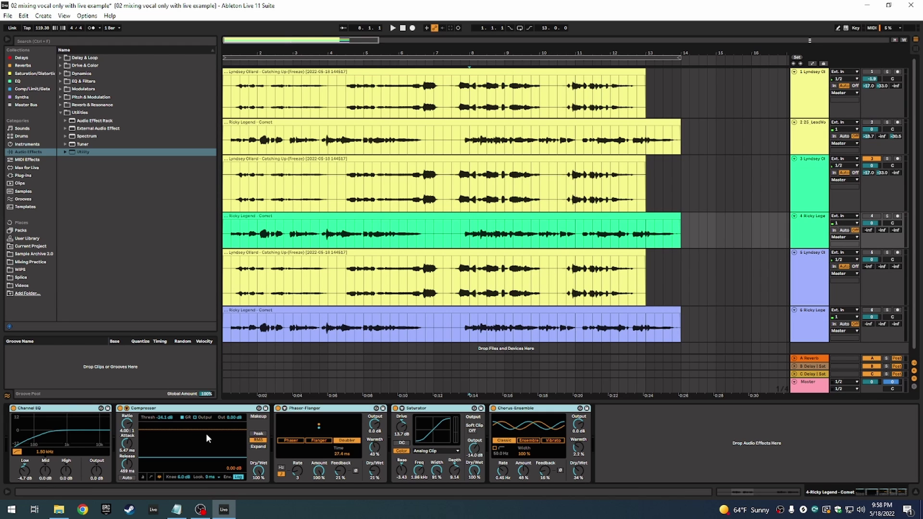
# Replace track 4's Channel EQ with an EQ Eight at the start of the effect chain
pyautogui.click(68, 410)
pyautogui.press('Delete')
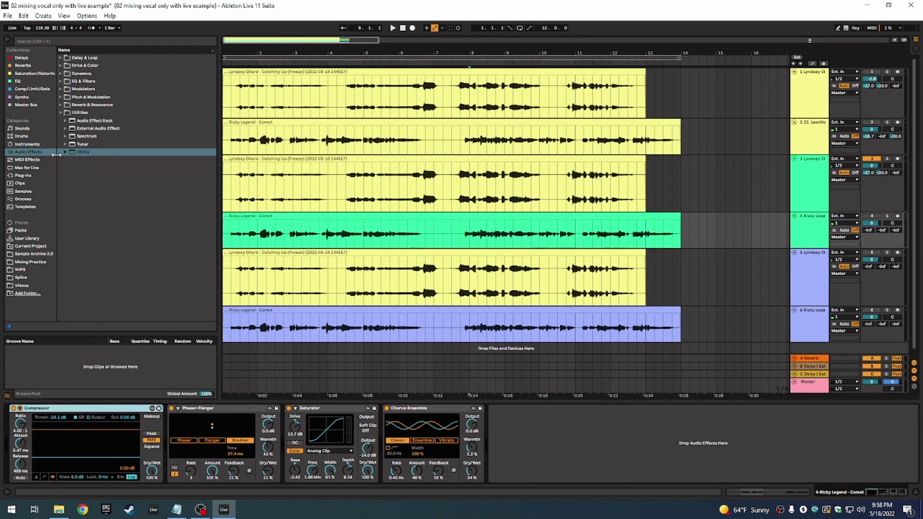
pyautogui.click(31, 90)
pyautogui.click(28, 174)
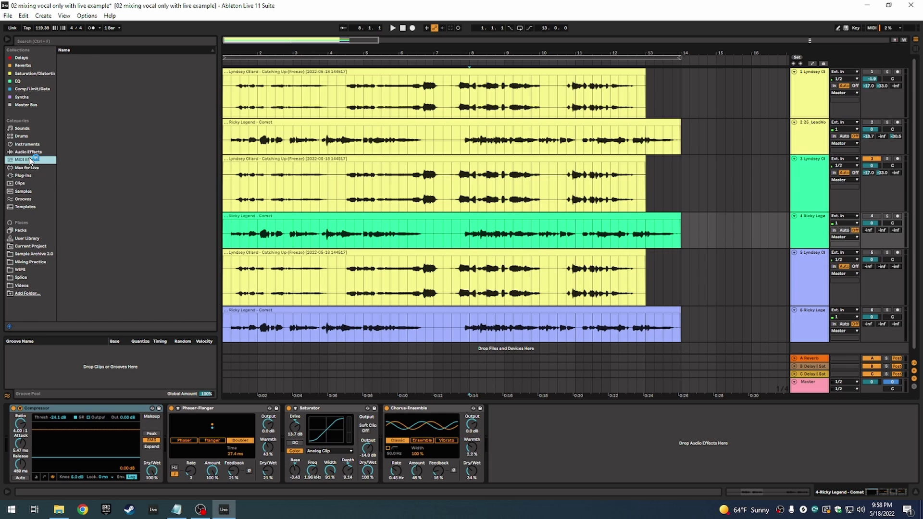
pyautogui.click(48, 153)
pyautogui.click(60, 82)
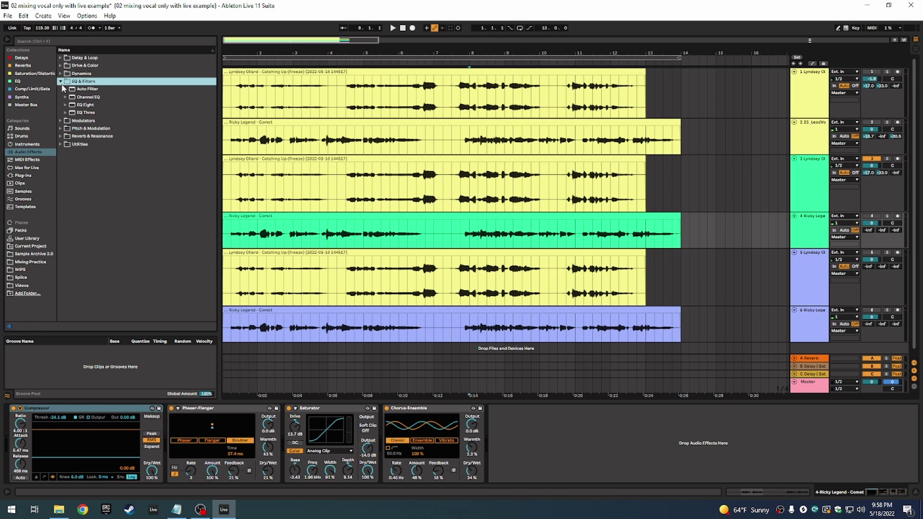
pyautogui.doubleClick(87, 103)
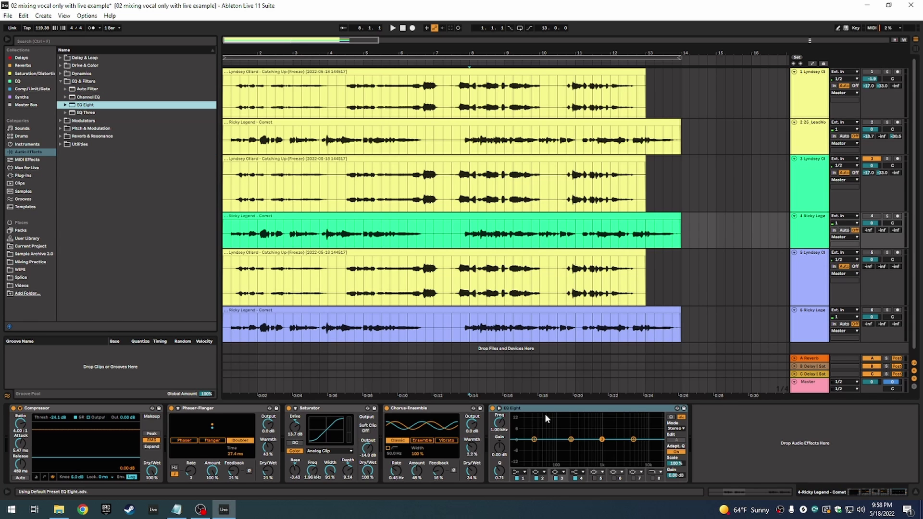
pyautogui.moveTo(545, 413); pyautogui.dragTo(14, 415)
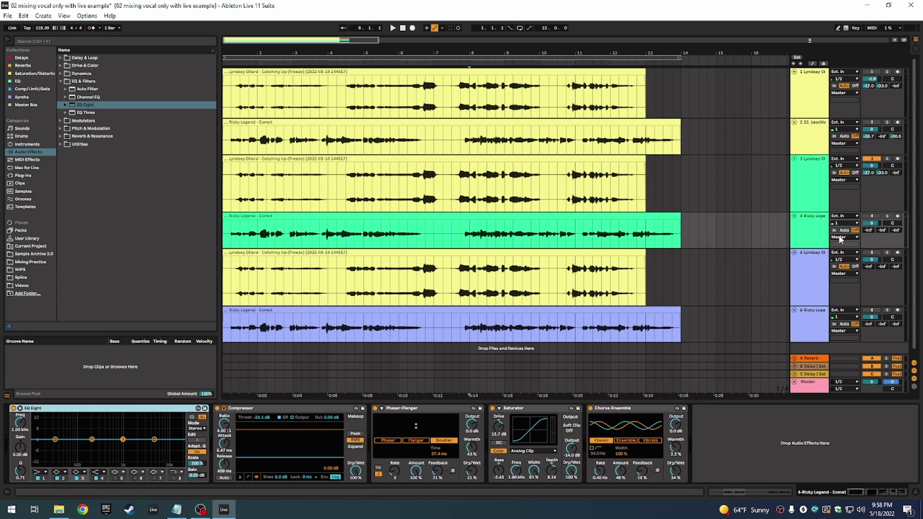
# Switch the active track from 3 to 4 and loop its first phrase from 1.1.3 for a length of 5.3.0
pyautogui.click(878, 221)
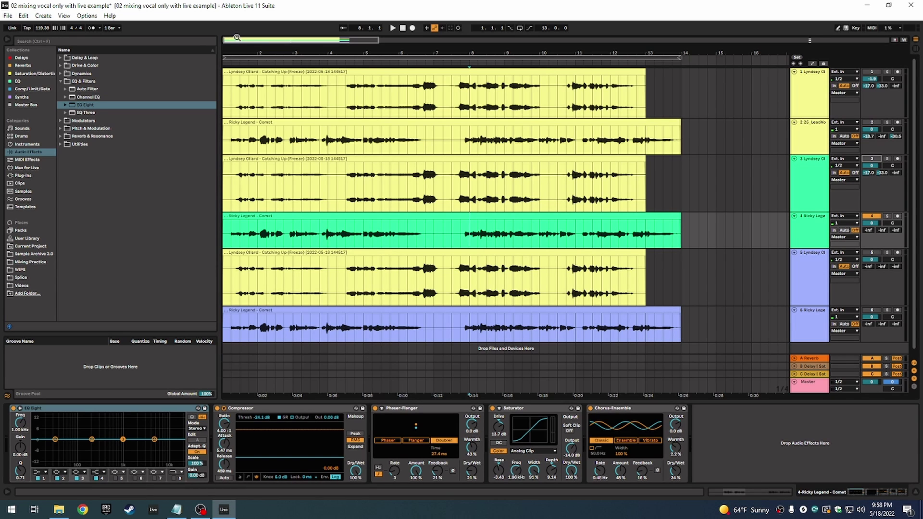
pyautogui.moveTo(237, 37); pyautogui.dragTo(230, 39)
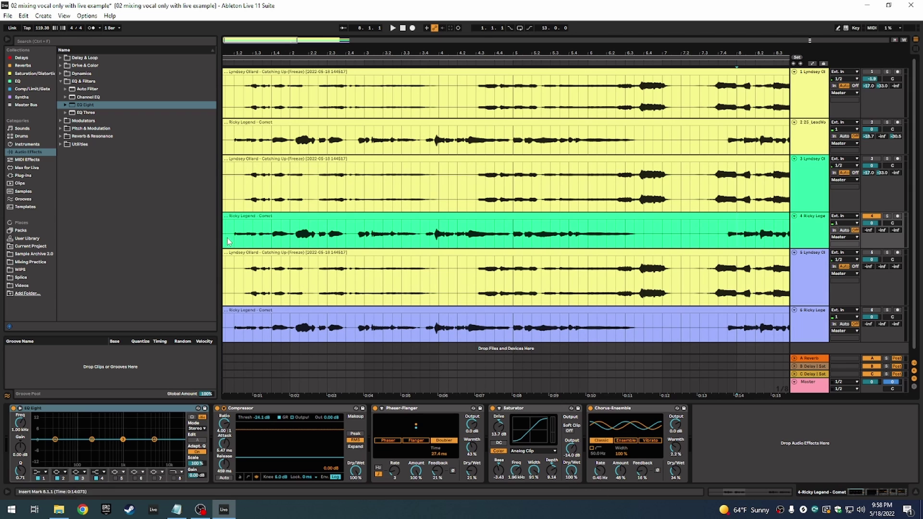
pyautogui.moveTo(228, 242); pyautogui.dragTo(590, 239)
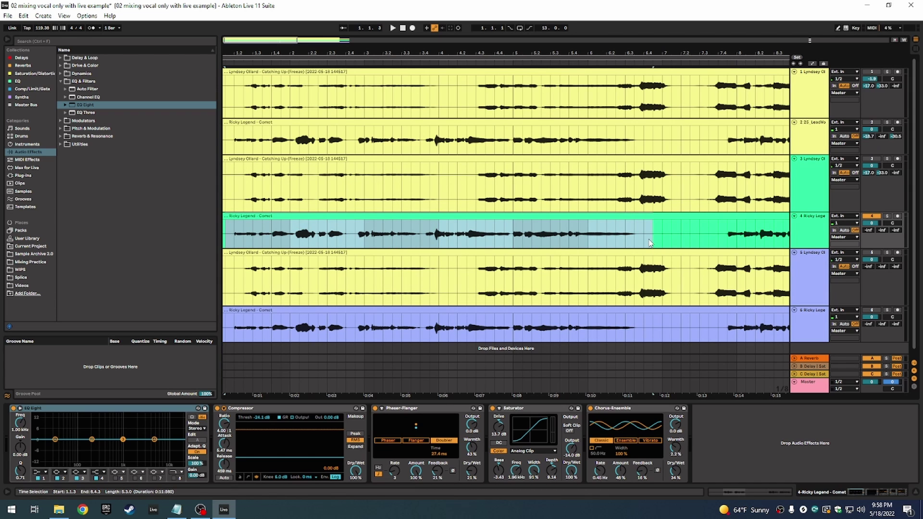
pyautogui.hotkey('ctrl', 'l')
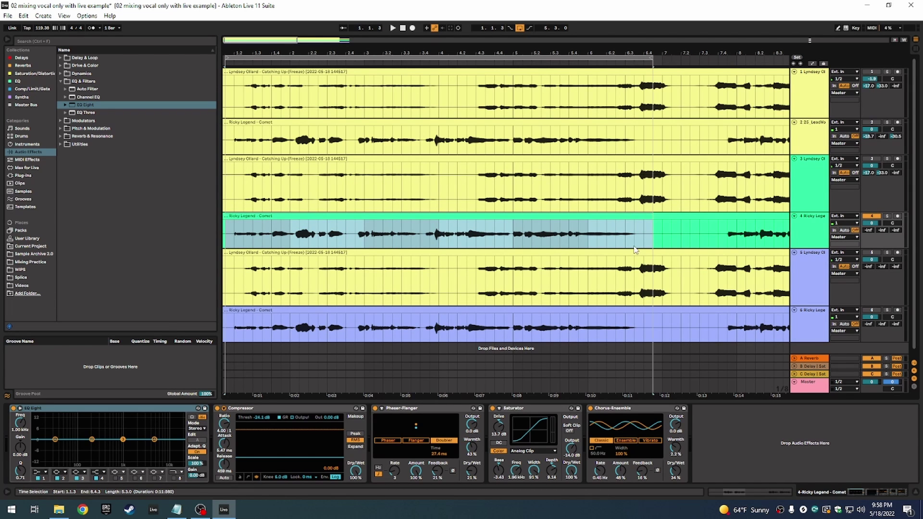
pyautogui.press('space')
# Shape track 4's EQ Eight with a low cut on band 1 and a band 3 dip of about -2.11 dB at 808 Hz
pyautogui.click(39, 473)
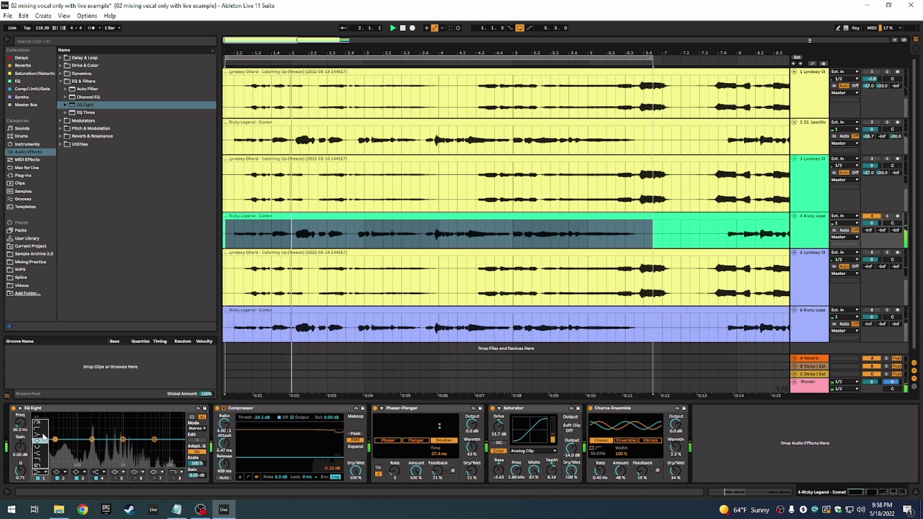
pyautogui.click(42, 437)
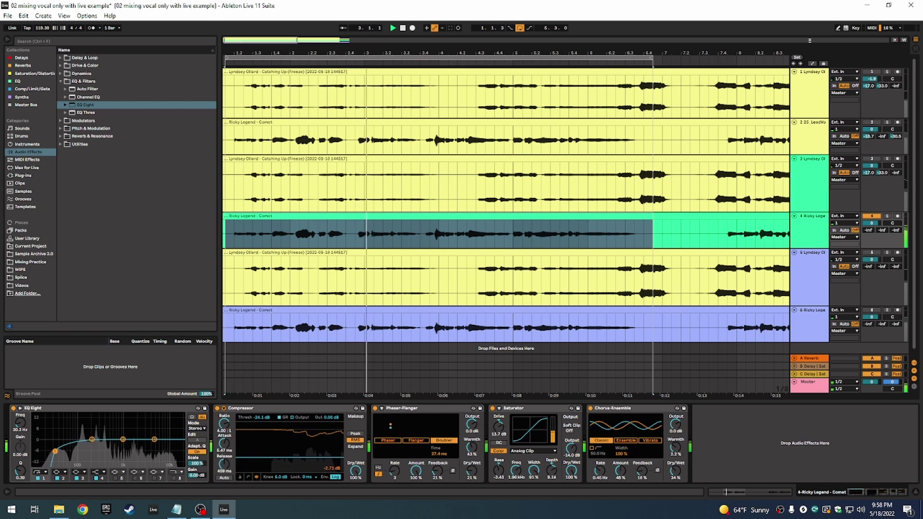
pyautogui.moveTo(55, 451); pyautogui.dragTo(55, 450)
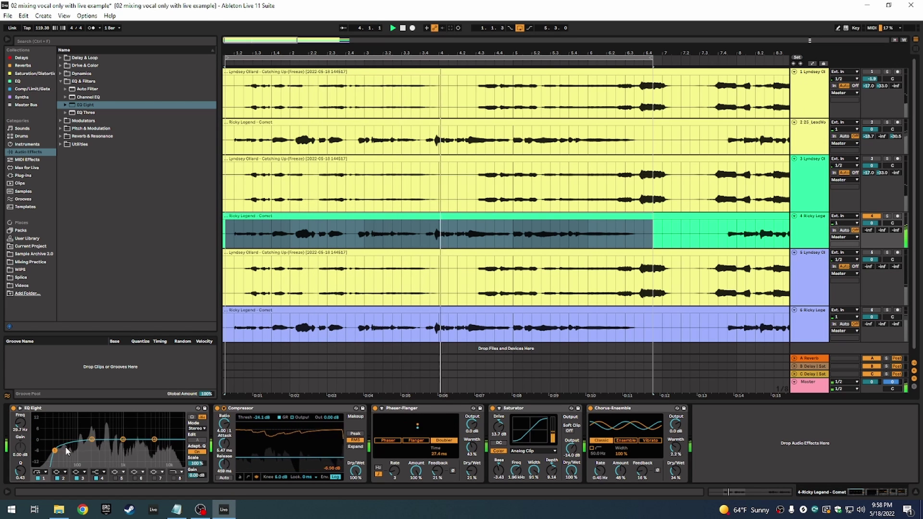
pyautogui.moveTo(92, 440); pyautogui.dragTo(55, 452)
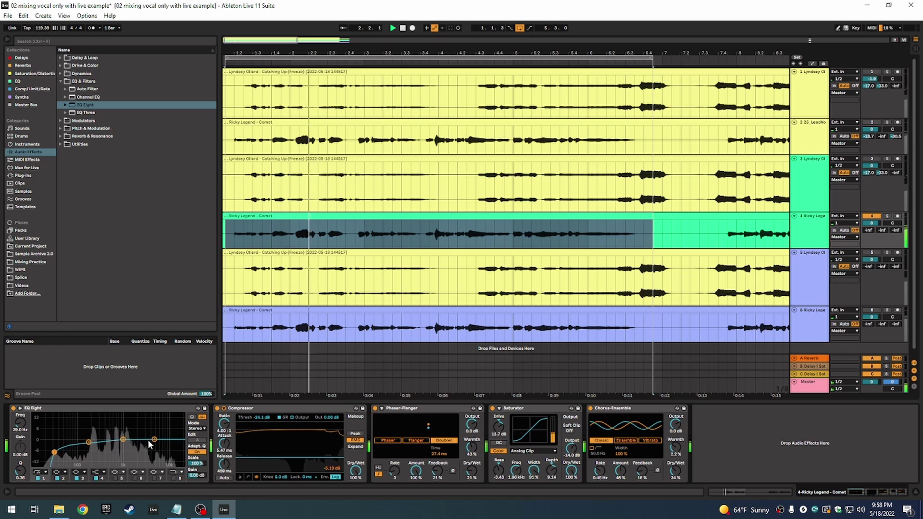
pyautogui.moveTo(54, 452); pyautogui.dragTo(64, 452)
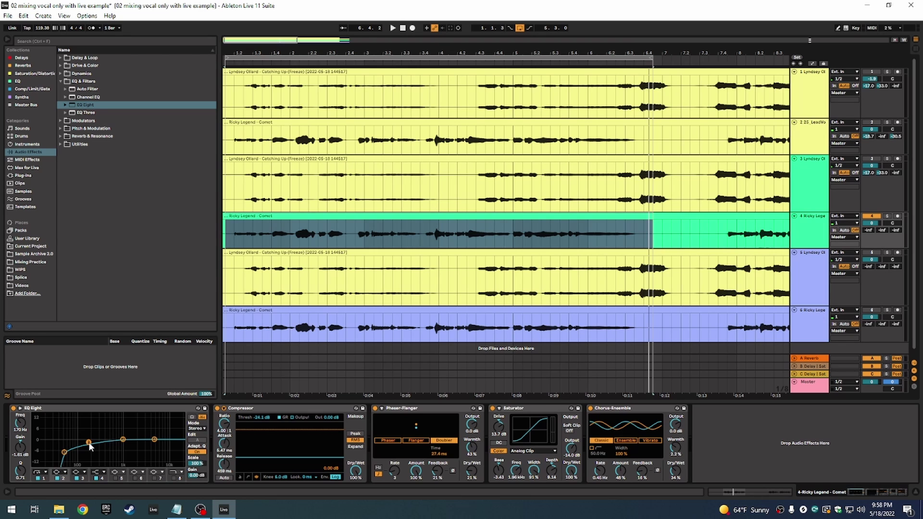
pyautogui.press('space')
pyautogui.moveTo(89, 442); pyautogui.dragTo(119, 446)
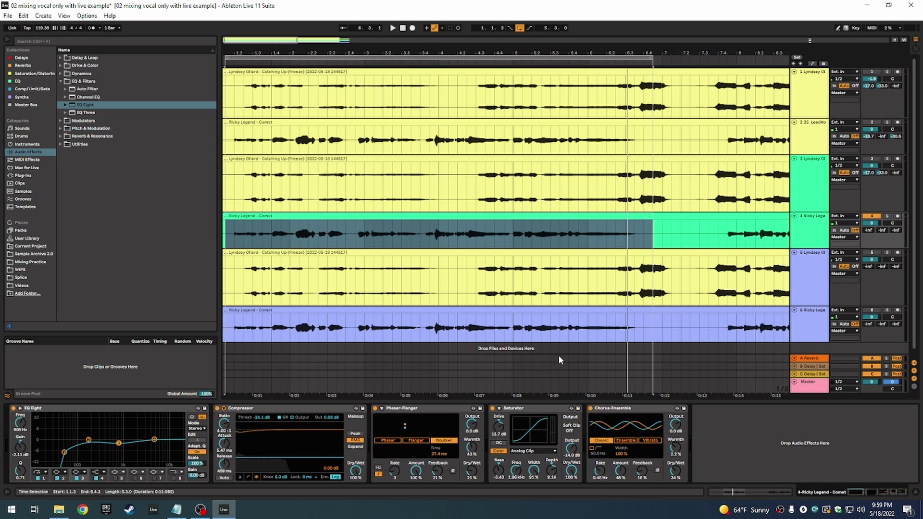
# Insert a Dynamic Tube and an Overdrive between track 4's Phaser-Flanger and Saturator, and bypass the Overdrive
pyautogui.click(61, 82)
pyautogui.click(58, 67)
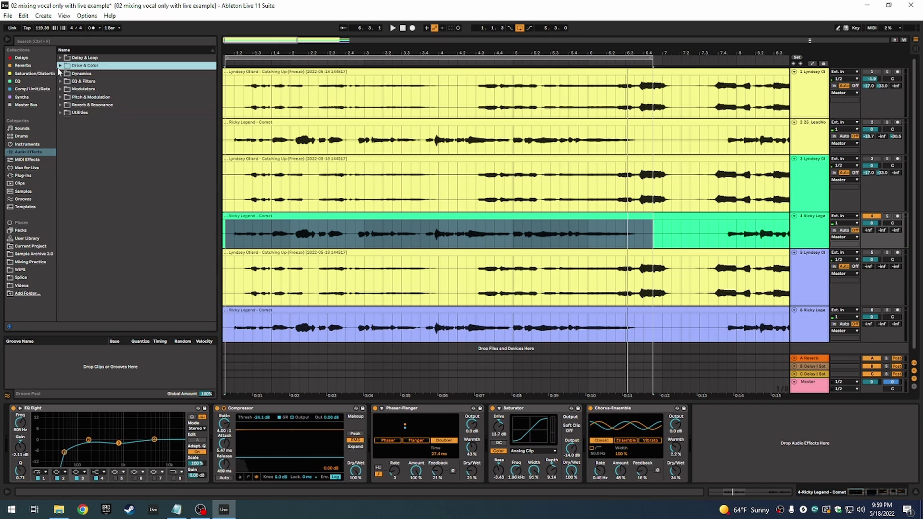
pyautogui.click(60, 67)
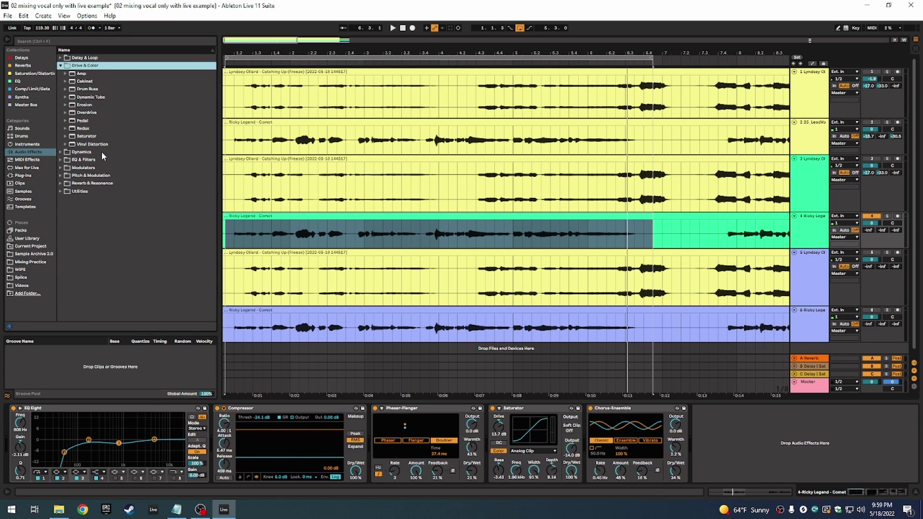
pyautogui.doubleClick(90, 98)
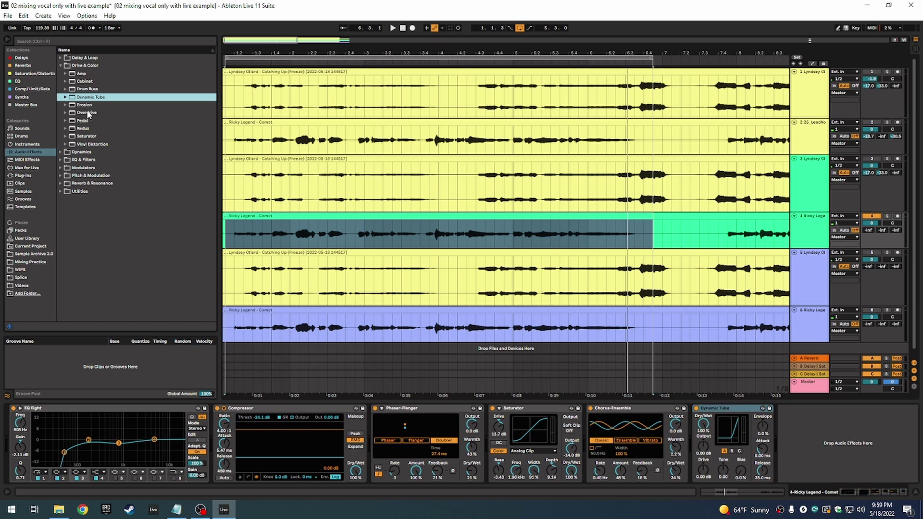
pyautogui.doubleClick(87, 112)
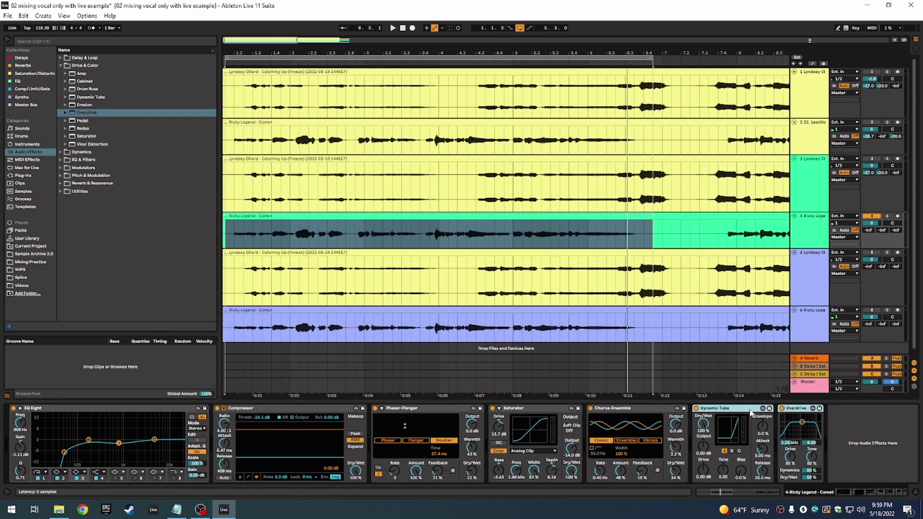
pyautogui.moveTo(751, 412); pyautogui.dragTo(543, 450)
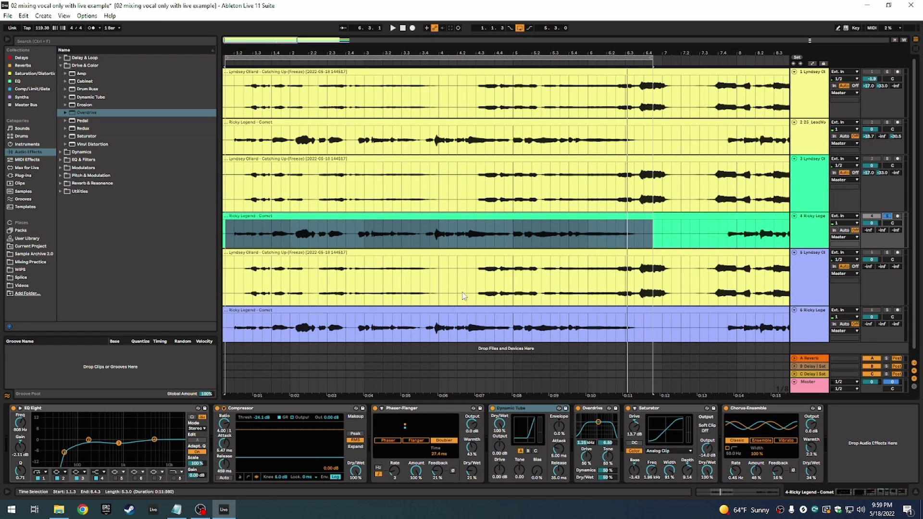
pyautogui.click(578, 409)
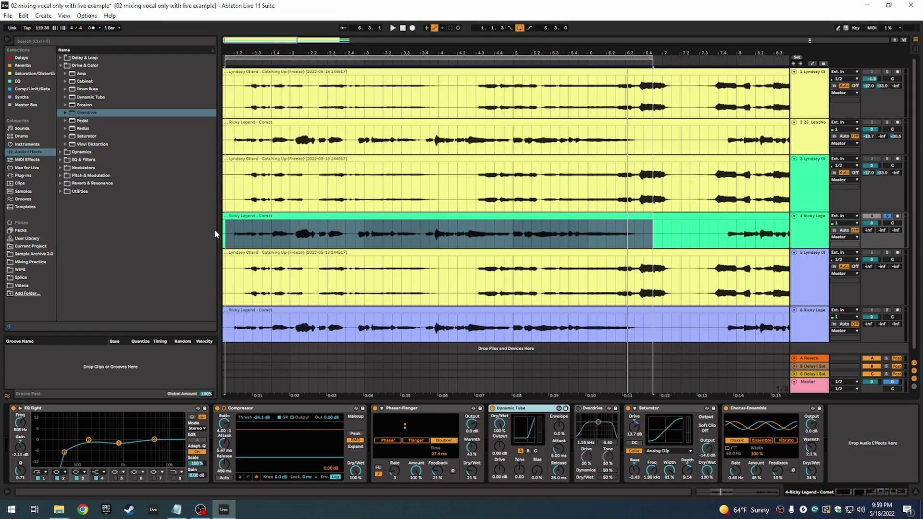
# Audition the tube models of track 4's Dynamic Tube during playback, choosing model B and raising its bias
pyautogui.click(229, 237)
pyautogui.moveTo(249, 44); pyautogui.dragTo(246, 67)
pyautogui.press('space')
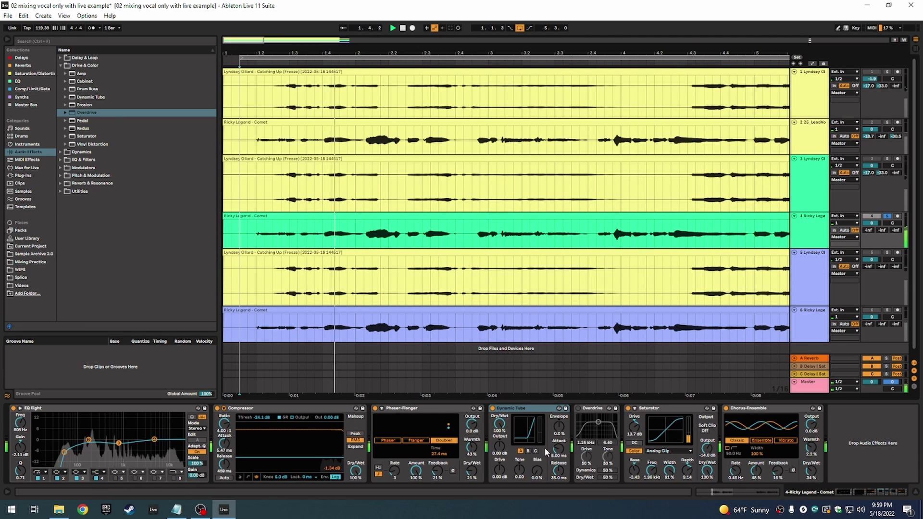
pyautogui.moveTo(538, 474); pyautogui.dragTo(528, 459)
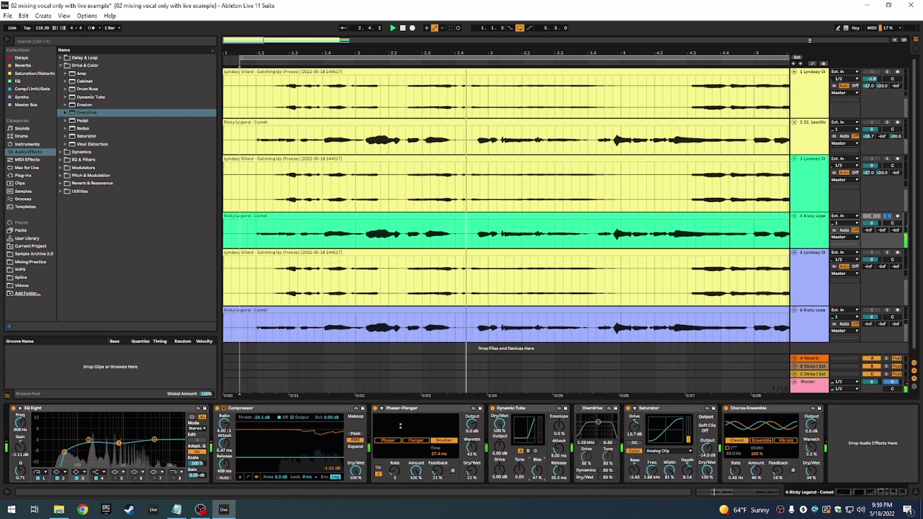
pyautogui.click(529, 451)
pyautogui.click(536, 451)
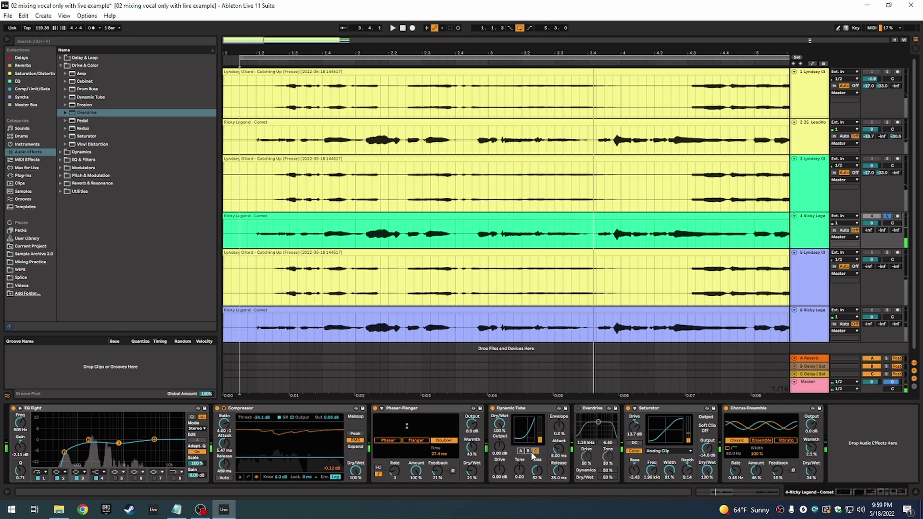
pyautogui.press('space')
pyautogui.press('space')
pyautogui.moveTo(538, 472); pyautogui.dragTo(537, 463)
pyautogui.click(529, 452)
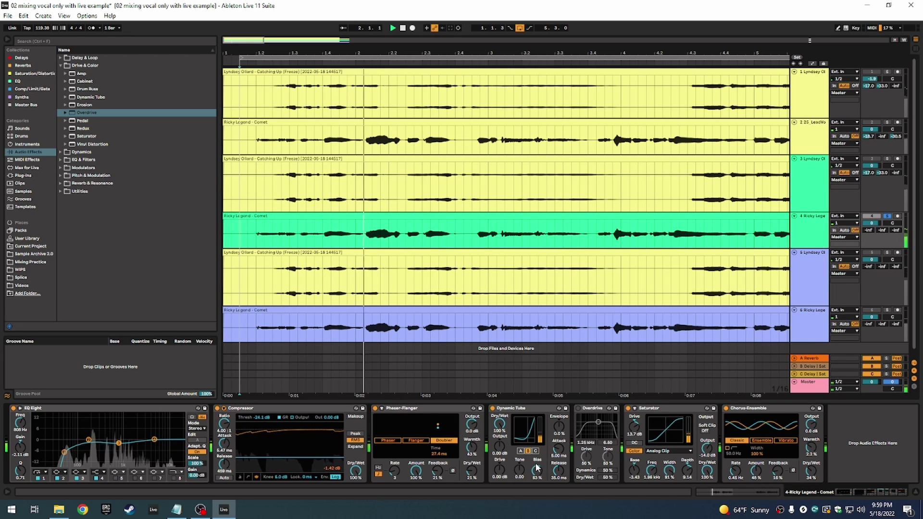
# Set track 4's Dynamic Tube to 10.1 dB drive, 0.33 tone, 40% bias and 77% dry/wet, comparing it with bypass
pyautogui.moveTo(521, 476)
pyautogui.mouseDown()
pyautogui.moveTo(499, 469)
pyautogui.moveTo(500, 458)
pyautogui.moveTo(520, 472)
pyautogui.mouseUp()
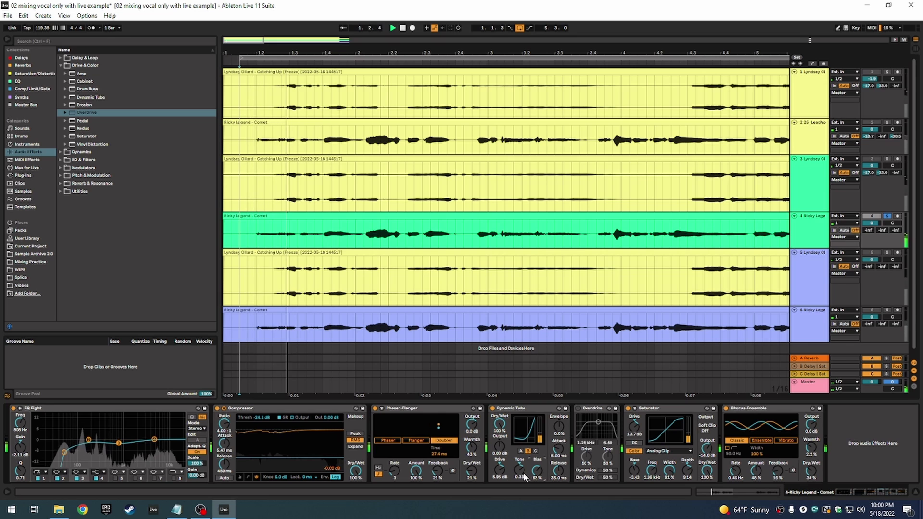
pyautogui.moveTo(500, 471); pyautogui.dragTo(500, 468)
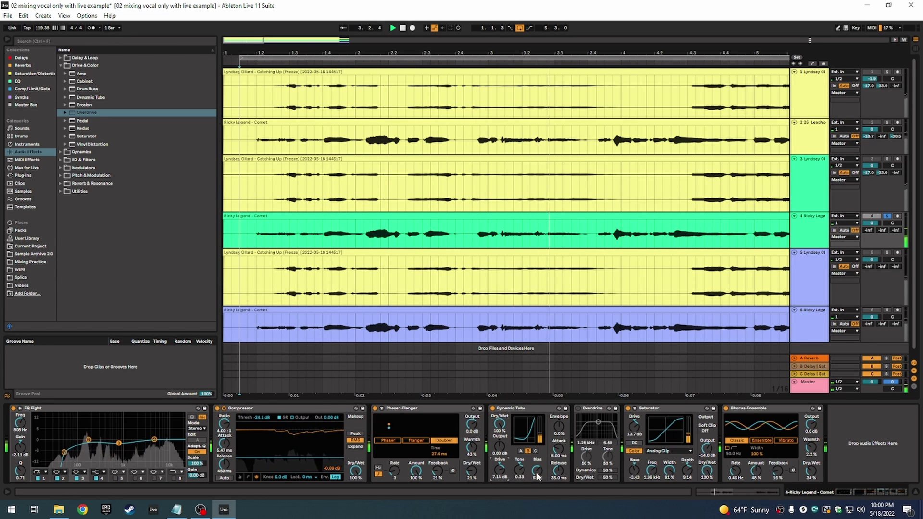
pyautogui.moveTo(537, 472); pyautogui.dragTo(538, 475)
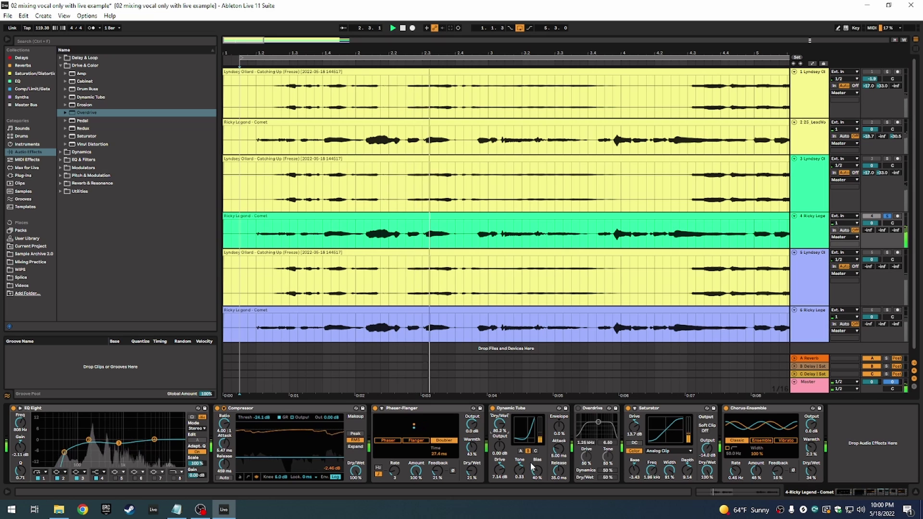
pyautogui.moveTo(501, 428); pyautogui.dragTo(501, 430)
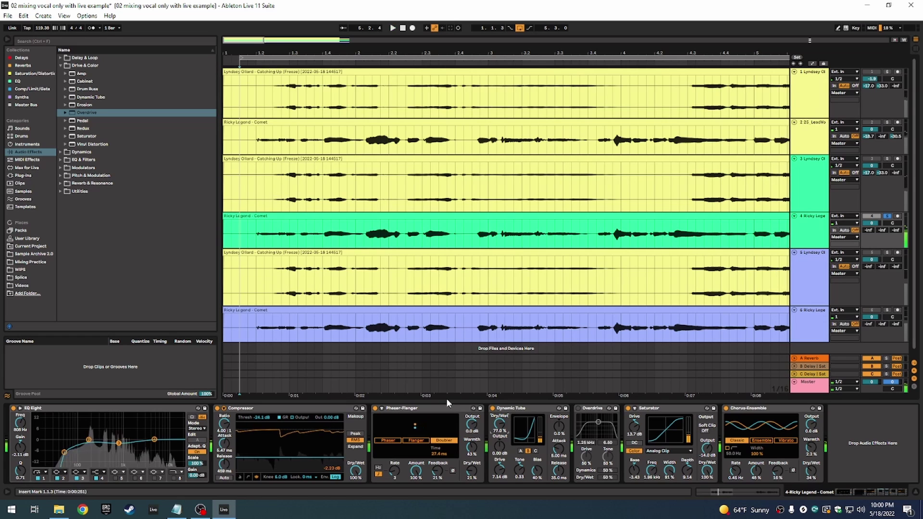
pyautogui.press('space')
pyautogui.click(493, 409)
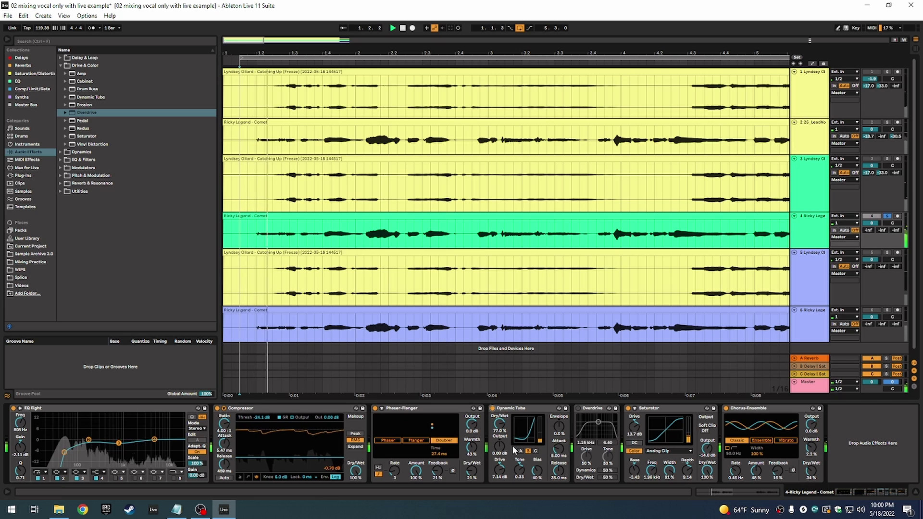
pyautogui.moveTo(507, 472)
pyautogui.mouseDown()
pyautogui.moveTo(506, 465)
pyautogui.moveTo(518, 467)
pyautogui.mouseUp()
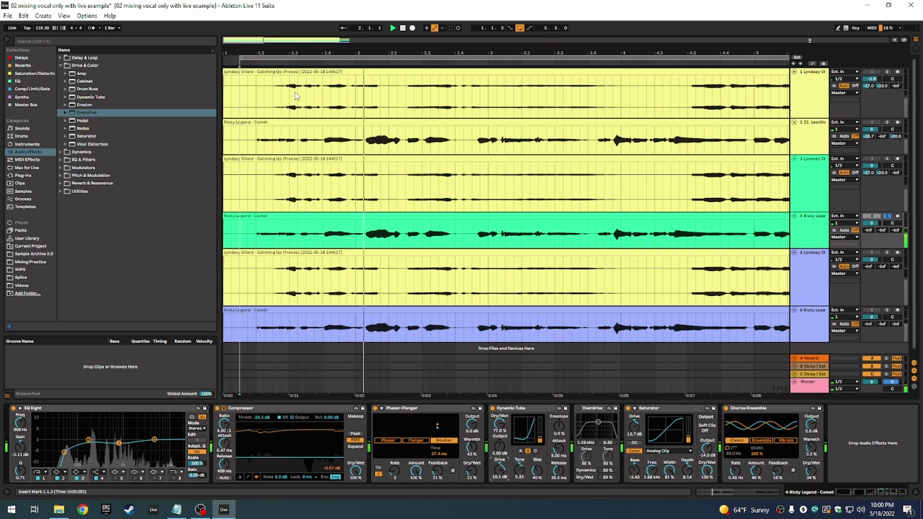
# Insert a Utility between track 4's Overdrive and Saturator and lower its gain to about -31.7 dB
pyautogui.moveTo(256, 42); pyautogui.dragTo(256, 21)
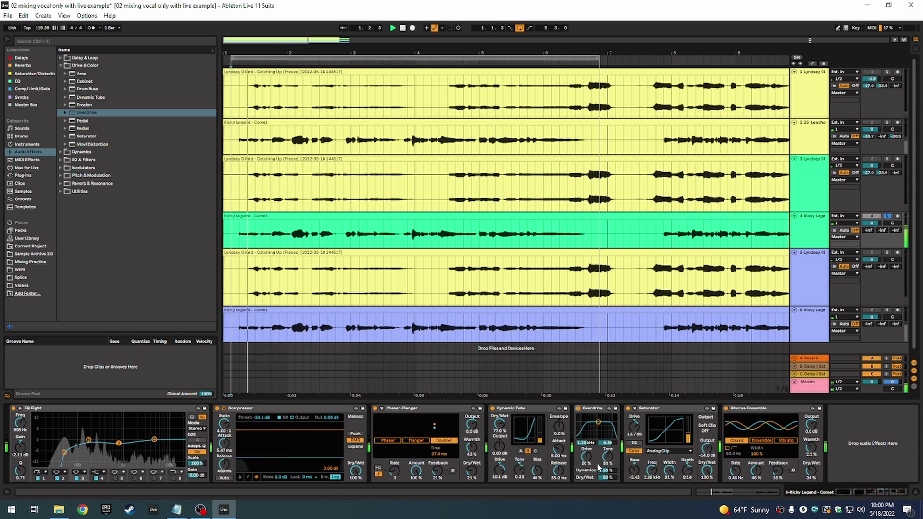
pyautogui.click(72, 191)
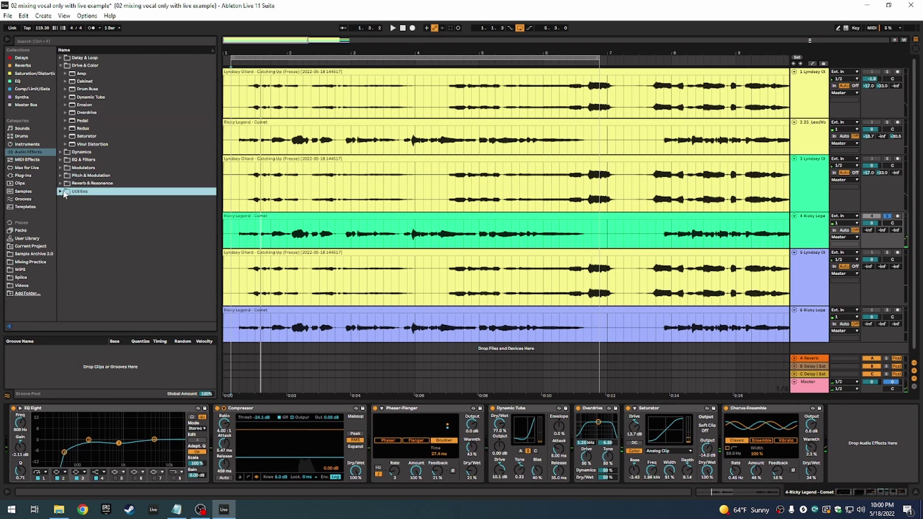
pyautogui.moveTo(81, 152); pyautogui.dragTo(631, 463)
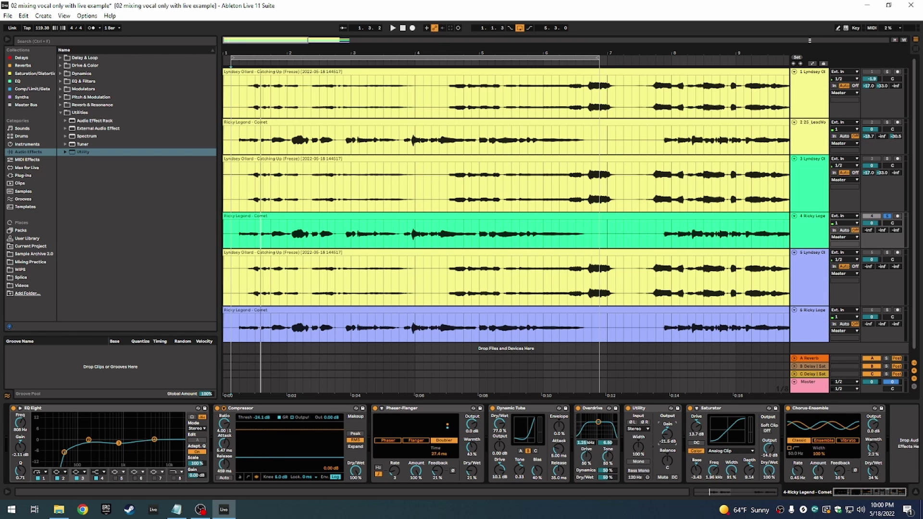
pyautogui.press('space')
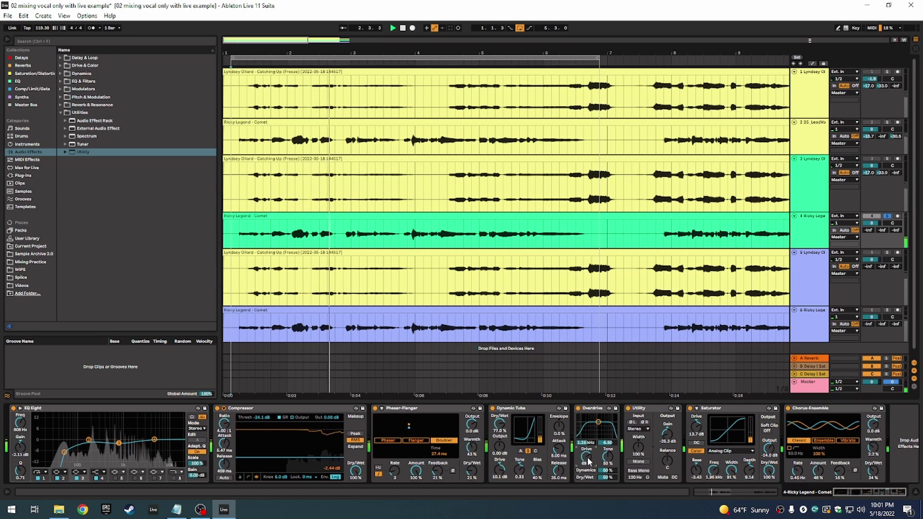
pyautogui.moveTo(668, 443); pyautogui.dragTo(668, 457)
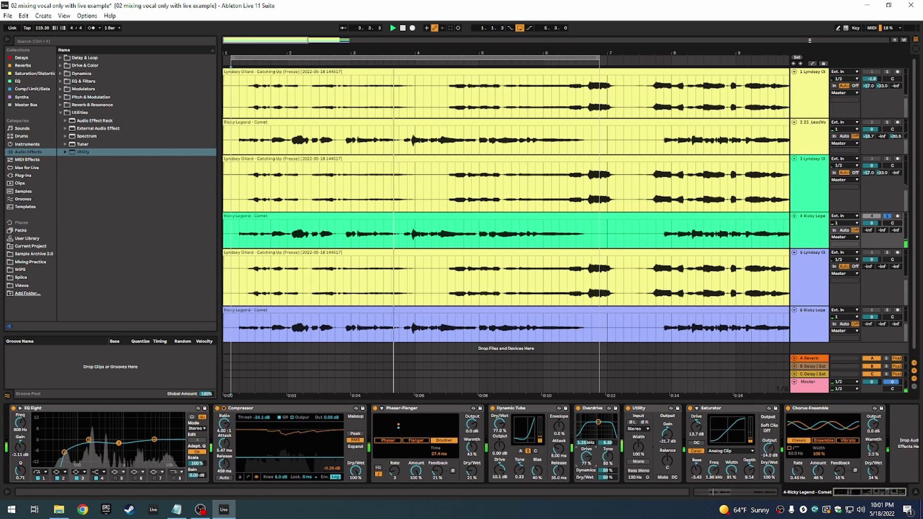
# Shape the filter band of track 4's Overdrive and set drive to 79%, tone to 70%, dynamics to 19% and dry/wet to 3%
pyautogui.moveTo(596, 427); pyautogui.dragTo(599, 430)
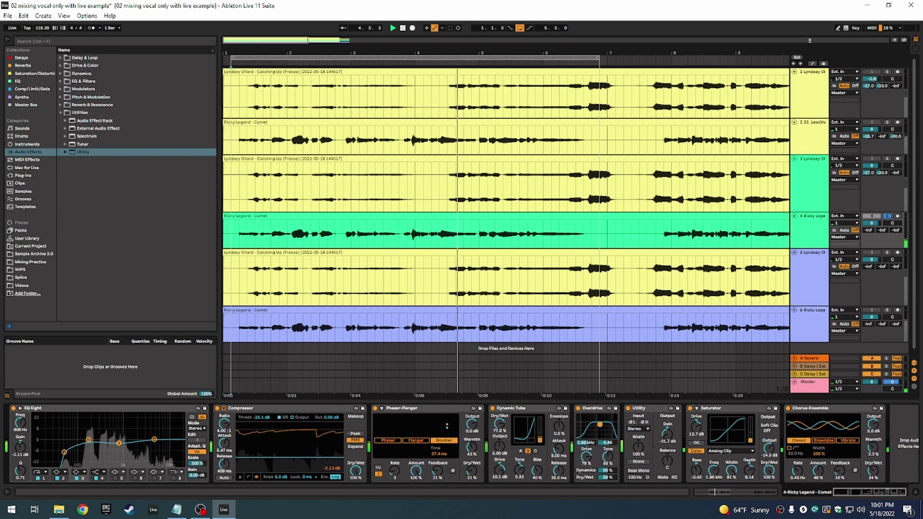
pyautogui.moveTo(609, 471); pyautogui.dragTo(608, 484)
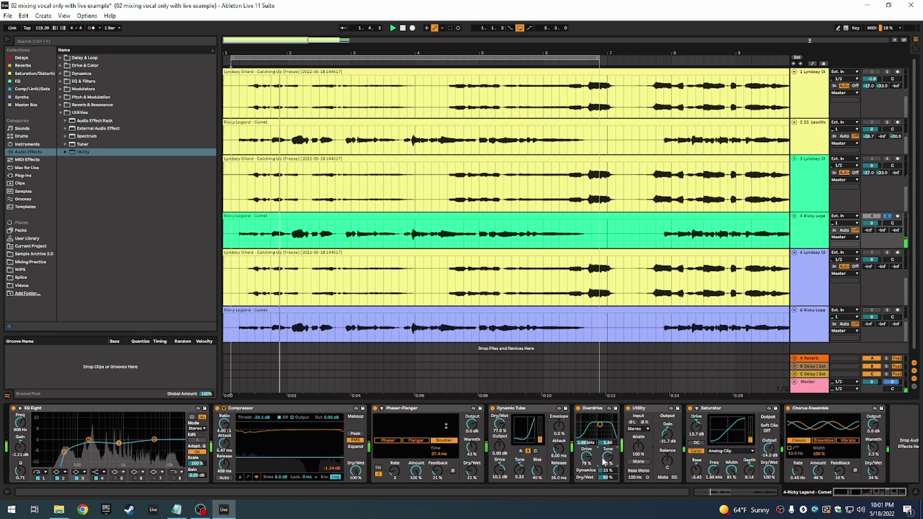
pyautogui.moveTo(600, 425); pyautogui.dragTo(601, 423)
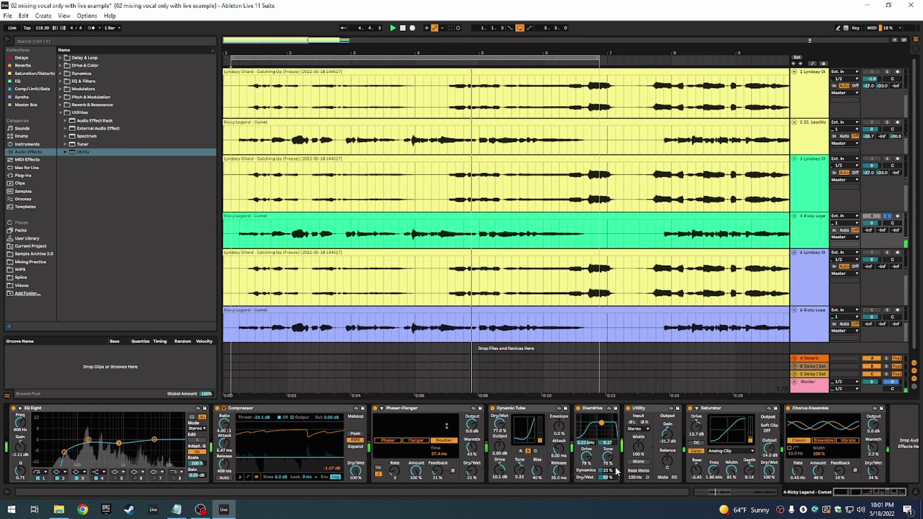
pyautogui.moveTo(611, 475); pyautogui.dragTo(612, 481)
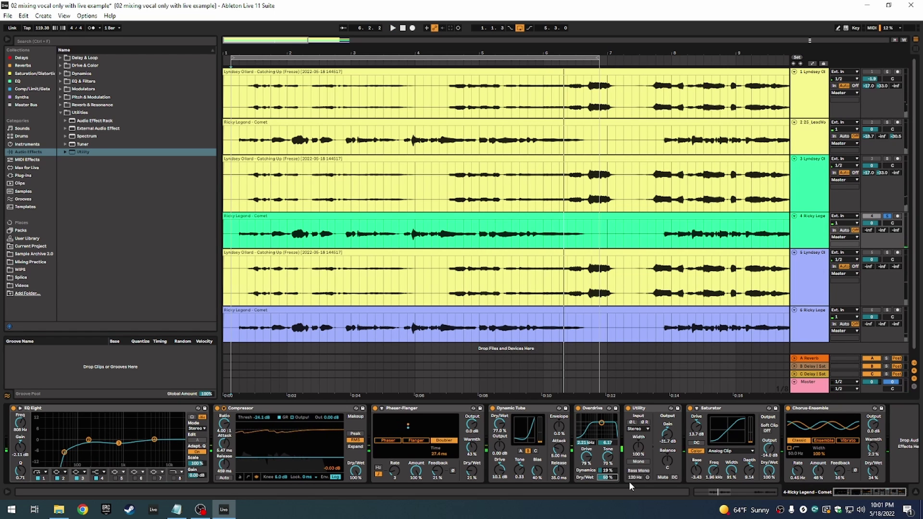
pyautogui.write('4')
pyautogui.press('Return')
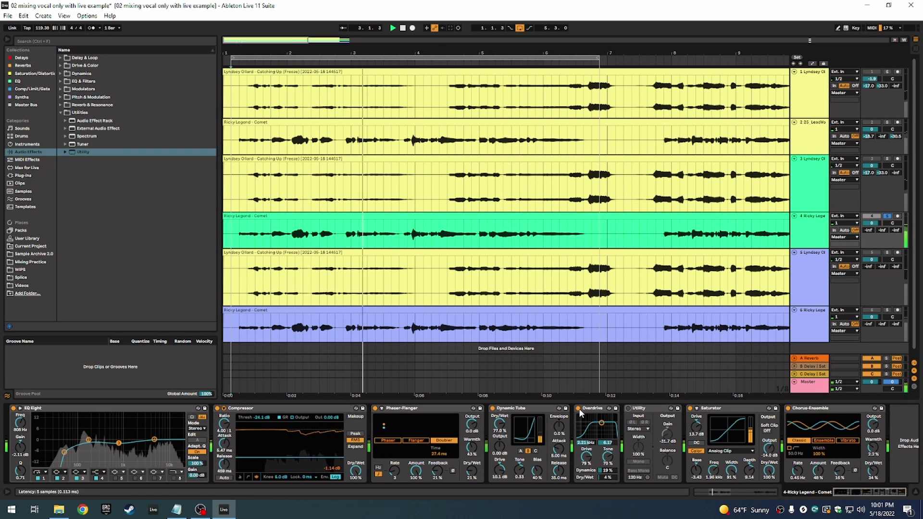
pyautogui.click(609, 478)
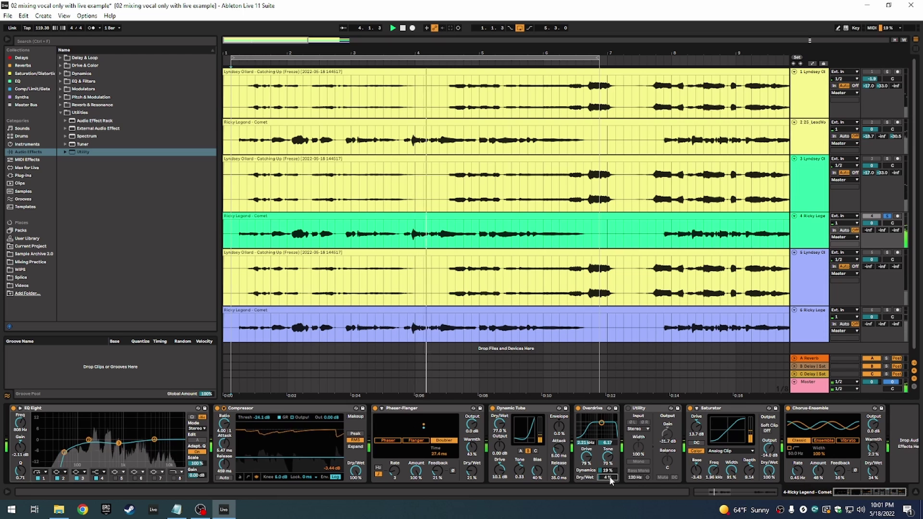
pyautogui.scroll(-1, 610, 479)
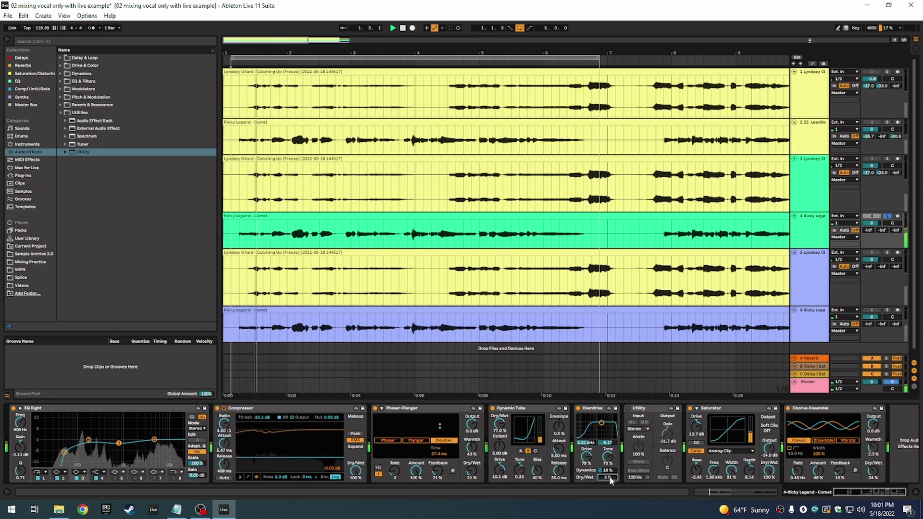
# Delete track 4's Utility, lower the Saturator's drive to 12.7 dB, and select Dynamic Tube through Saturator while auditioning
pyautogui.click(653, 427)
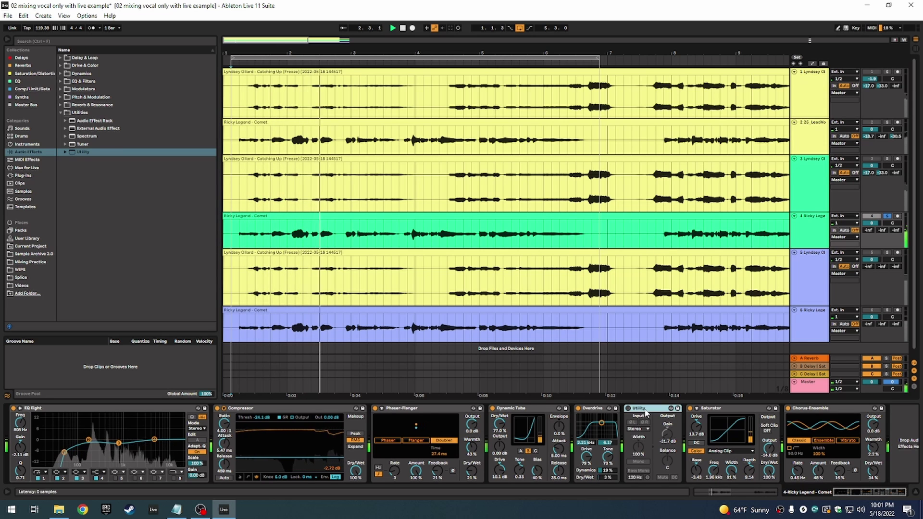
pyautogui.press('Delete')
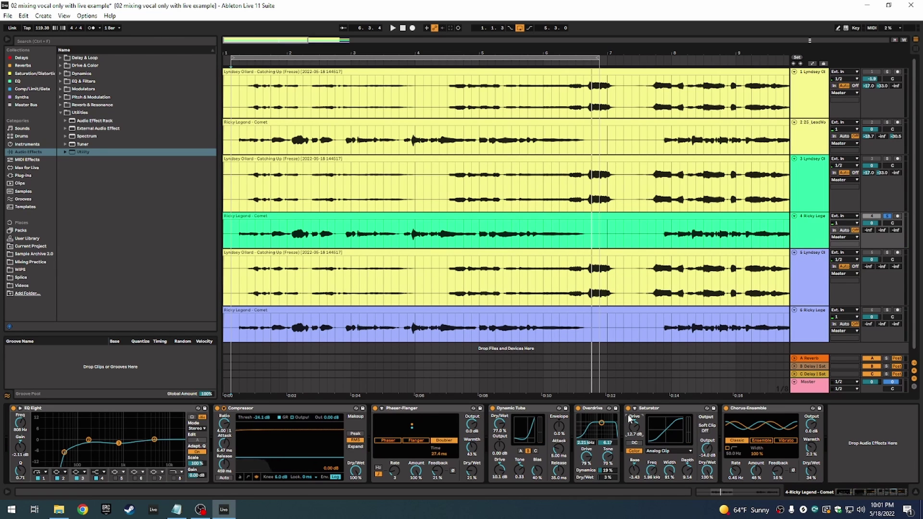
pyautogui.keyDown('shift'); pyautogui.click(542, 412); pyautogui.keyUp('shift')
pyautogui.press('space')
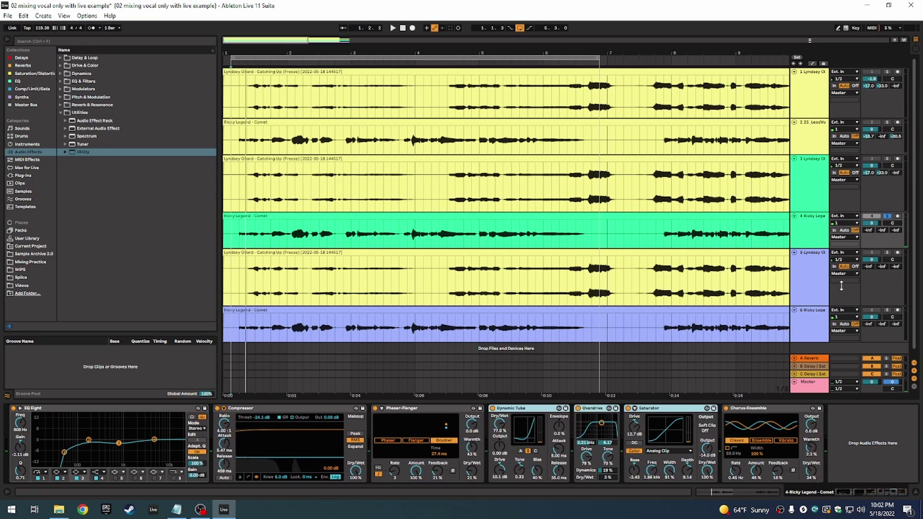
# Turn off track 4's solo and extend the loop over its whole clip, from 1.1.1 for a length of 13.0.0
pyautogui.click(888, 217)
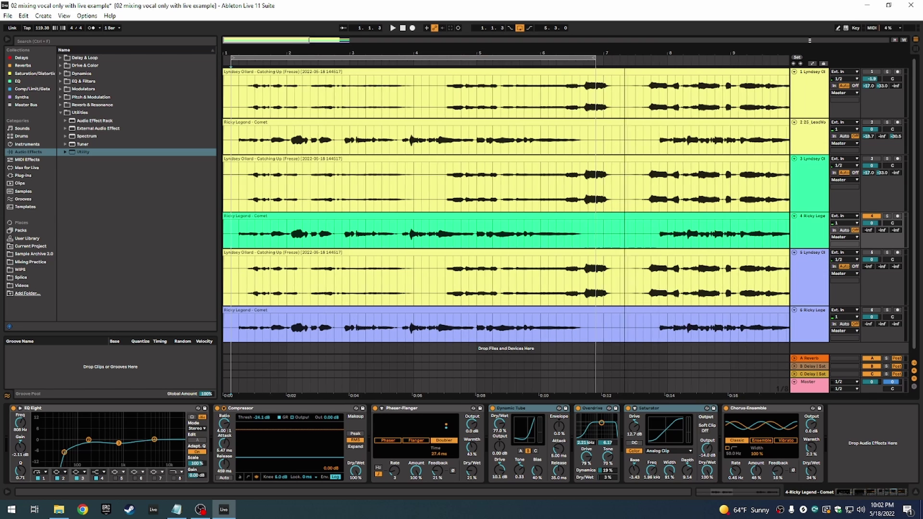
pyautogui.press('-')
pyautogui.press('-')
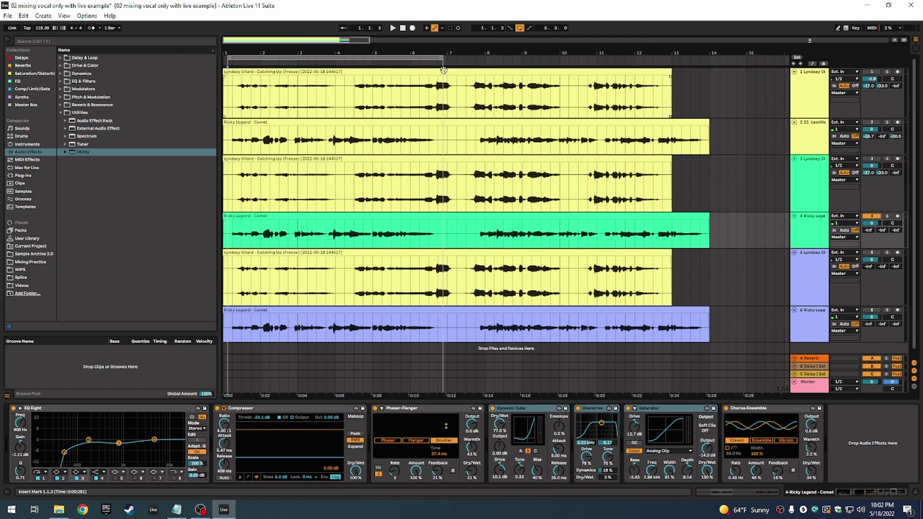
pyautogui.moveTo(441, 56); pyautogui.dragTo(710, 58)
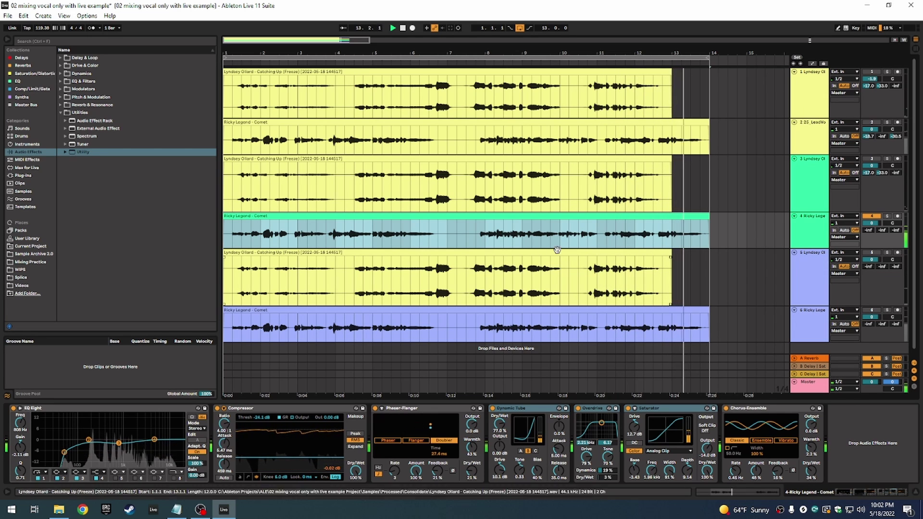
# Set track 4's Chorus-Ensemble dry/wet to 40%, raise its send to A Reverb and set its send C to -31 dB
pyautogui.click(476, 237)
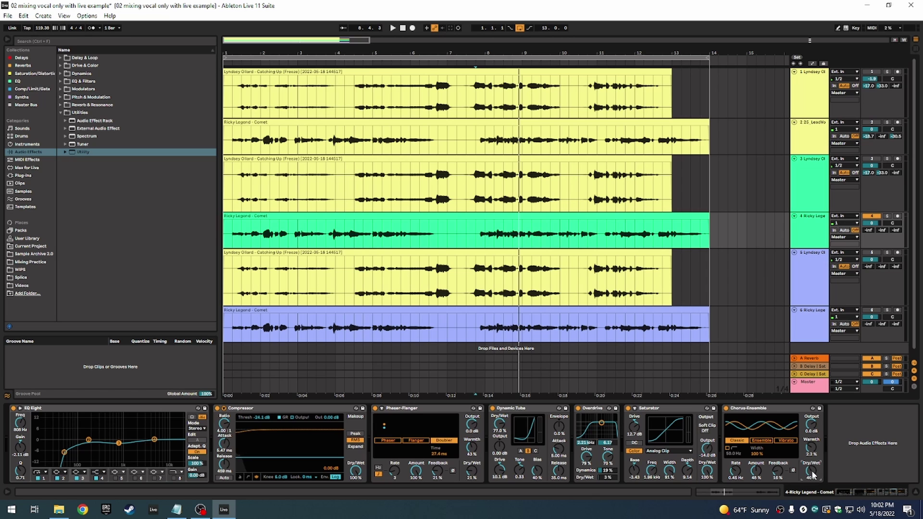
pyautogui.press('space')
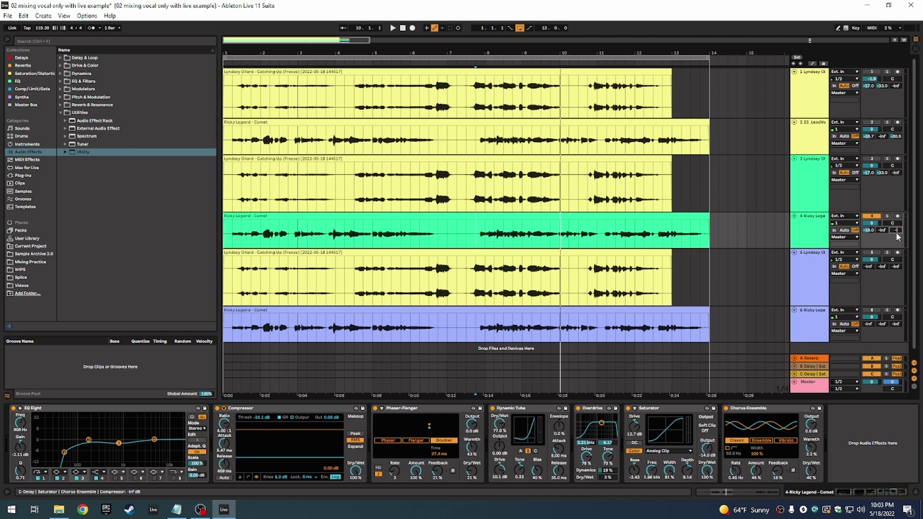
pyautogui.write('31')
pyautogui.press('Return')
# Play track 4 with its Dynamic Tube bypassed, replay from 7.4.1, and delete the Dynamic Tube from the chain
pyautogui.click(268, 217)
pyautogui.press('space')
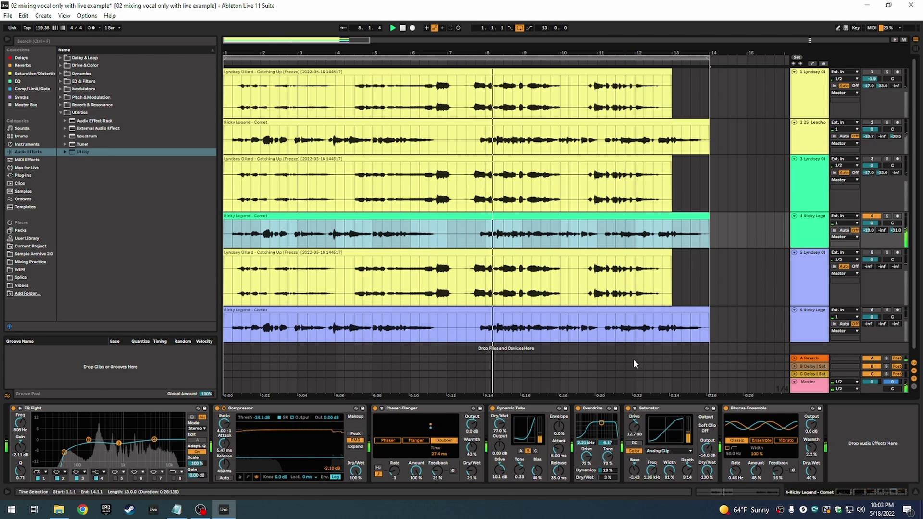
pyautogui.click(493, 409)
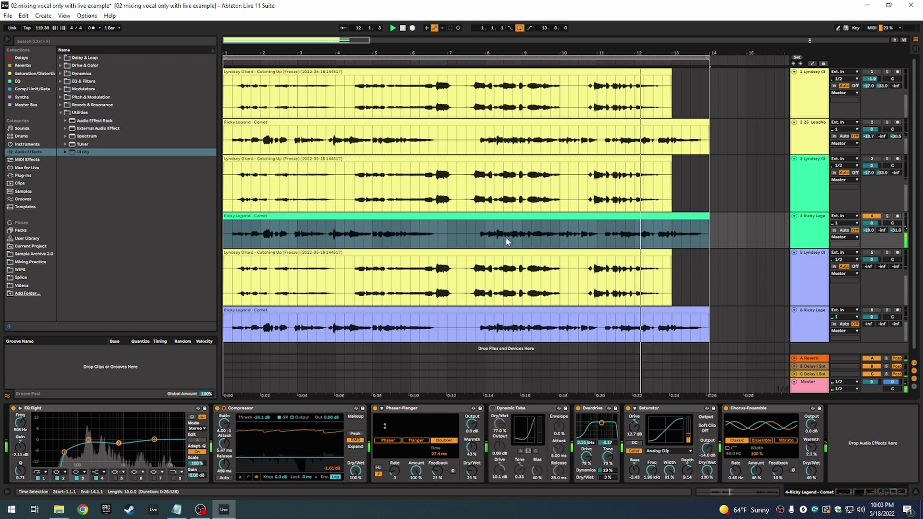
pyautogui.click(476, 238)
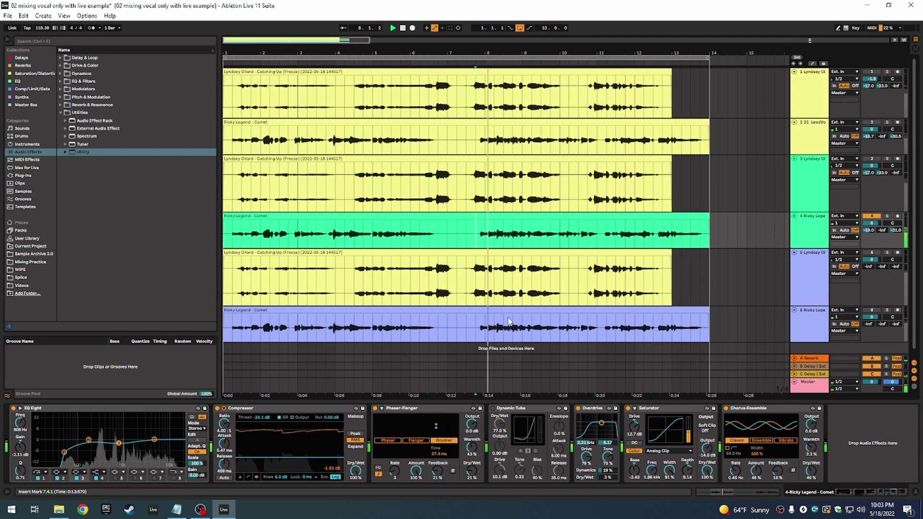
pyautogui.click(508, 410)
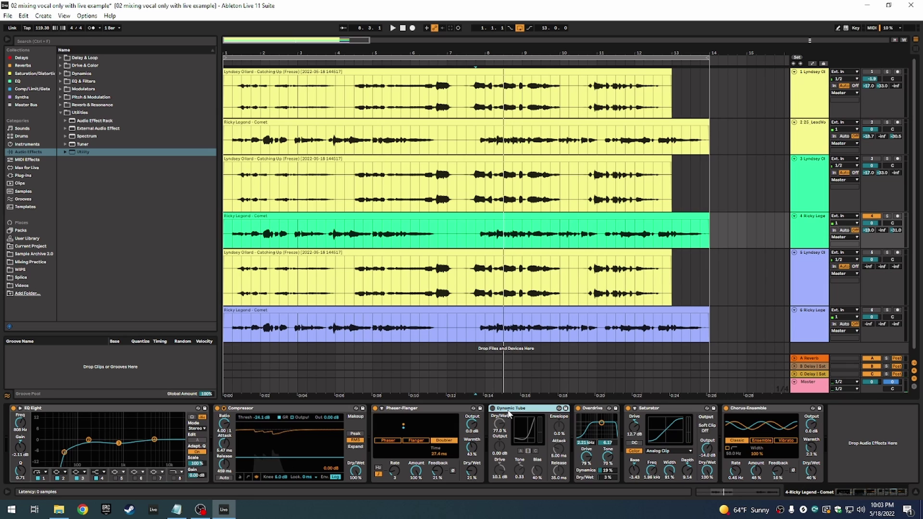
pyautogui.press('Delete')
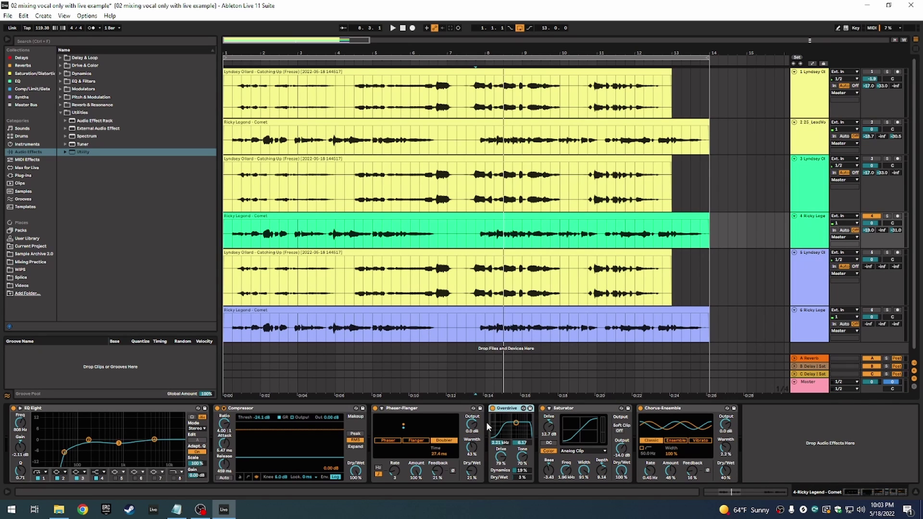
# Play track 4's whole clip from 1.1.1 to audition its finished effect chain
pyautogui.click(295, 217)
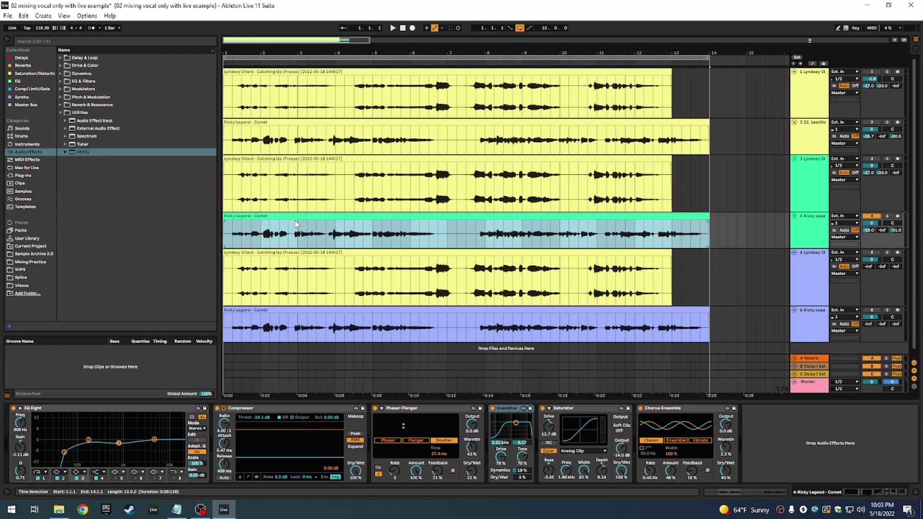
pyautogui.press('space')
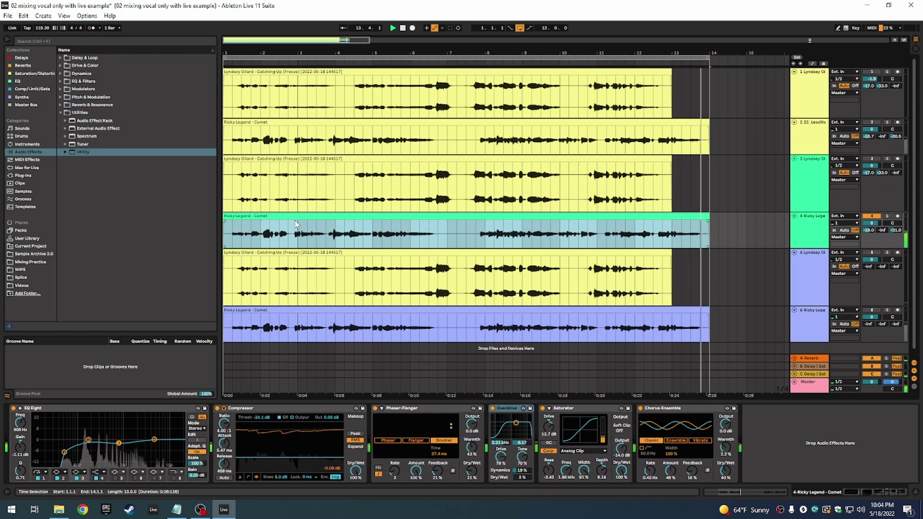
pyautogui.press('space')
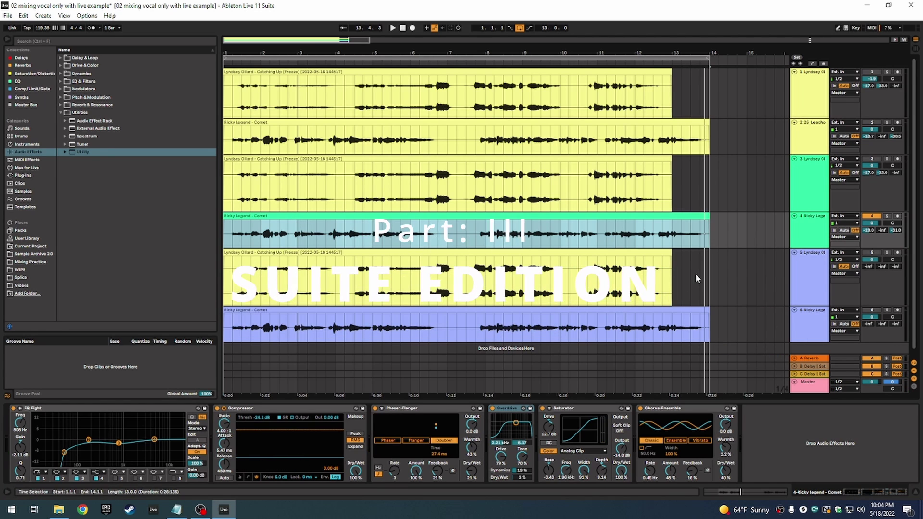
# Delete tracks 5 and 6 from the arrangement
pyautogui.click(638, 275)
pyautogui.click(608, 244)
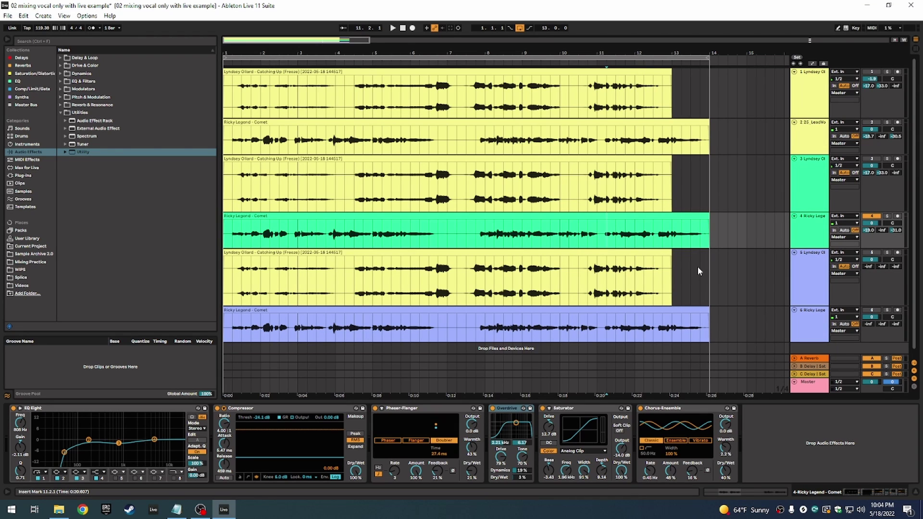
pyautogui.click(810, 283)
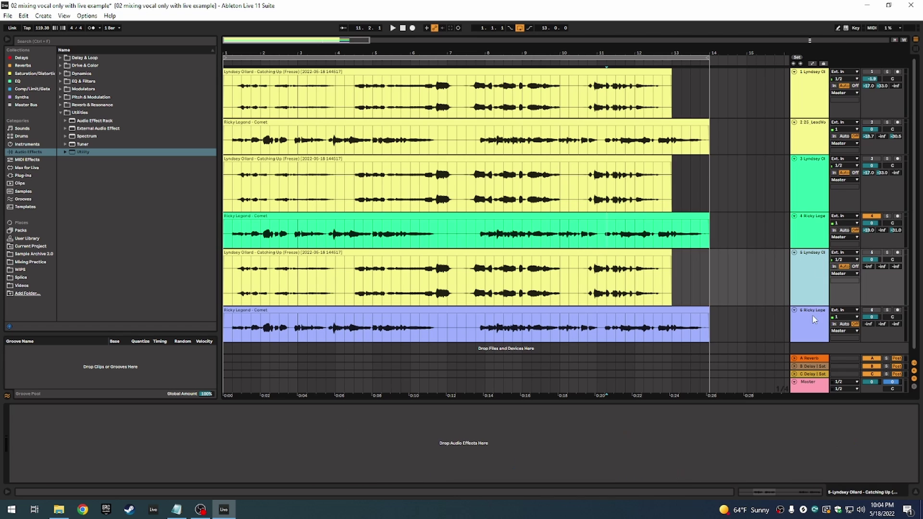
pyautogui.click(814, 319)
pyautogui.press('Delete')
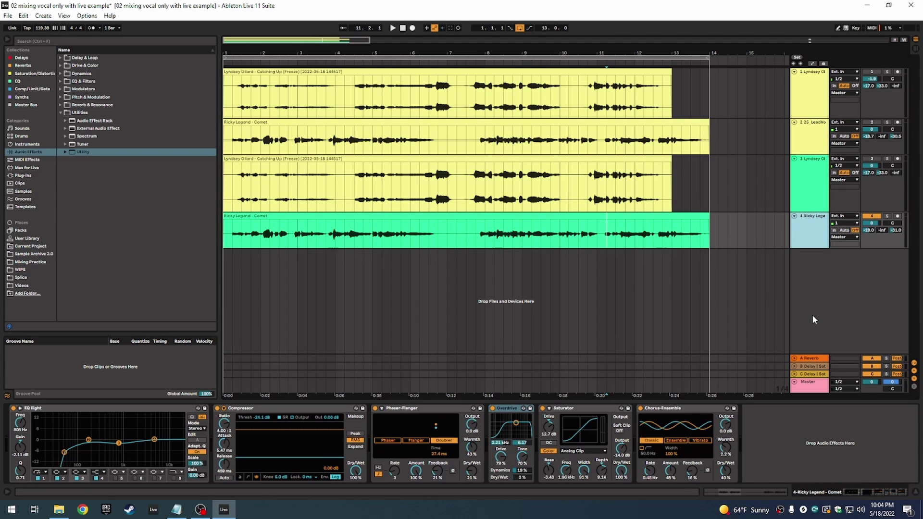
# Review the device chains on track 3, track 4 and the A Reverb return track
pyautogui.click(265, 195)
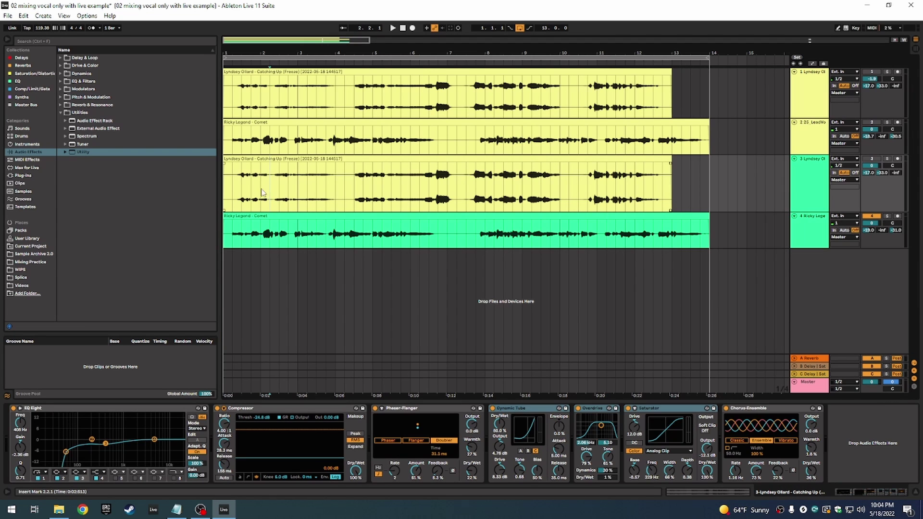
pyautogui.click(236, 198)
pyautogui.click(491, 215)
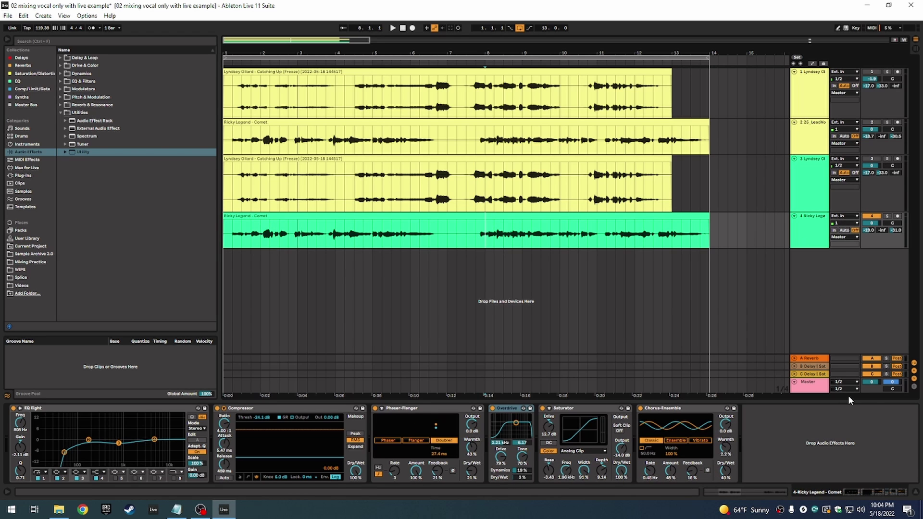
pyautogui.click(765, 358)
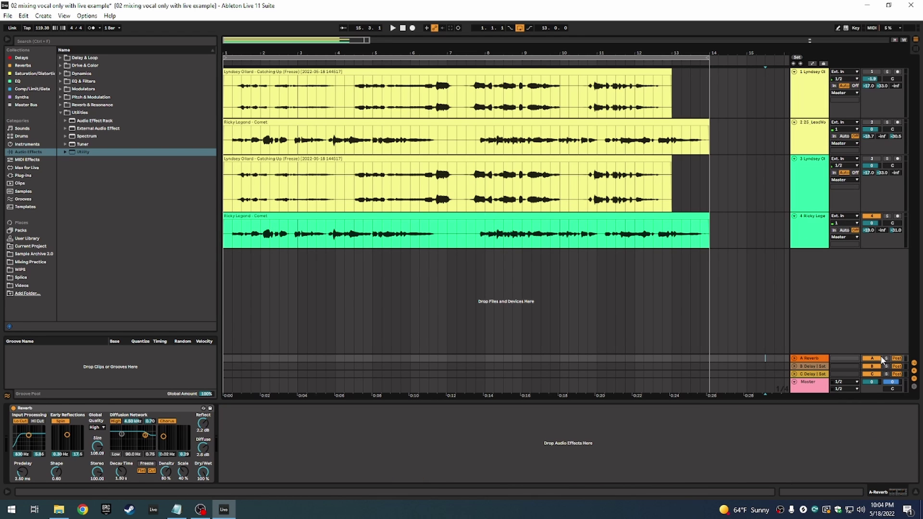
pyautogui.rightClick(812, 360)
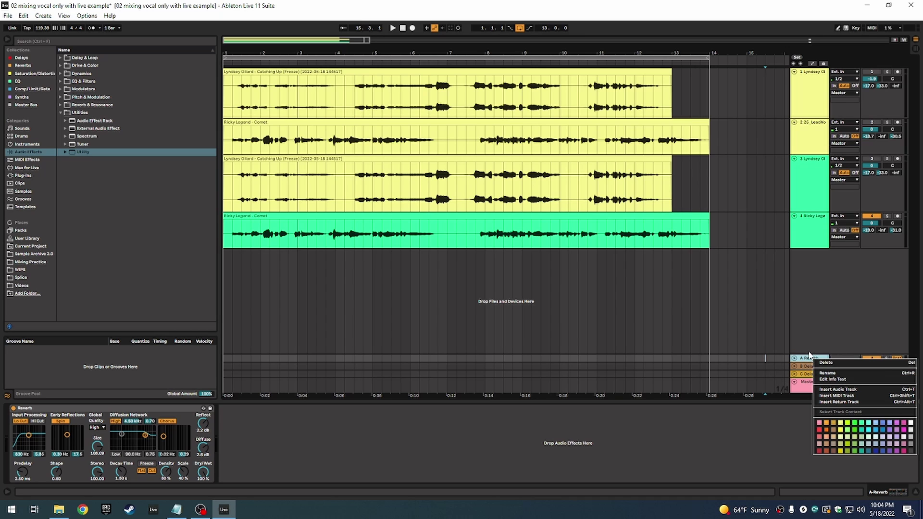
pyautogui.press('Escape')
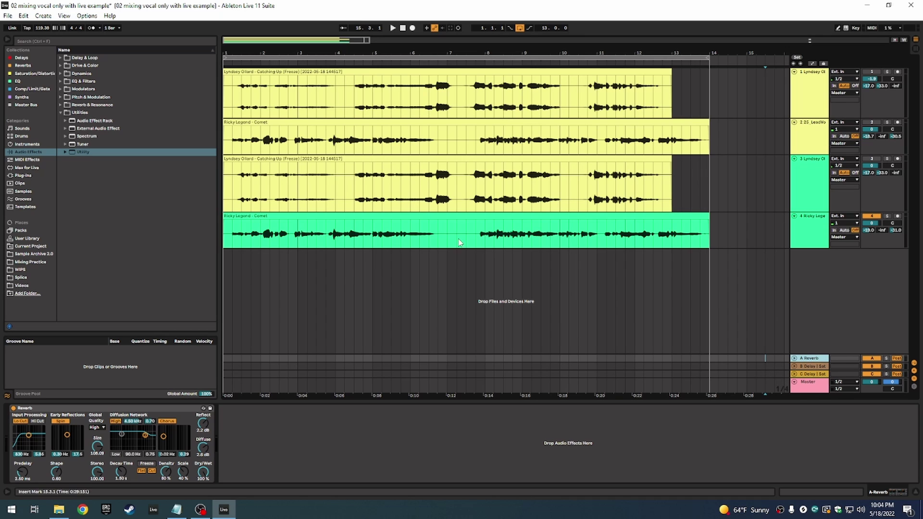
# Activate track 3, deactivate track 4, and solo the A Reverb return track
pyautogui.click(876, 160)
pyautogui.click(872, 216)
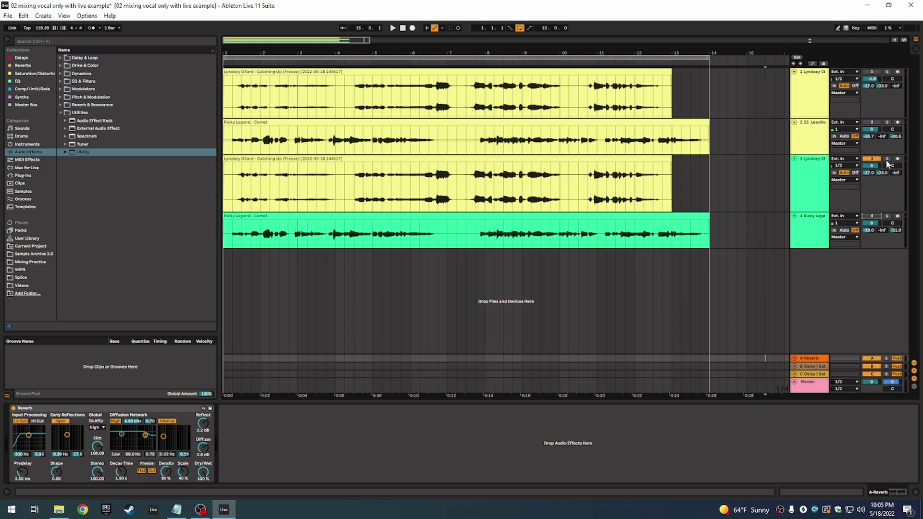
pyautogui.click(887, 159)
pyautogui.click(886, 359)
# Play track 3's soloed reverb return from near the start of the arrangement
pyautogui.click(226, 357)
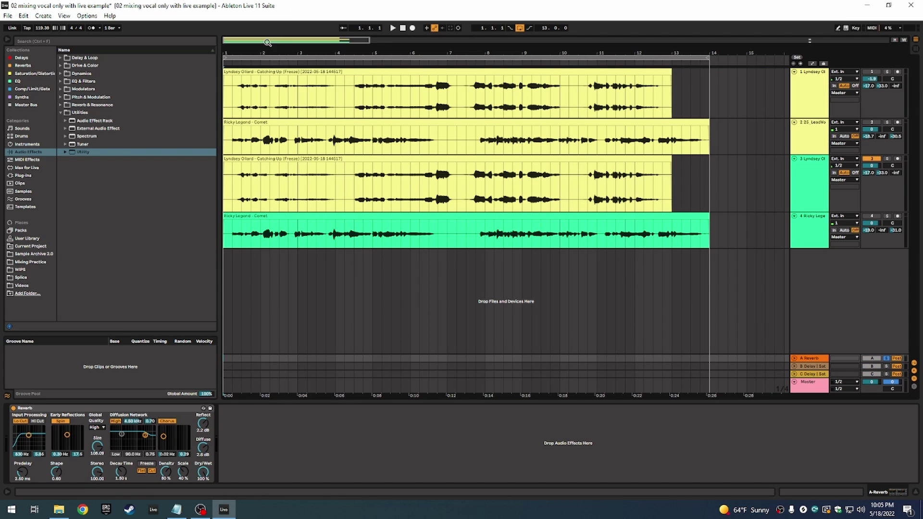
pyautogui.moveTo(267, 41)
pyautogui.mouseDown()
pyautogui.moveTo(267, 52)
pyautogui.moveTo(254, 51)
pyautogui.mouseUp()
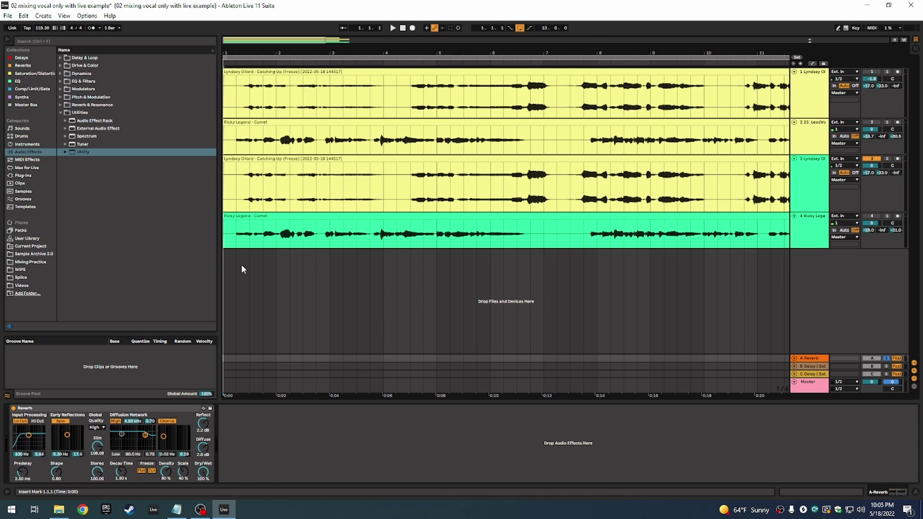
pyautogui.click(236, 357)
pyautogui.press('space')
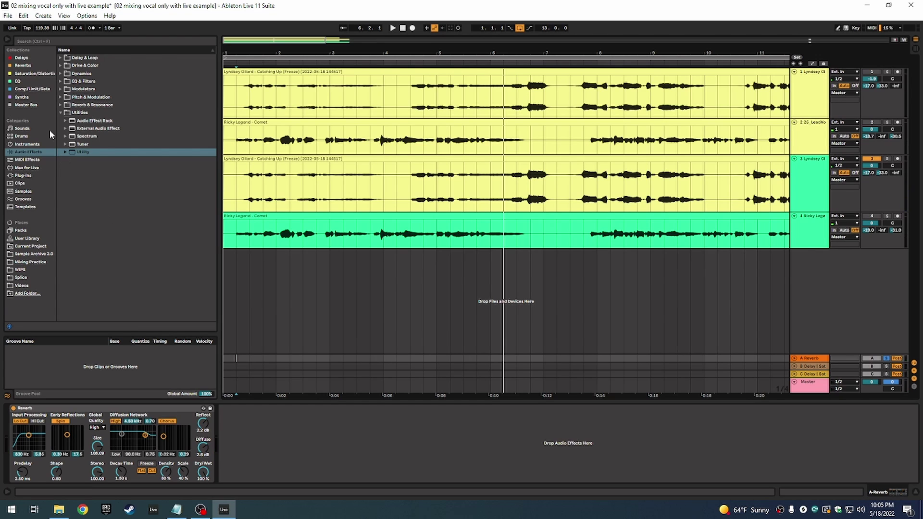
# Add a Hybrid Reverb to the A return track and delete its original Reverb device
pyautogui.click(28, 151)
pyautogui.click(60, 105)
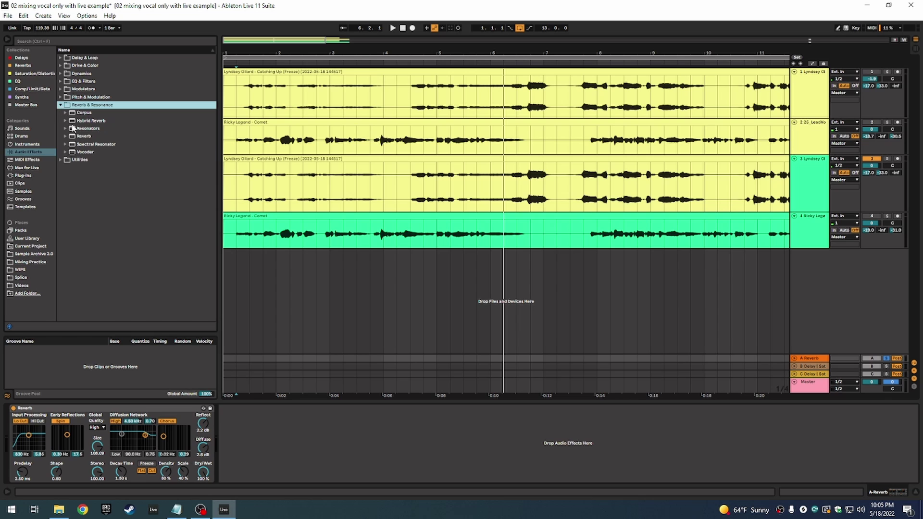
pyautogui.doubleClick(91, 120)
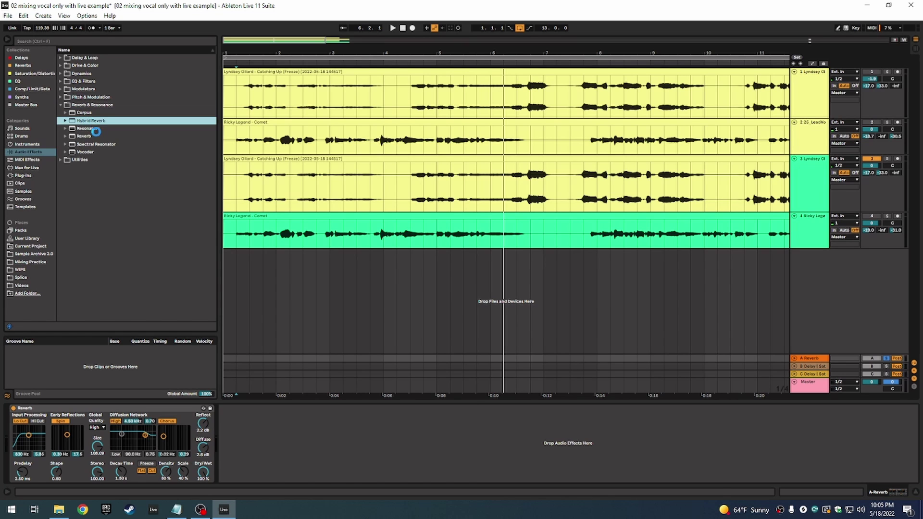
pyautogui.click(195, 409)
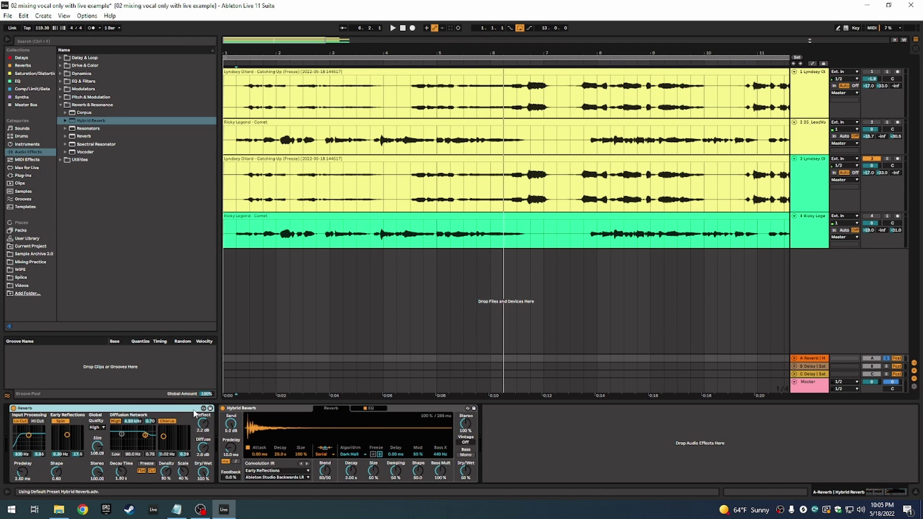
pyautogui.press('Delete')
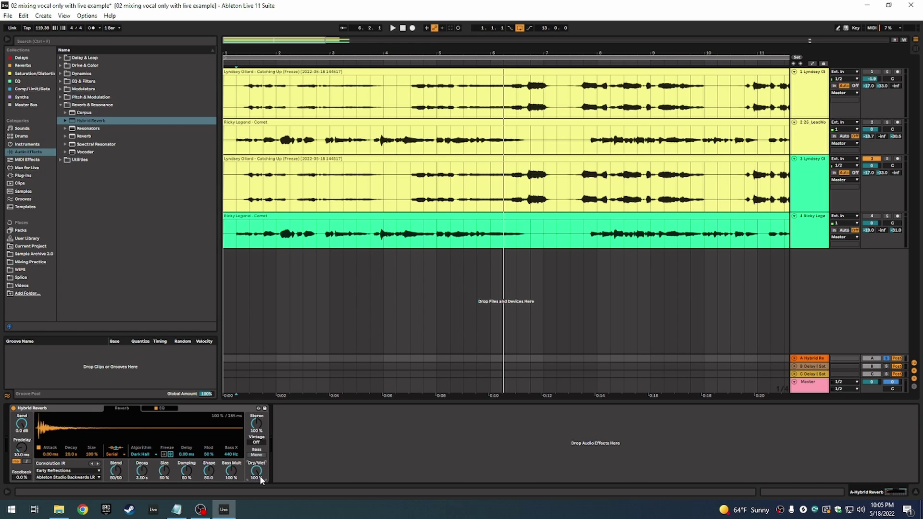
# Set the Hybrid Reverb's convolution IR category to Plates with the Classic Plate 1 impulse response
pyautogui.click(88, 478)
pyautogui.click(100, 478)
pyautogui.click(93, 472)
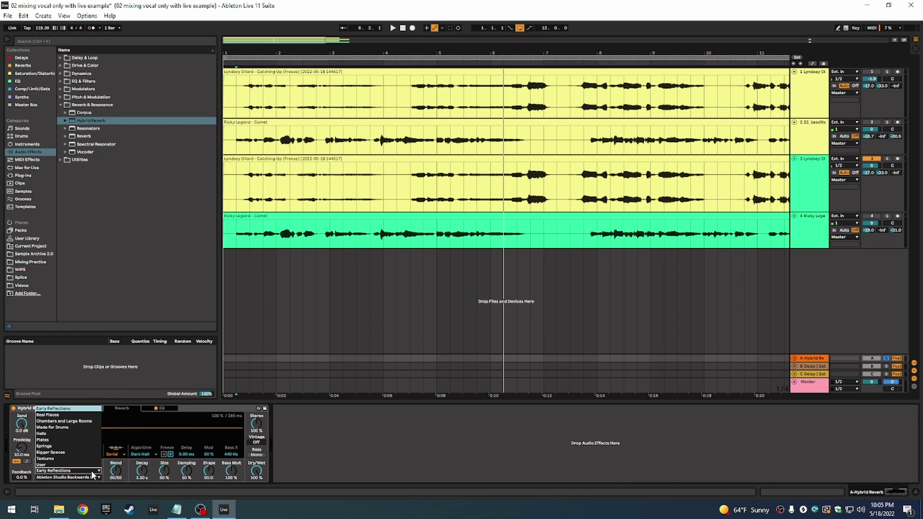
pyautogui.click(67, 440)
pyautogui.click(80, 478)
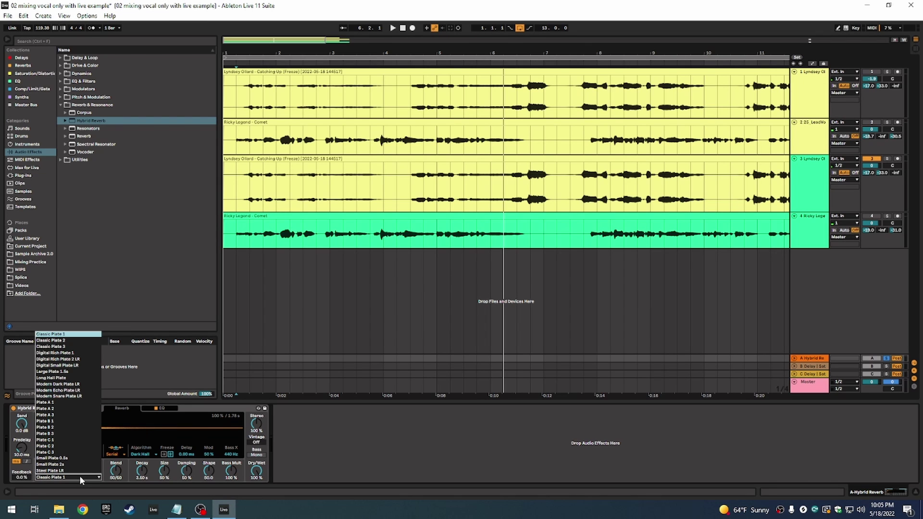
pyautogui.click(80, 477)
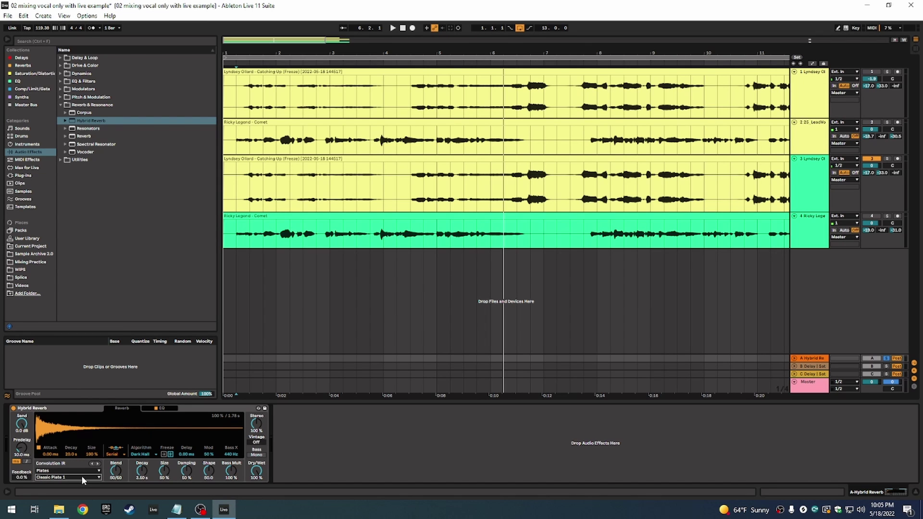
# Audition the Hybrid Reverb's Classic Plate 1, 2 and 3 impulse responses from the start of the arrangement
pyautogui.click(225, 359)
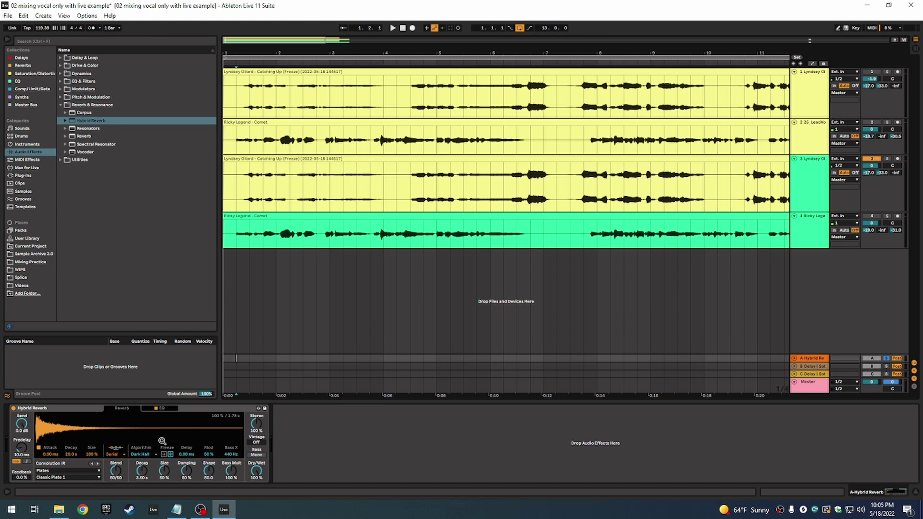
pyautogui.press('space')
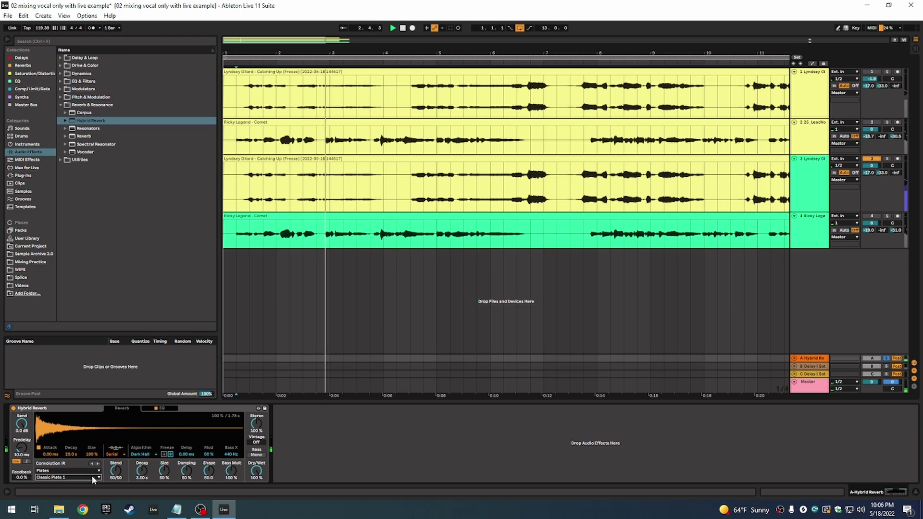
pyautogui.scroll(-1, 91, 475)
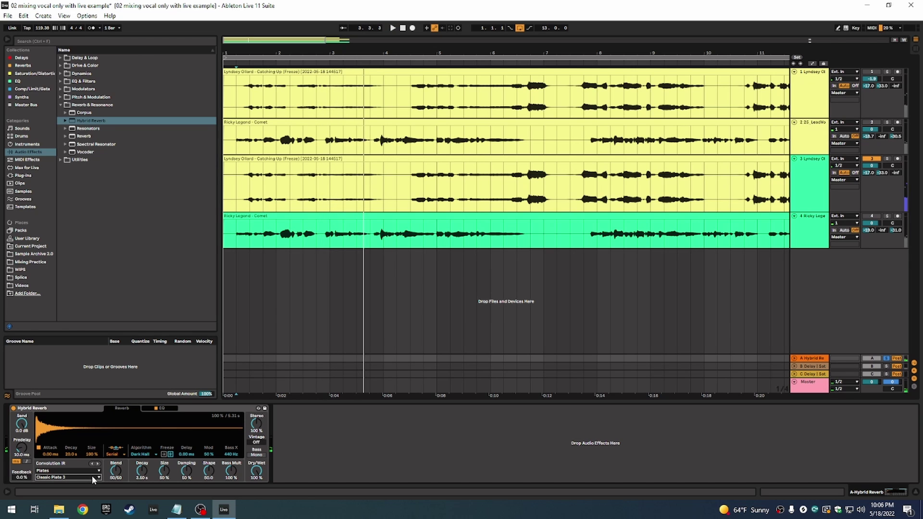
pyautogui.press('space')
pyautogui.press('space')
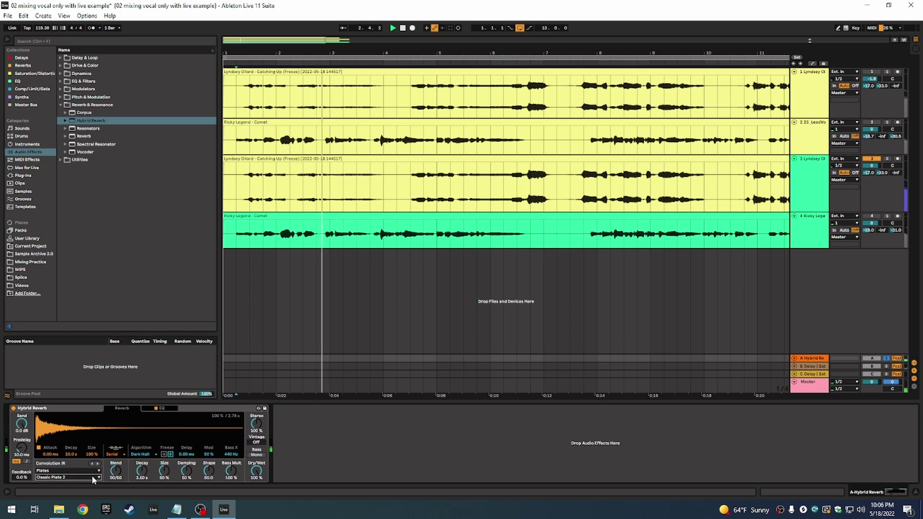
pyautogui.scroll(-1, 92, 475)
pyautogui.press('space')
pyautogui.press('space')
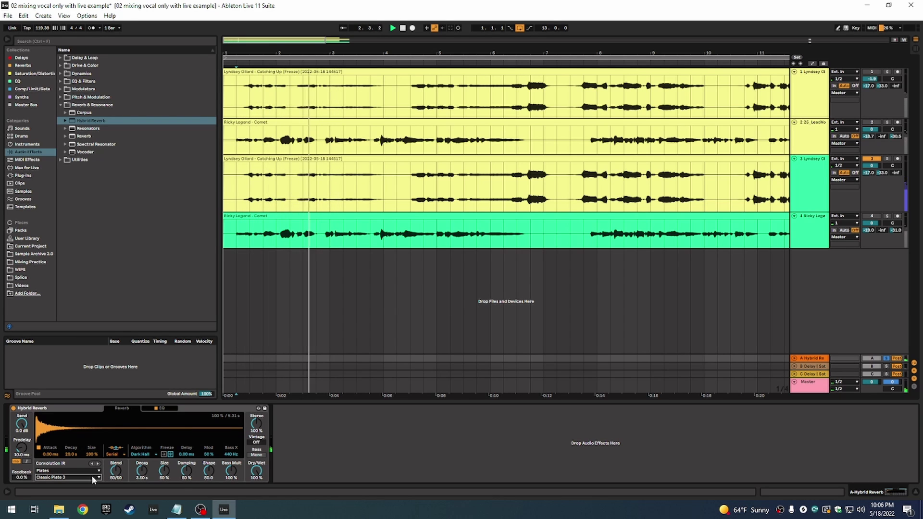
# Audition Digital Rich Plate 1 and Digital Rich Plate 2 LR, and set the Hybrid Reverb's impulse response to Digital Small Plate LR
pyautogui.scroll(-1, 92, 475)
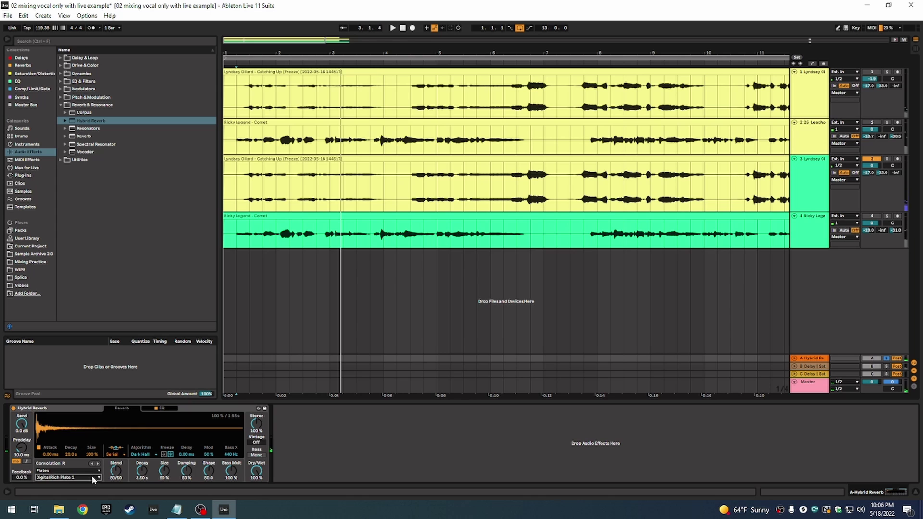
pyautogui.press('space')
pyautogui.press('space')
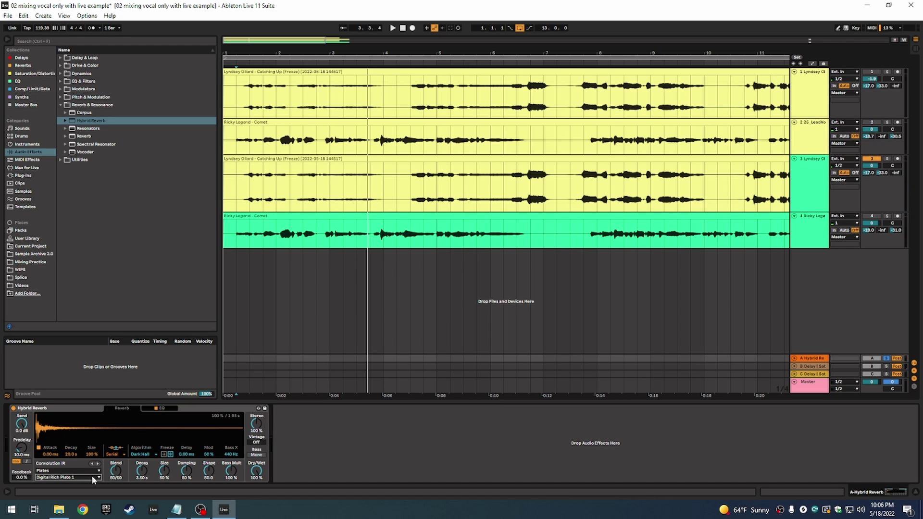
pyautogui.scroll(-1, 91, 475)
pyautogui.press('space')
pyautogui.press('space')
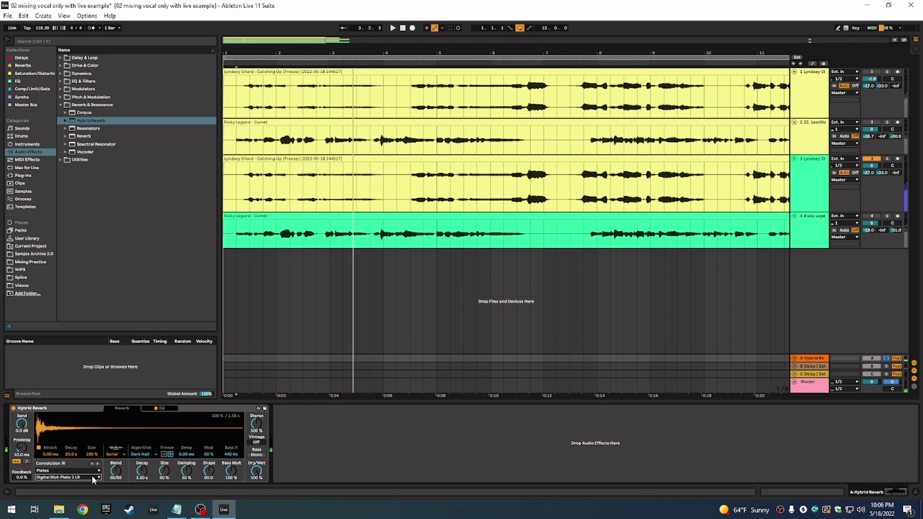
pyautogui.scroll(-1, 91, 475)
pyautogui.press('space')
pyautogui.press('space')
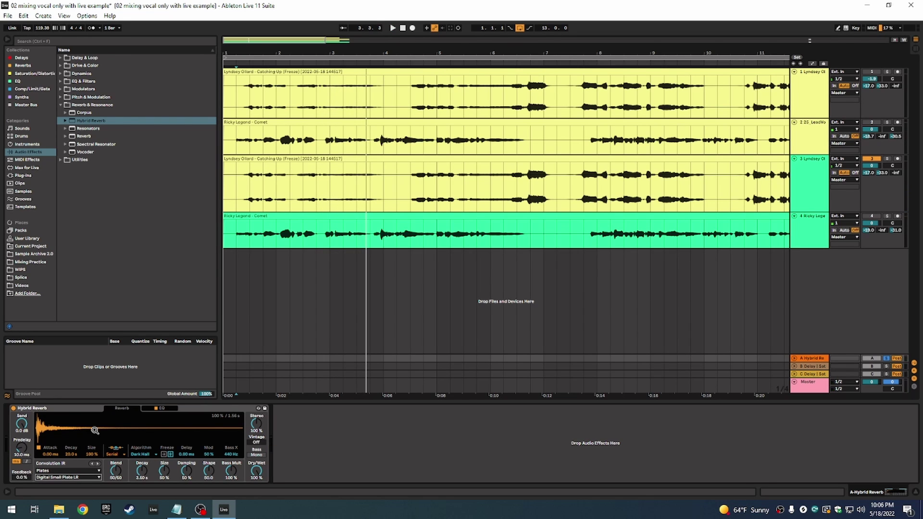
# Audition the Hybrid Reverb's Dark Hall and Quartz algorithms, and switch the algorithm to Shimmer
pyautogui.click(140, 454)
pyautogui.click(148, 460)
pyautogui.click(141, 455)
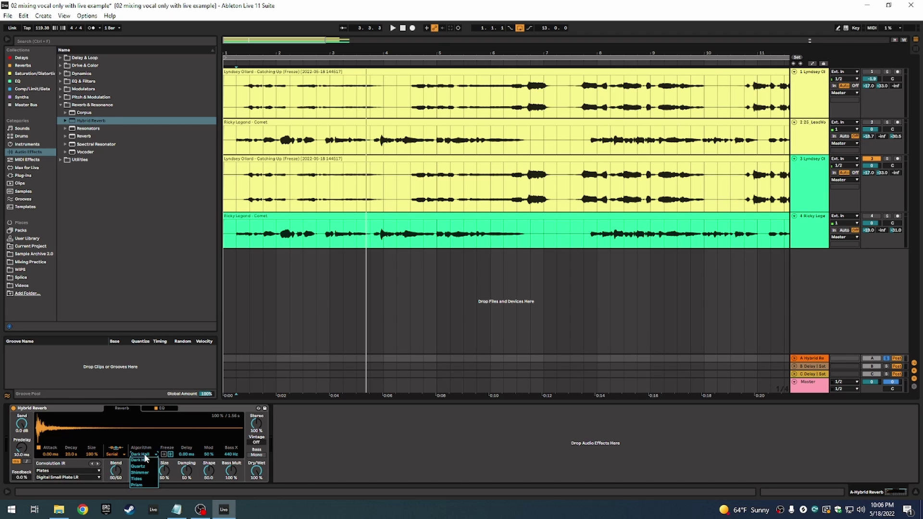
pyautogui.click(145, 459)
pyautogui.press('space')
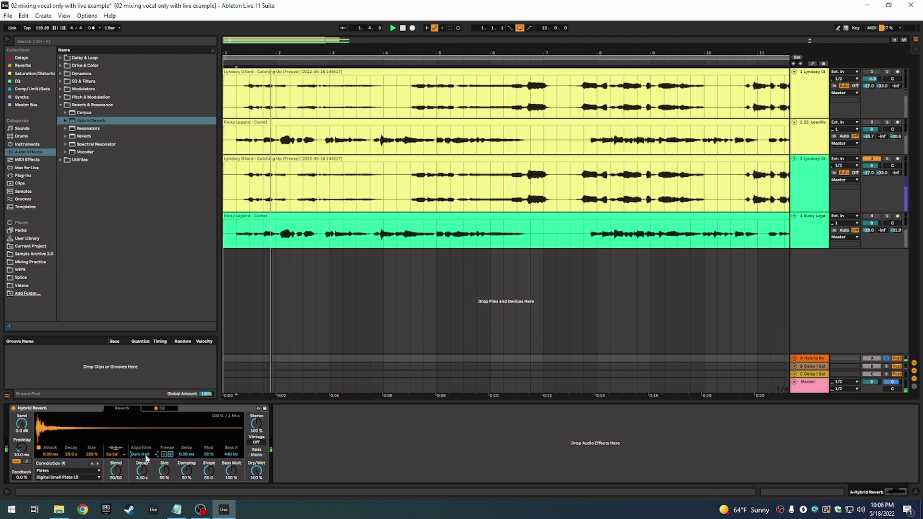
pyautogui.press('Down')
pyautogui.press('space')
pyautogui.press('space')
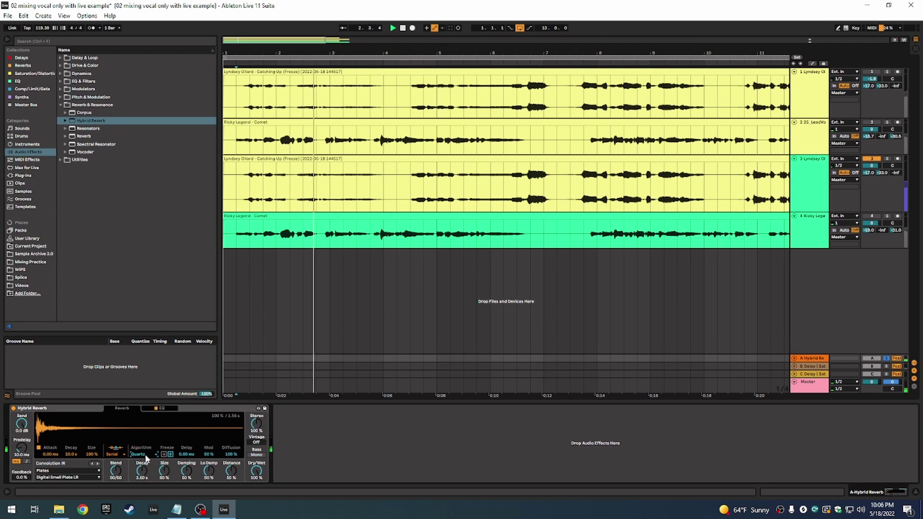
pyautogui.scroll(-1, 145, 455)
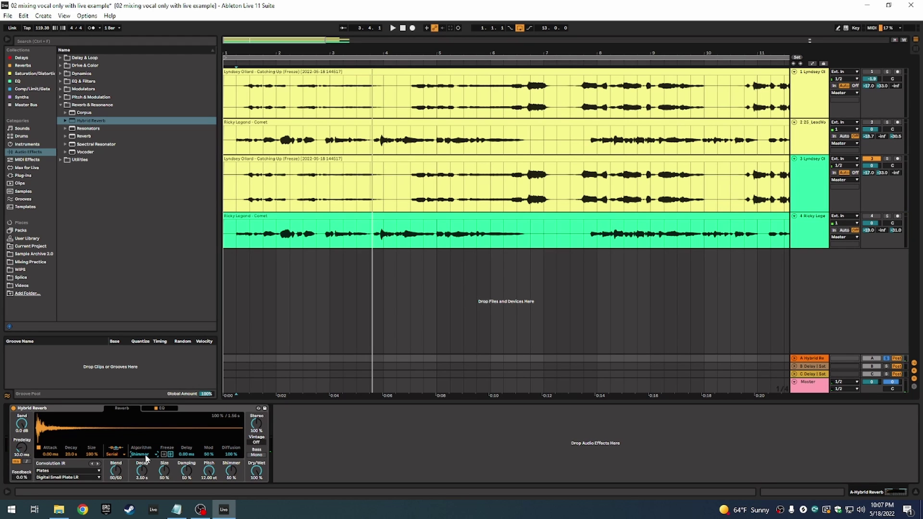
# Audition Hybrid Reverb's Prism algorithm, and set the reverb to Quartz with a 1.80 s decay
pyautogui.scroll(-1, 146, 456)
pyautogui.press('space')
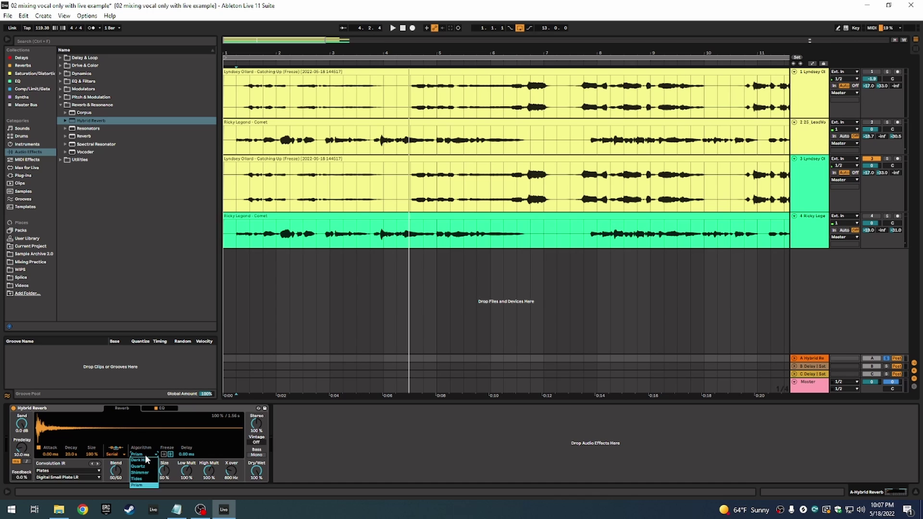
pyautogui.click(145, 466)
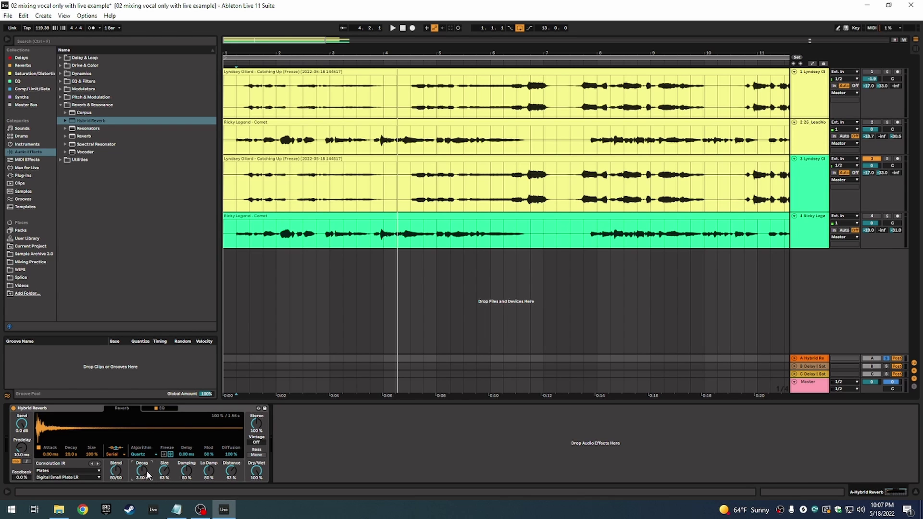
pyautogui.write('1800')
pyautogui.click(237, 200)
pyautogui.press('space')
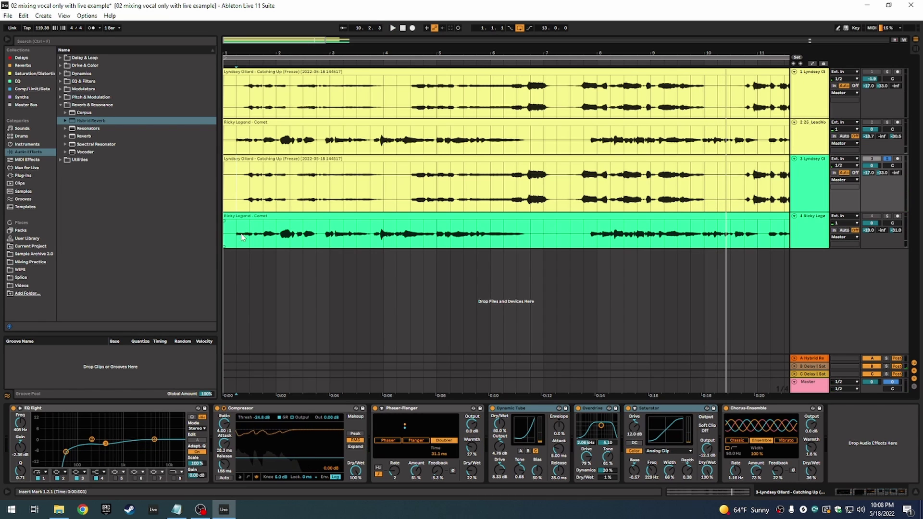
# Replace the Delay on return B with Echo, placed ahead of the Saturator
pyautogui.click(593, 361)
pyautogui.click(593, 367)
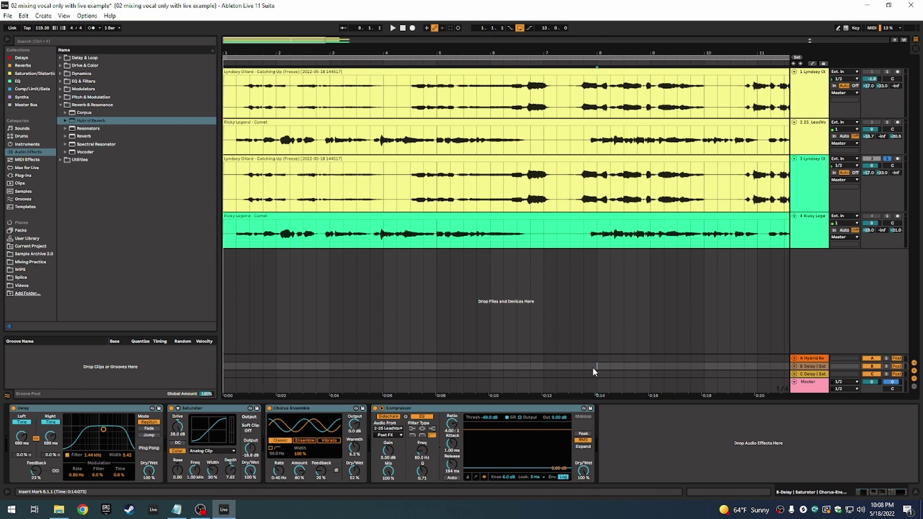
pyautogui.click(124, 409)
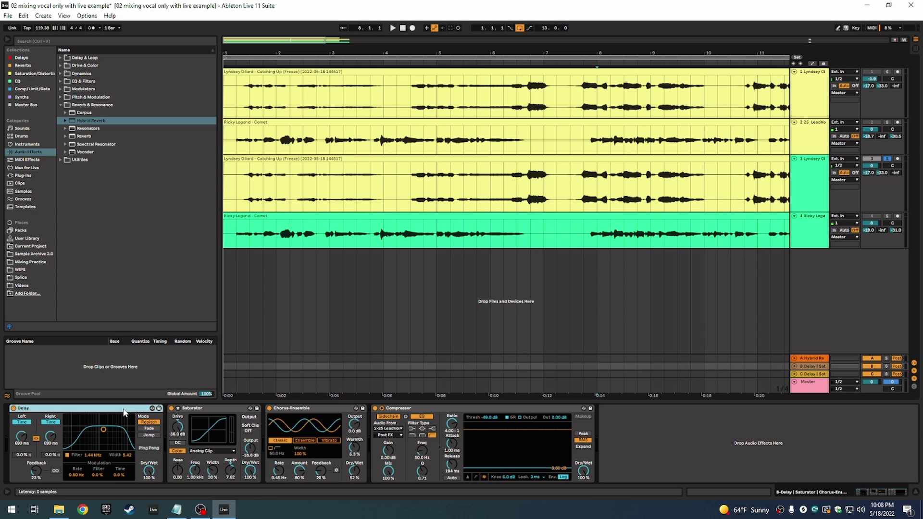
pyautogui.press('Delete')
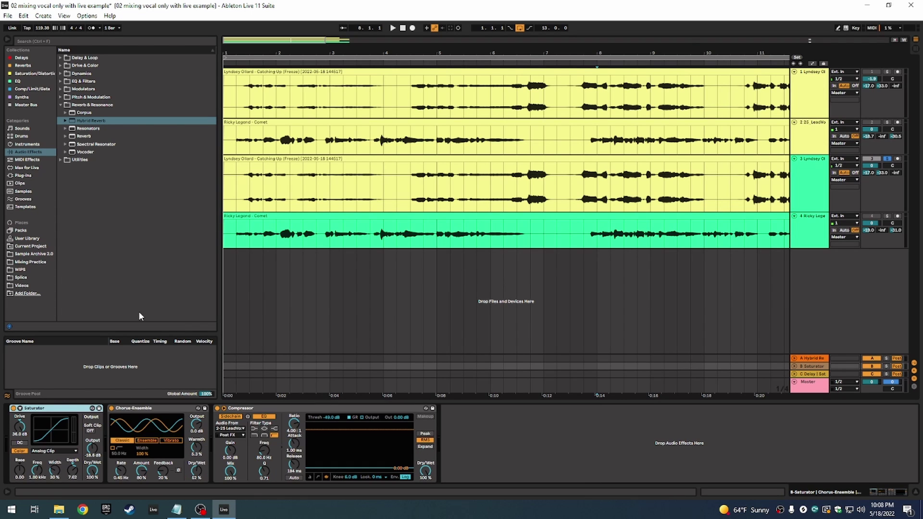
pyautogui.click(62, 81)
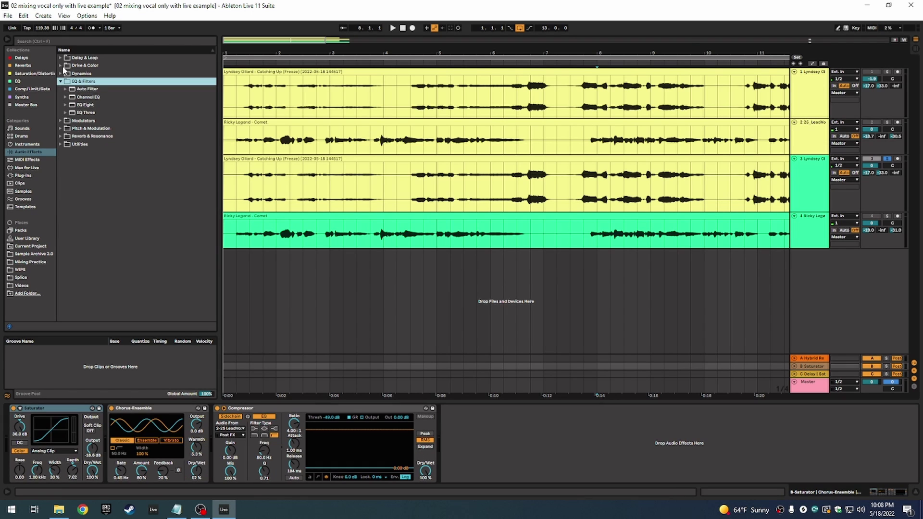
pyautogui.click(61, 58)
pyautogui.moveTo(87, 84); pyautogui.dragTo(25, 435)
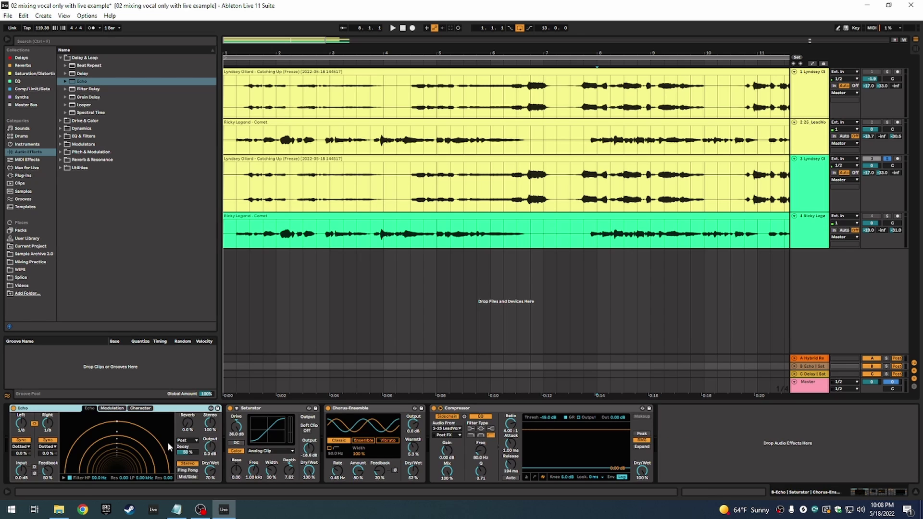
# Switch return B's Echo from tempo sync to free time, with 700 ms on both channels
pyautogui.click(609, 373)
pyautogui.click(570, 367)
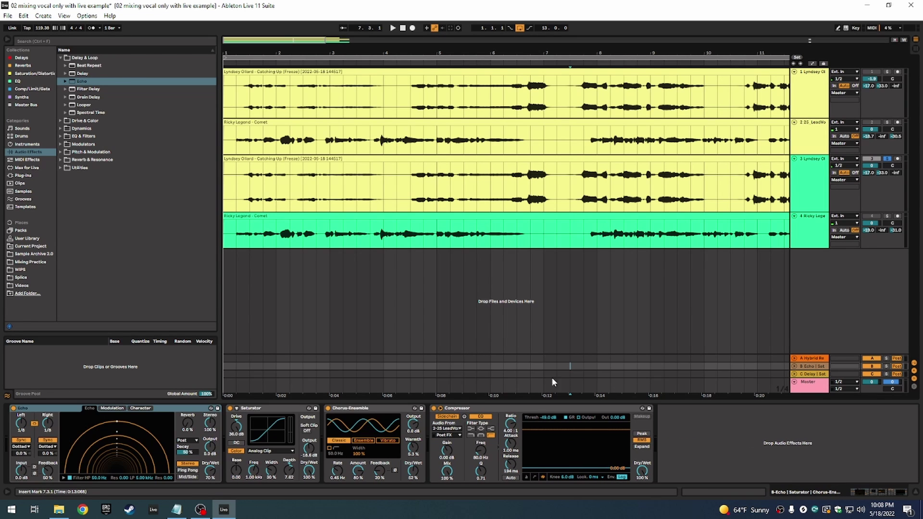
pyautogui.click(48, 440)
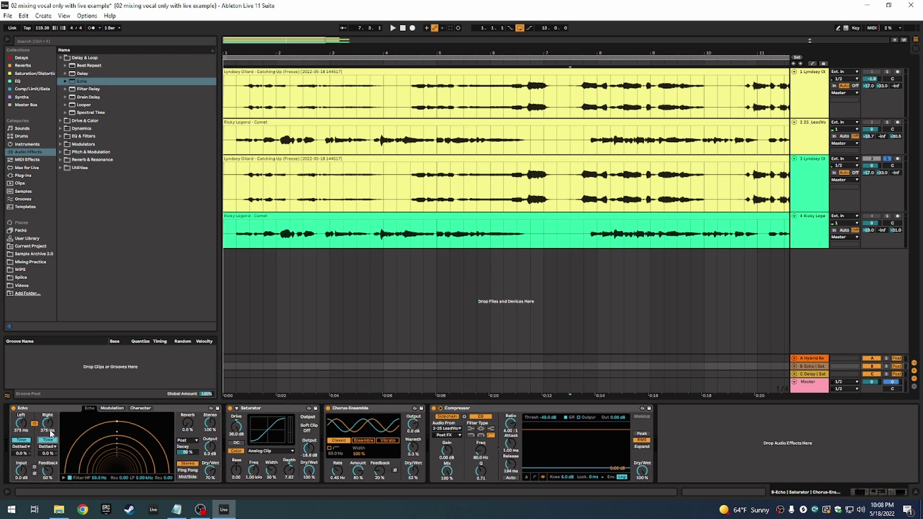
pyautogui.click(50, 432)
pyautogui.write('700')
pyautogui.press('Return')
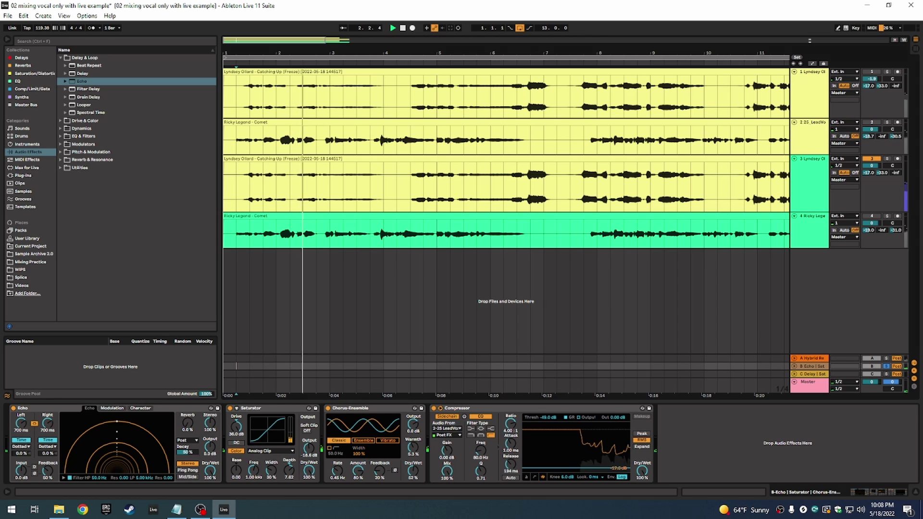
# Set Echo's input to 3.0 dB, feedback to 67% and output to 0.0 dB during playback
pyautogui.moveTo(214, 450); pyautogui.dragTo(214, 445)
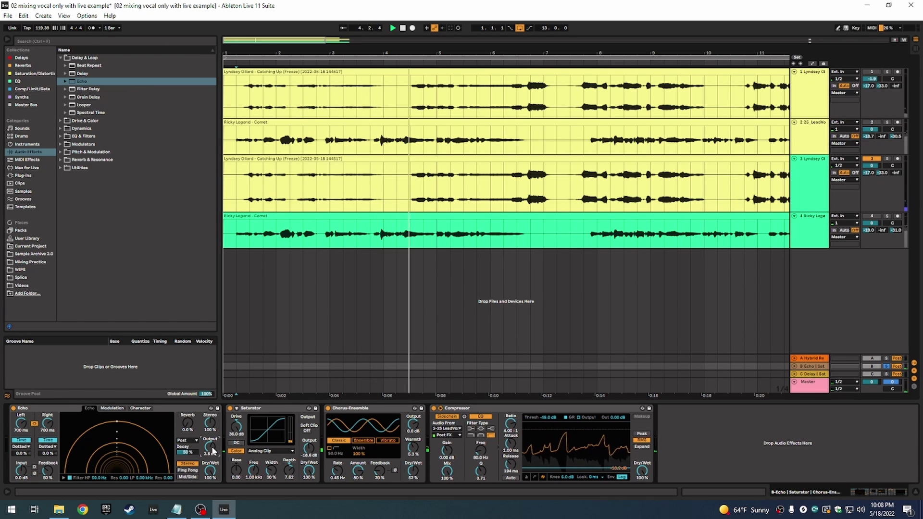
pyautogui.moveTo(210, 448); pyautogui.dragTo(210, 446)
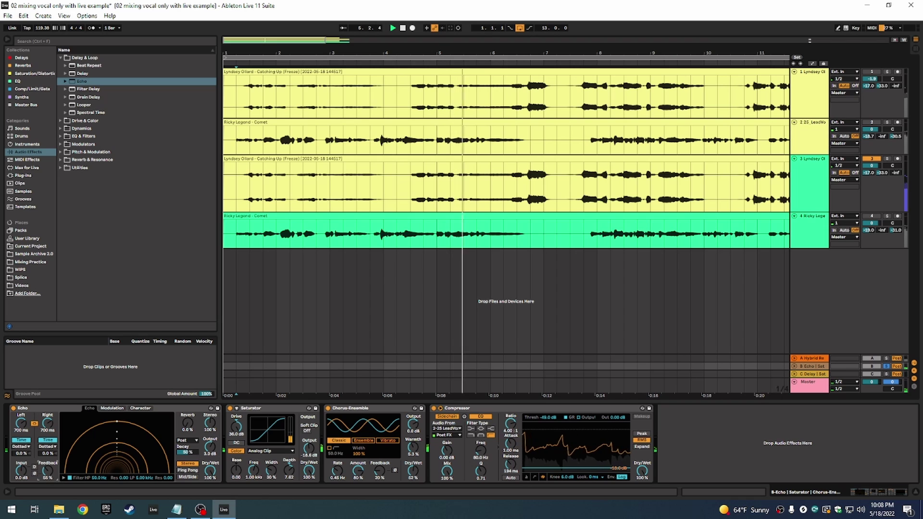
pyautogui.moveTo(39, 476); pyautogui.dragTo(22, 476)
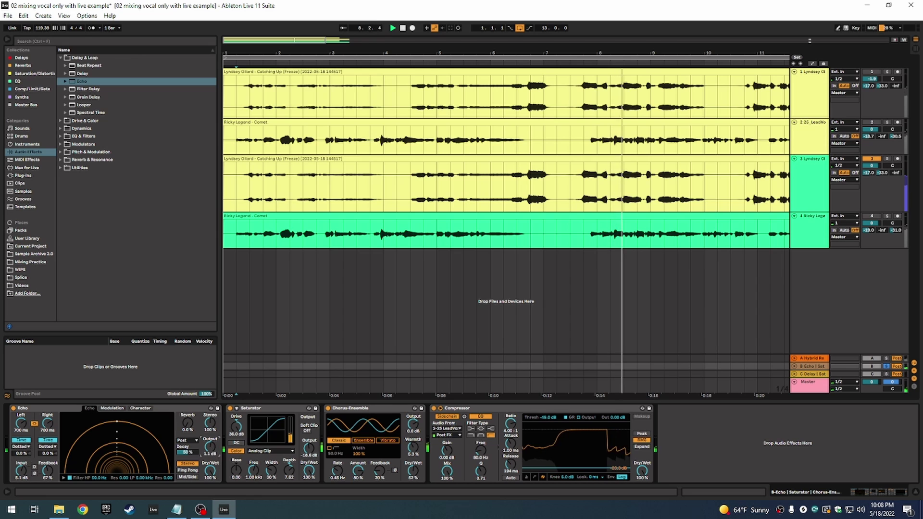
pyautogui.doubleClick(211, 450)
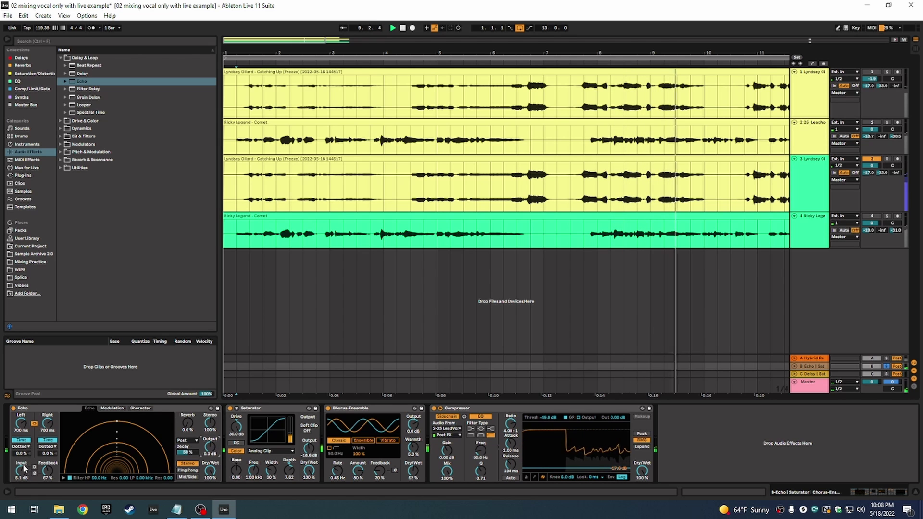
pyautogui.moveTo(22, 470); pyautogui.dragTo(17, 476)
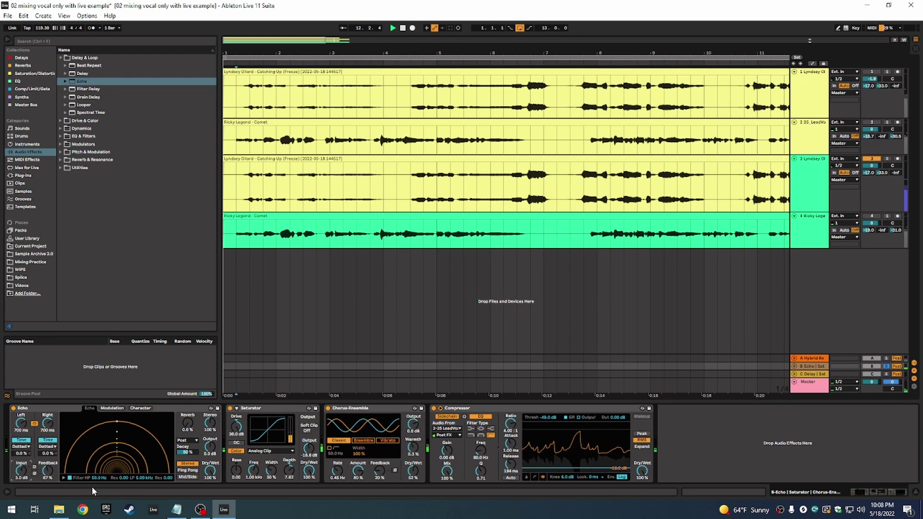
# Set Echo's sync mode to Notes on both channels and lengthen the release of return B's Compressor
pyautogui.click(53, 447)
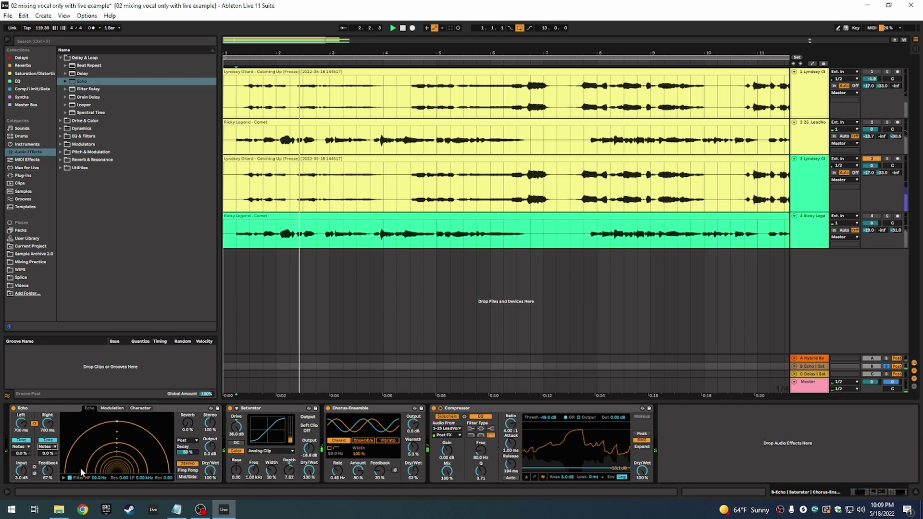
pyautogui.click(235, 369)
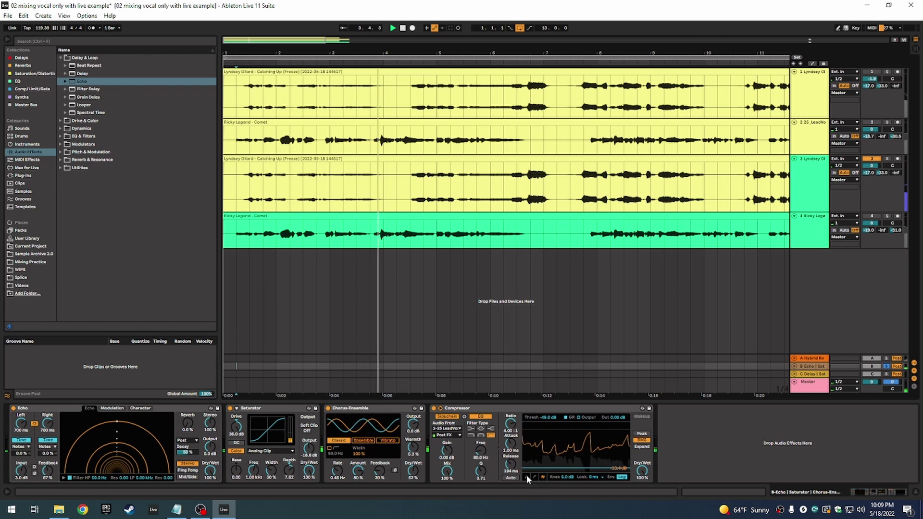
pyautogui.moveTo(513, 471); pyautogui.dragTo(512, 466)
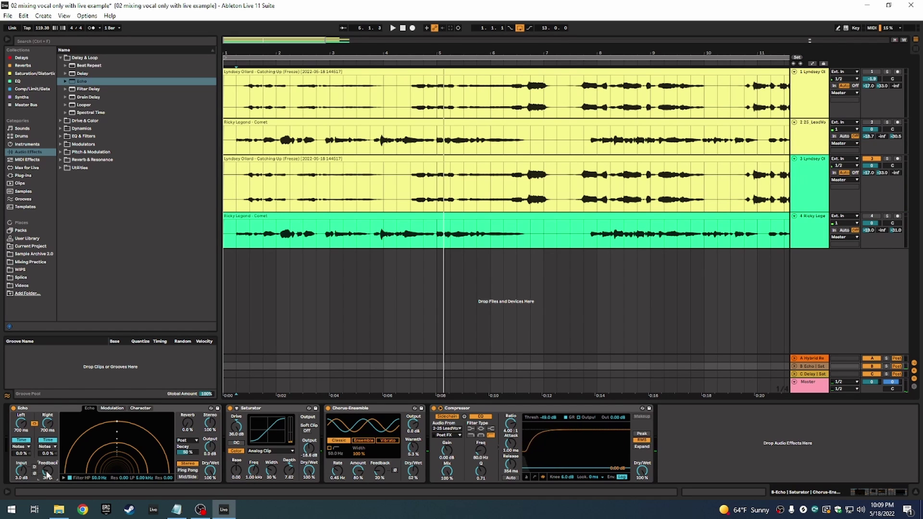
# Set Echo's feedback to 29% and its output to 0.3 dB while auditioning from the start
pyautogui.press('space')
pyautogui.press('space')
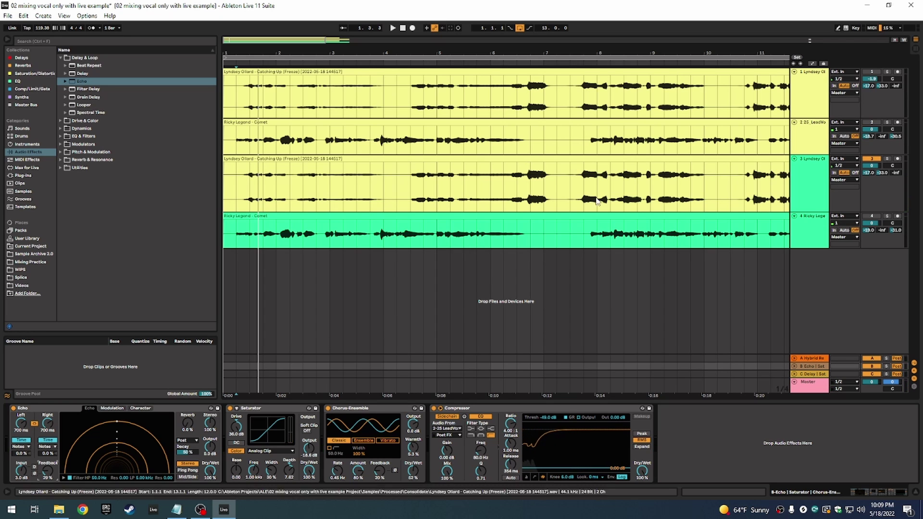
pyautogui.press('space')
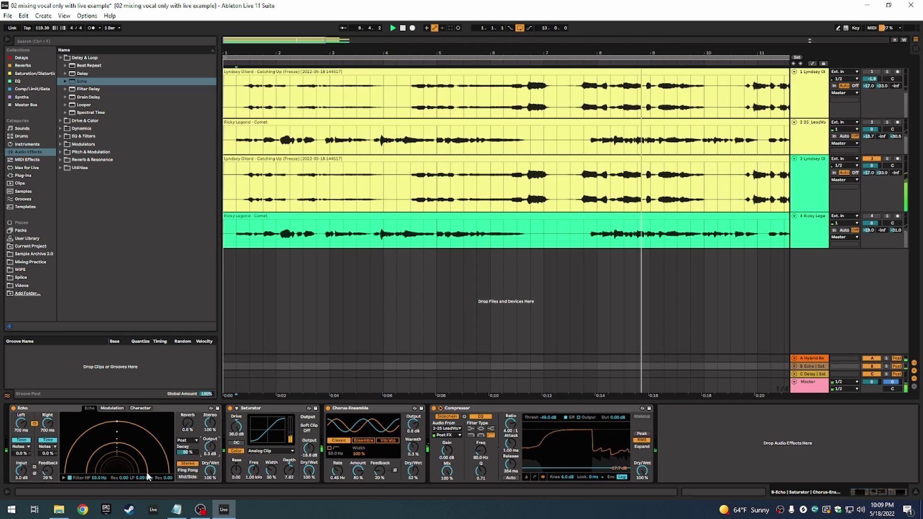
# Set Echo's reverb amount to 17% and its reverb decay to 76%
pyautogui.click(187, 452)
pyautogui.moveTo(187, 453); pyautogui.dragTo(187, 465)
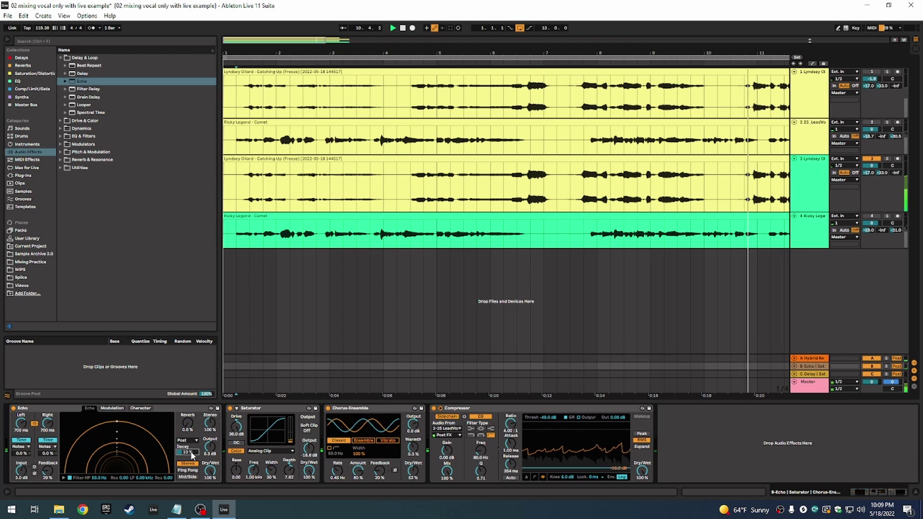
pyautogui.click(187, 427)
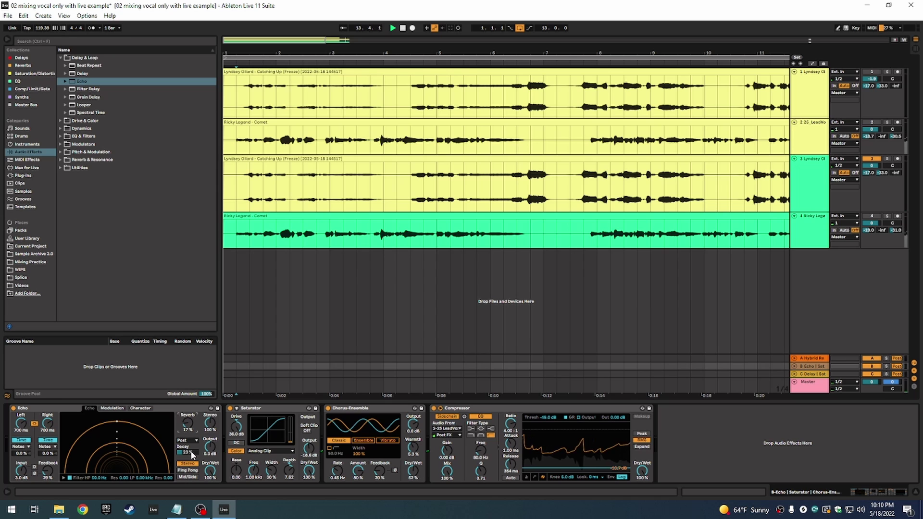
pyautogui.moveTo(192, 455); pyautogui.dragTo(192, 433)
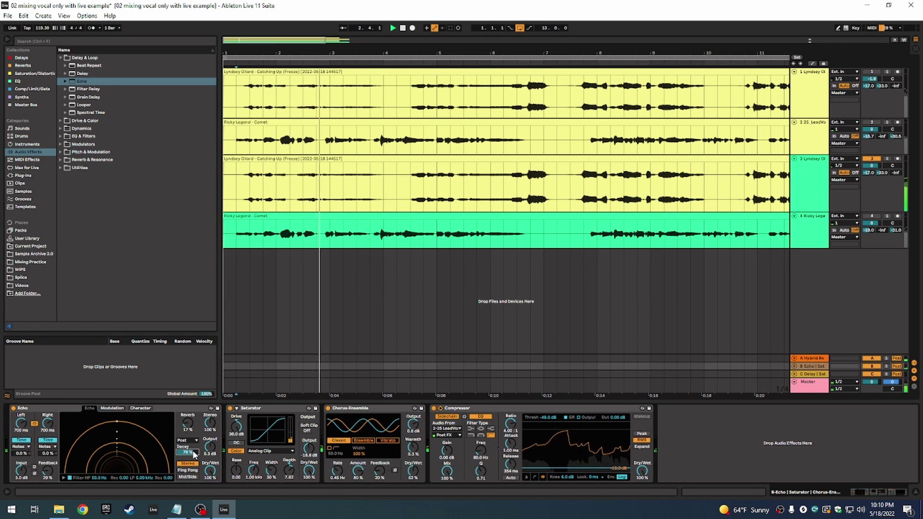
pyautogui.moveTo(191, 455); pyautogui.dragTo(194, 455)
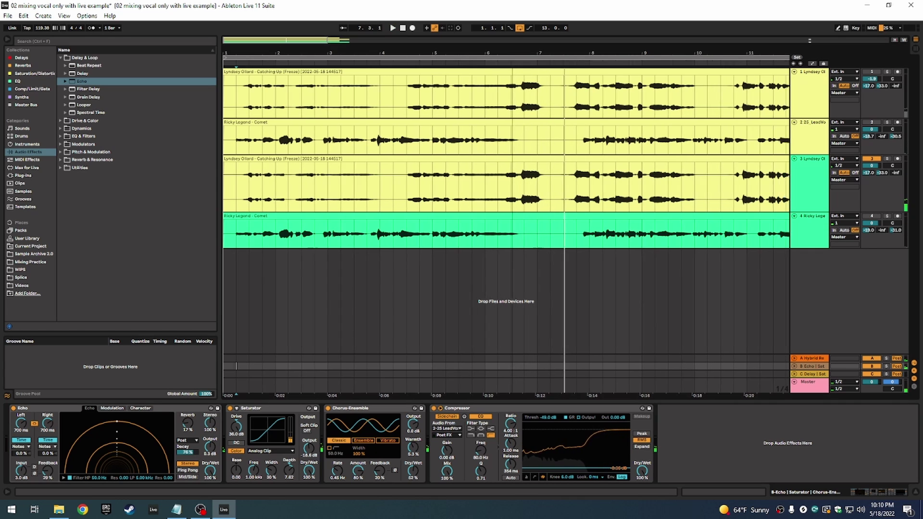
# Replace the Delay on return C with a copy of return B's Echo
pyautogui.press('-')
pyautogui.moveTo(298, 40); pyautogui.dragTo(298, 36)
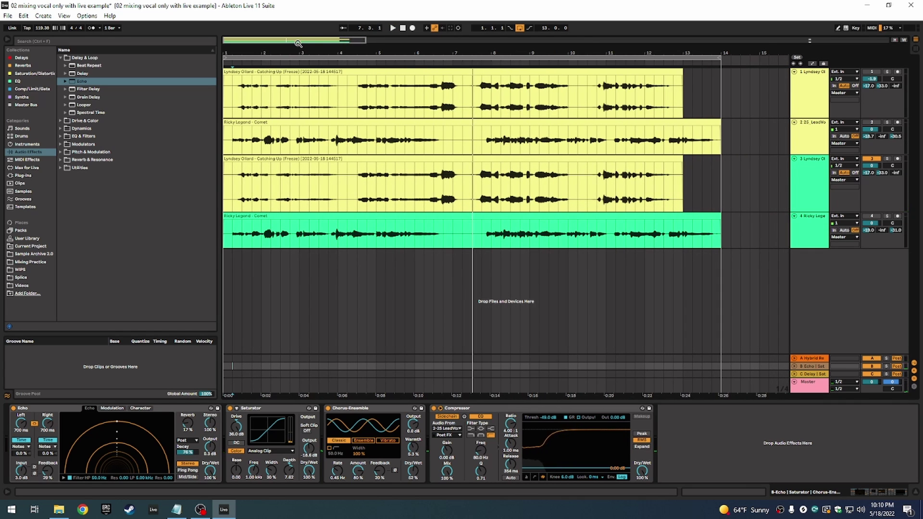
pyautogui.click(185, 410)
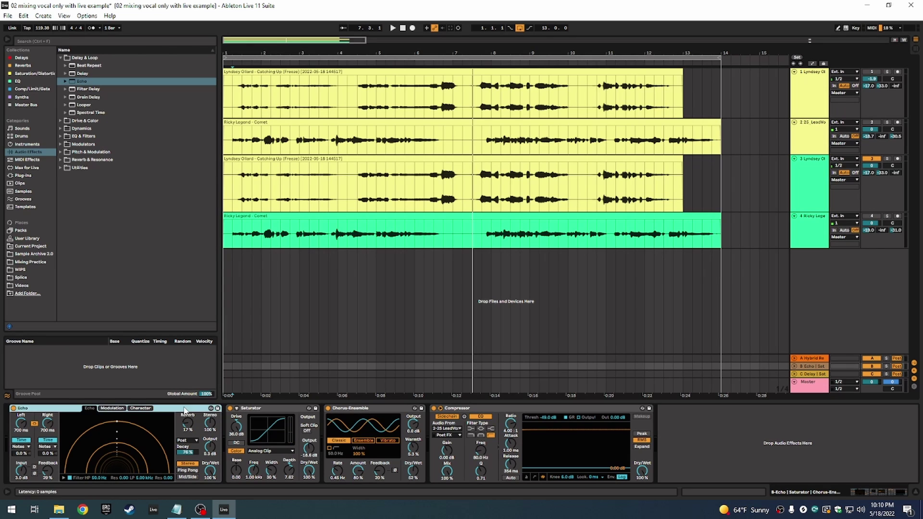
pyautogui.click(751, 374)
pyautogui.press('Delete')
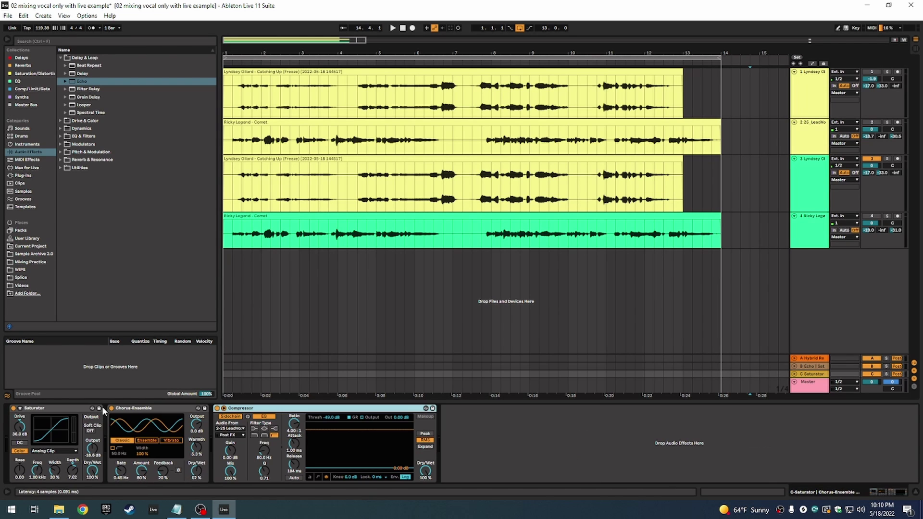
pyautogui.click(80, 410)
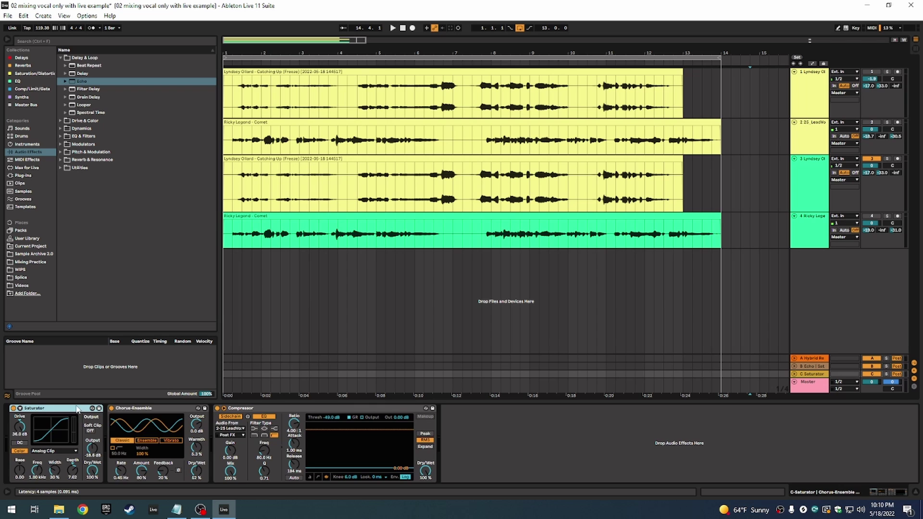
pyautogui.hotkey('ctrl', 'z')
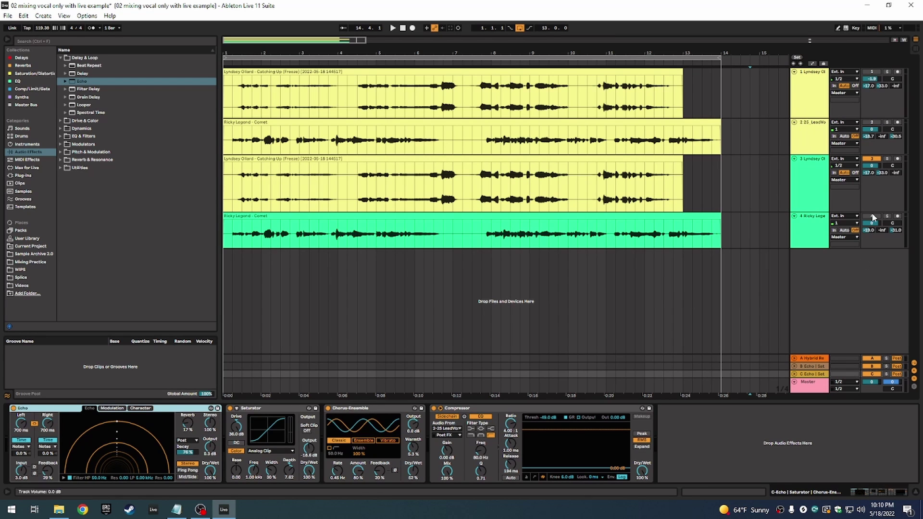
# Deactivate track 3, activate track 4, and audition track 4 from the start
pyautogui.click(873, 162)
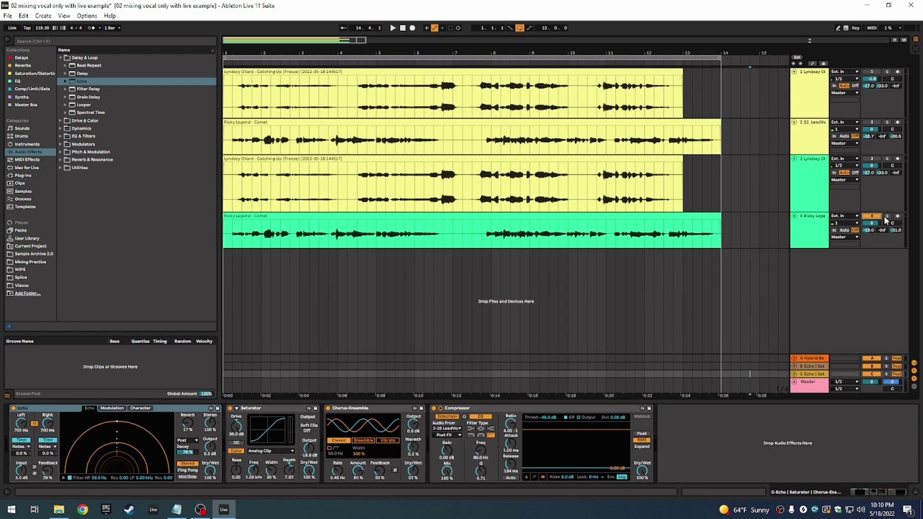
pyautogui.click(249, 217)
pyautogui.press('space')
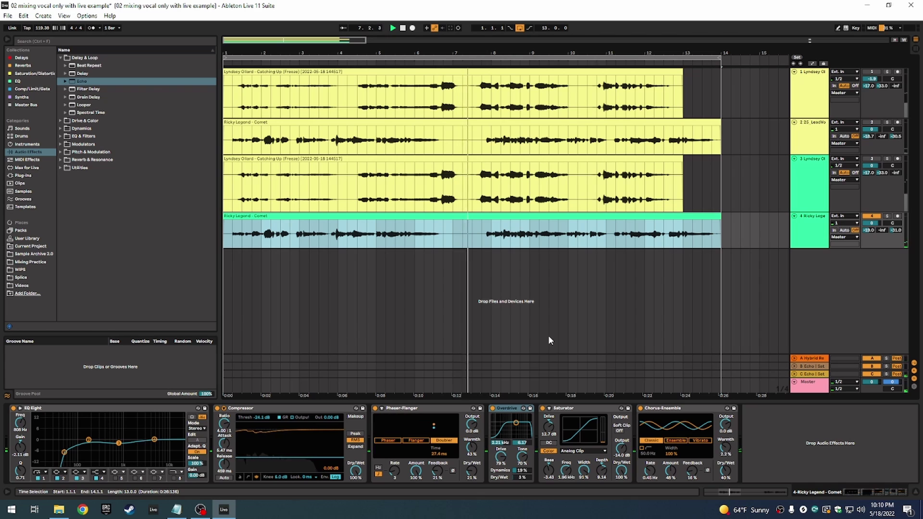
# Solo return A during playback and boost band 2 of Hybrid Reverb's EQ by 6.7 dB at about 343 Hz
pyautogui.click(650, 359)
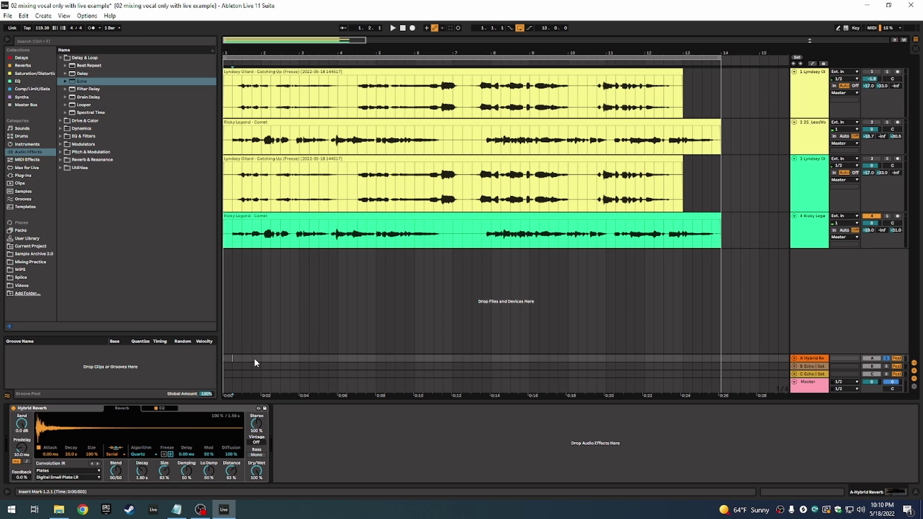
pyautogui.press('space')
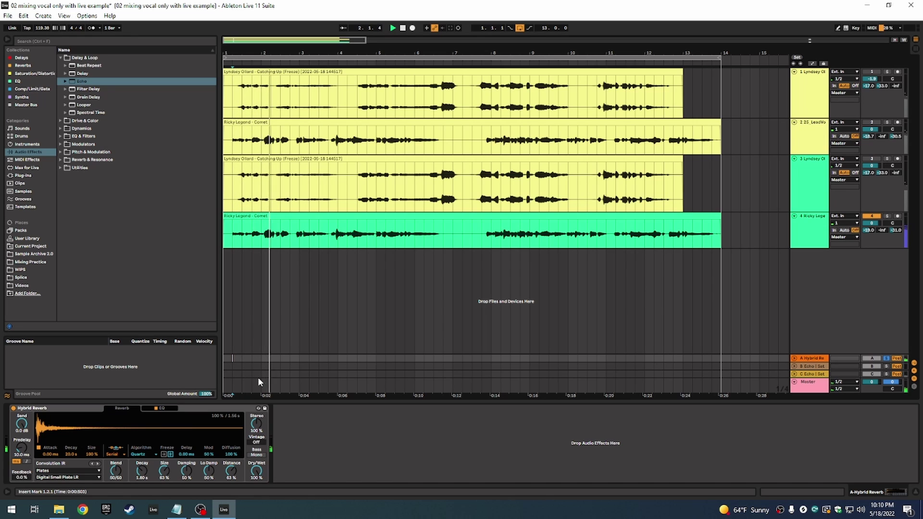
pyautogui.click(164, 409)
pyautogui.moveTo(142, 443); pyautogui.dragTo(108, 430)
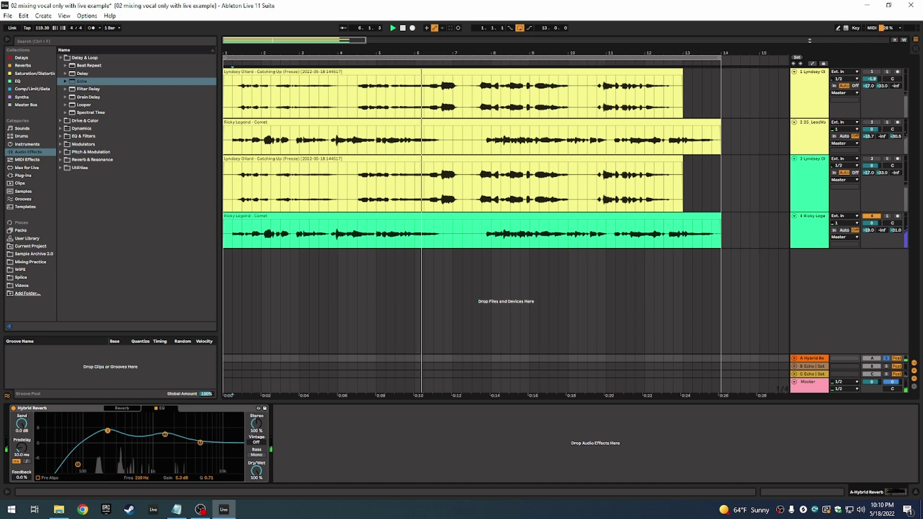
pyautogui.moveTo(108, 431); pyautogui.dragTo(120, 428)
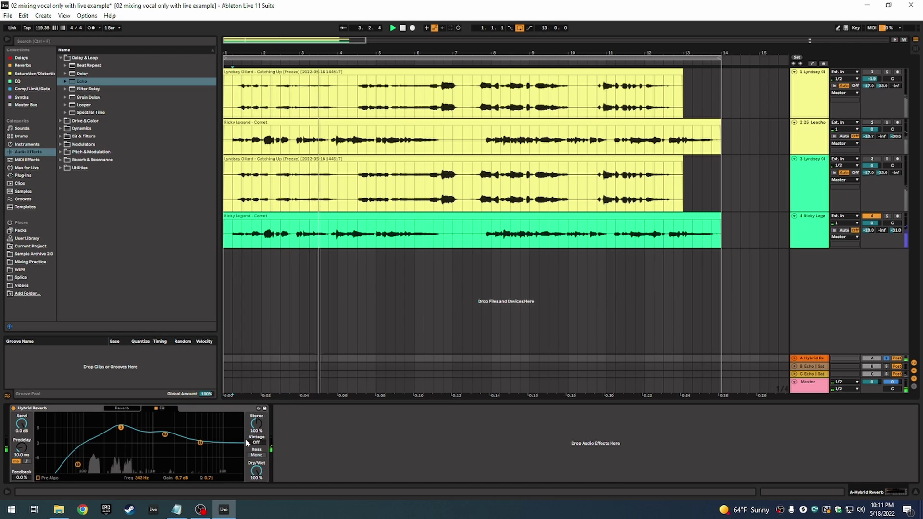
# Add EQ Eight after Hybrid Reverb on return A, with band 1 set to a low cut
pyautogui.click(137, 408)
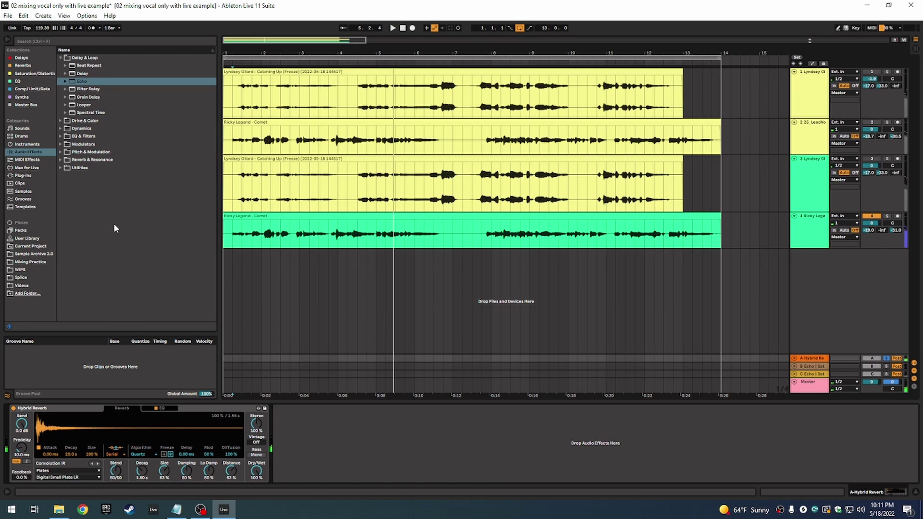
pyautogui.click(66, 136)
pyautogui.click(86, 105)
pyautogui.moveTo(85, 105); pyautogui.dragTo(325, 448)
pyautogui.click(306, 474)
pyautogui.click(308, 423)
pyautogui.press('space')
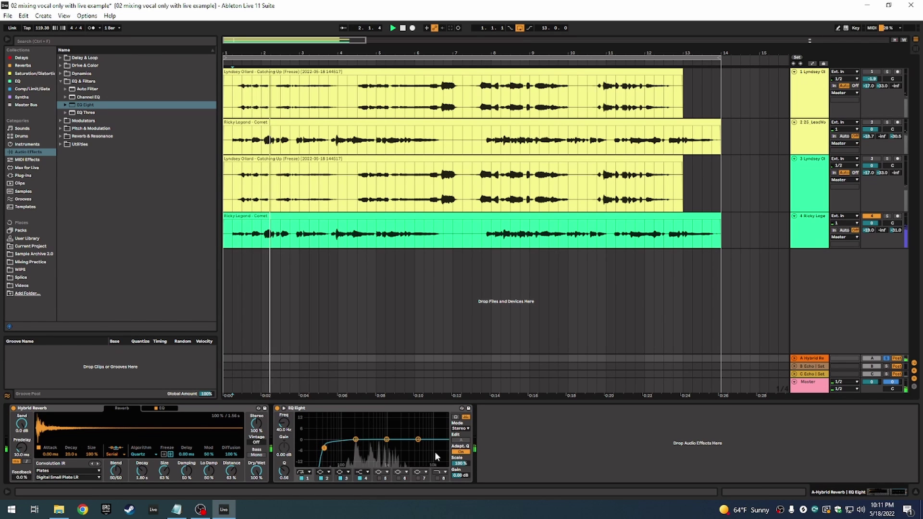
# Boost band 4 of return A's EQ Eight by 1.61 dB at about 2.67 kHz and audition the unsoloed mix
pyautogui.moveTo(418, 440); pyautogui.dragTo(406, 437)
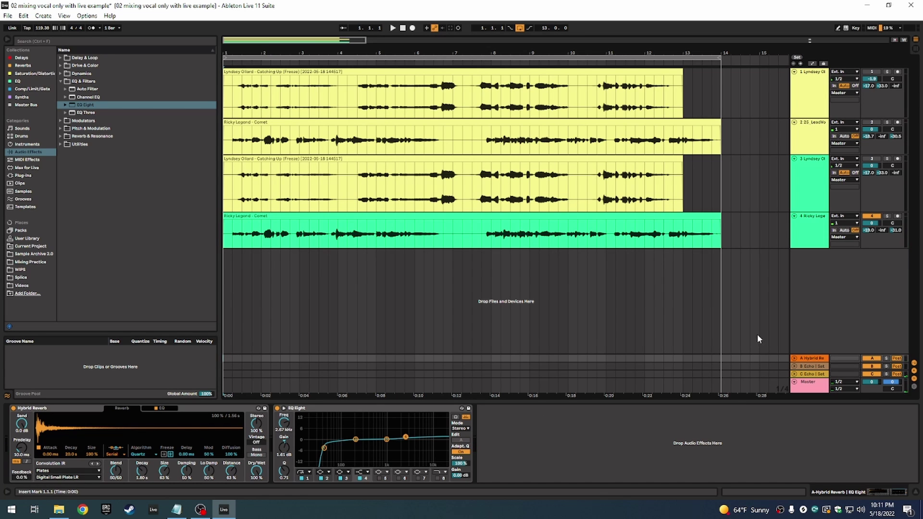
pyautogui.press('space')
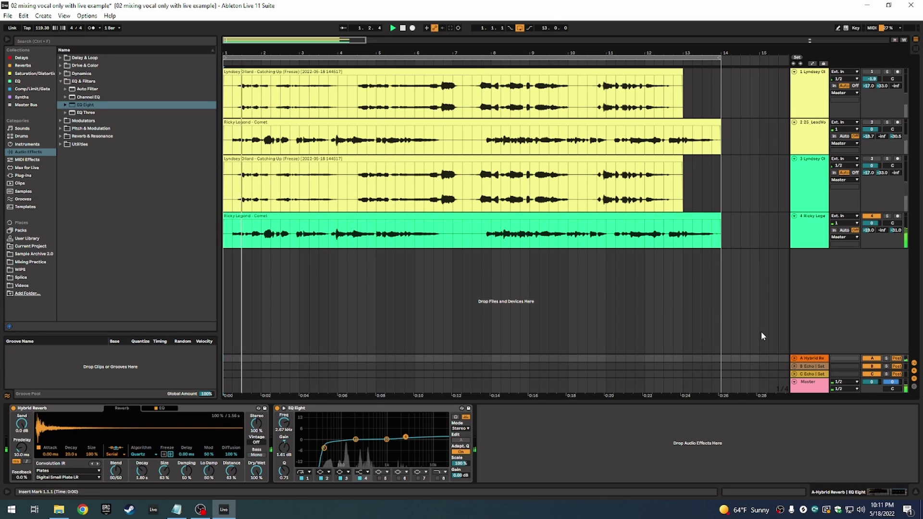